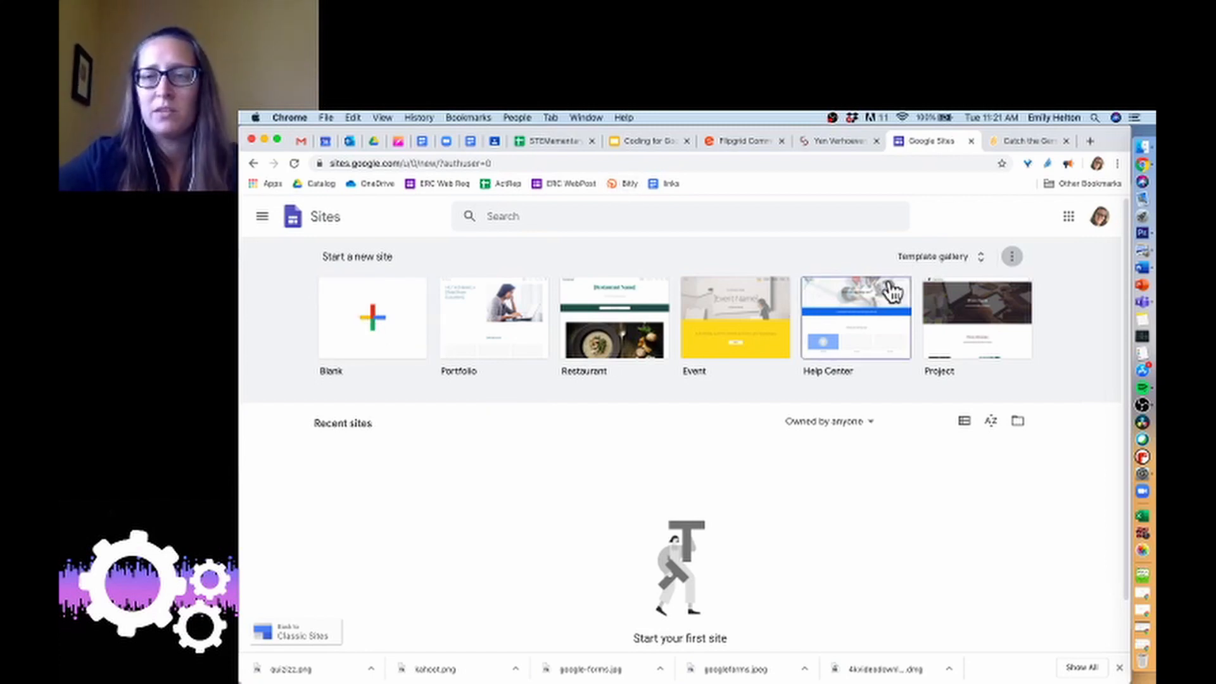
# Step: Browse the full template gallery and create a new site from the Class template in the Education section
pyautogui.click(982, 261)
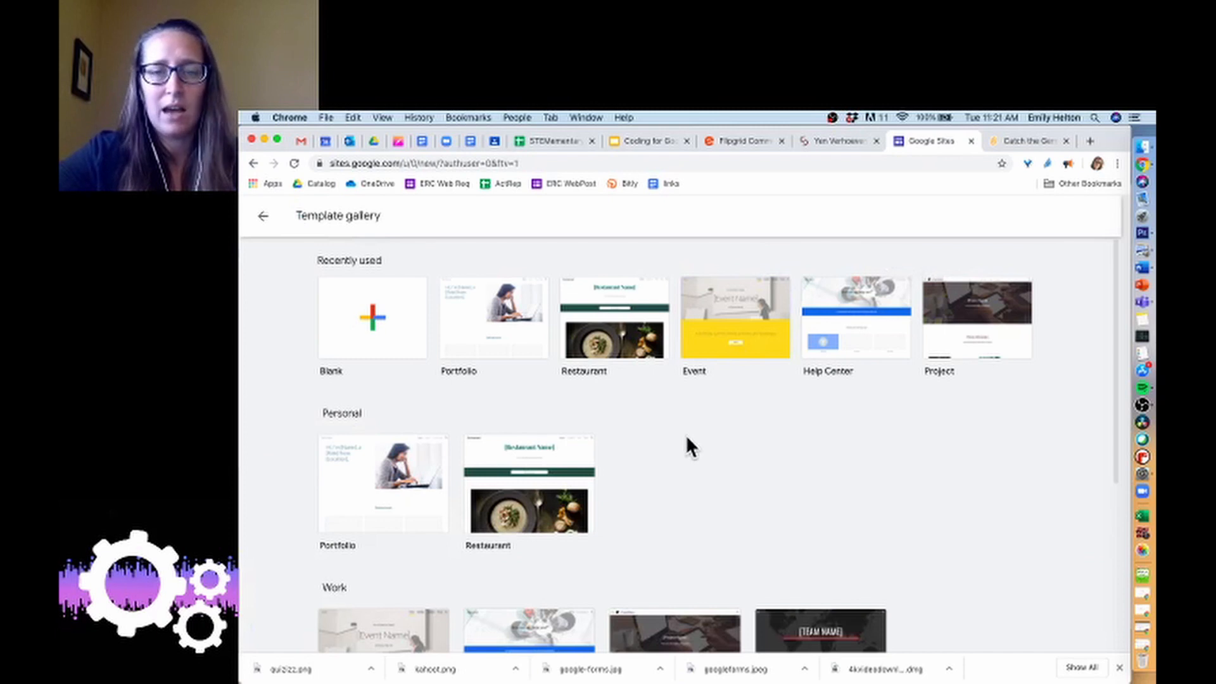
pyautogui.scroll(-5, 687, 437)
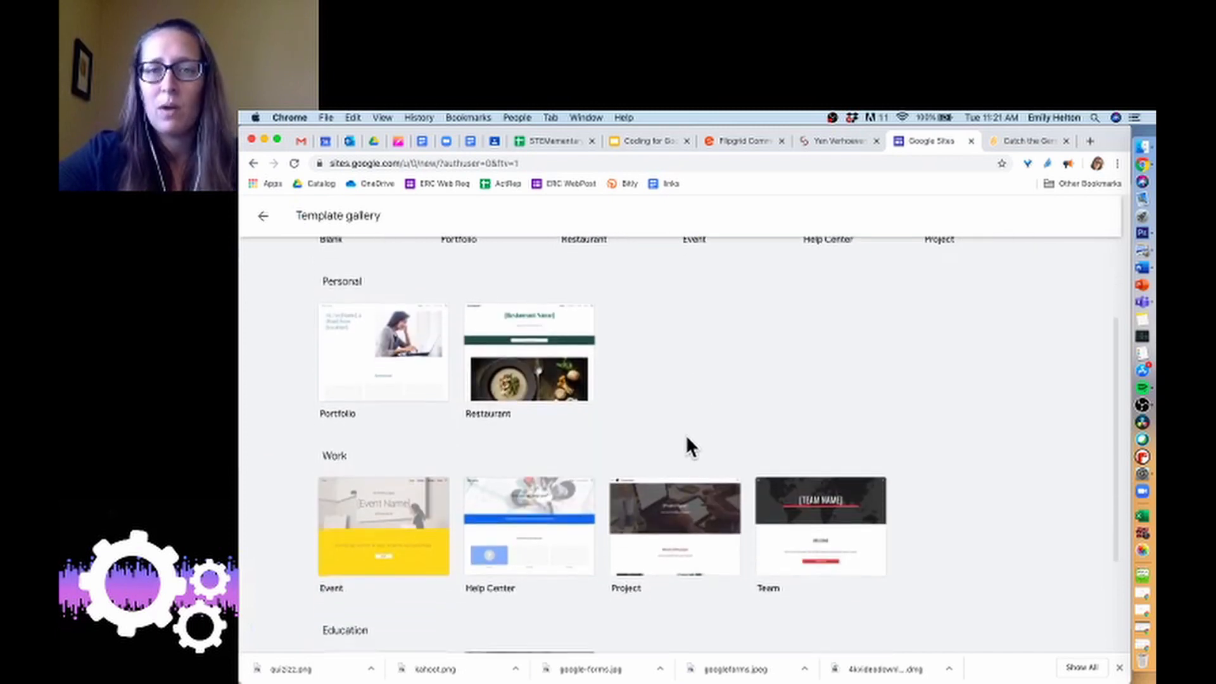
pyautogui.scroll(-1, 687, 437)
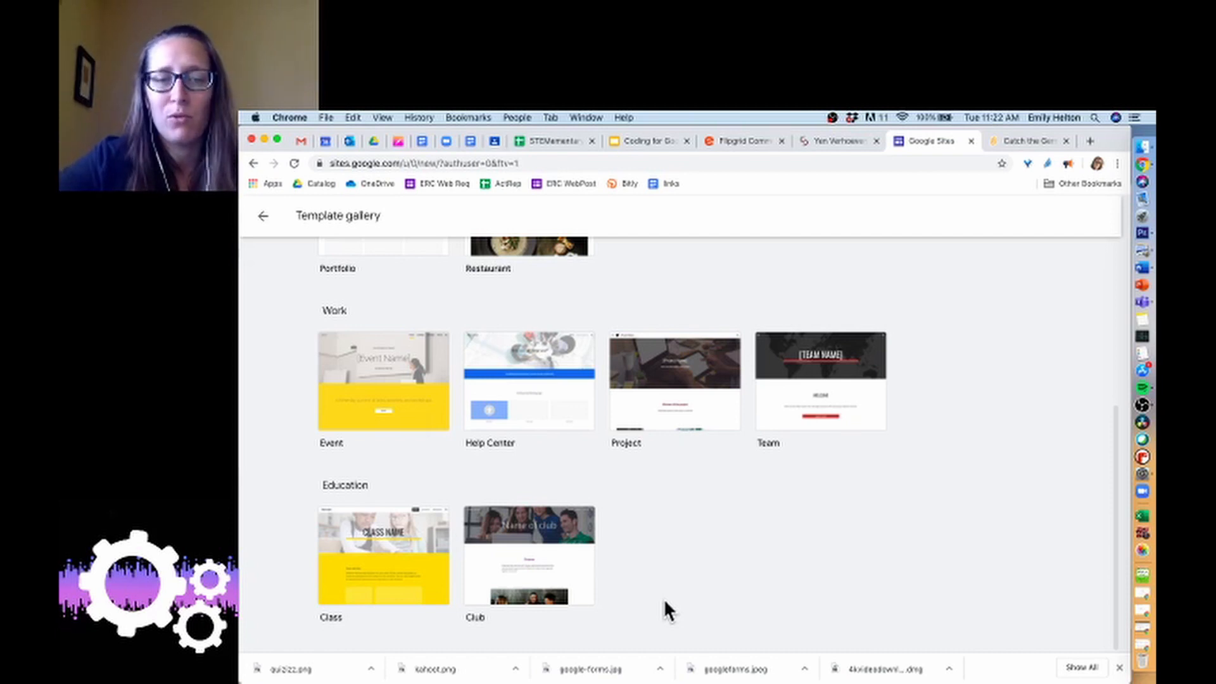
pyautogui.scroll(5, 657, 571)
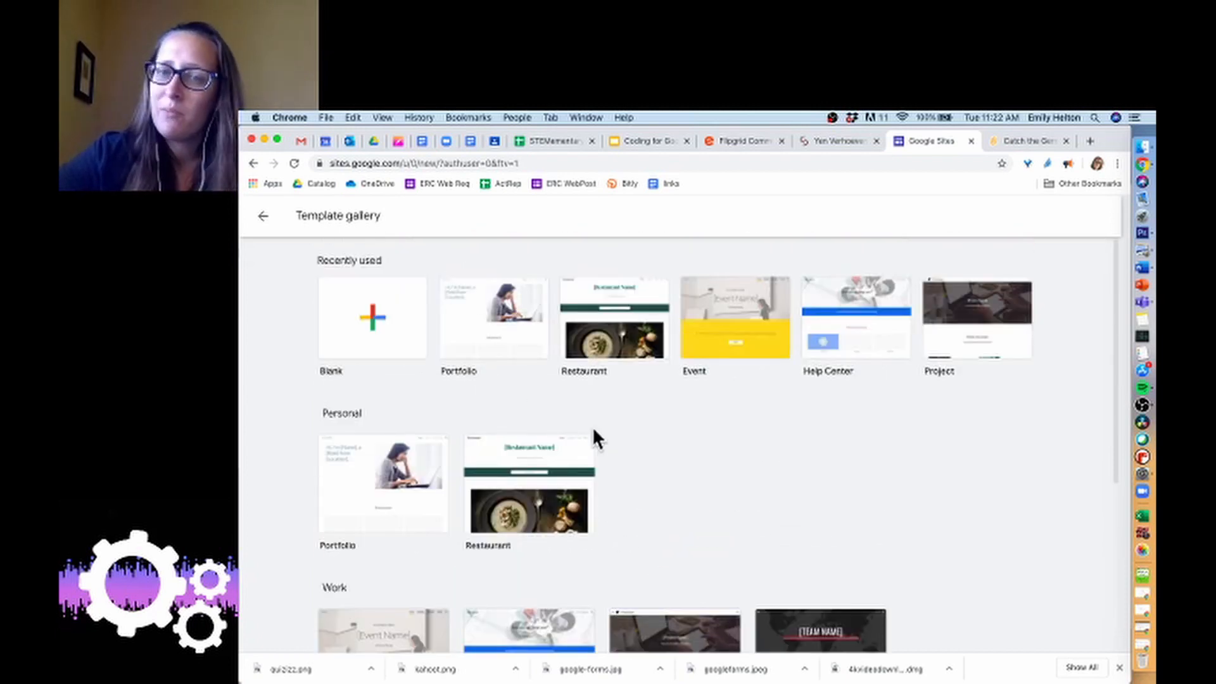
pyautogui.scroll(-5, 594, 431)
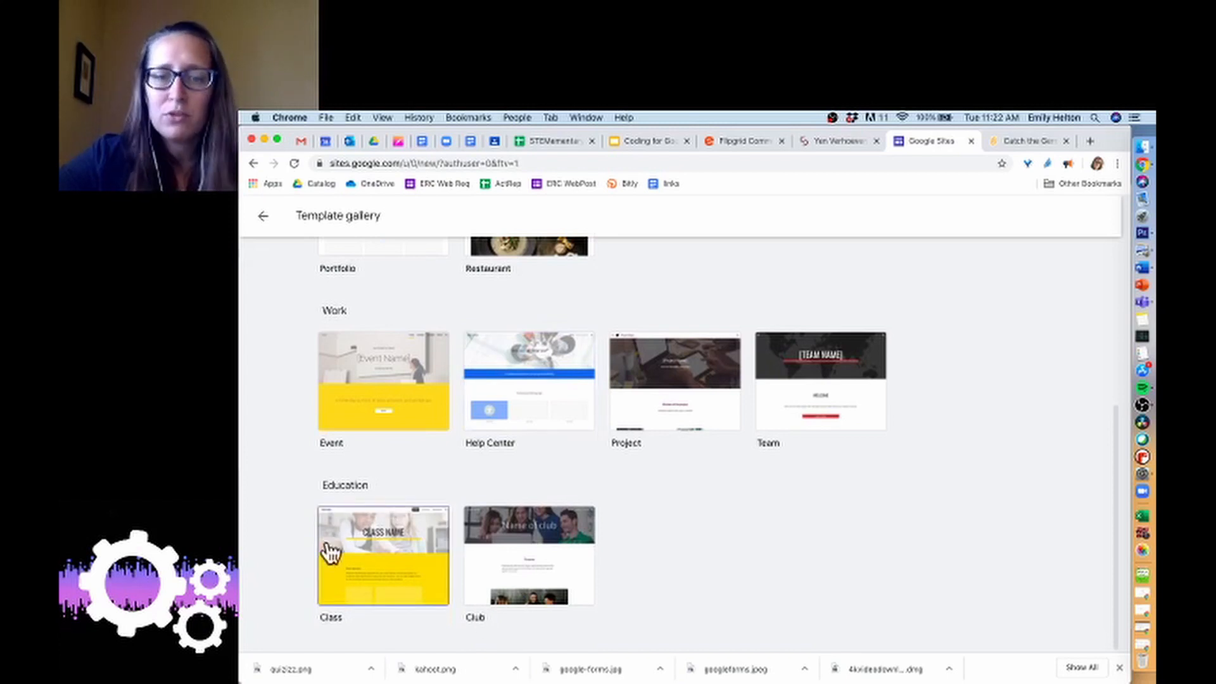
pyautogui.click(403, 566)
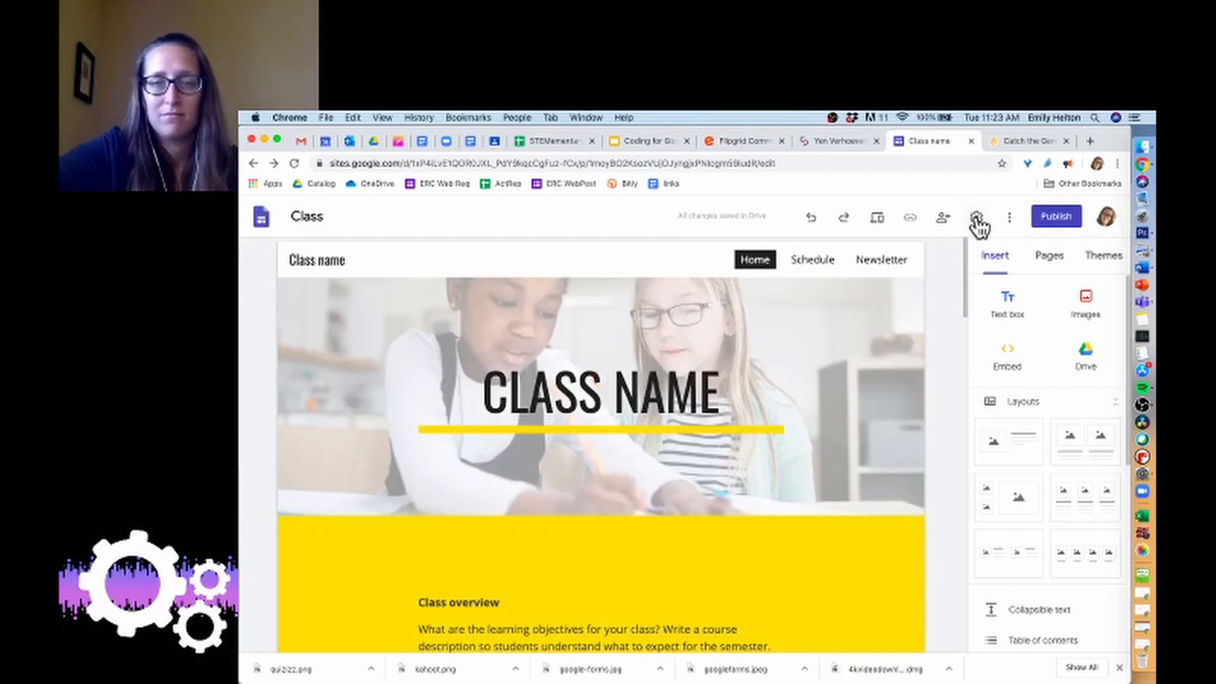
# Step: Set the site's navigation mode to Side in the settings, then expand and collapse the side page menu
pyautogui.click(977, 219)
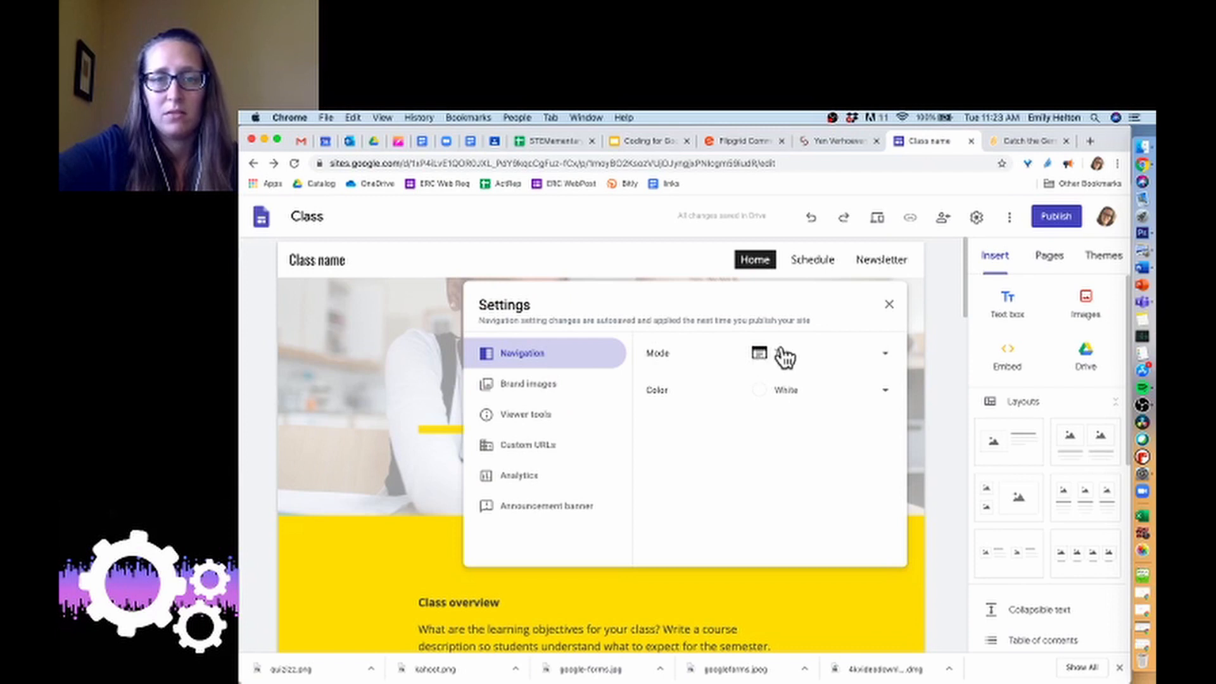
pyautogui.click(881, 364)
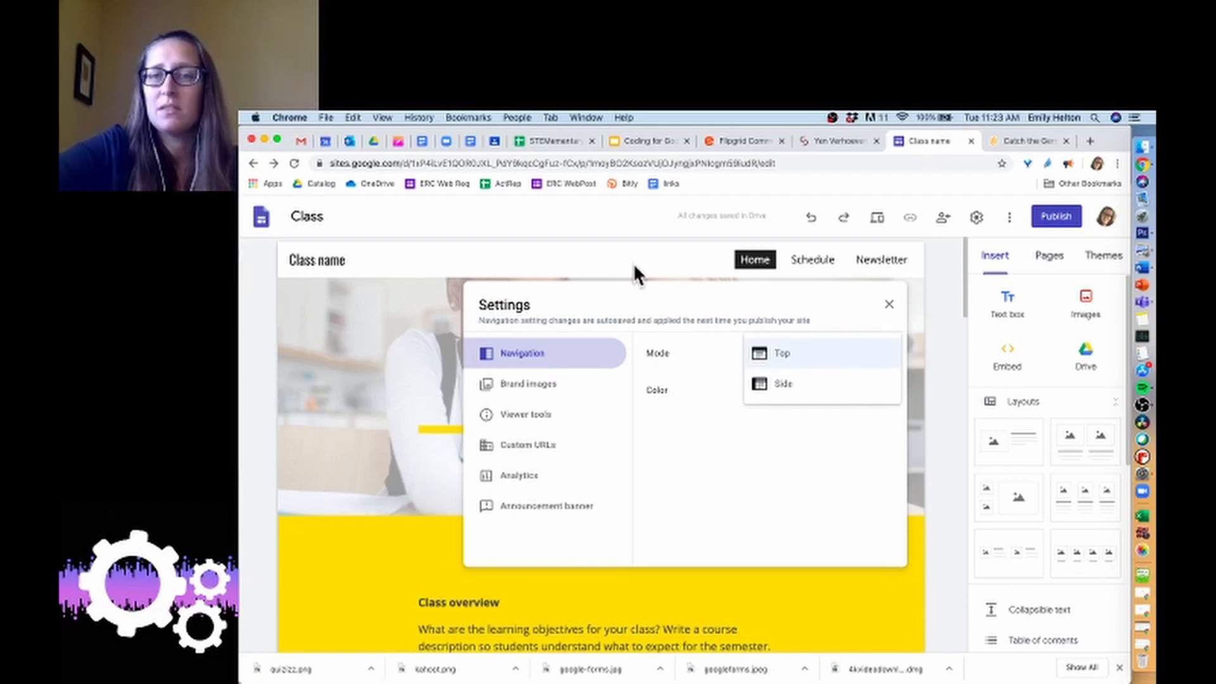
pyautogui.click(769, 389)
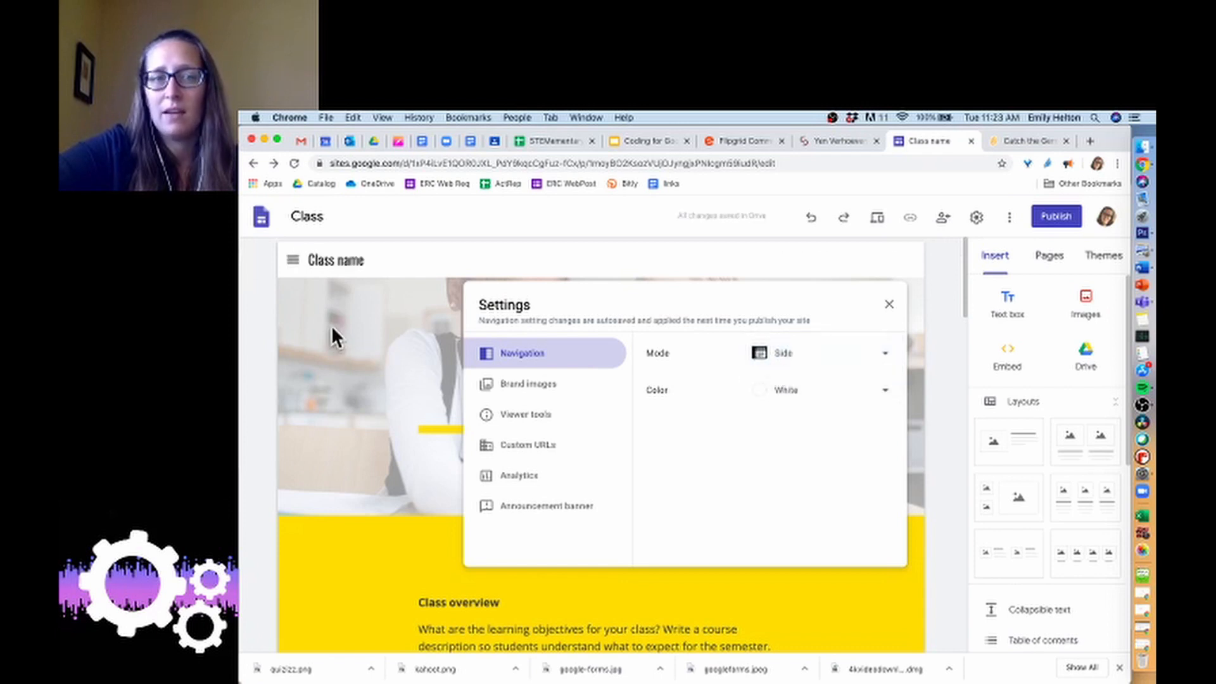
pyautogui.click(291, 260)
pyautogui.click(291, 260)
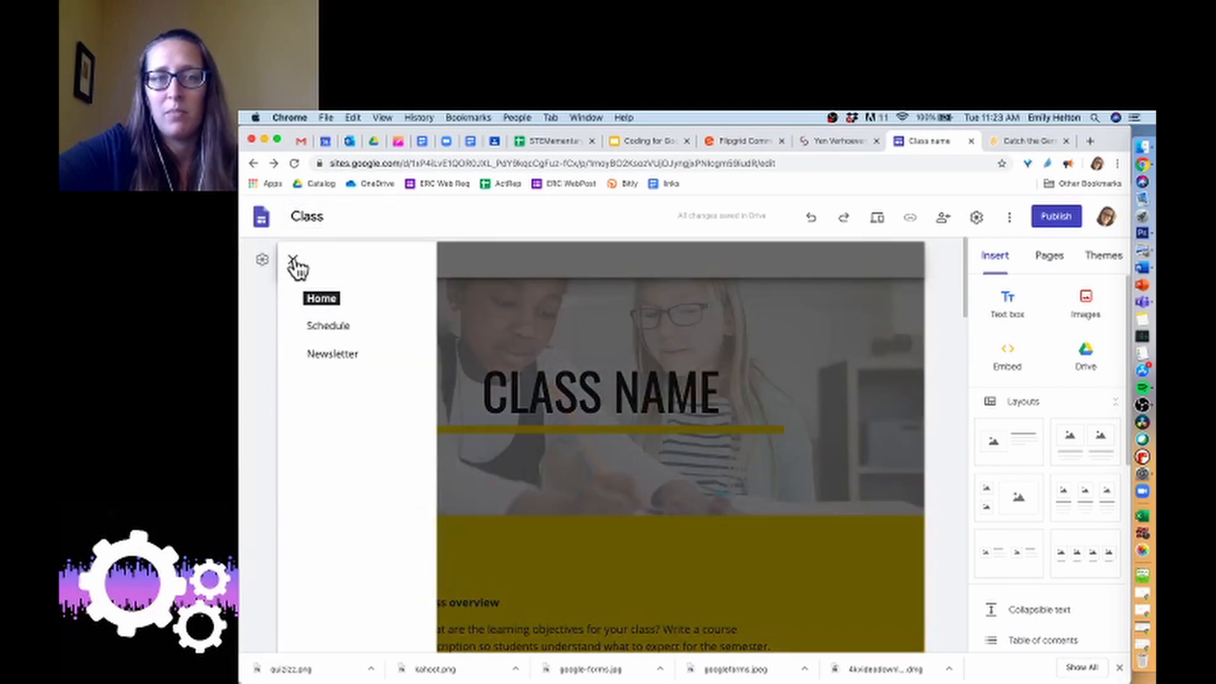
pyautogui.click(294, 262)
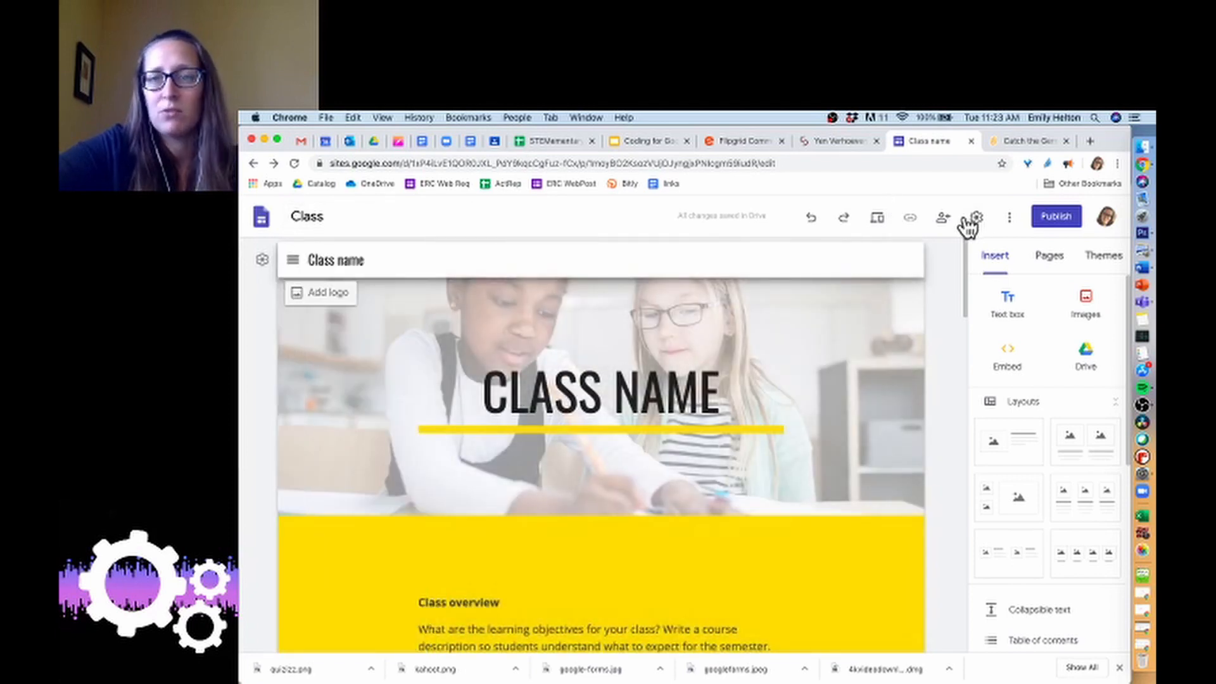
# Step: Return the site's navigation mode to Top in the settings
pyautogui.click(974, 219)
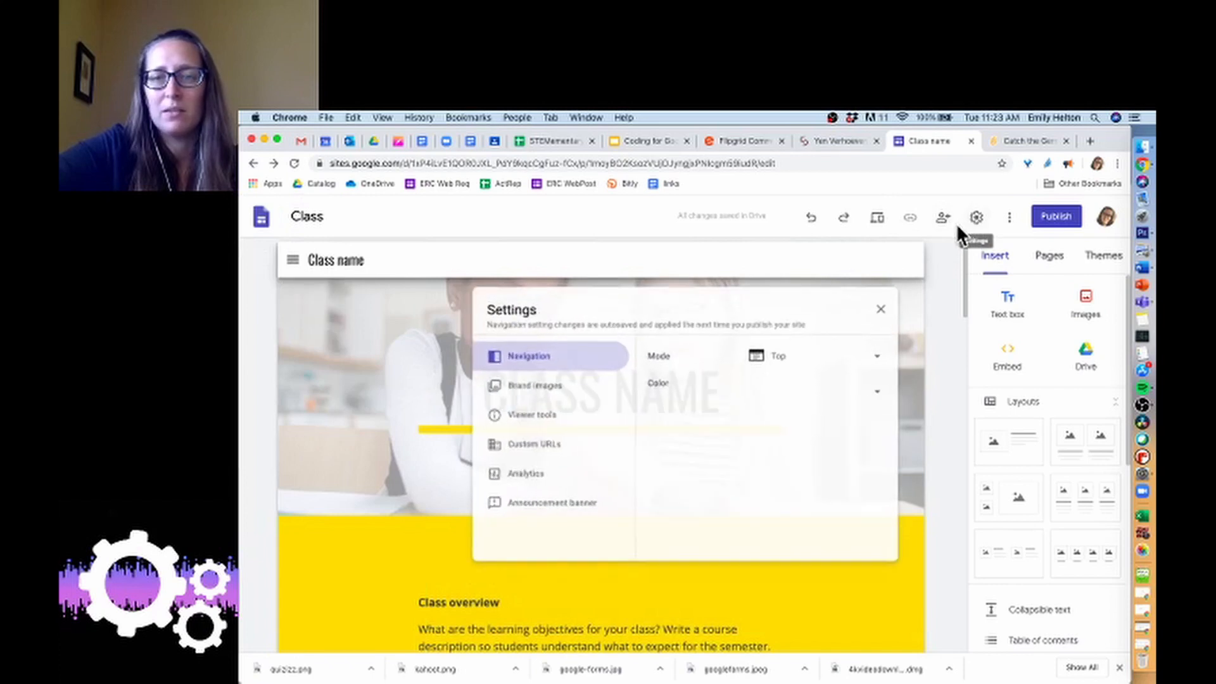
pyautogui.click(781, 355)
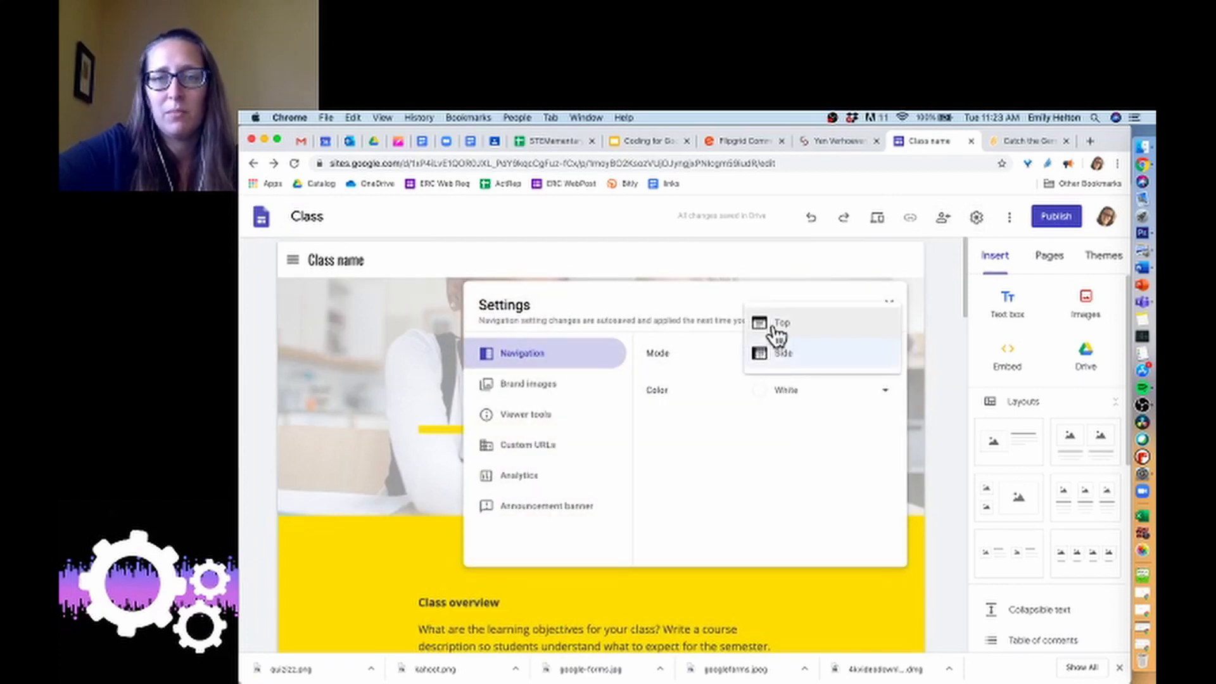
pyautogui.click(776, 331)
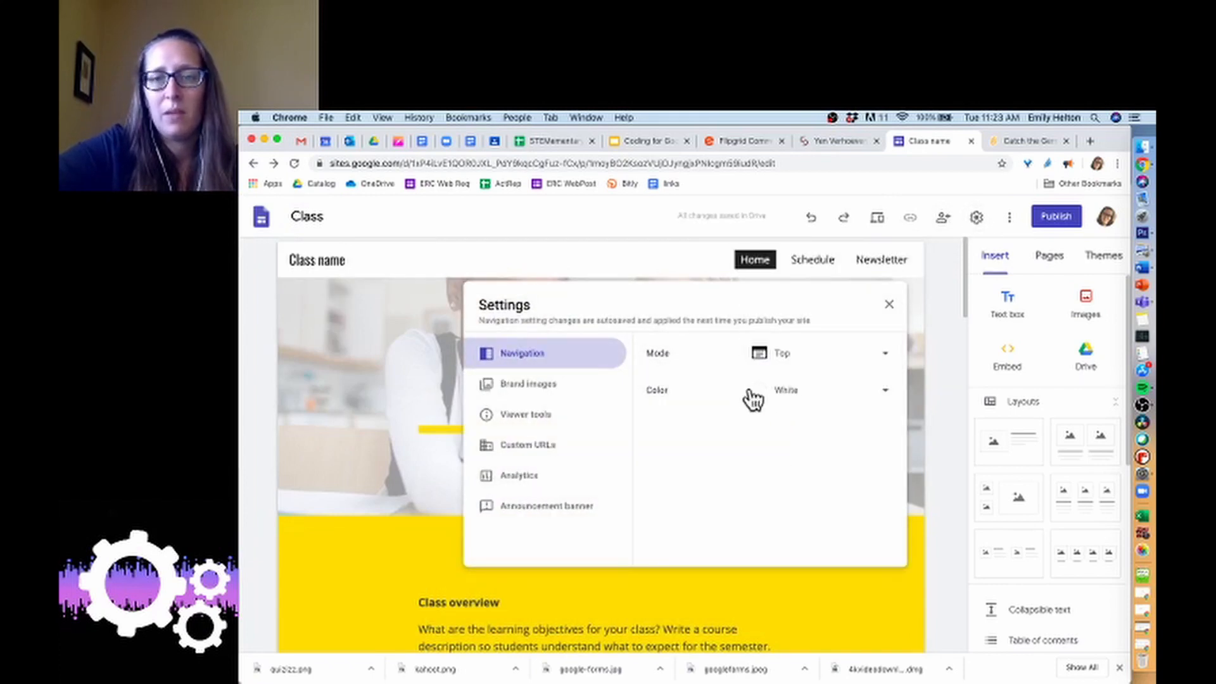
# Step: Try the Transparent navigation color, then set it back to White
pyautogui.click(786, 396)
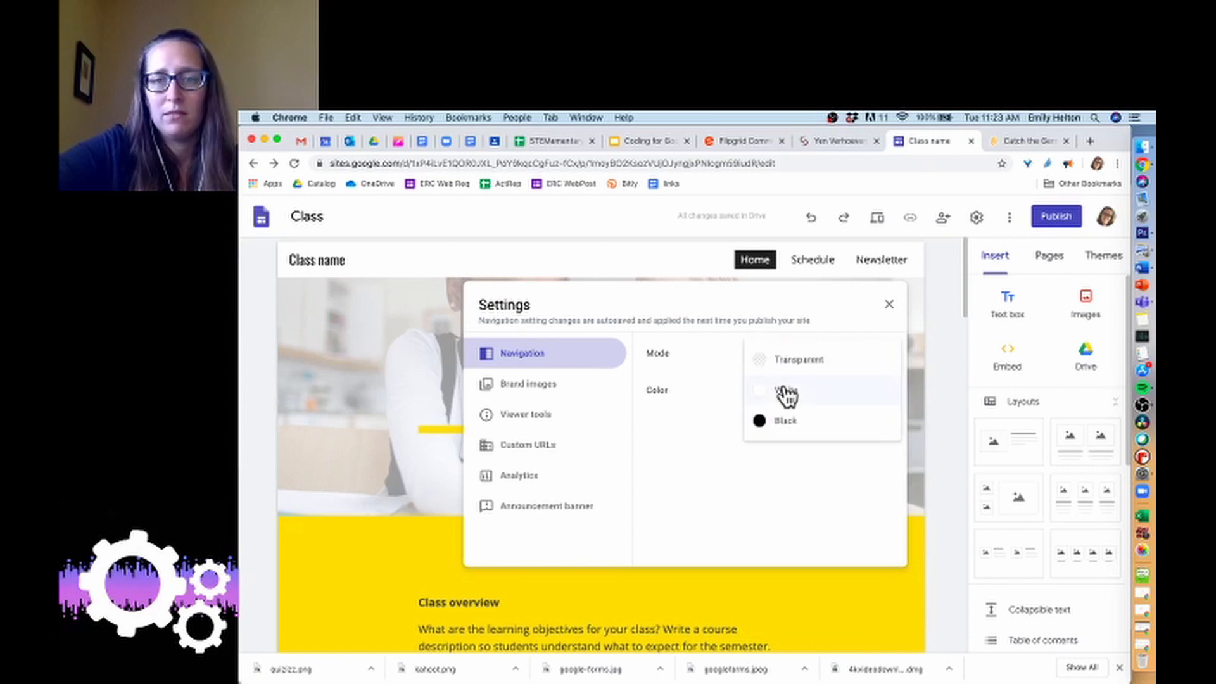
pyautogui.click(785, 367)
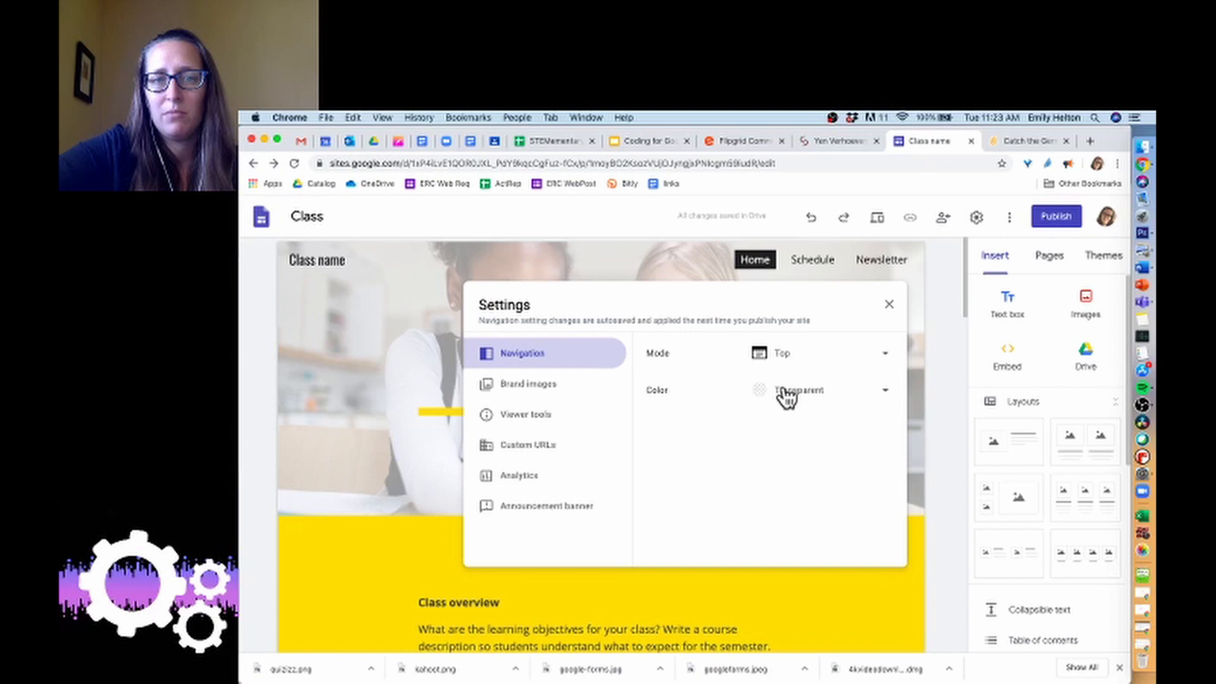
pyautogui.click(786, 395)
pyautogui.click(790, 425)
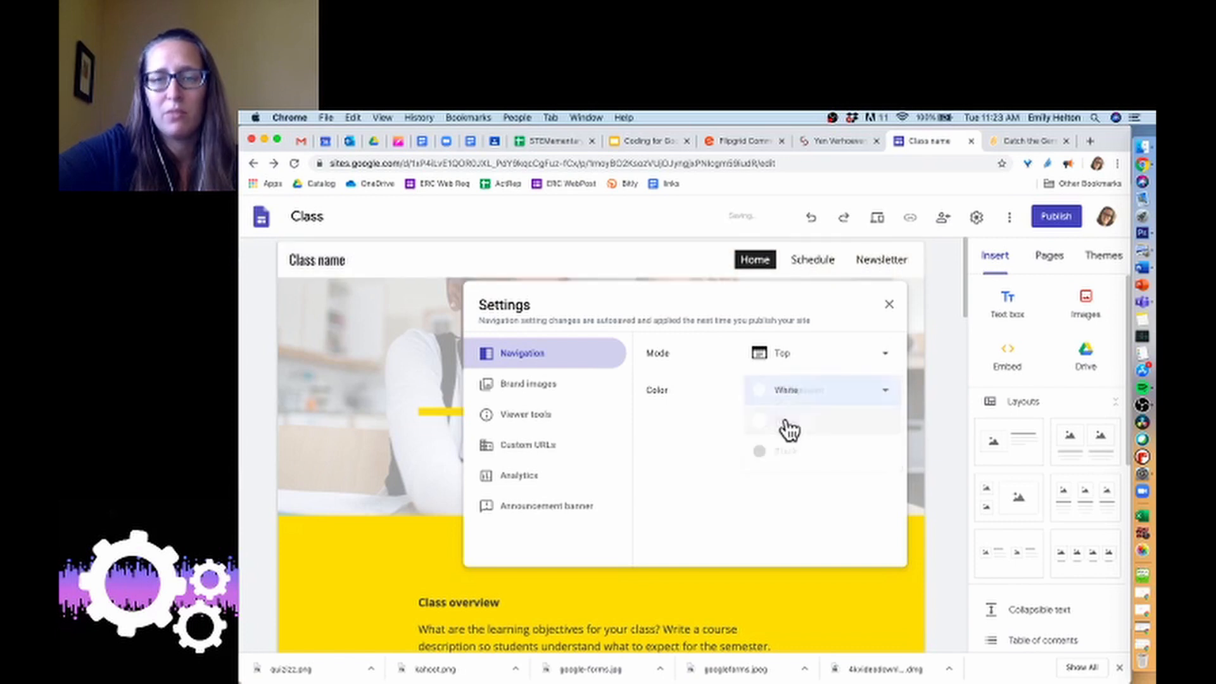
# Step: Examine the site's brand images settings, including the logo upload, and the viewer tools, custom URLs and analytics settings
pyautogui.click(566, 398)
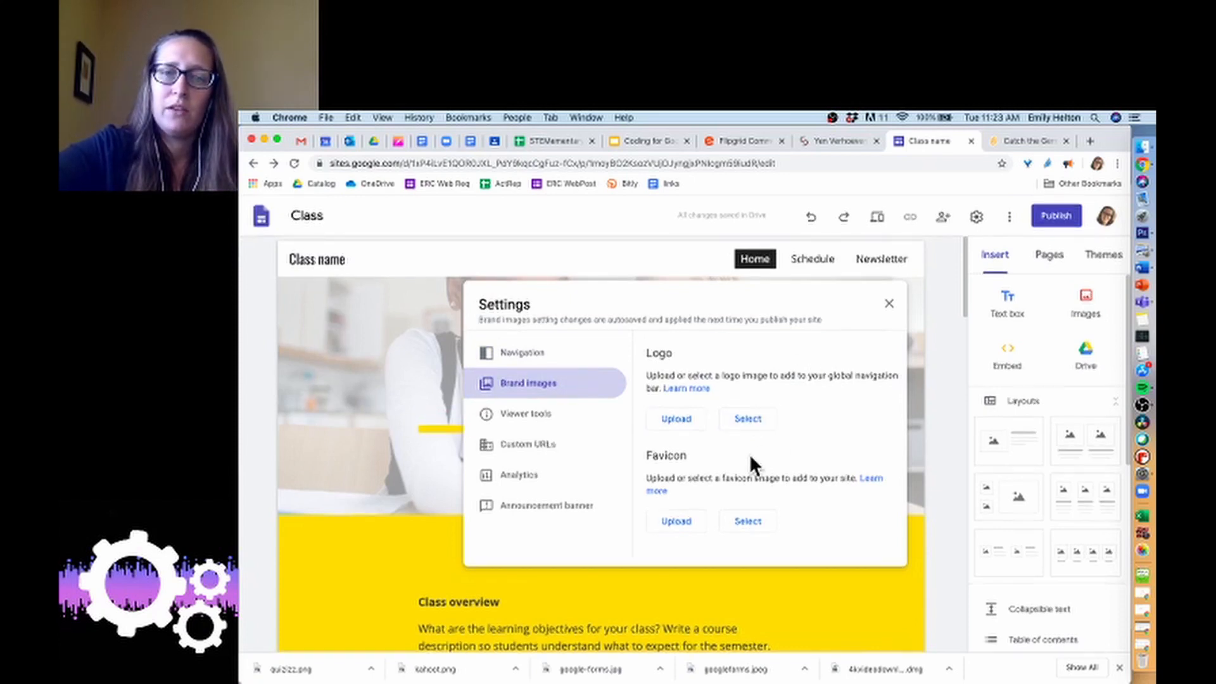
pyautogui.click(669, 422)
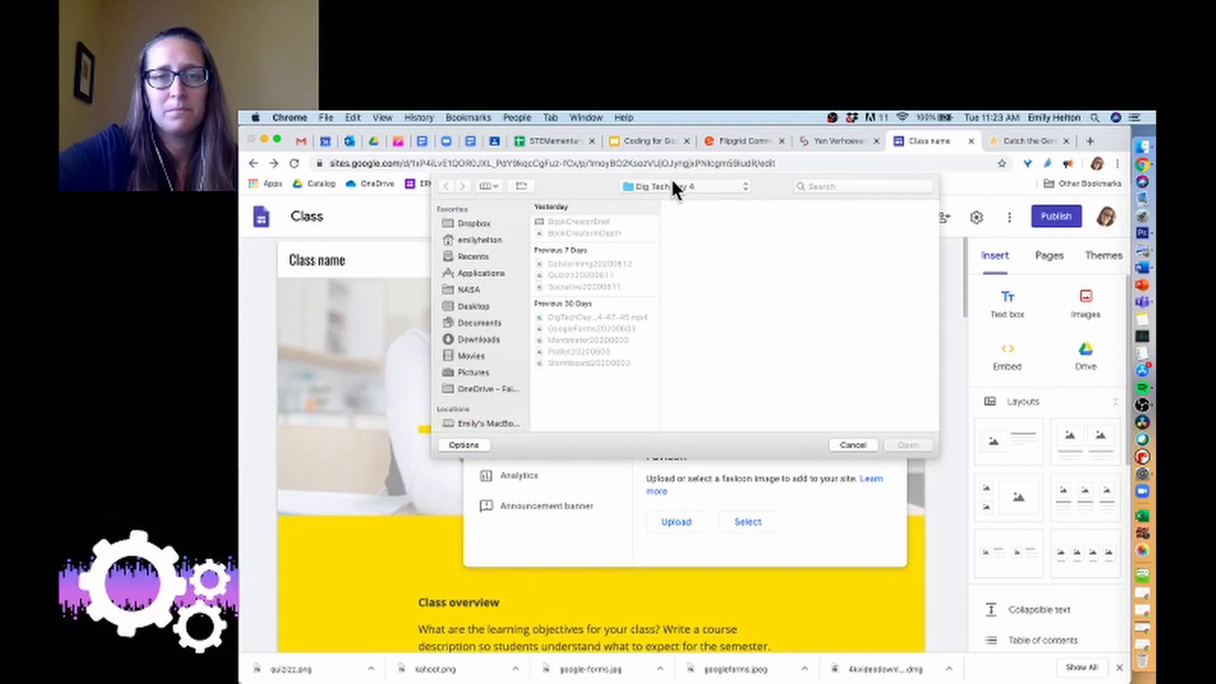
pyautogui.click(671, 185)
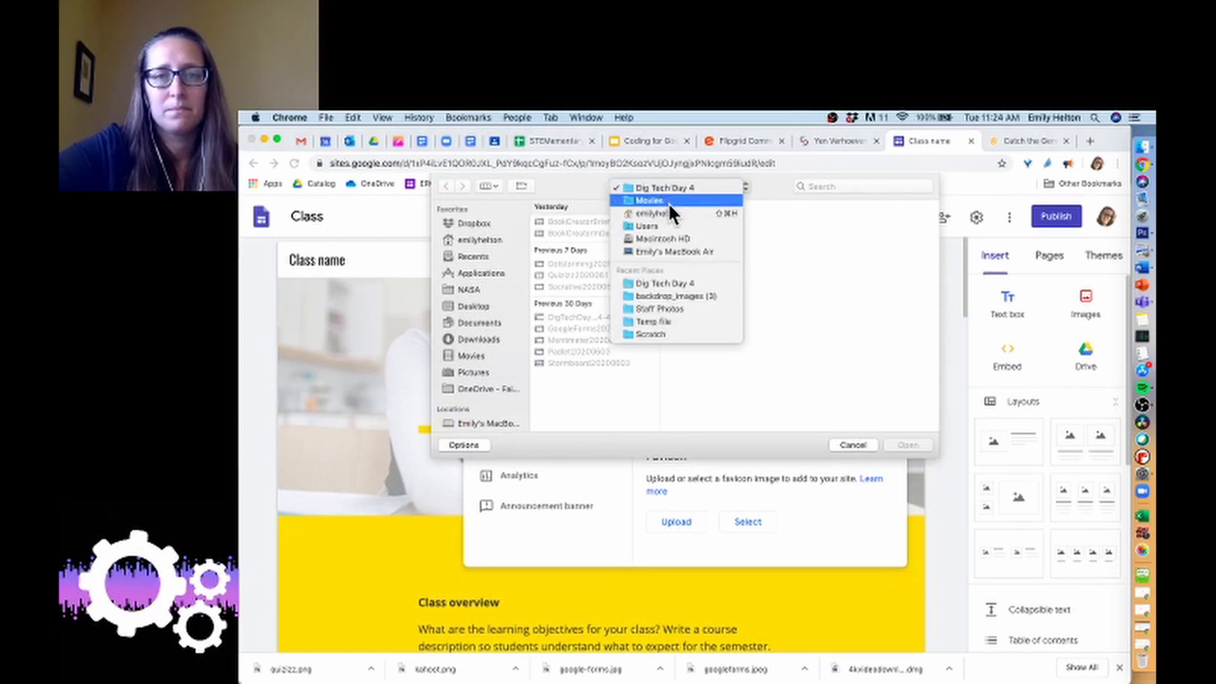
pyautogui.click(867, 446)
pyautogui.click(867, 446)
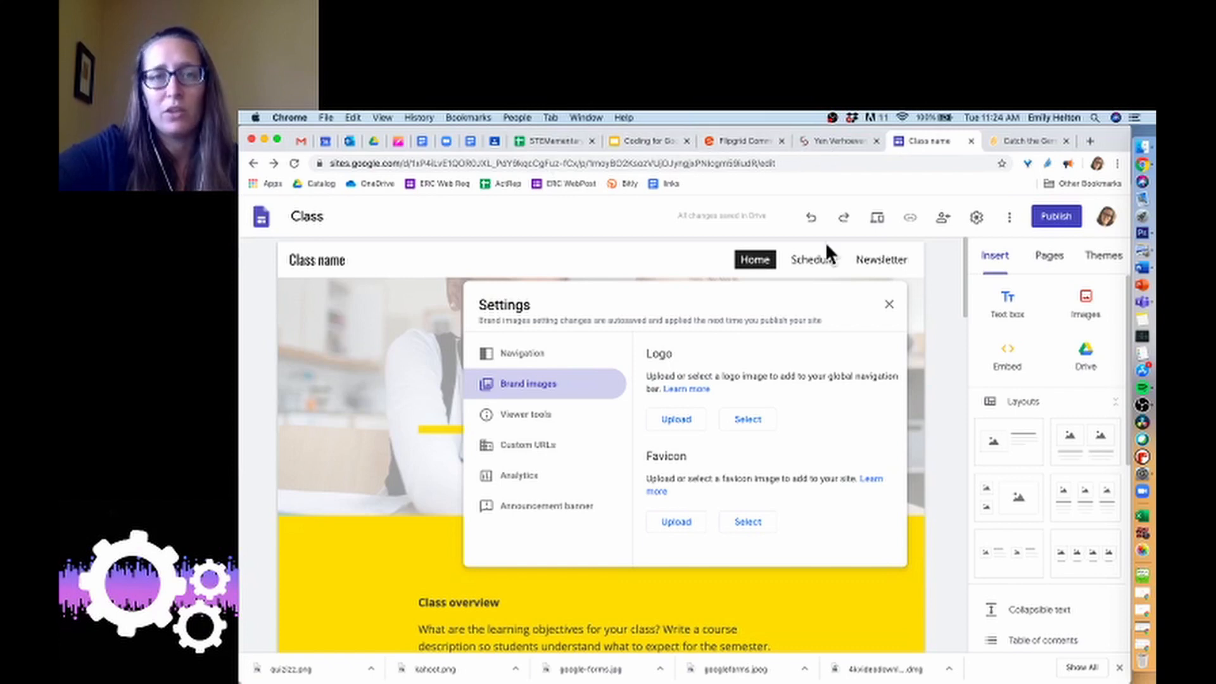
pyautogui.click(543, 423)
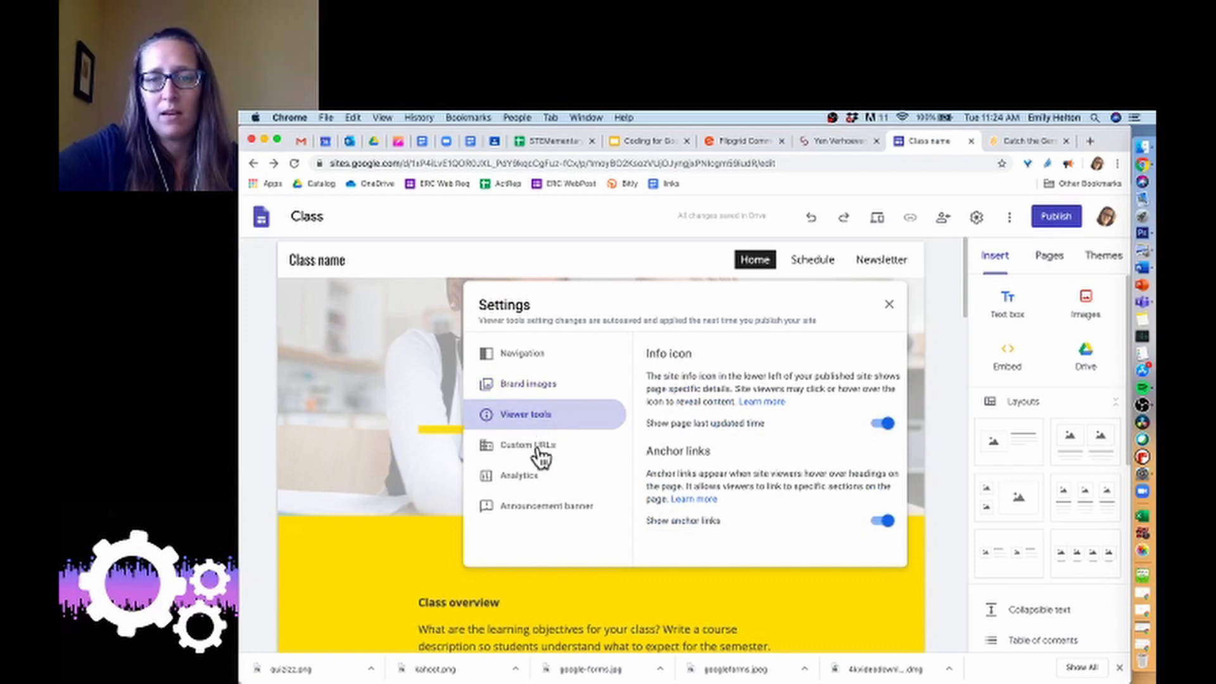
pyautogui.click(538, 454)
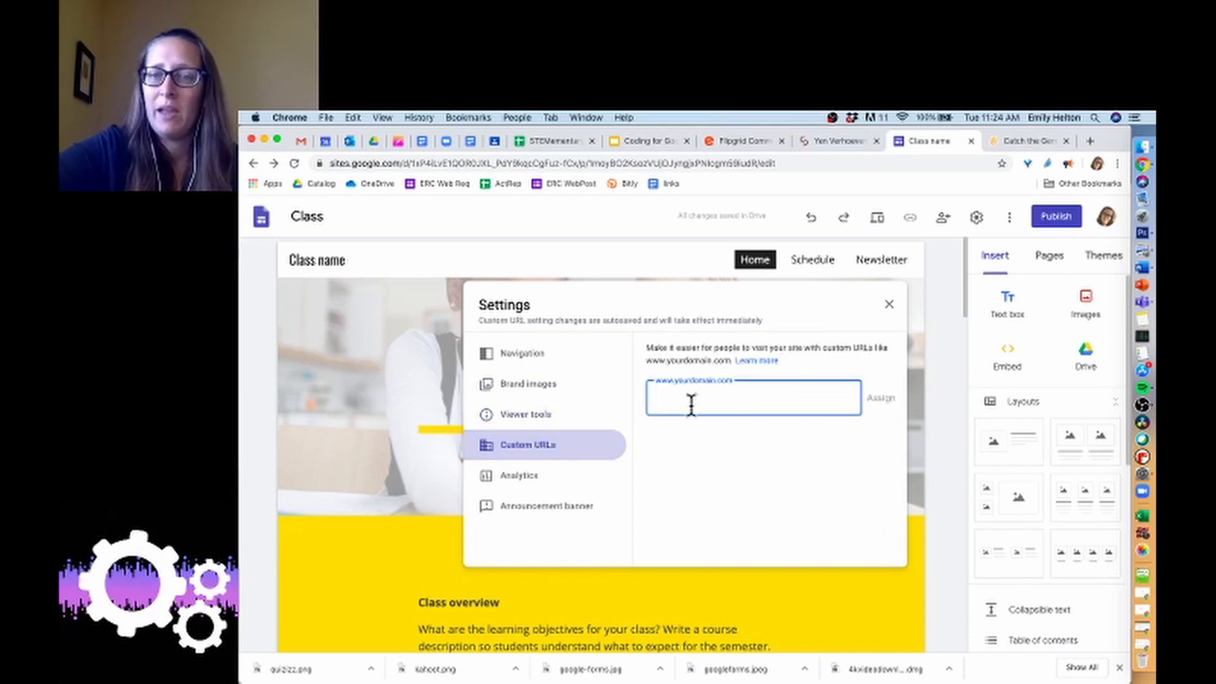
pyautogui.click(515, 479)
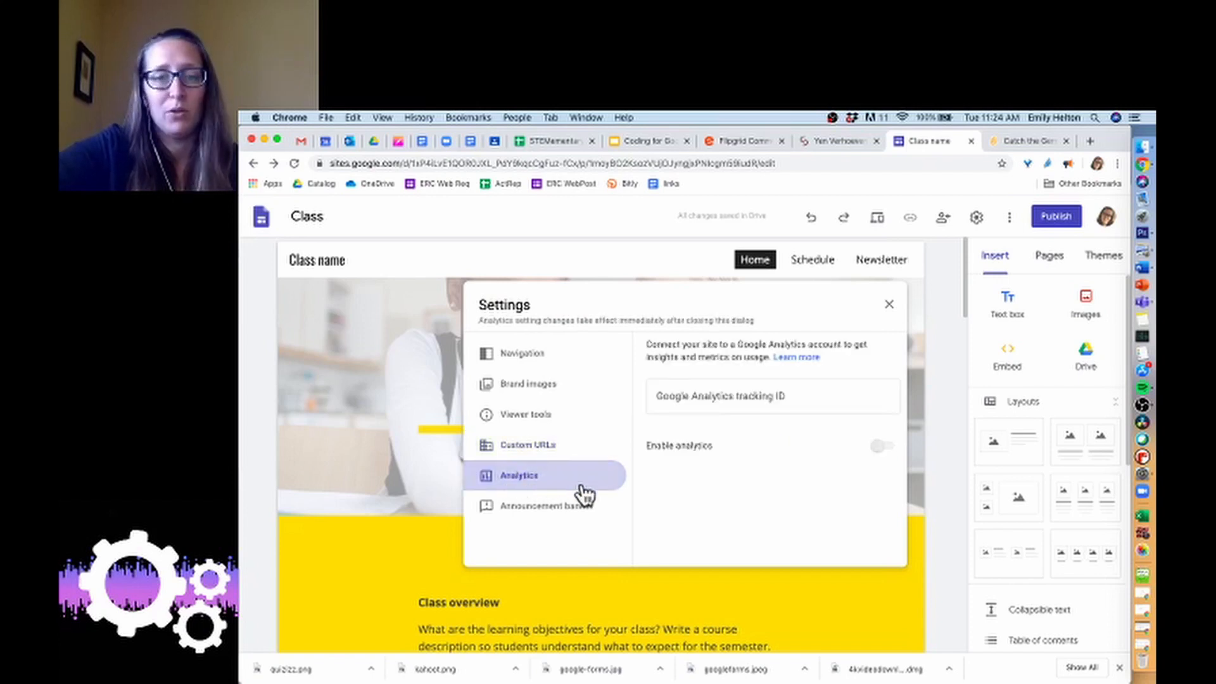
# Step: Turn on the site's announcement banner and set the banner color to blue
pyautogui.click(556, 520)
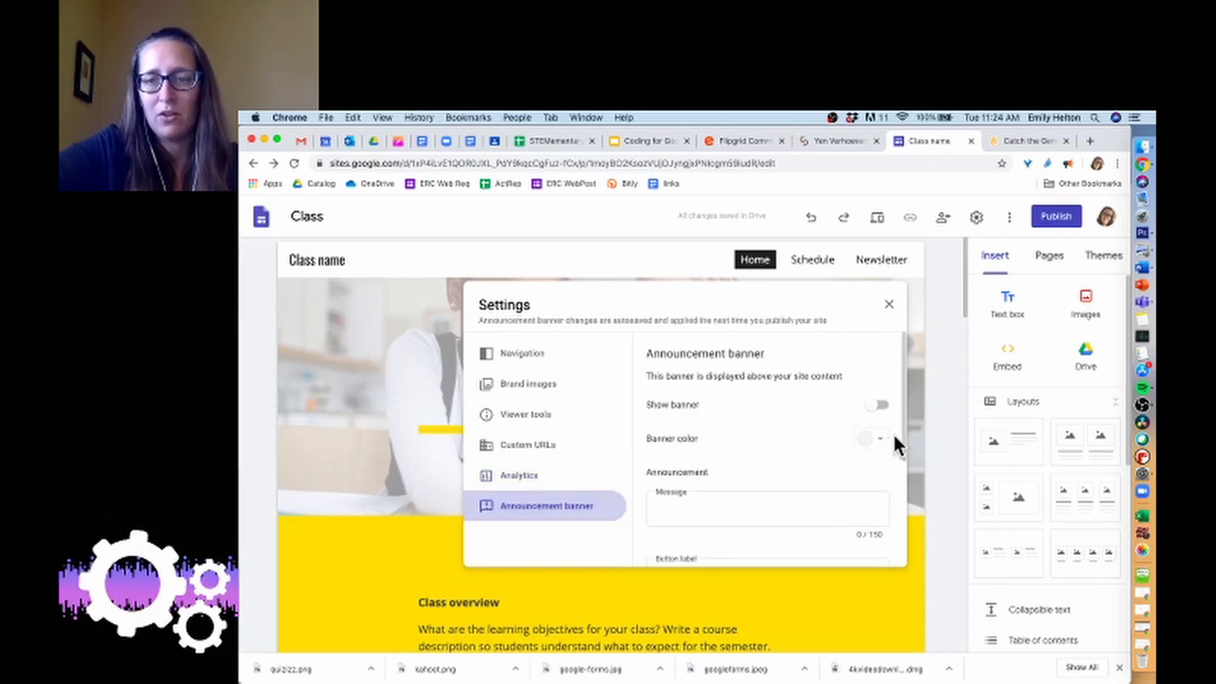
pyautogui.click(874, 409)
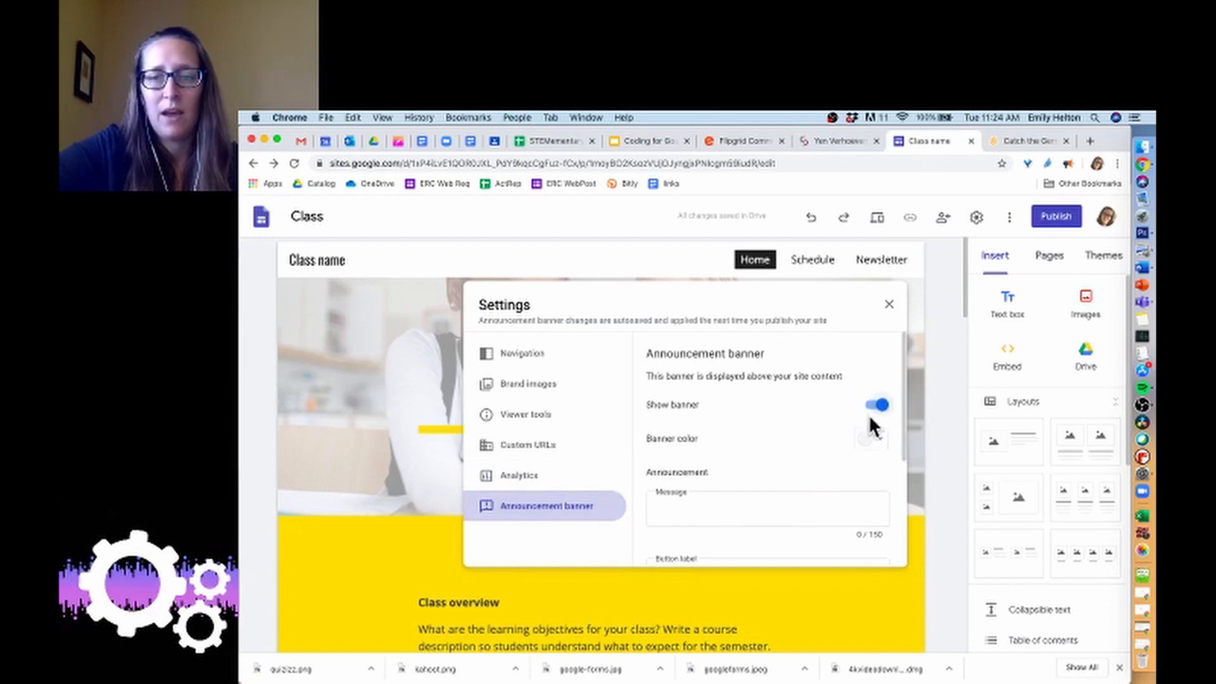
pyautogui.click(868, 438)
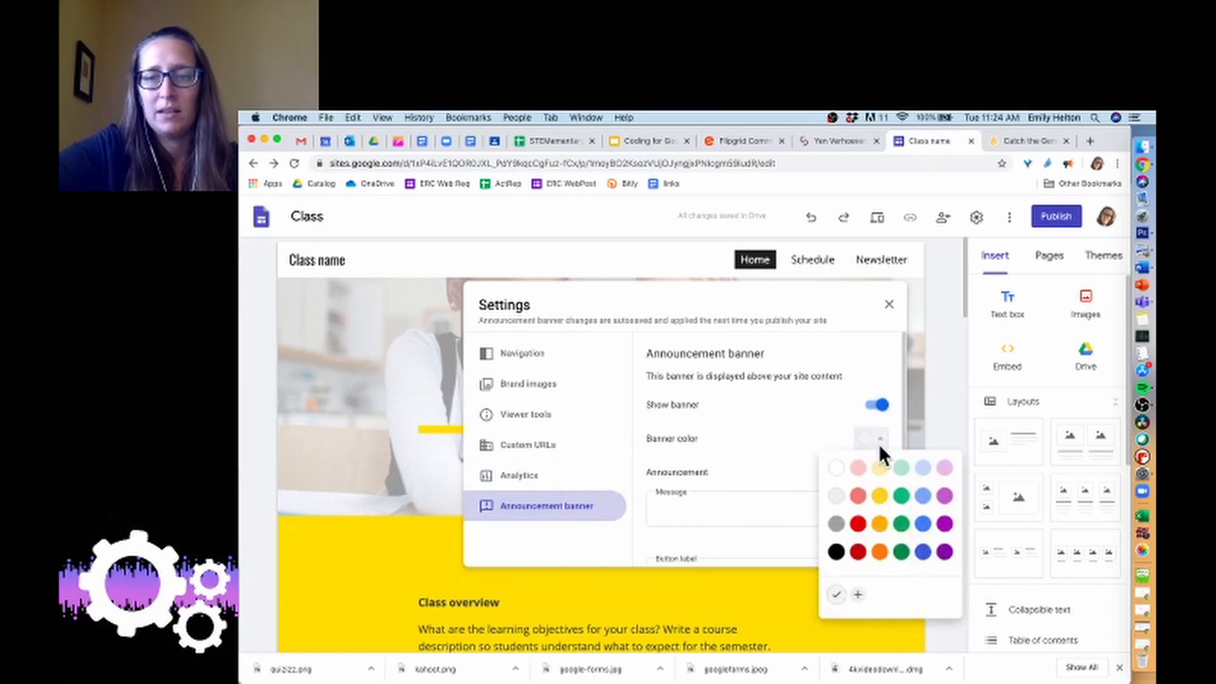
pyautogui.click(923, 524)
# Step: Enter the announcement banner message "Click here for info on our COVID-19 Response"
pyautogui.click(747, 518)
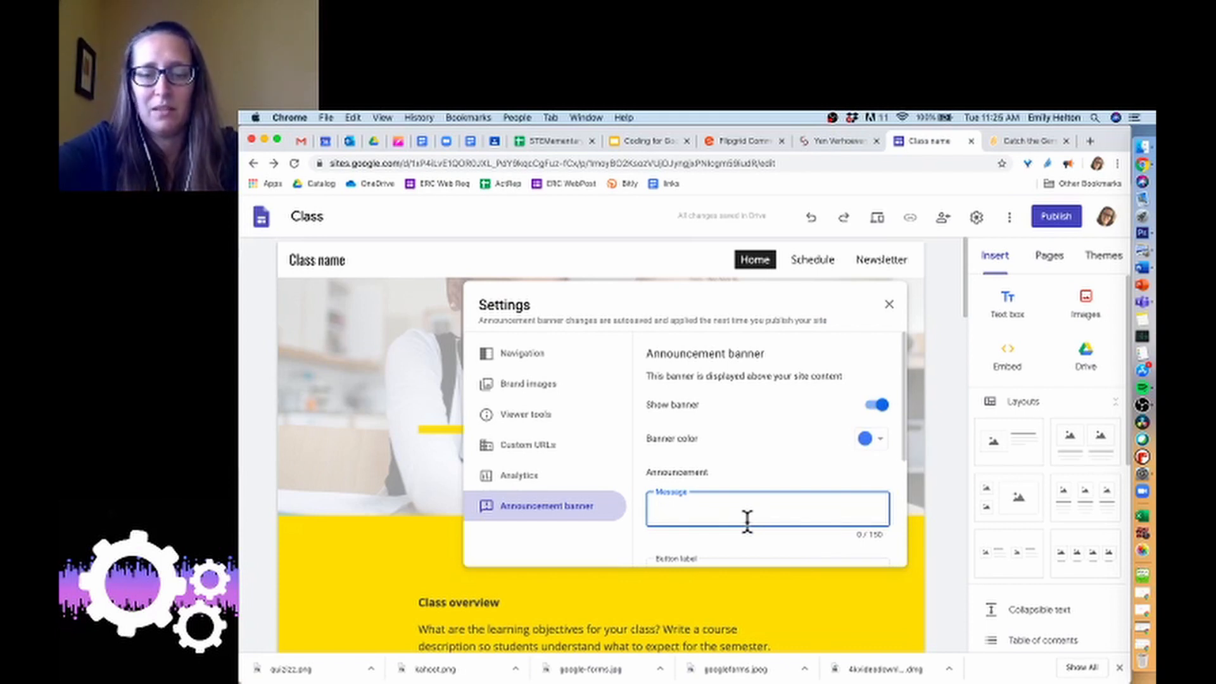
pyautogui.write('Cli')
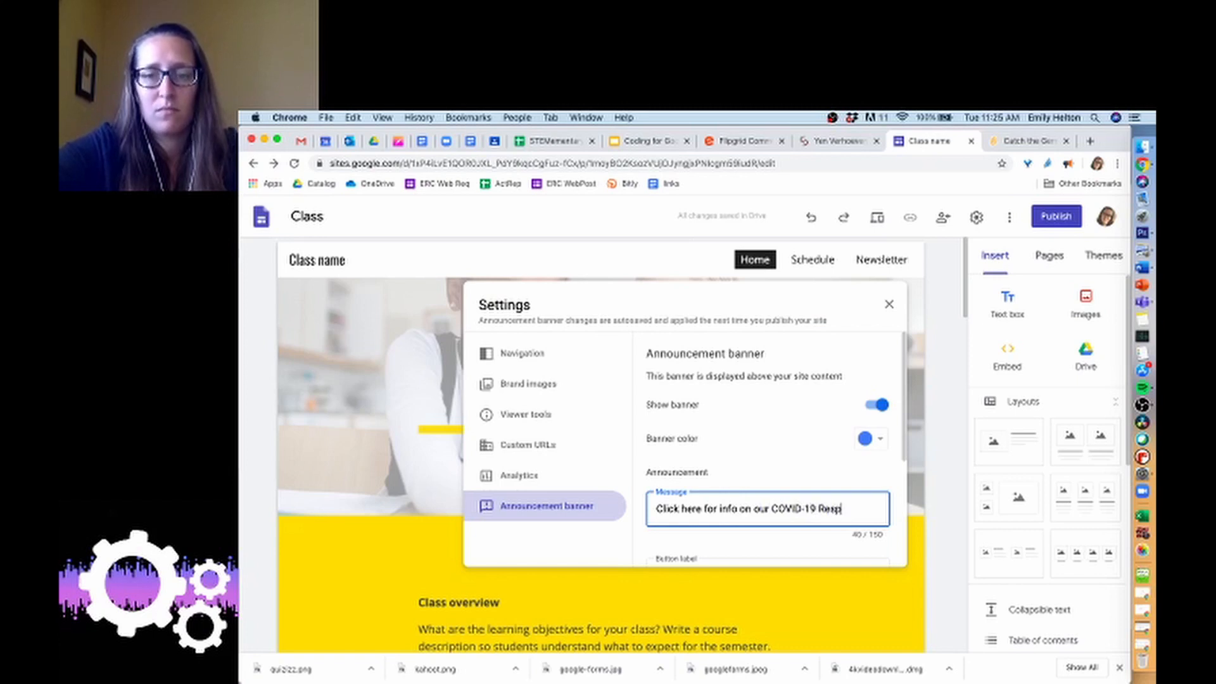
pyautogui.click(751, 538)
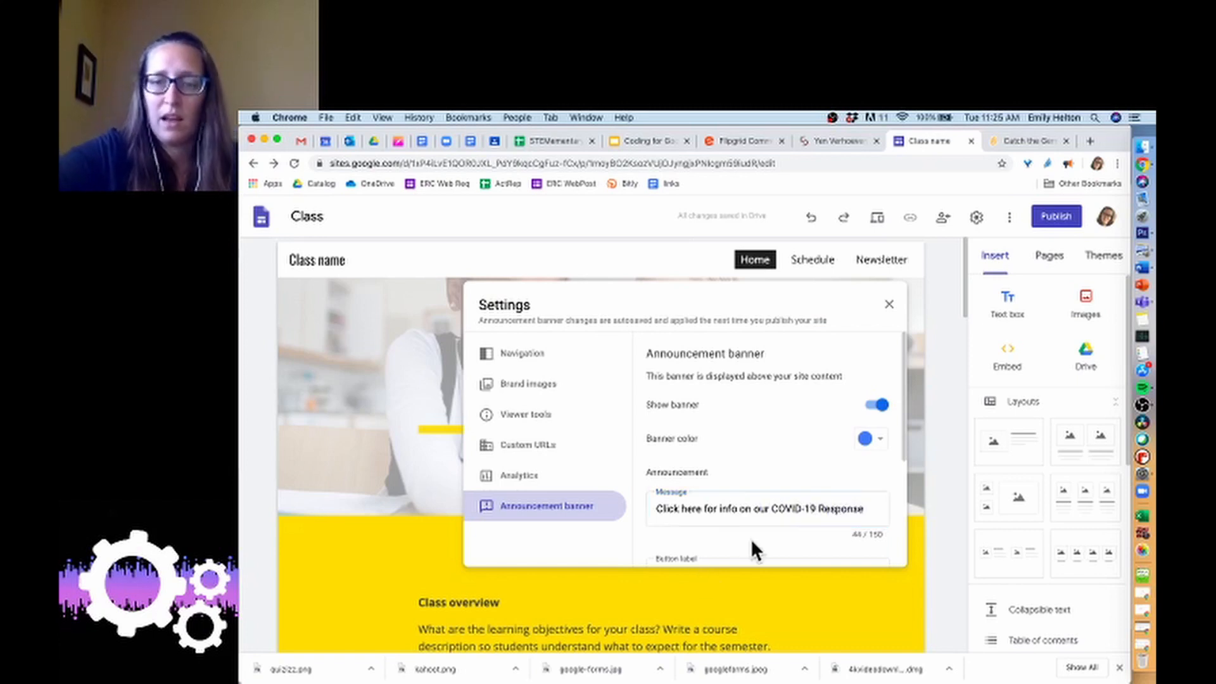
# Step: Copy the address of the Scratch project "Catch the Gem - Basic" and paste it as the announcement banner's button link
pyautogui.scroll(-3, 751, 539)
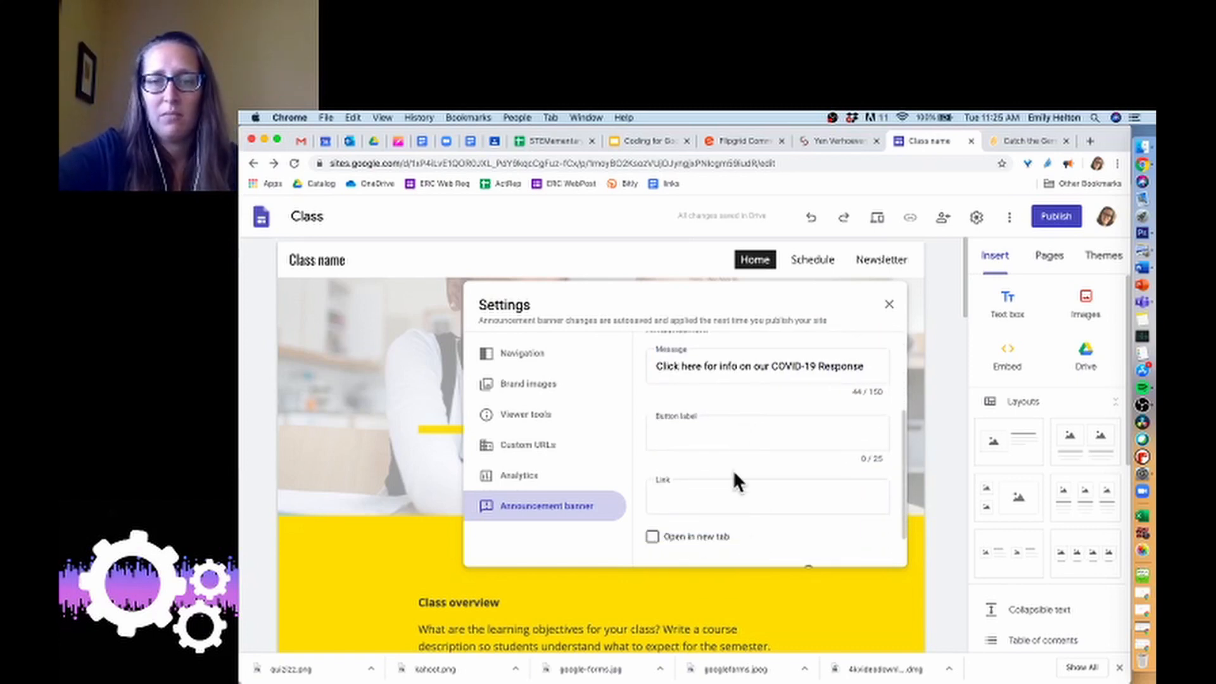
pyautogui.scroll(-2, 730, 508)
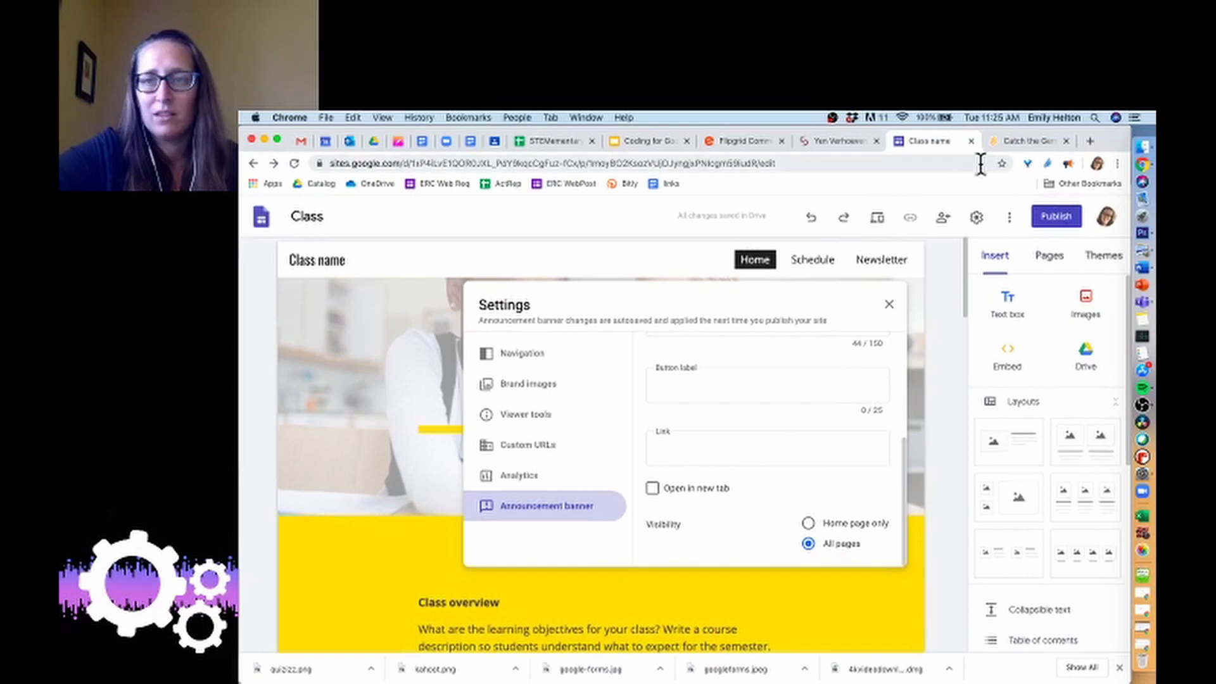
pyautogui.click(1014, 139)
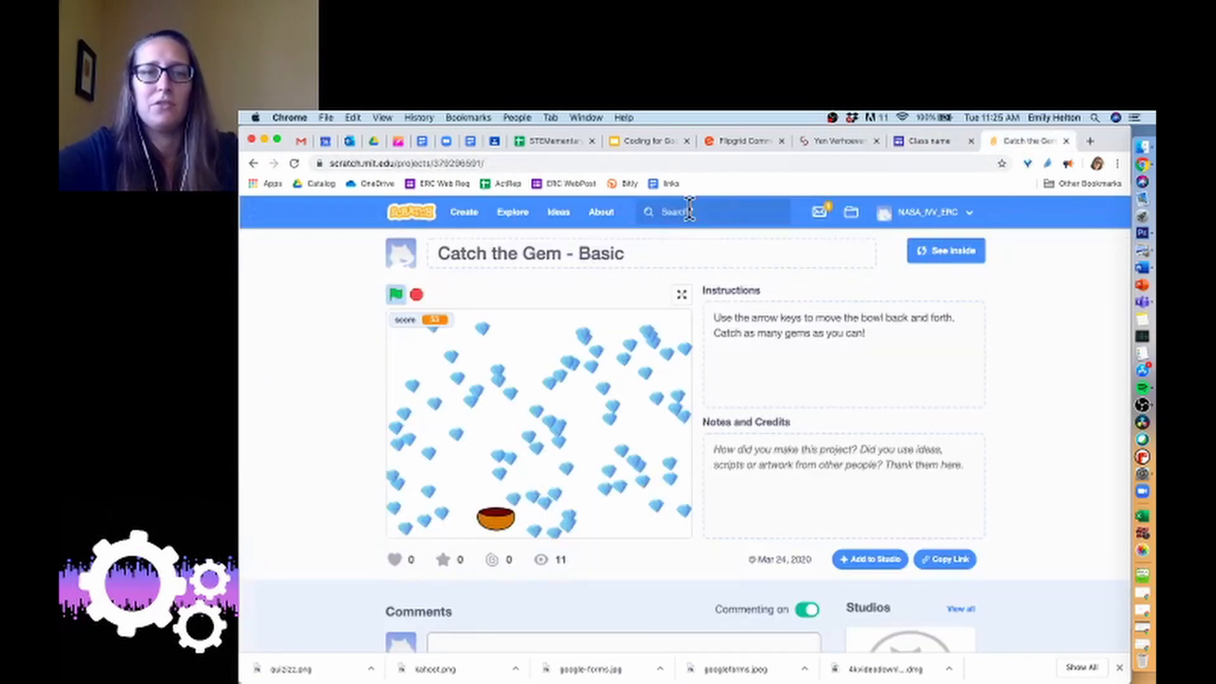
pyautogui.click(589, 162)
pyautogui.press('super+c')
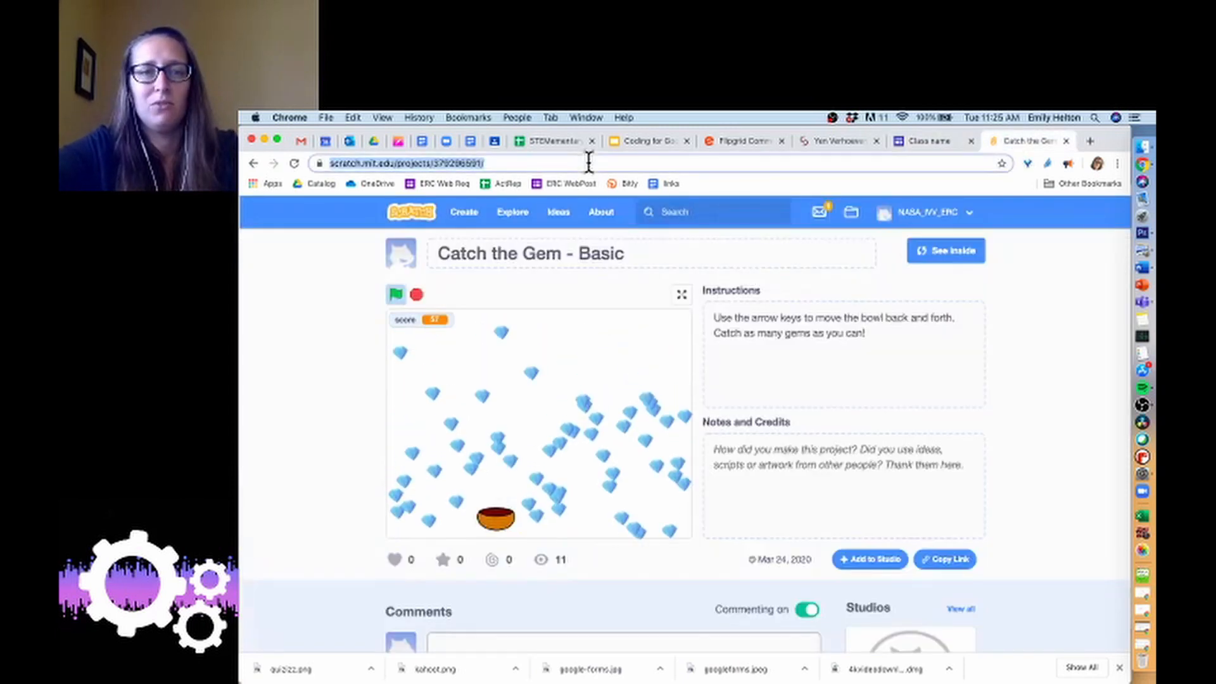
pyautogui.click(930, 141)
pyautogui.click(728, 447)
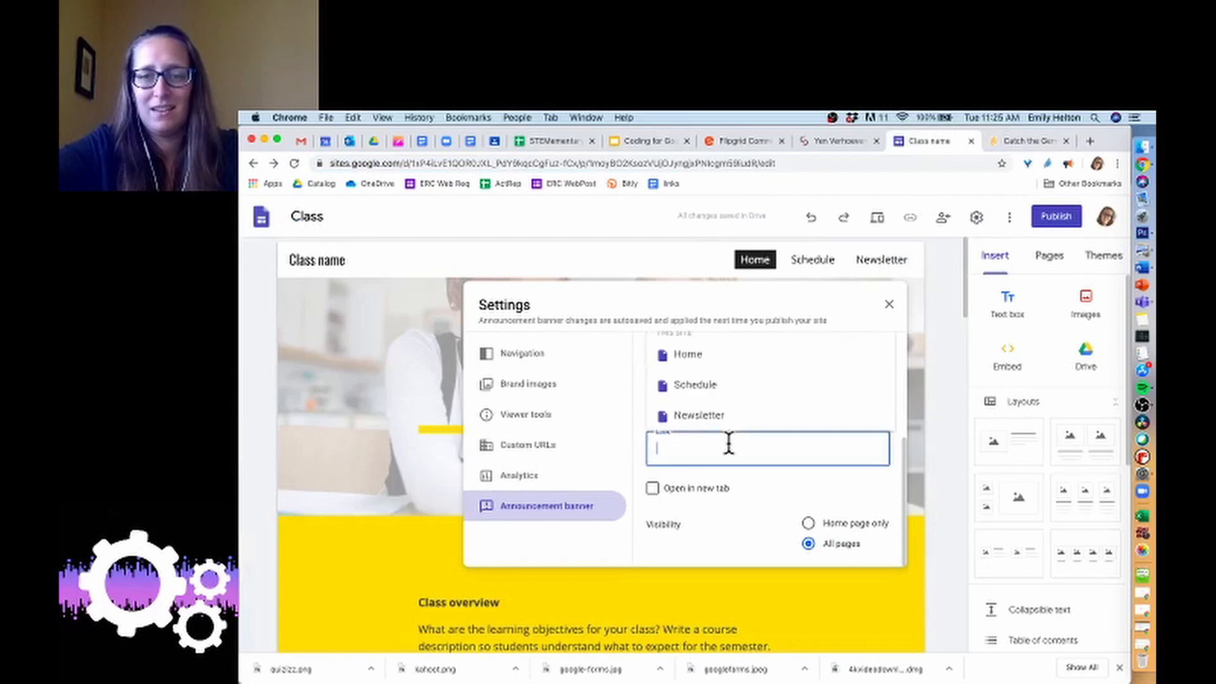
pyautogui.press('super+v')
# Step: Replace the banner's button link with the Google Drive file link and set the button label to "Scratch"
pyautogui.click(754, 389)
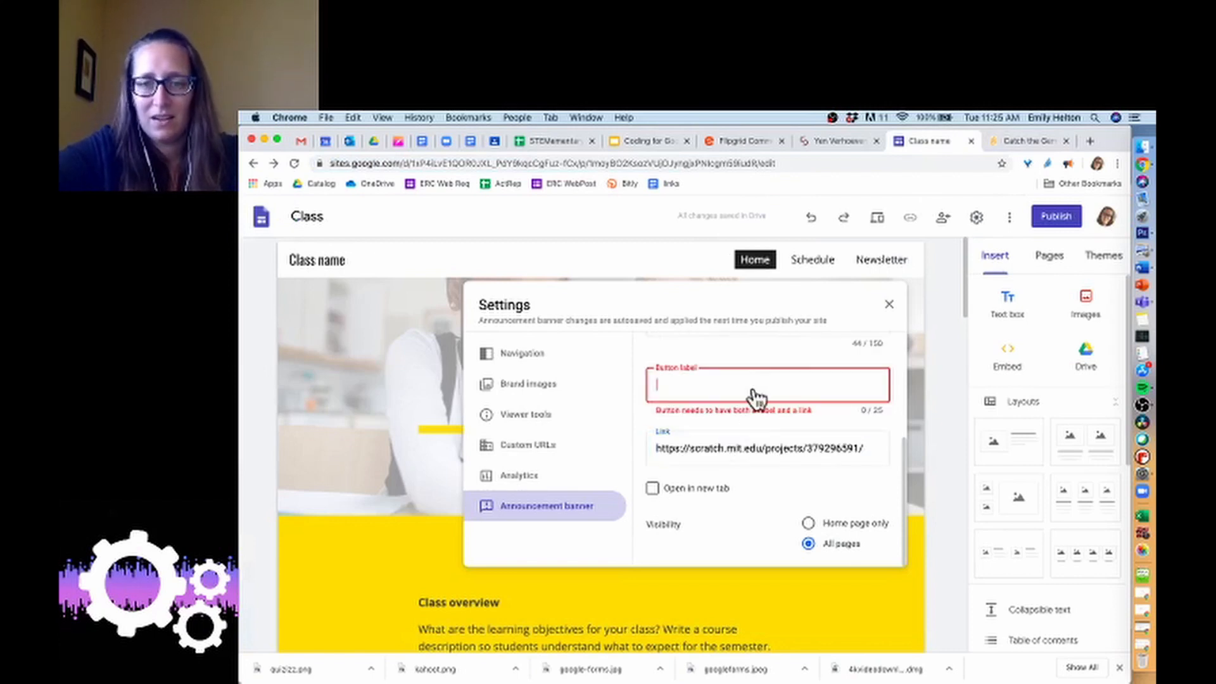
pyautogui.click(741, 420)
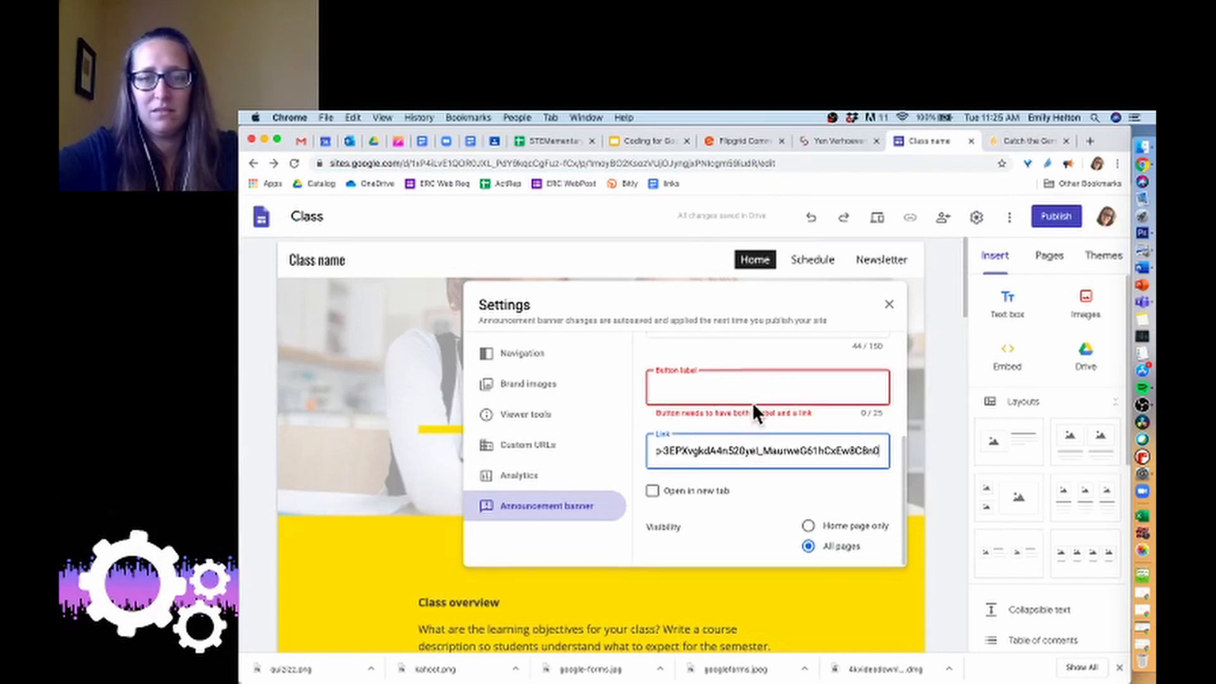
pyautogui.scroll(2, 752, 405)
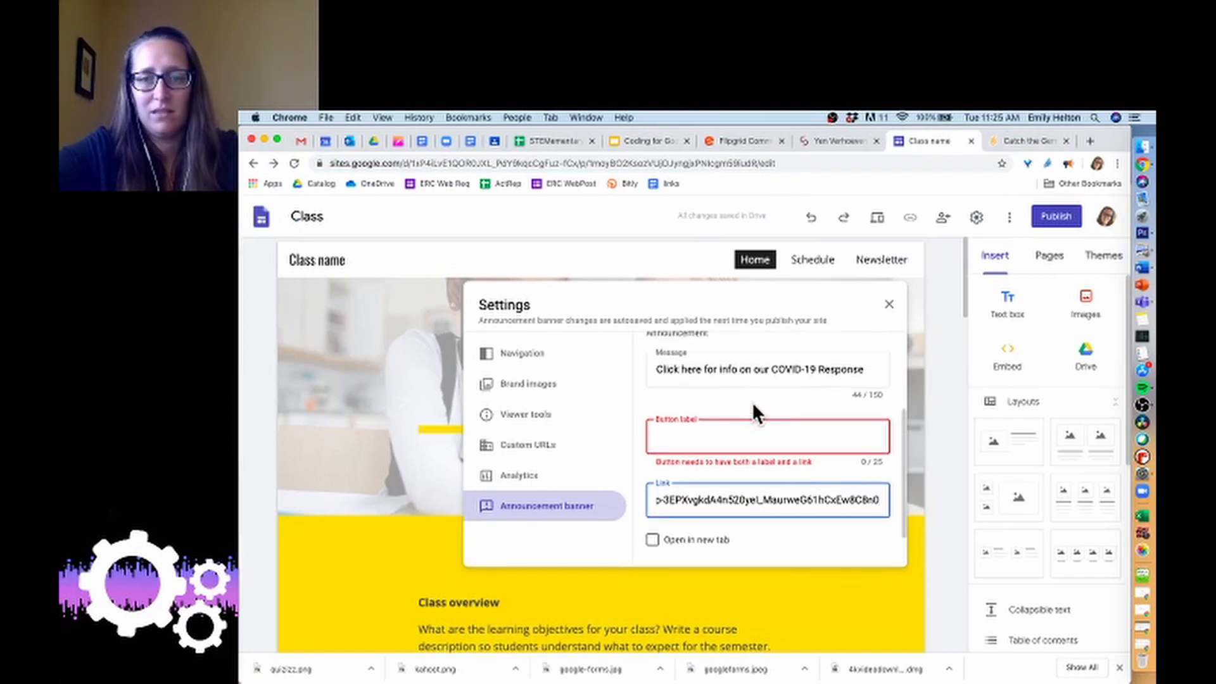
pyautogui.click(741, 441)
pyautogui.write('Scratch')
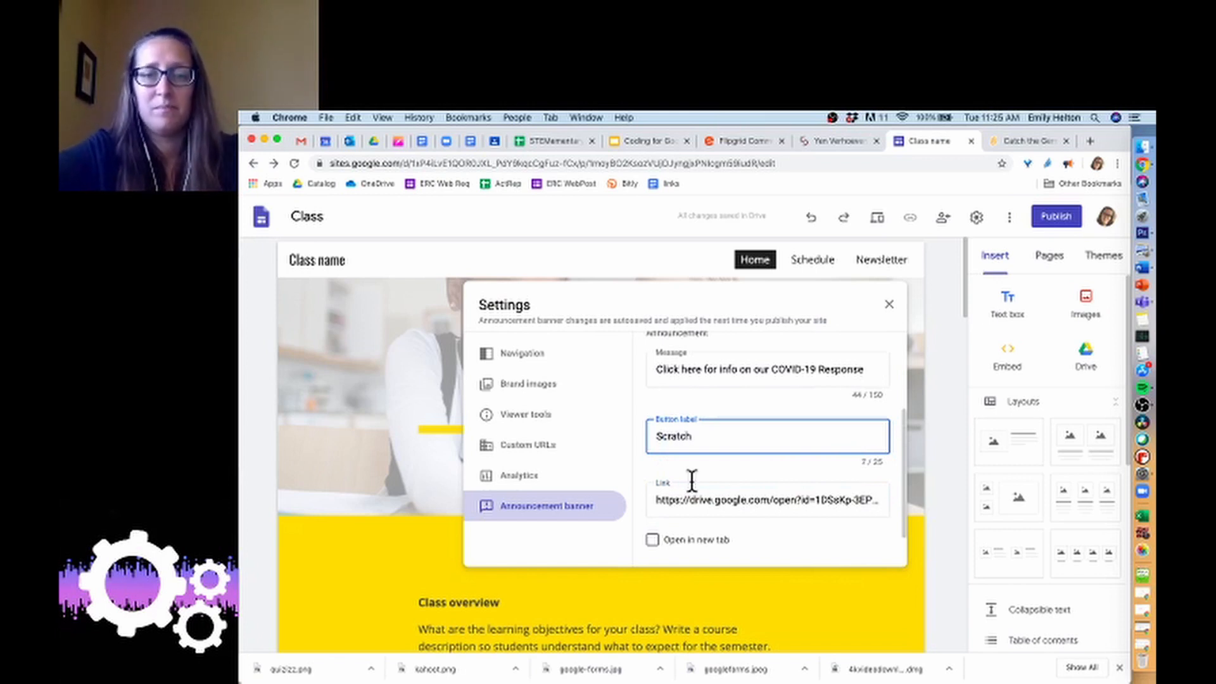
# Step: Make the banner's link open in a new tab and limit the banner's visibility to the home page only
pyautogui.click(718, 543)
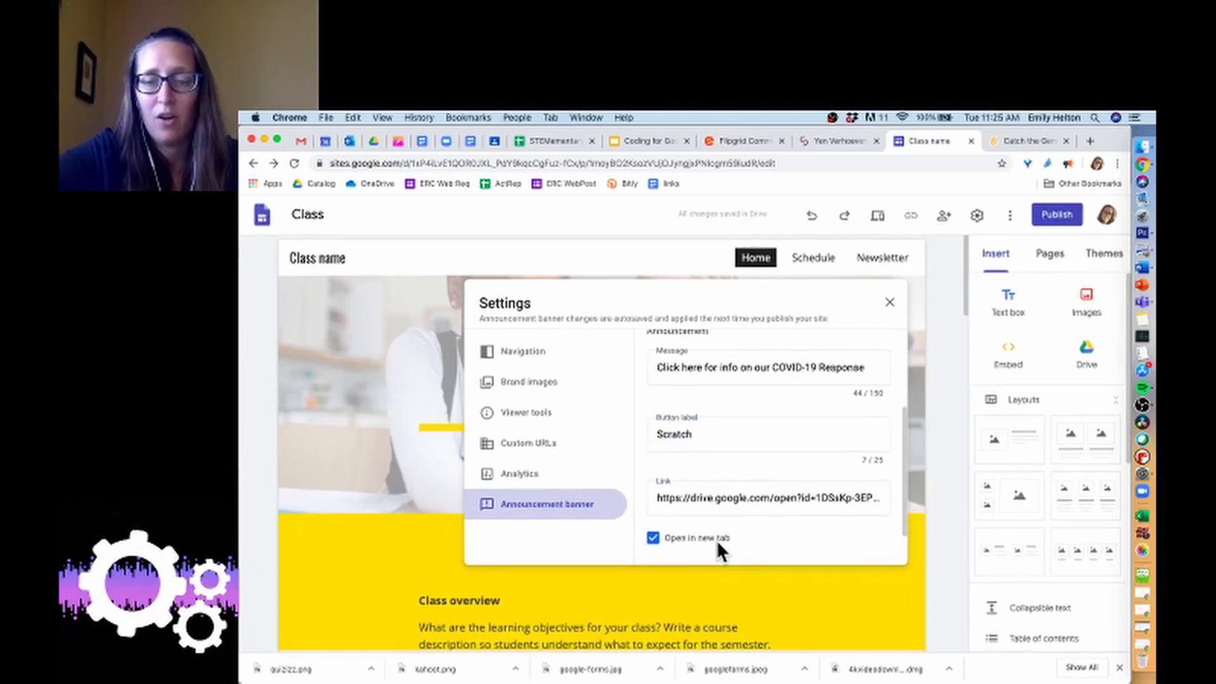
pyautogui.scroll(-2, 744, 513)
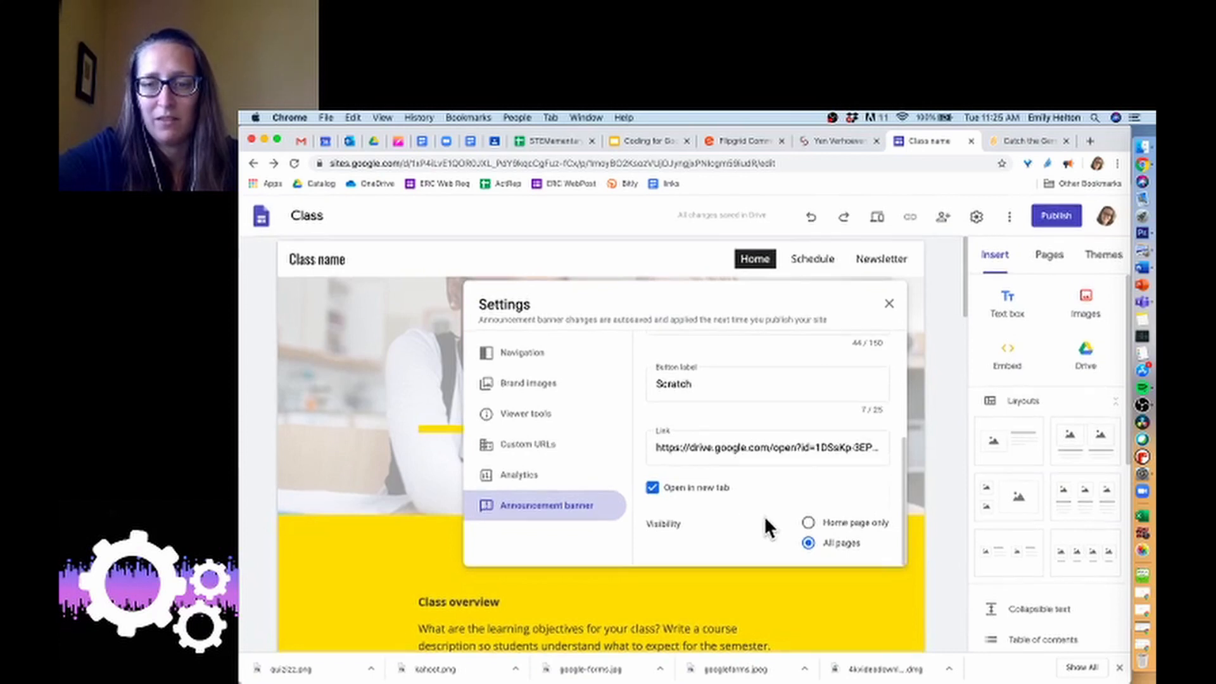
pyautogui.click(809, 524)
pyautogui.scroll(5, 720, 515)
pyautogui.scroll(2, 720, 514)
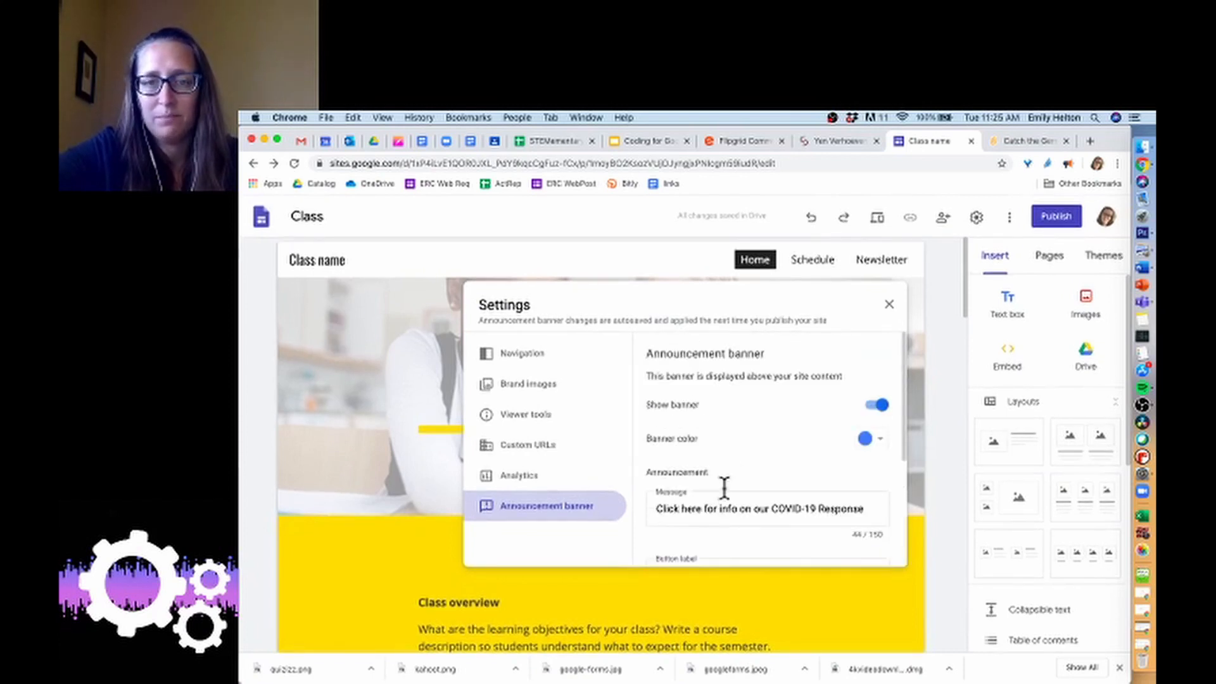
# Step: Close the site settings and review the announcement banner, header and class overview on the home page
pyautogui.click(583, 487)
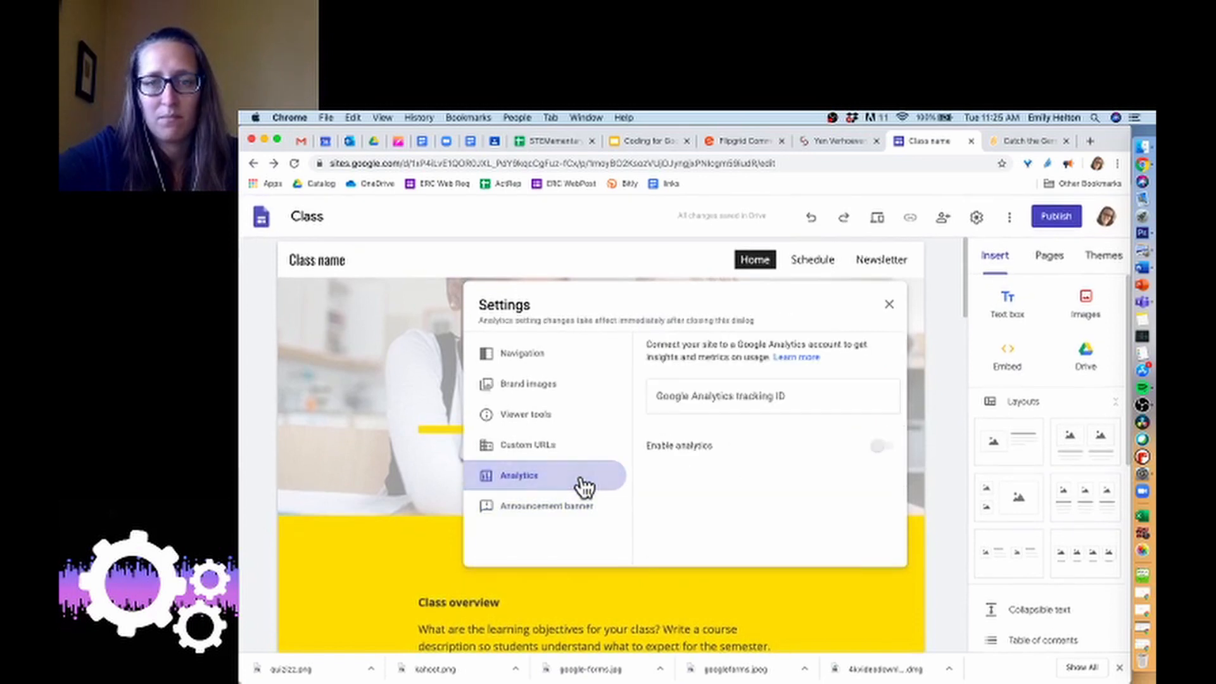
pyautogui.click(576, 507)
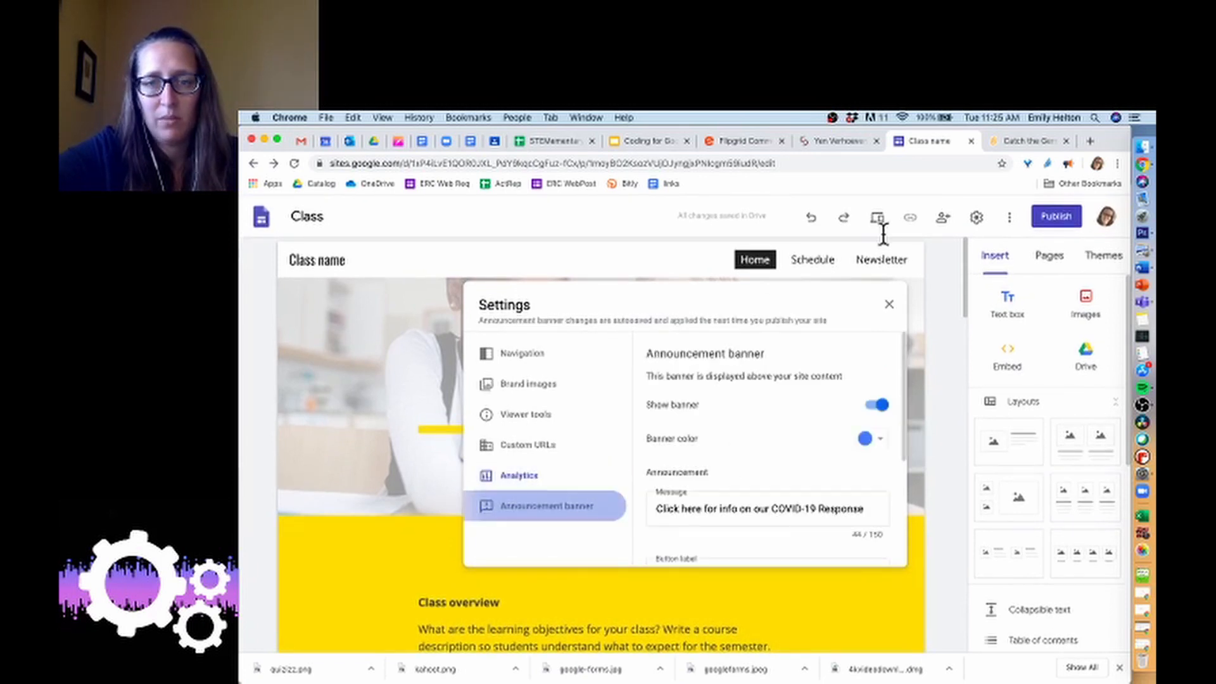
pyautogui.click(890, 311)
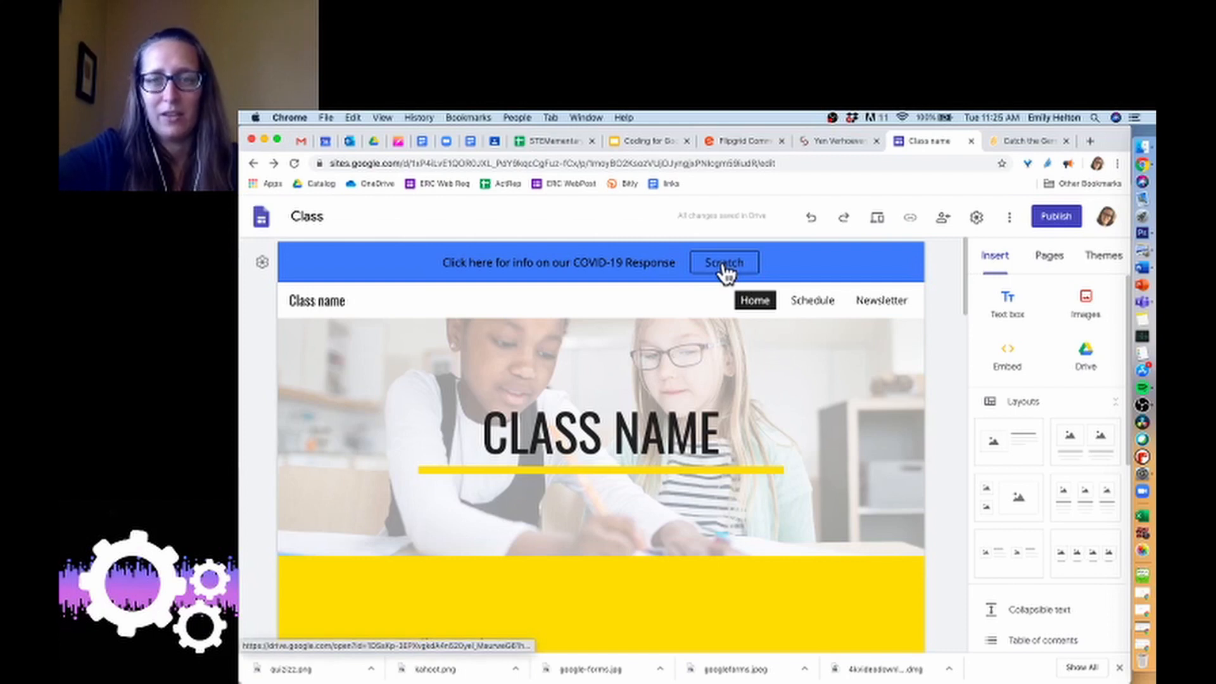
pyautogui.scroll(-2, 675, 347)
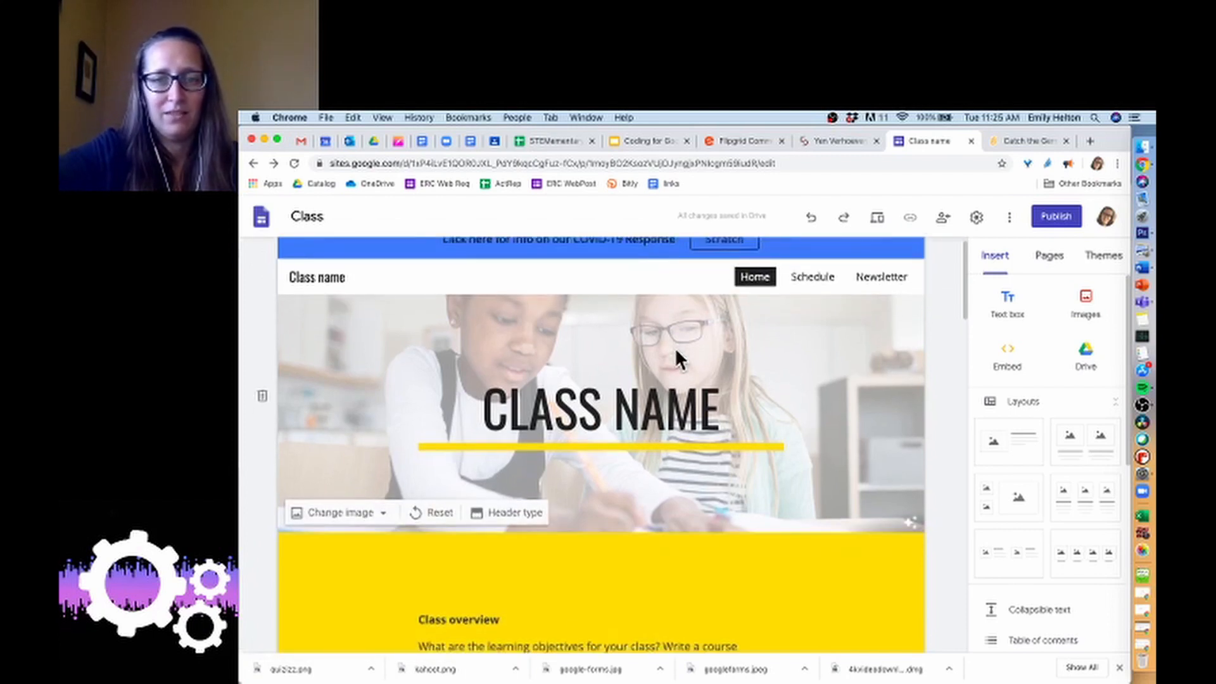
pyautogui.scroll(-2, 675, 347)
pyautogui.scroll(3, 662, 318)
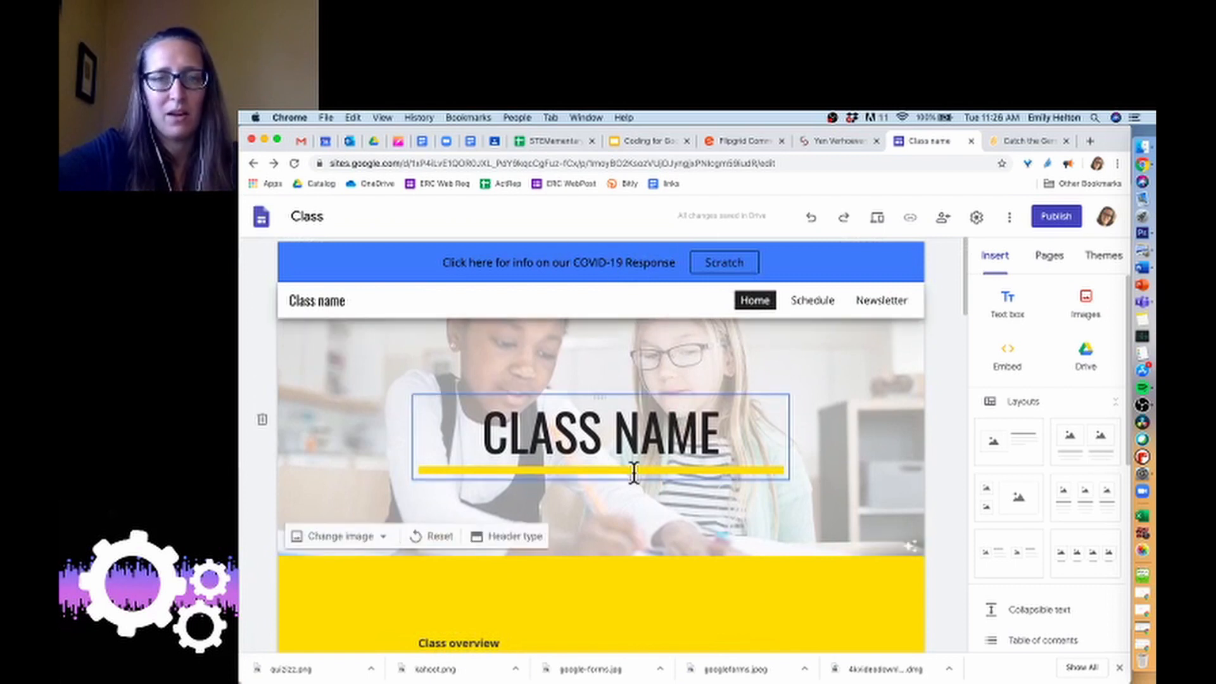
pyautogui.scroll(-5, 633, 471)
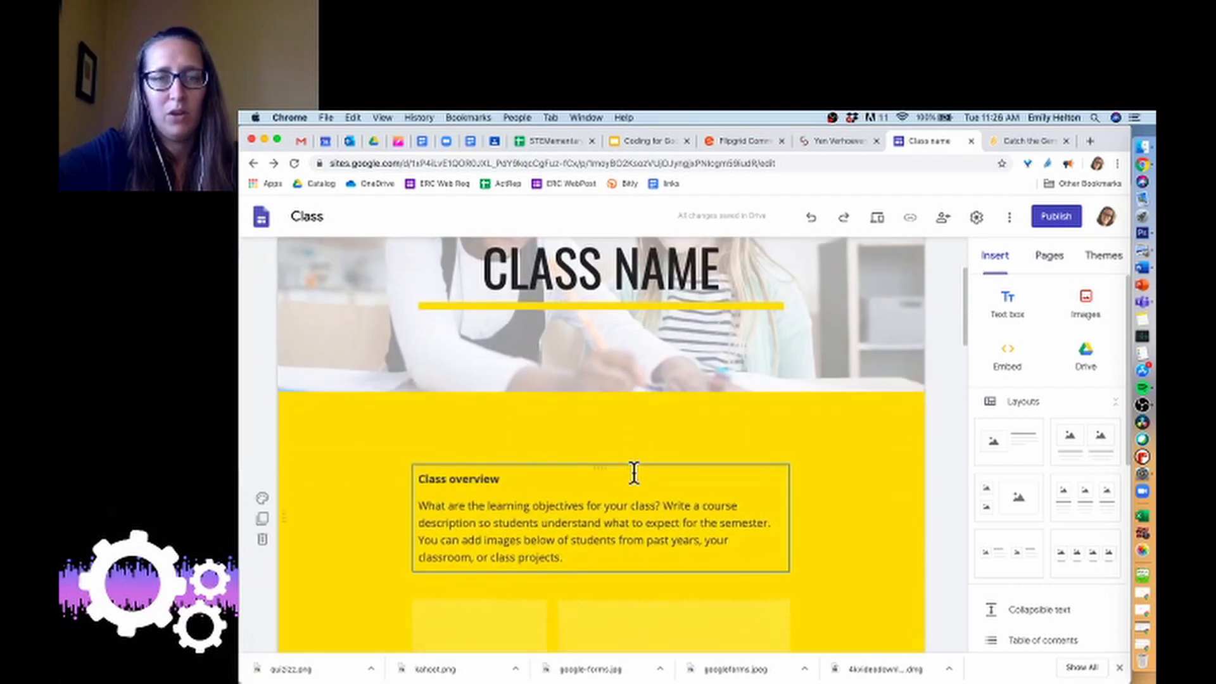
pyautogui.scroll(-1, 633, 472)
pyautogui.scroll(2, 633, 472)
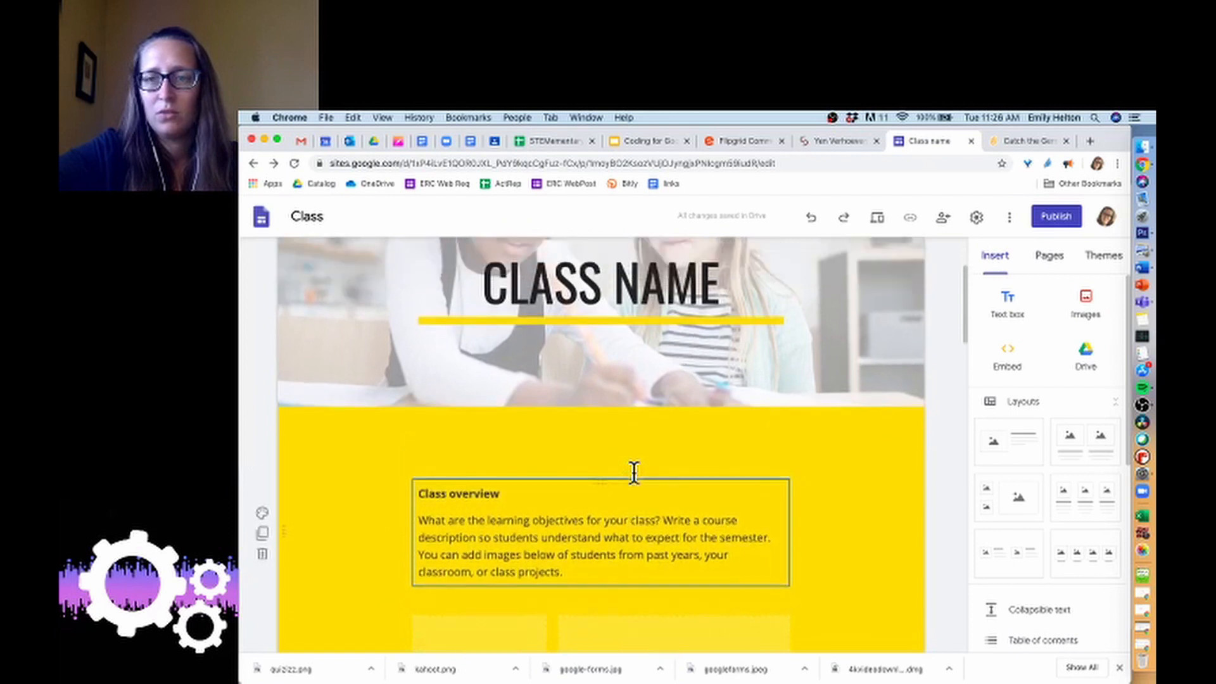
pyautogui.scroll(4, 634, 471)
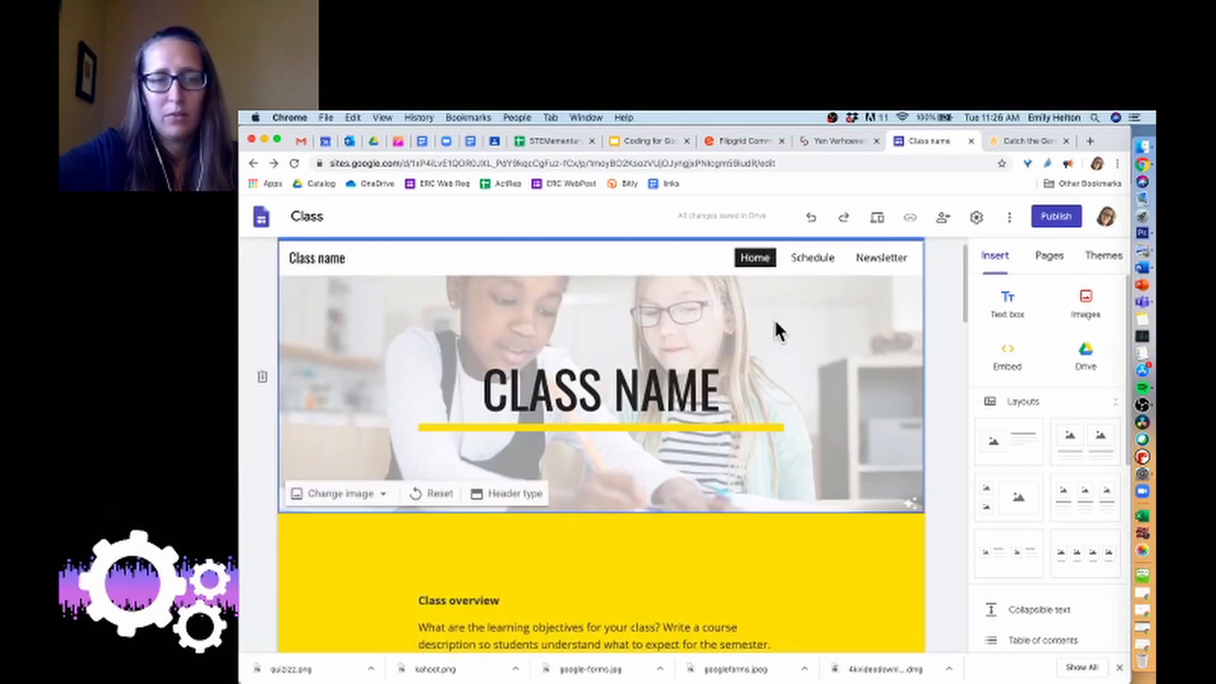
# Step: Upload today's 11.15.20 AM screenshot from the Desktop as the home page's header image
pyautogui.click(387, 500)
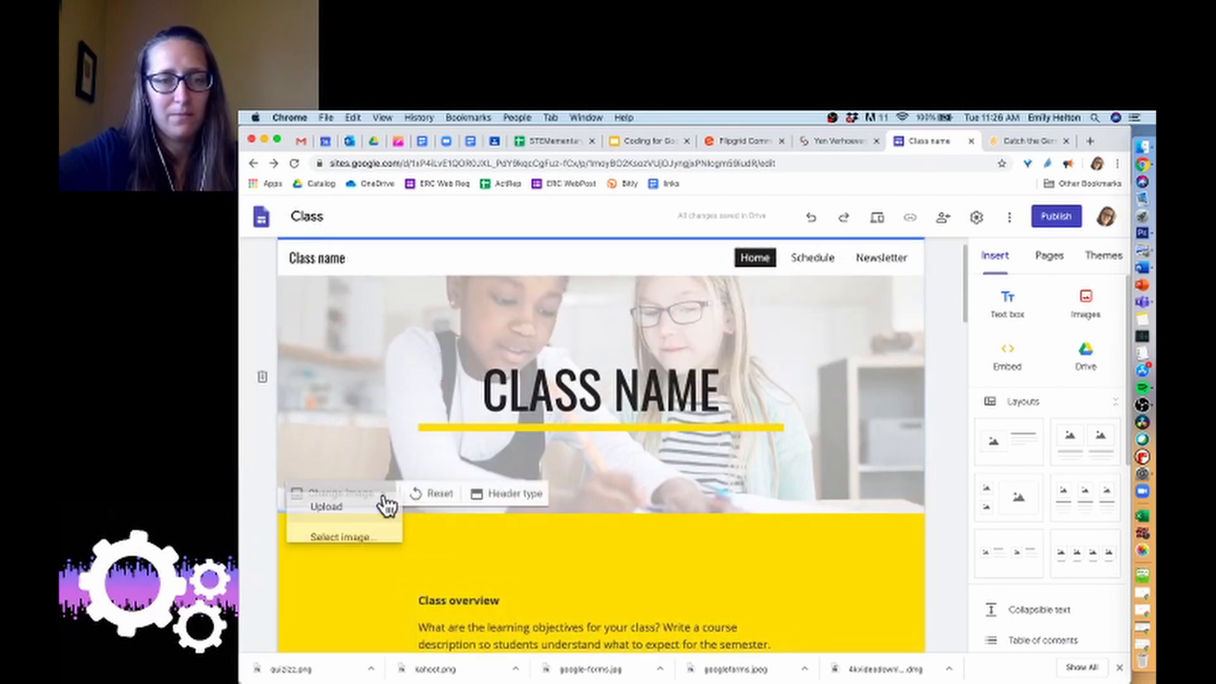
pyautogui.click(374, 543)
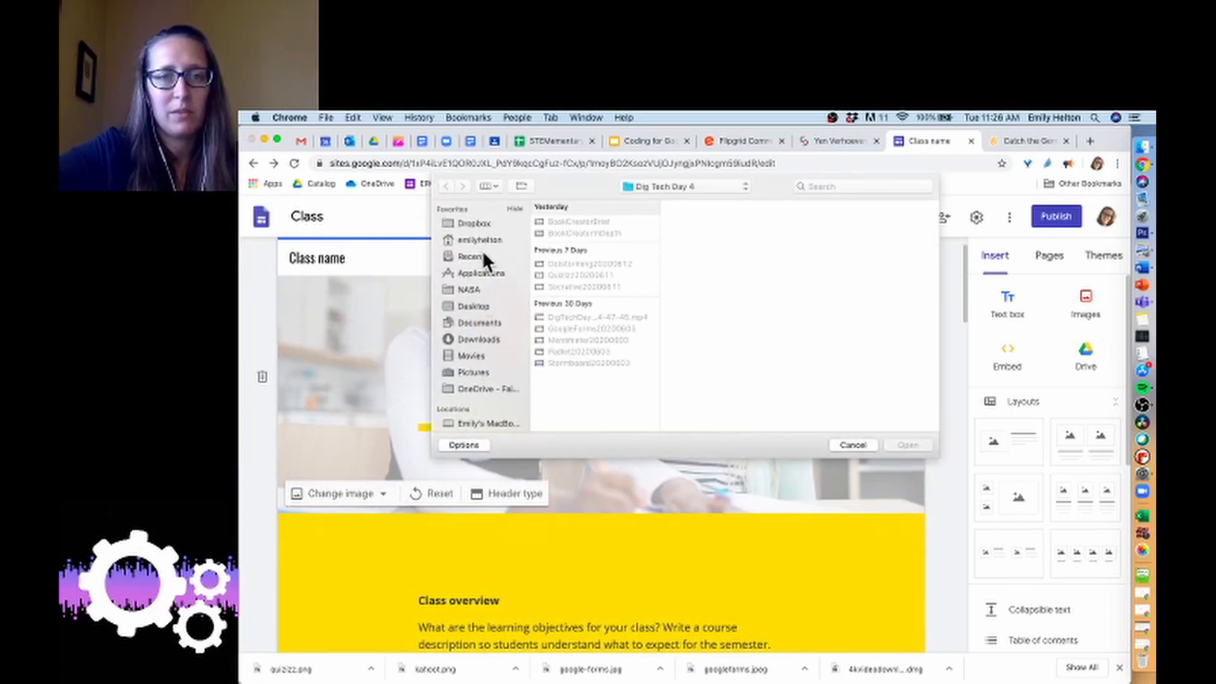
pyautogui.click(480, 307)
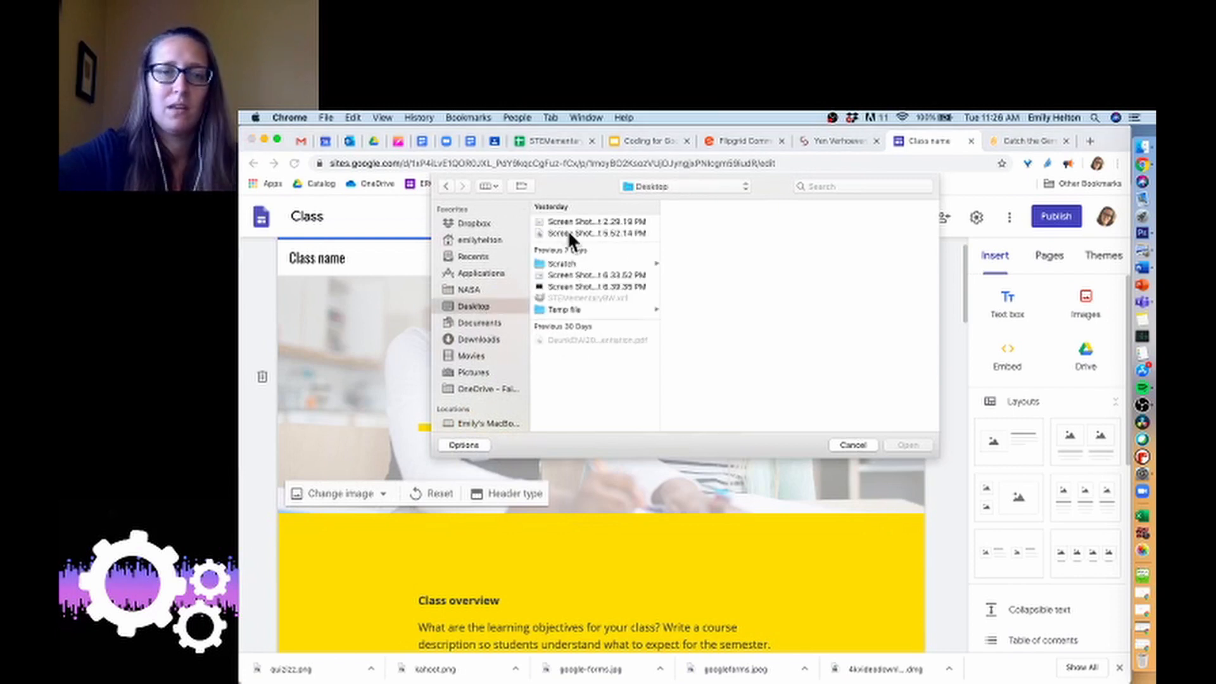
pyautogui.click(589, 235)
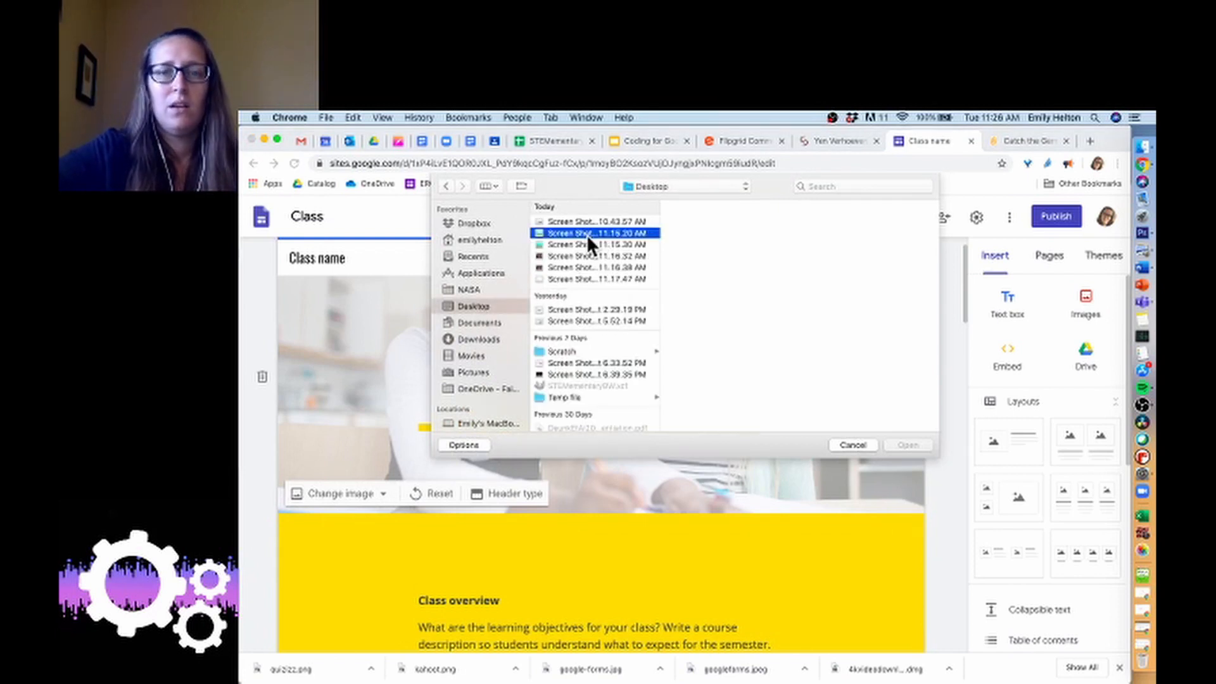
pyautogui.doubleClick(587, 234)
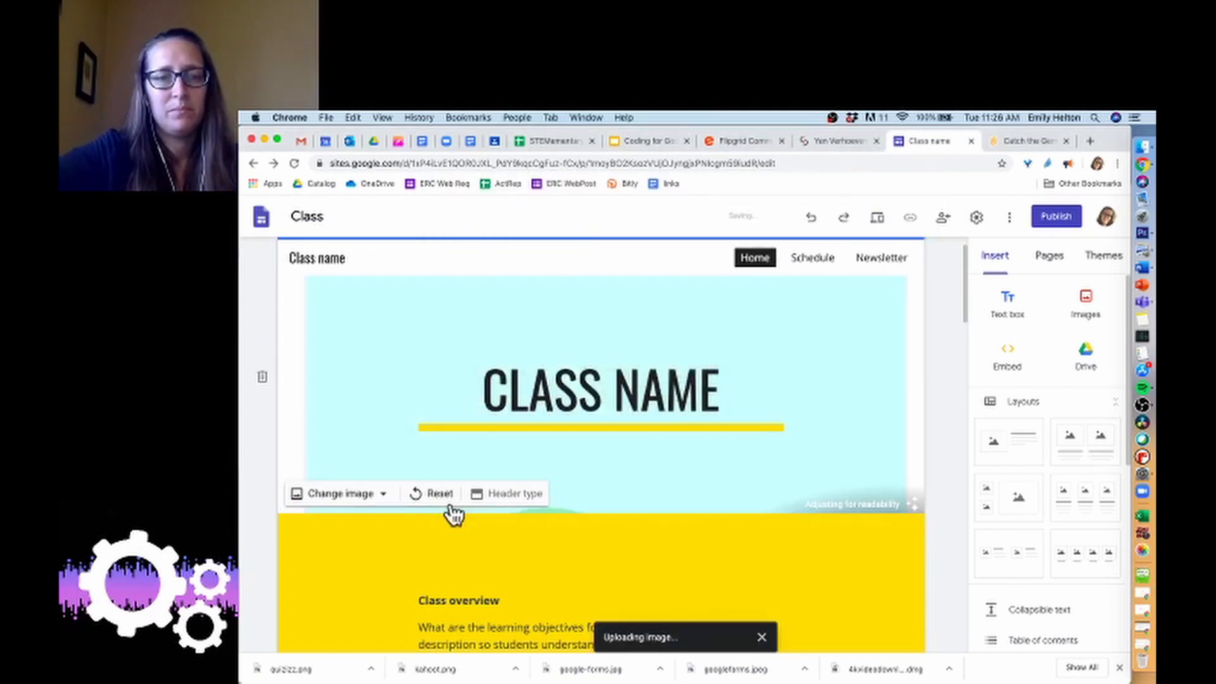
# Step: Examine how the new header image looks above the class overview, and check the options for changing it
pyautogui.scroll(-3, 452, 421)
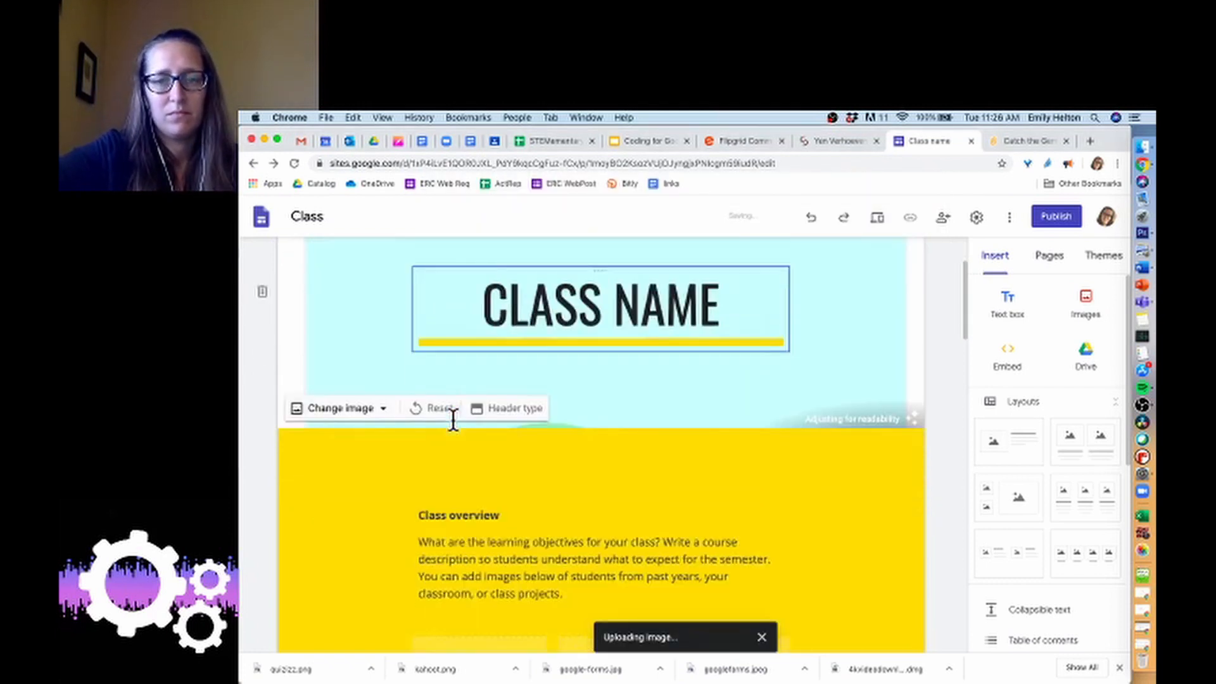
pyautogui.scroll(-1, 453, 420)
pyautogui.scroll(2, 477, 394)
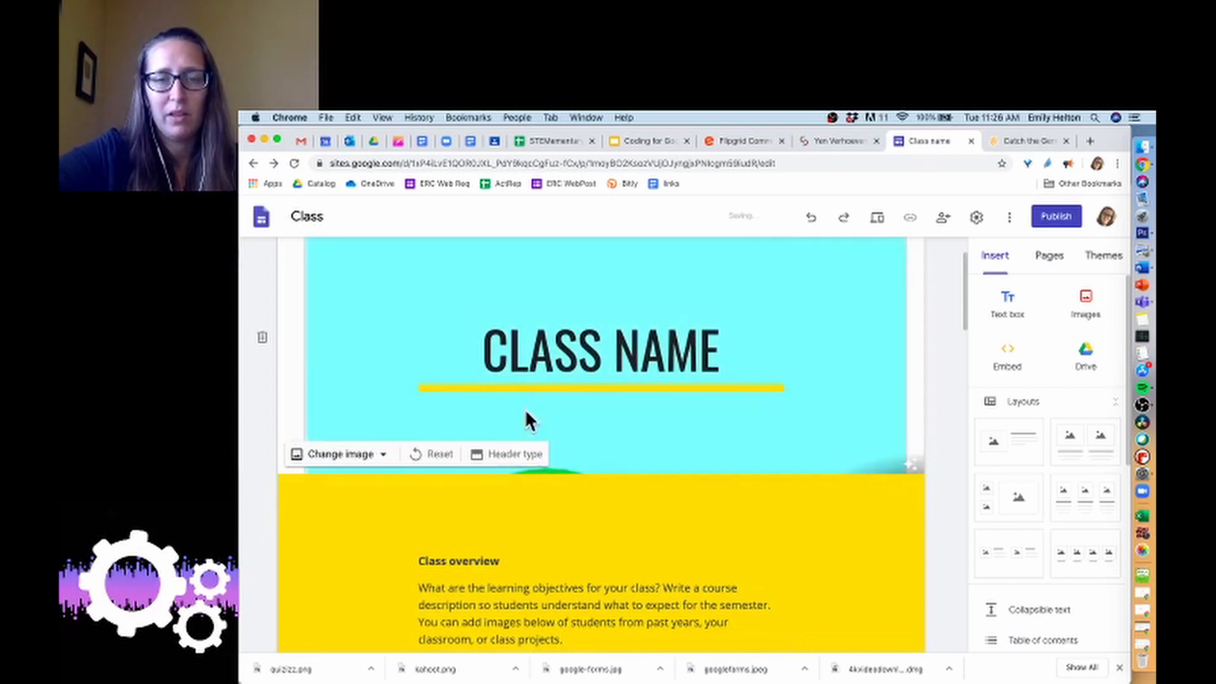
pyautogui.scroll(1, 531, 412)
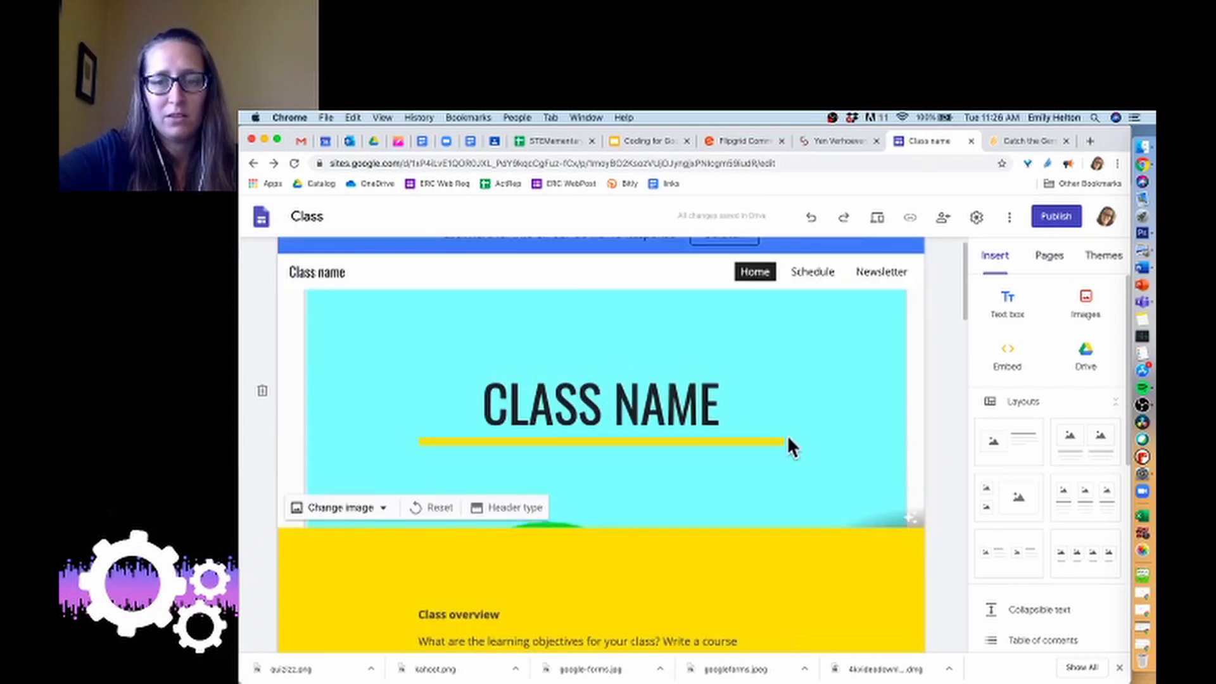
pyautogui.scroll(-3, 800, 441)
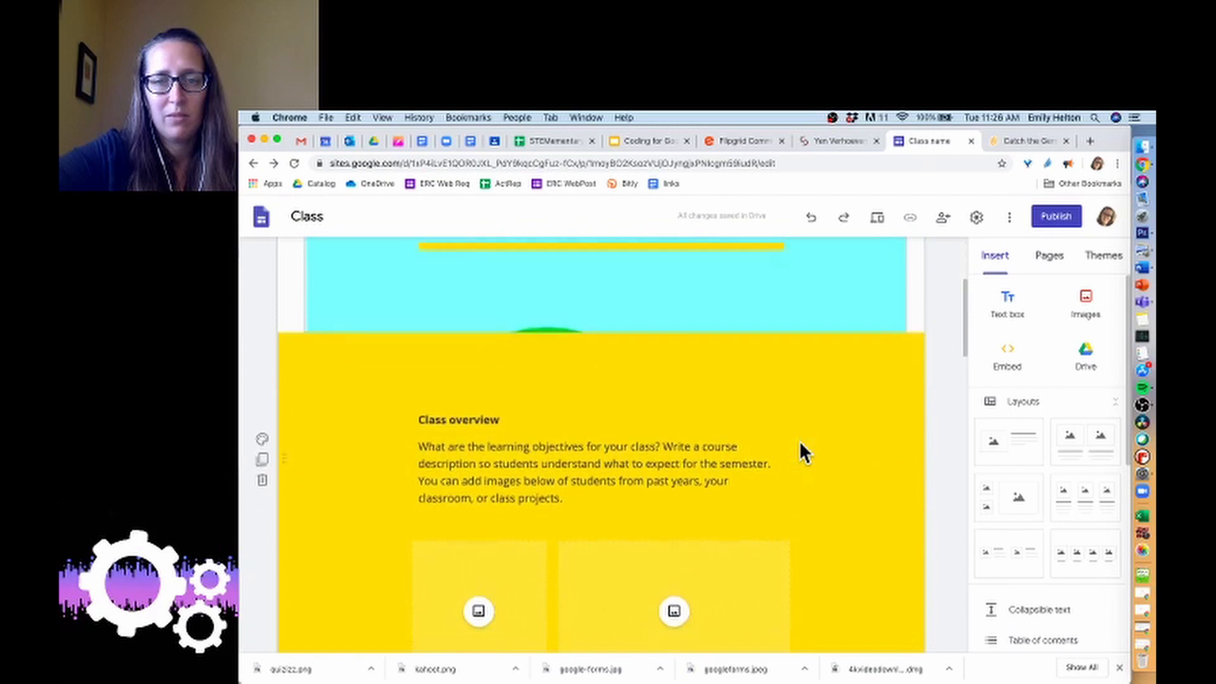
pyautogui.scroll(1, 800, 443)
pyautogui.scroll(2, 800, 443)
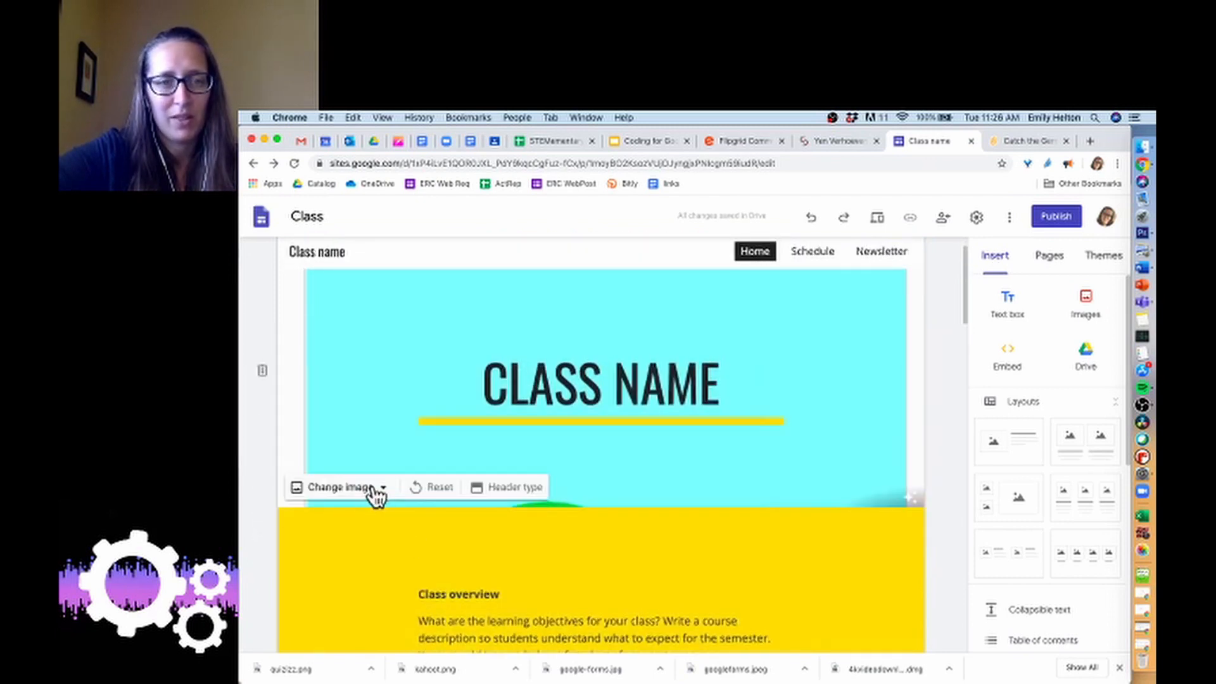
pyautogui.click(377, 491)
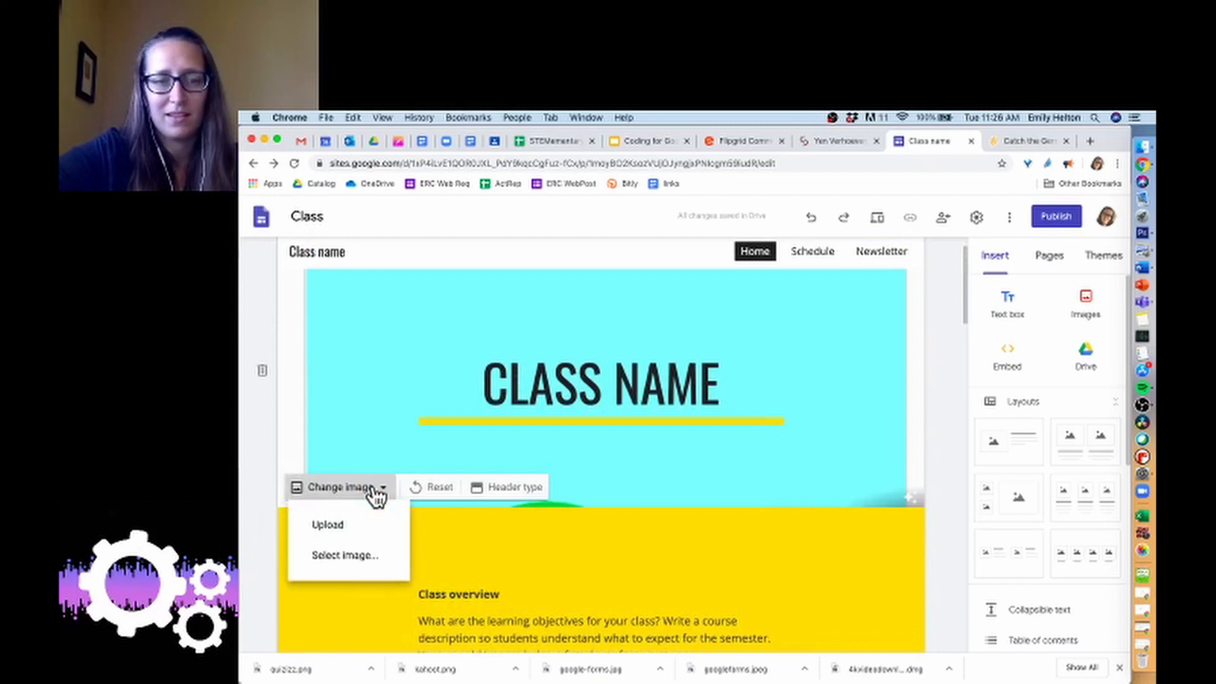
pyautogui.click(377, 491)
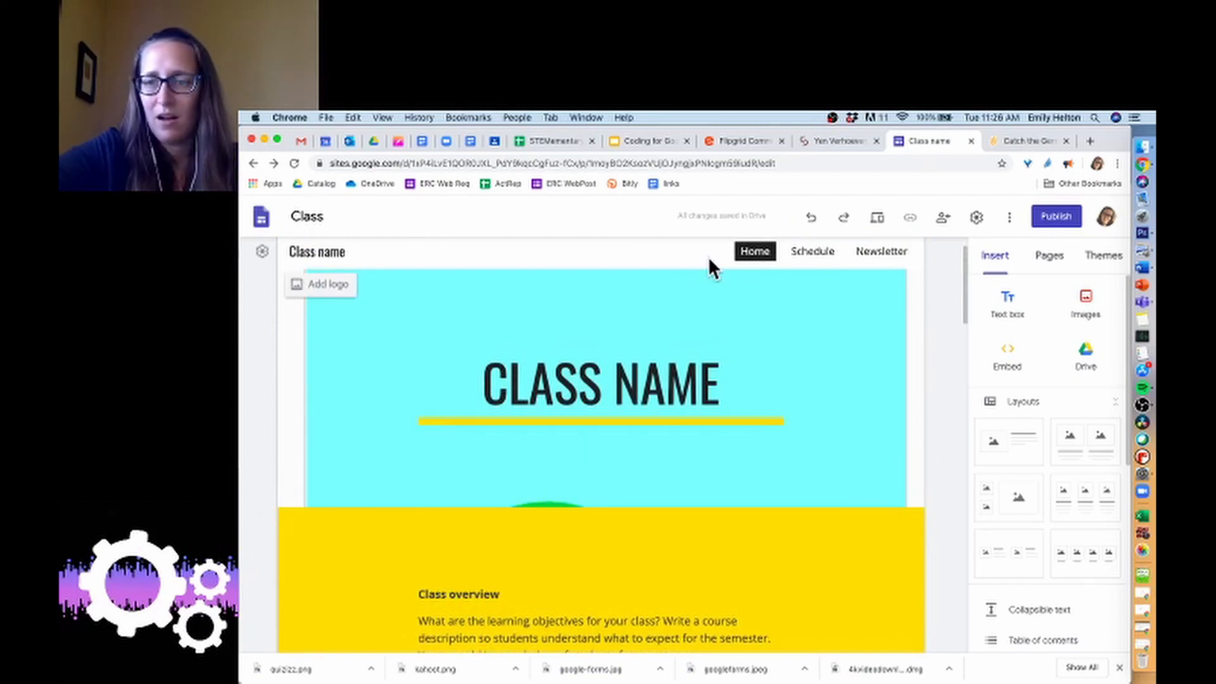
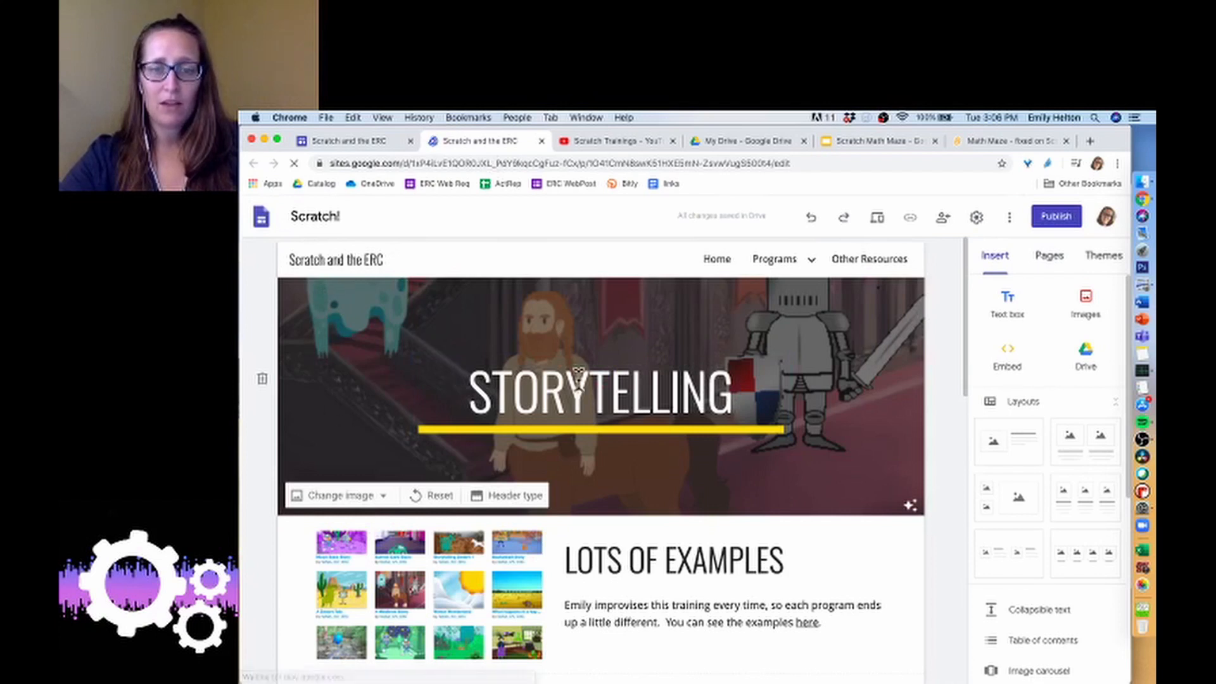
# Step: Examine the example site's Storytelling page, including its embedded Scratch project, video and slides, and the subpages listed under Programs
pyautogui.scroll(-3, 607, 448)
pyautogui.scroll(-2, 607, 445)
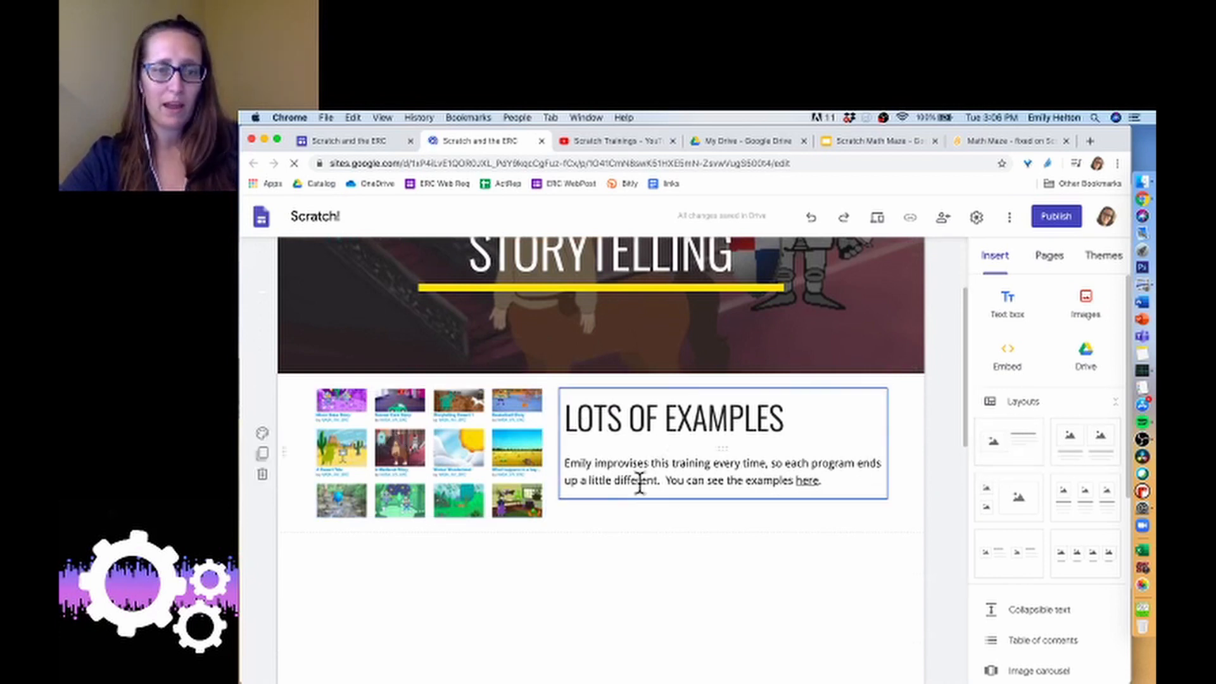
pyautogui.scroll(-10, 639, 482)
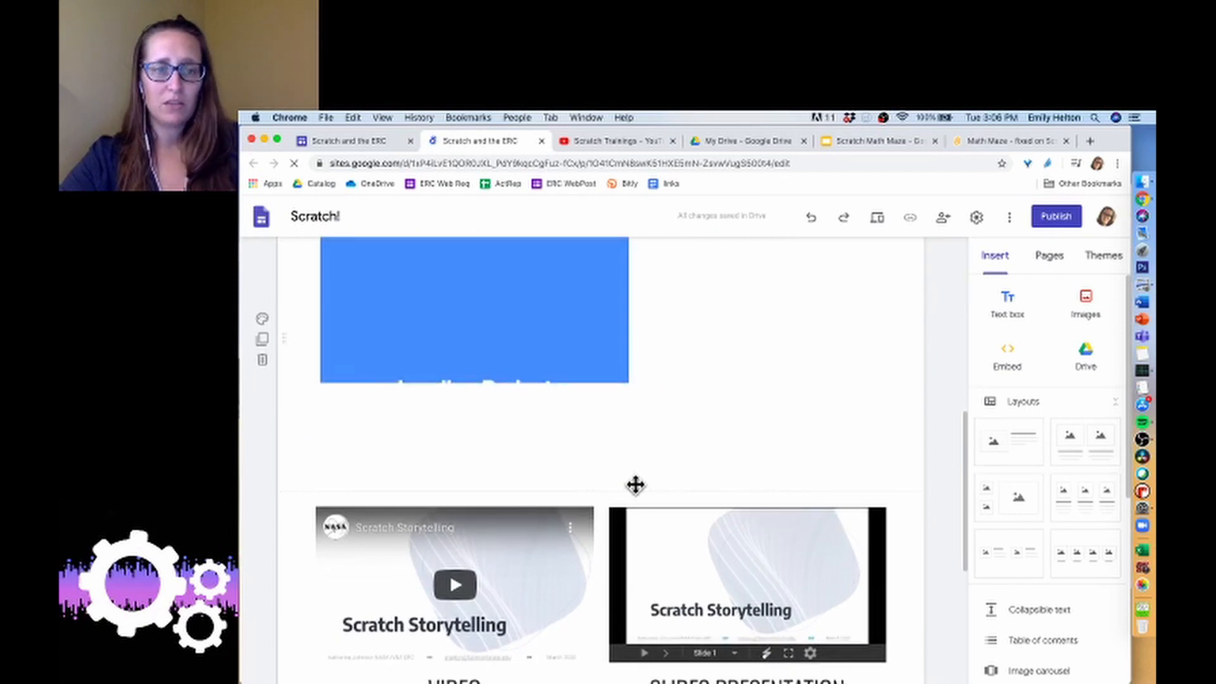
pyautogui.scroll(3, 635, 437)
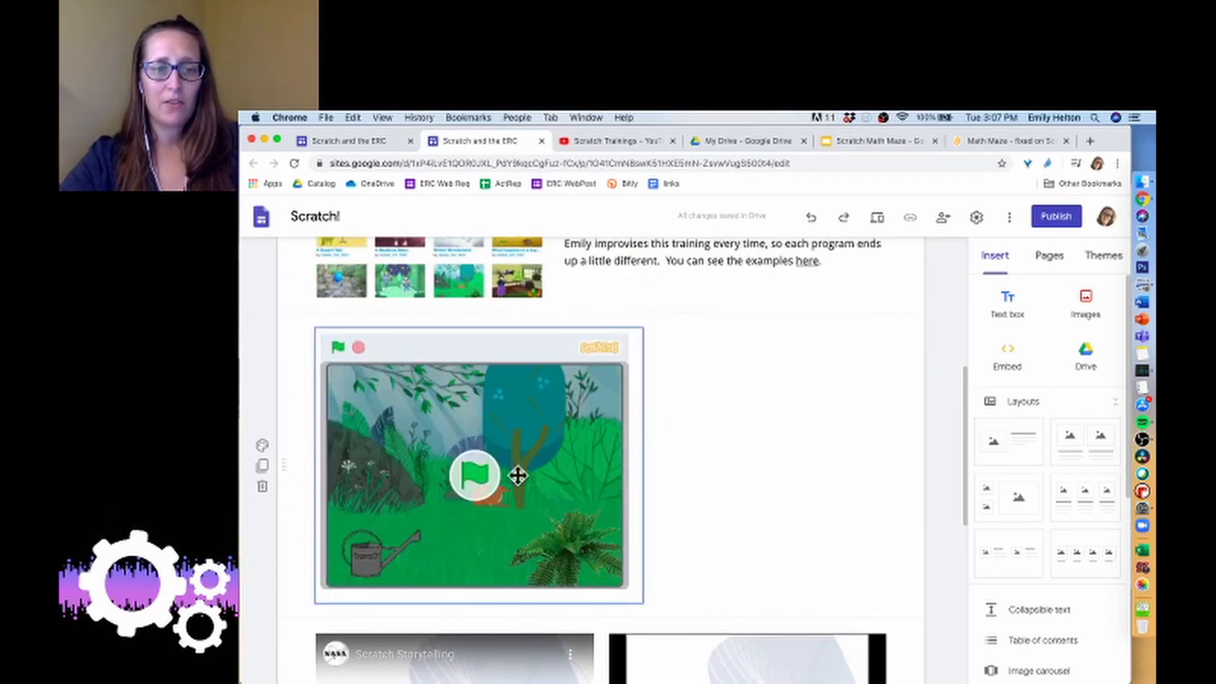
pyautogui.scroll(-3, 728, 418)
pyautogui.scroll(-5, 724, 405)
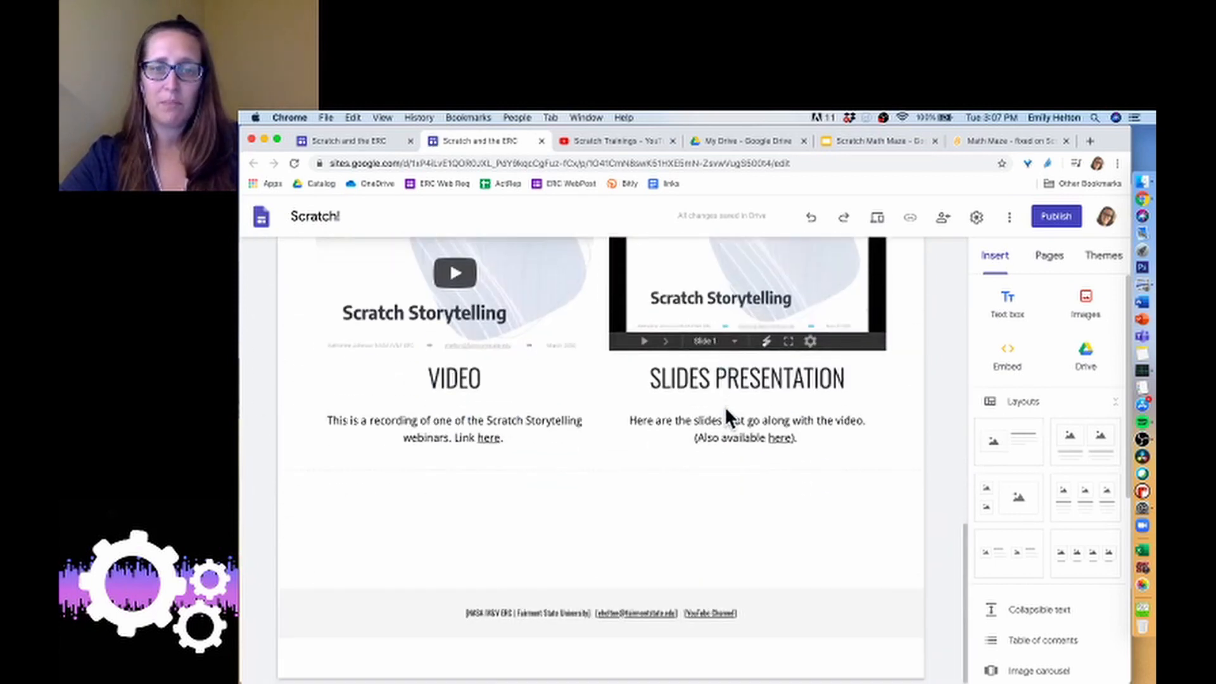
pyautogui.scroll(2, 725, 413)
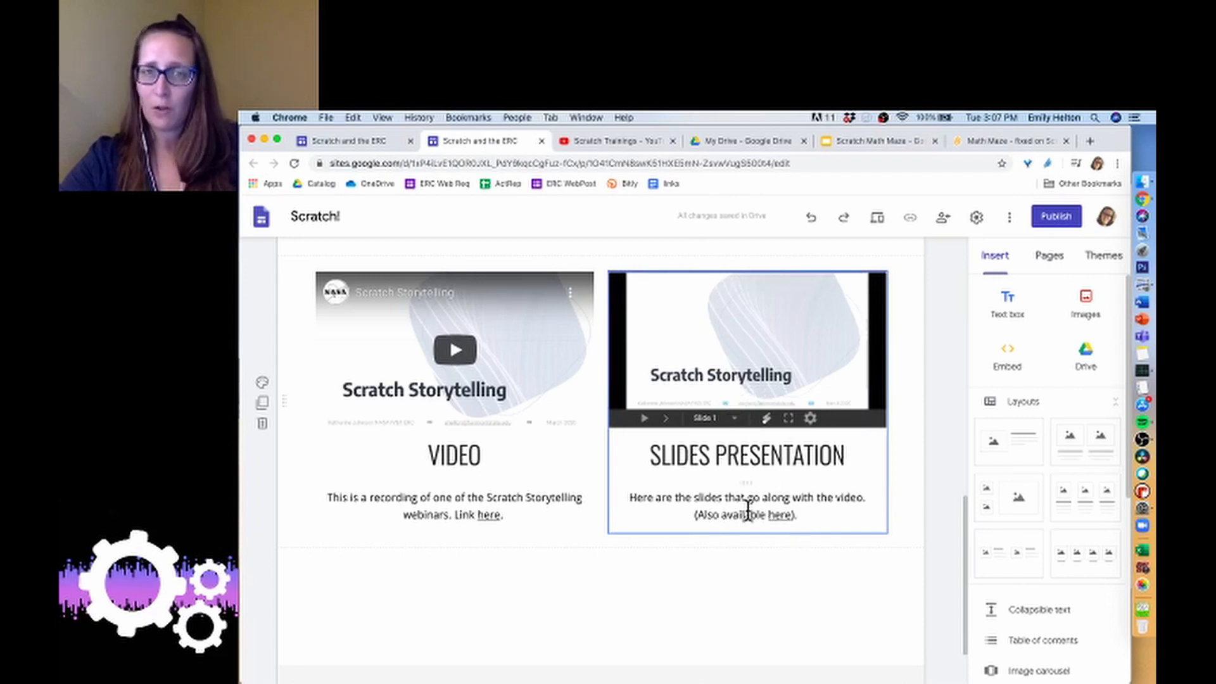
pyautogui.scroll(15, 747, 516)
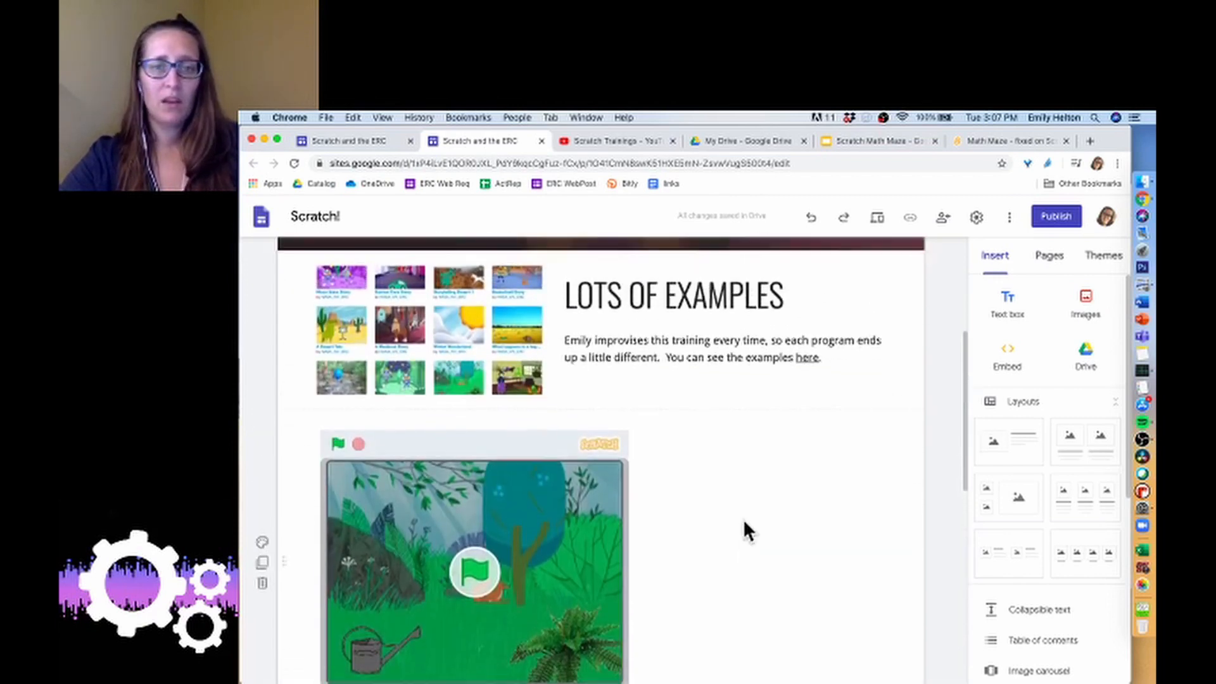
pyautogui.moveTo(776, 272)
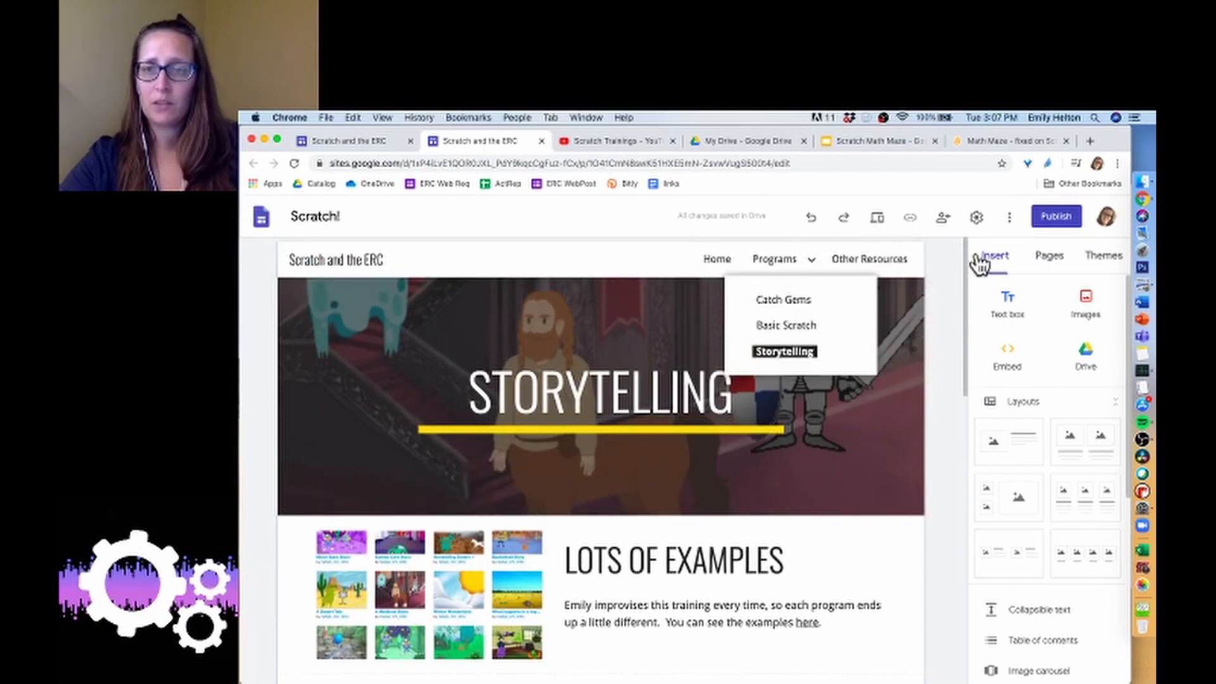
# Step: Add a subpage named Math Maze under the Programs page
pyautogui.click(1033, 267)
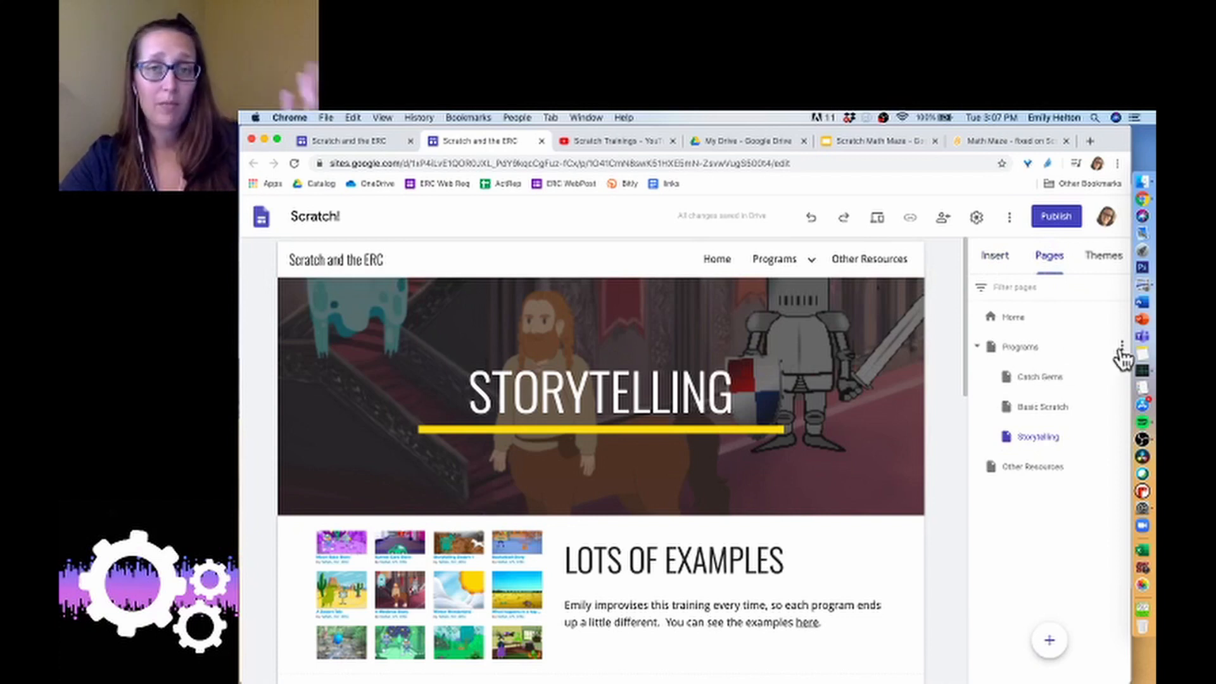
pyautogui.click(1121, 347)
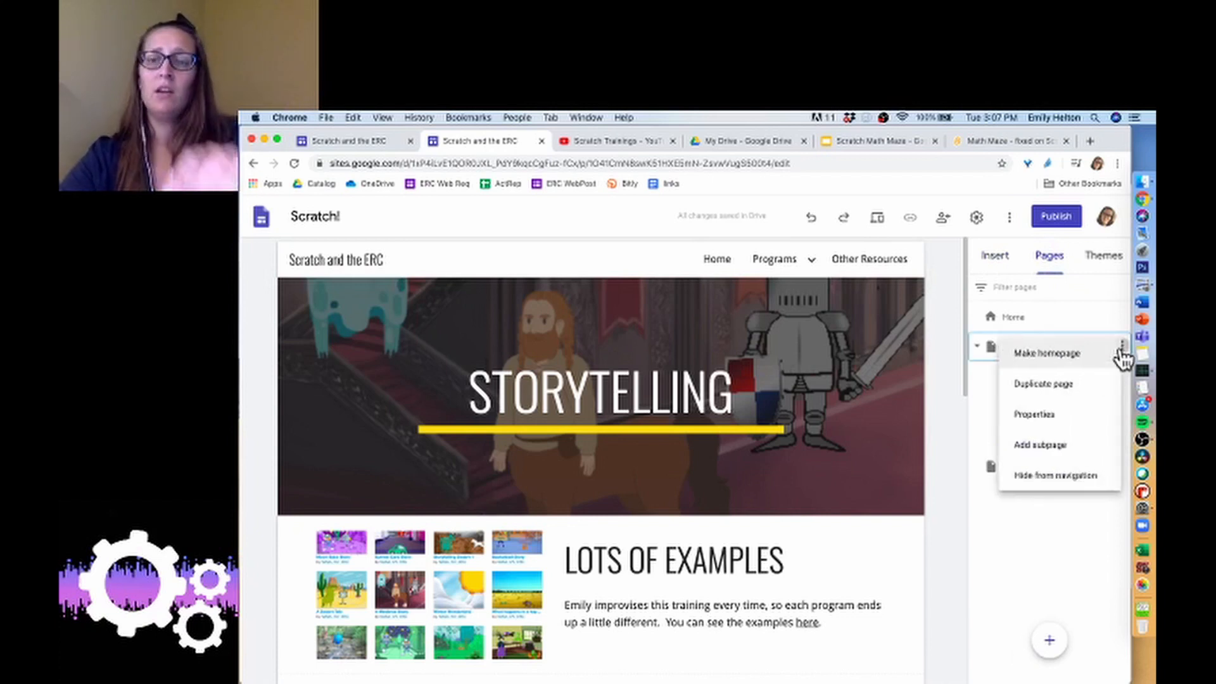
pyautogui.click(1088, 454)
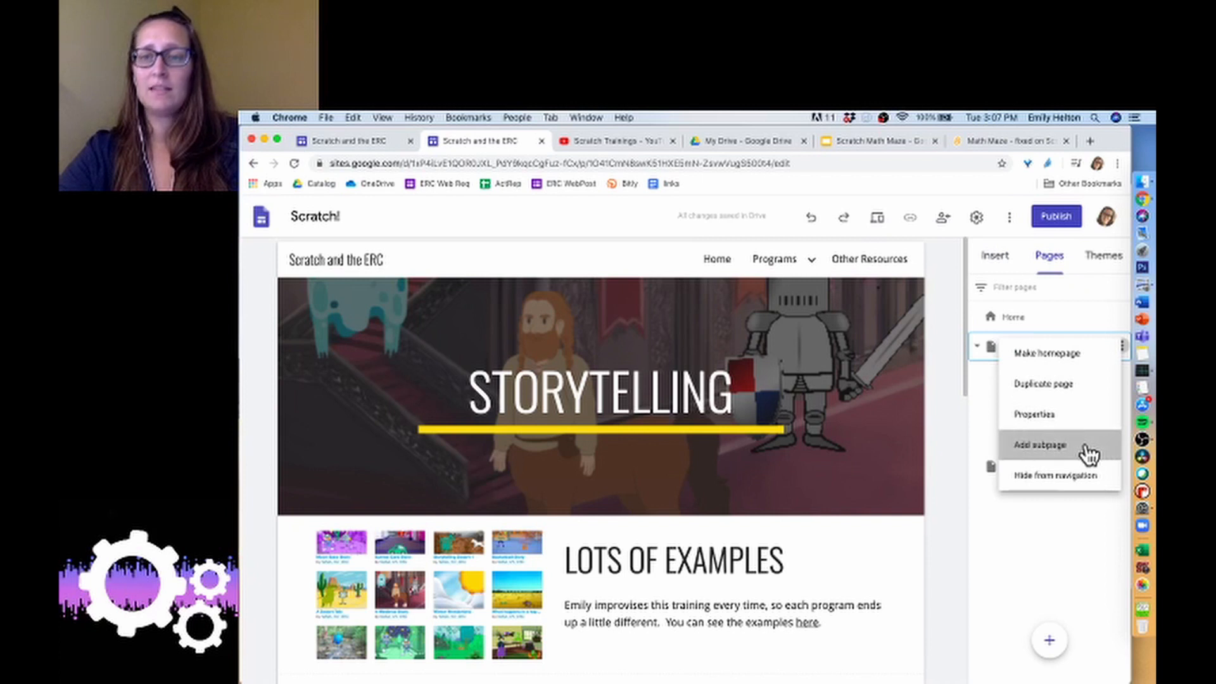
pyautogui.write('Math Maze')
pyautogui.press('Return')
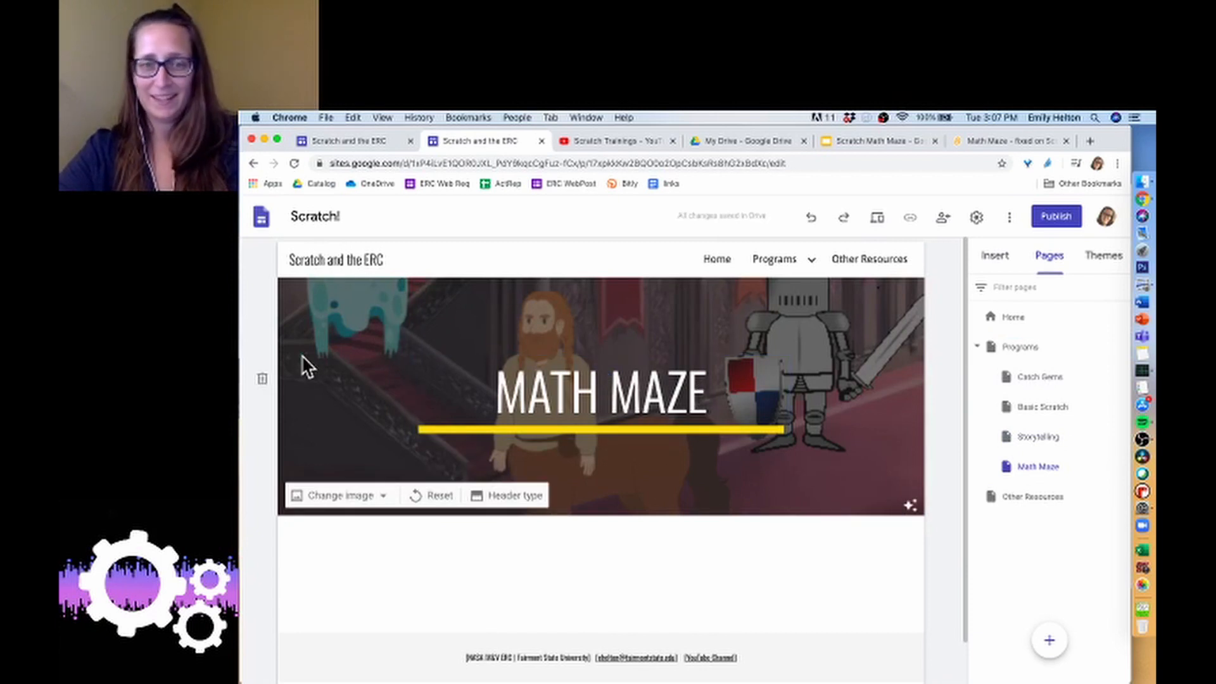
# Step: Upload today's 1.08.36 PM maze screenshot from the Desktop as the Math Maze page's header image
pyautogui.click(335, 497)
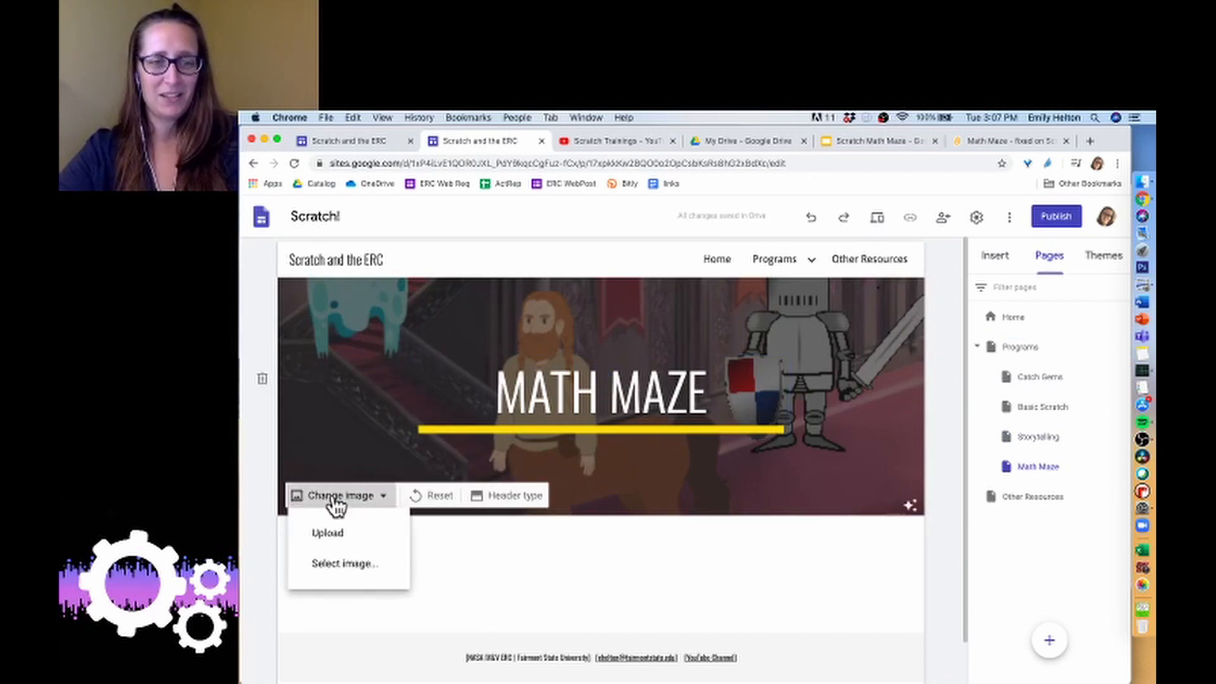
pyautogui.click(336, 535)
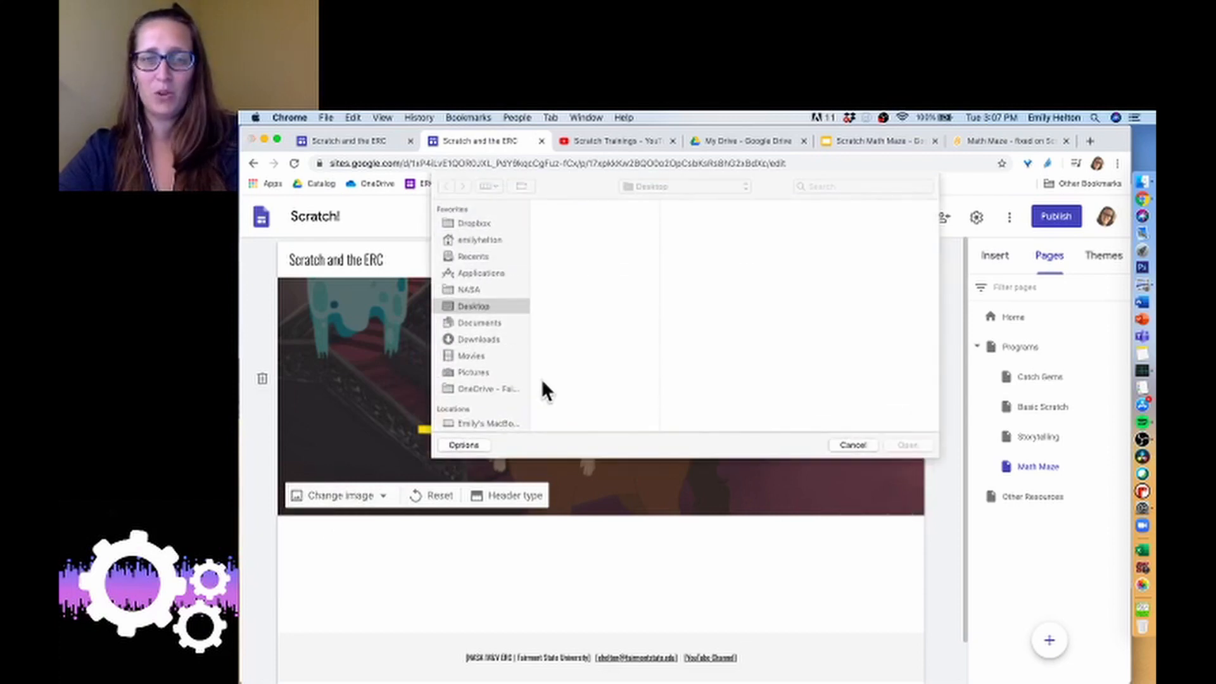
pyautogui.click(588, 289)
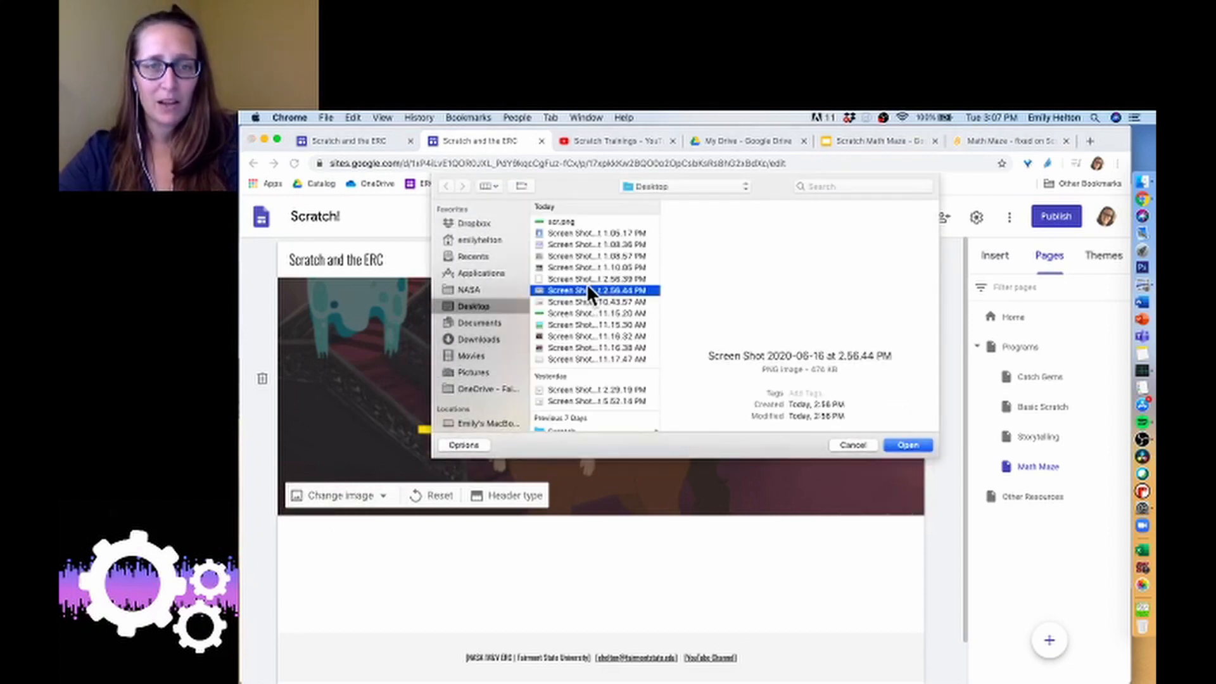
pyautogui.press('Down')
pyautogui.press('Down')
pyautogui.press('Down')
pyautogui.press('Down')
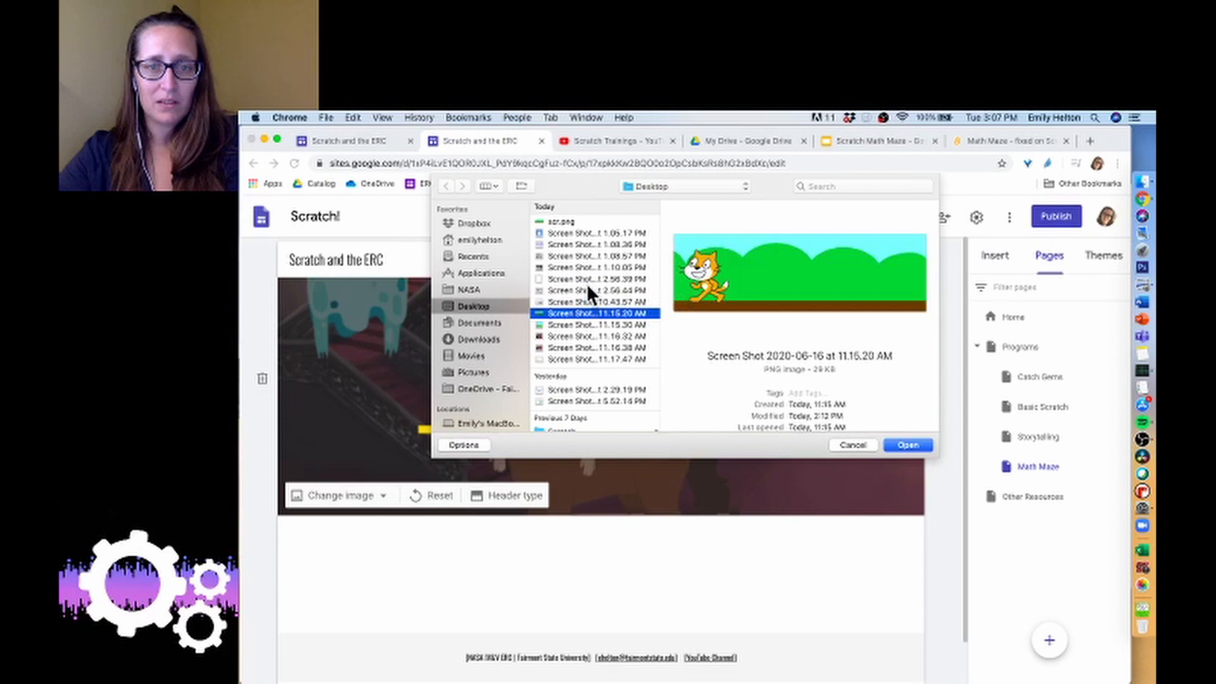
pyautogui.click(579, 244)
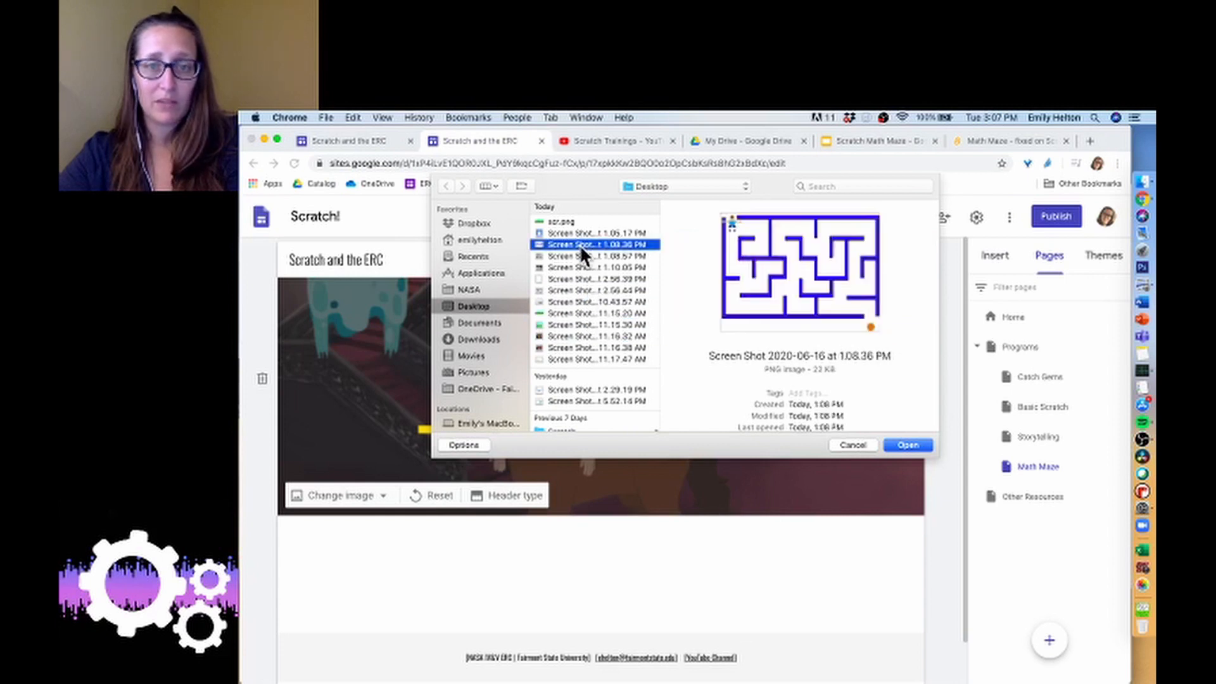
pyautogui.press('Return')
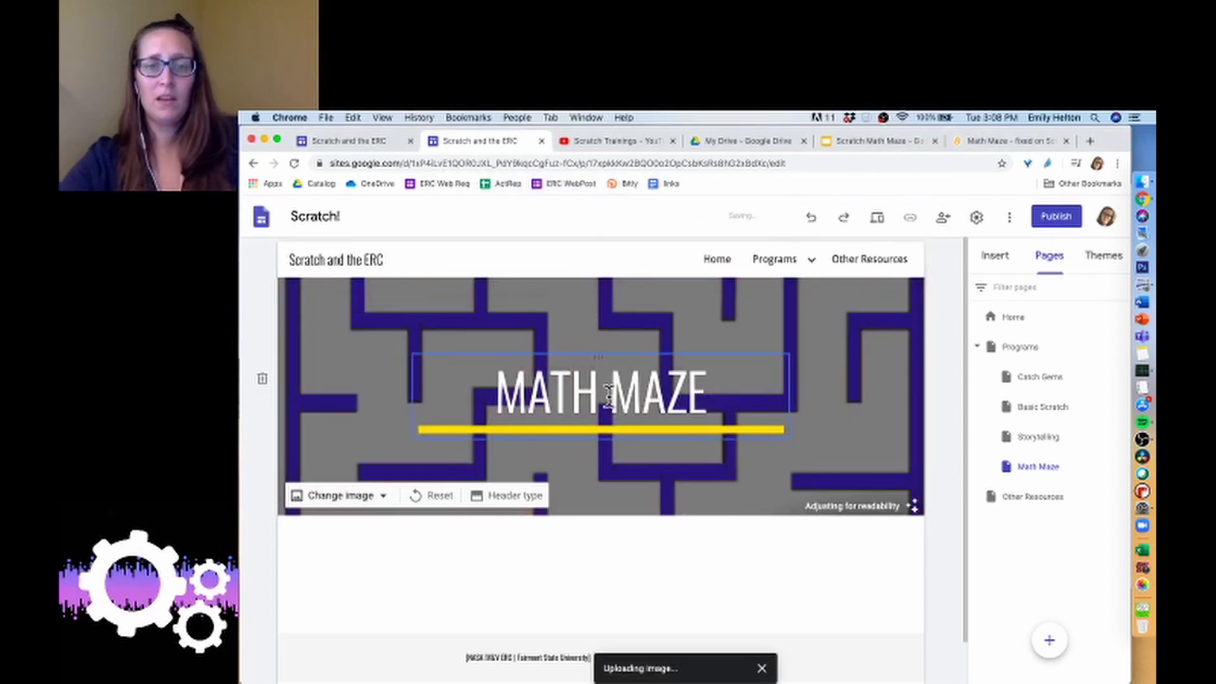
# Step: Start a web embed on the Math Maze page and copy the embed code of the Math Maze project from Scratch
pyautogui.scroll(-2, 633, 538)
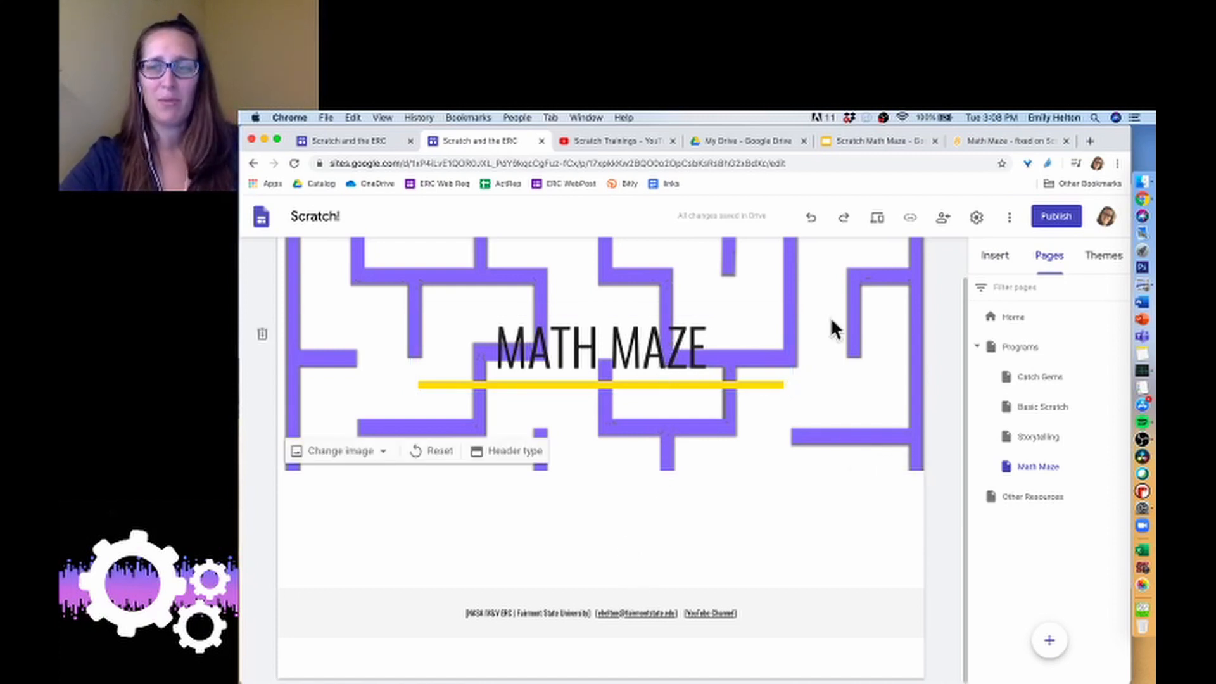
pyautogui.click(998, 265)
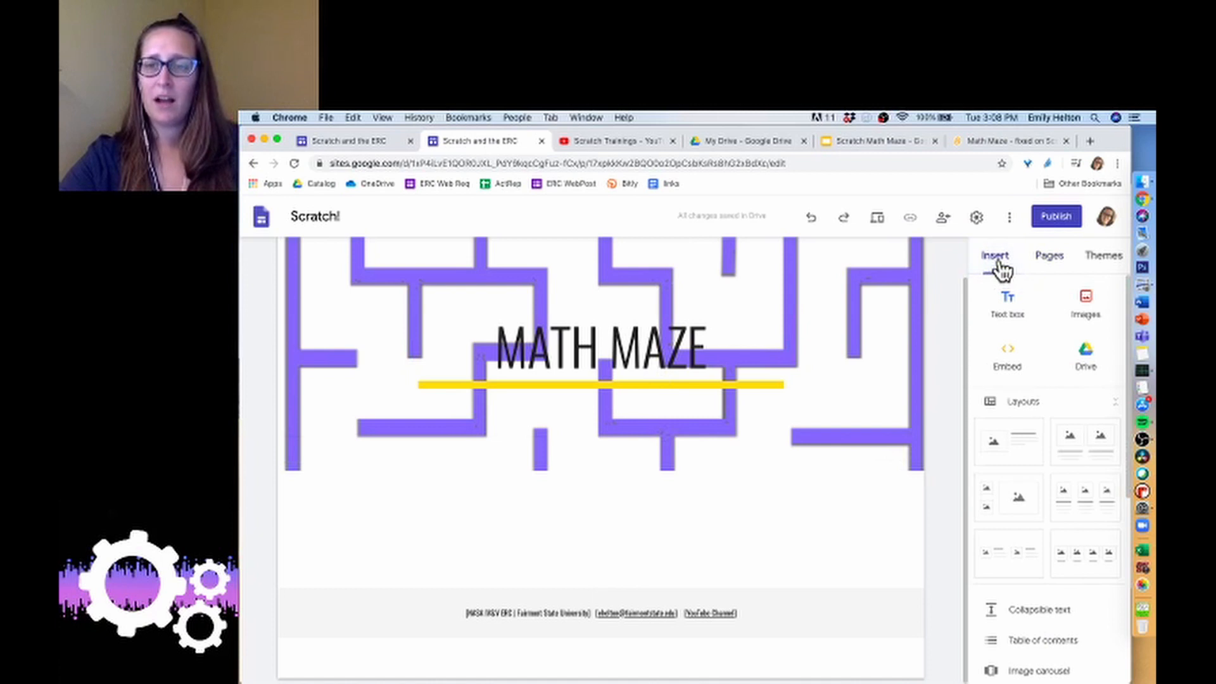
pyautogui.click(1006, 361)
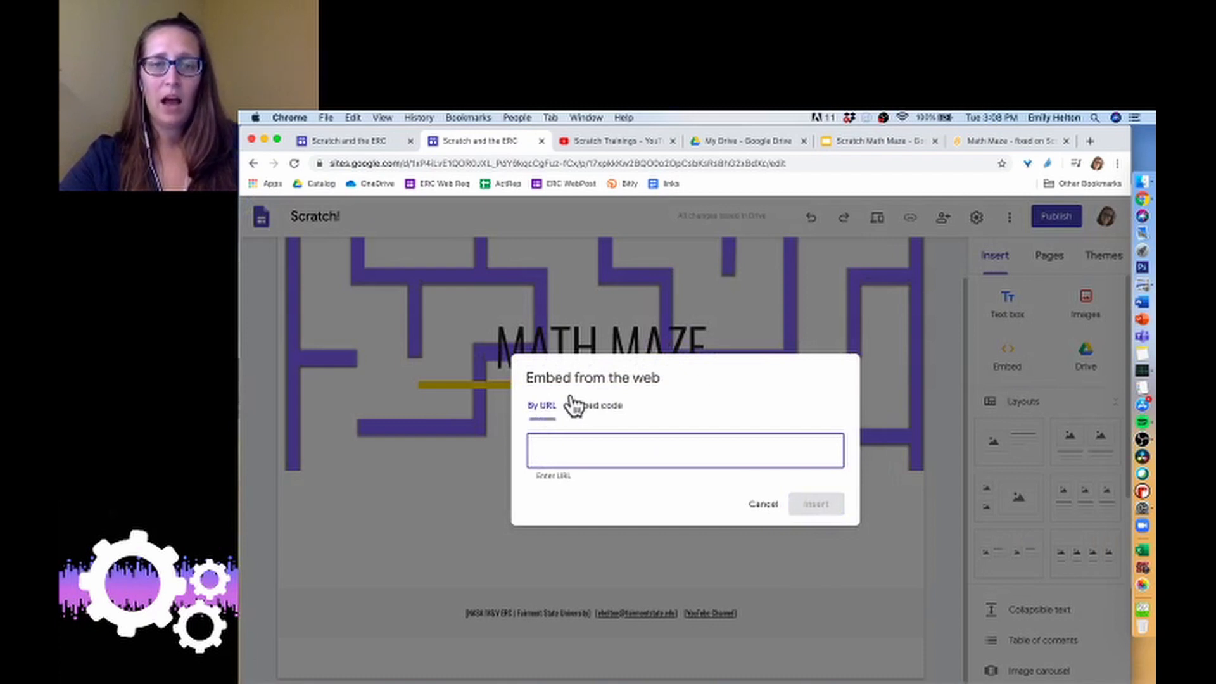
pyautogui.click(856, 140)
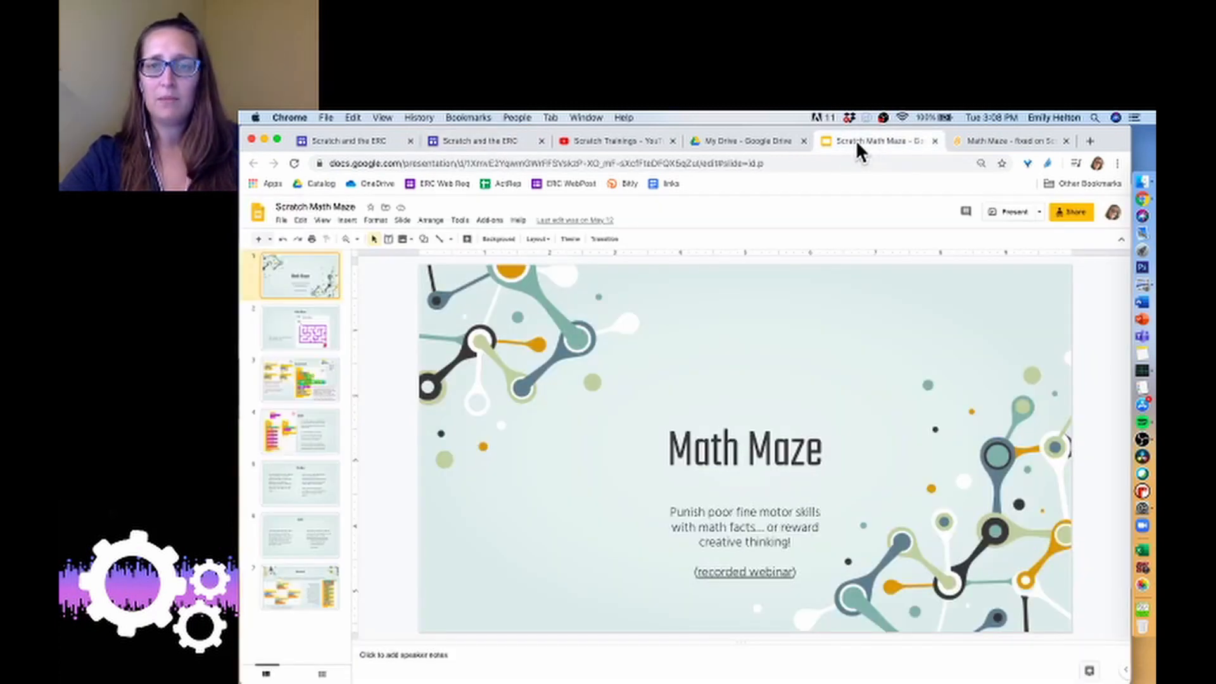
pyautogui.click(972, 139)
pyautogui.click(942, 562)
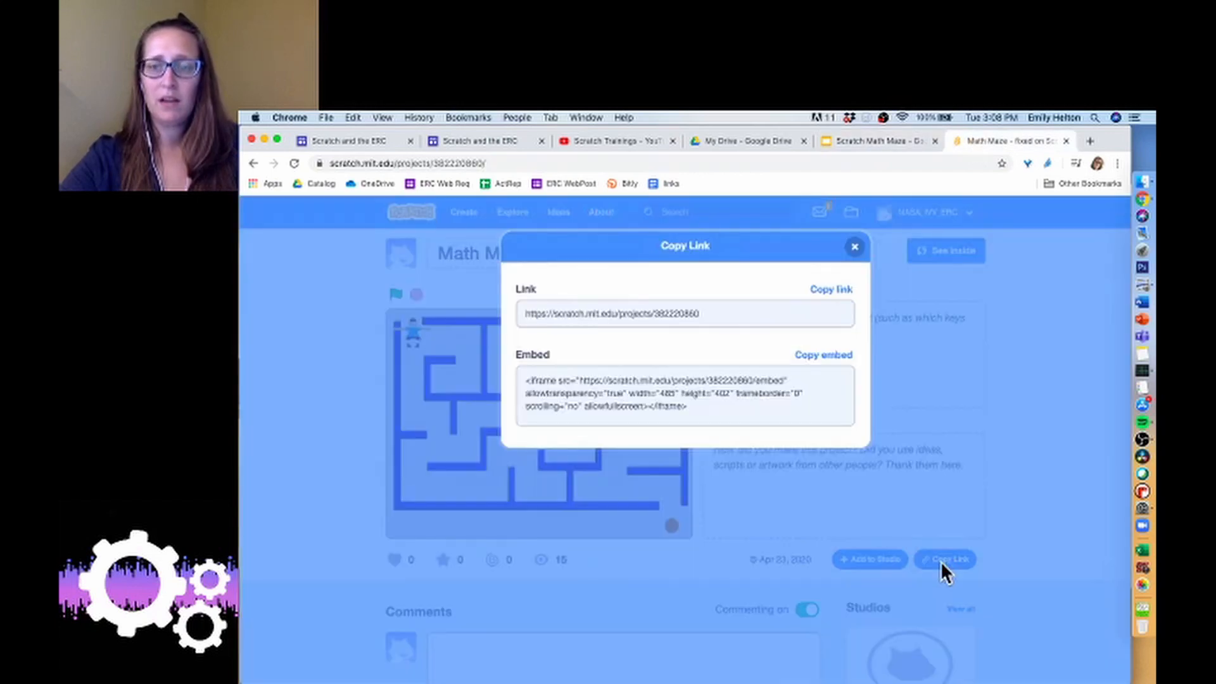
pyautogui.click(827, 355)
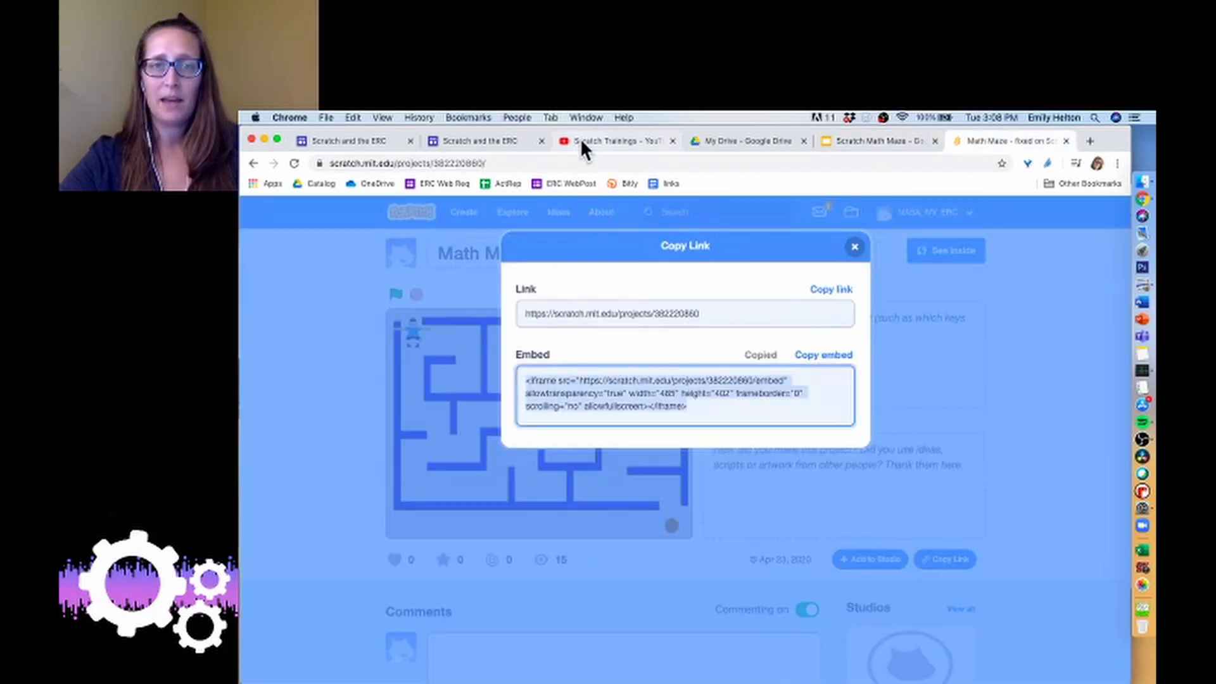
# Step: Return to Google Sites and insert the copied Scratch embed code below the Math Maze header
pyautogui.click(475, 140)
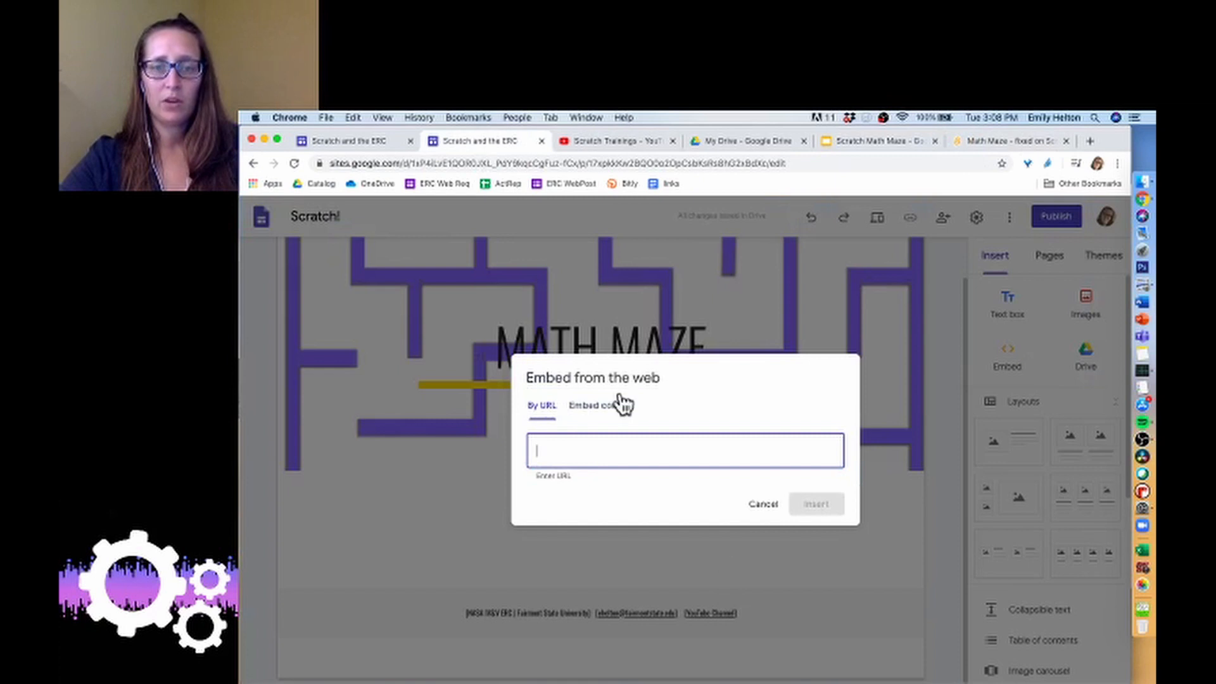
pyautogui.click(605, 406)
pyautogui.press('super+v')
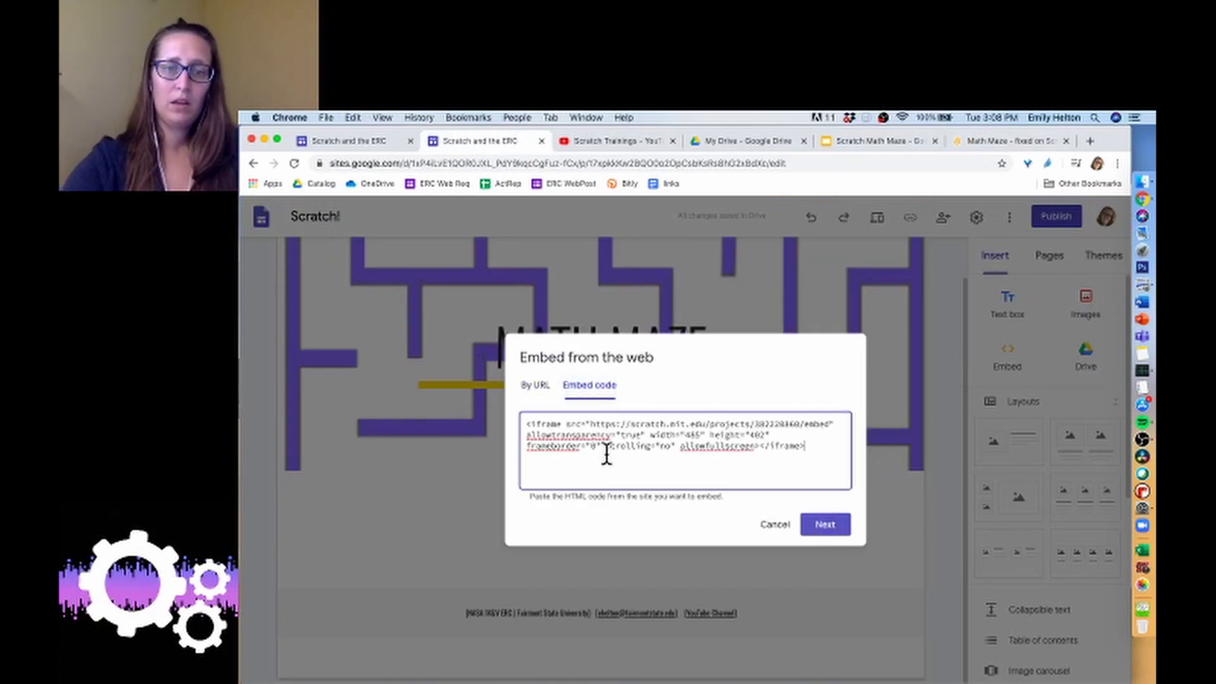
pyautogui.click(843, 526)
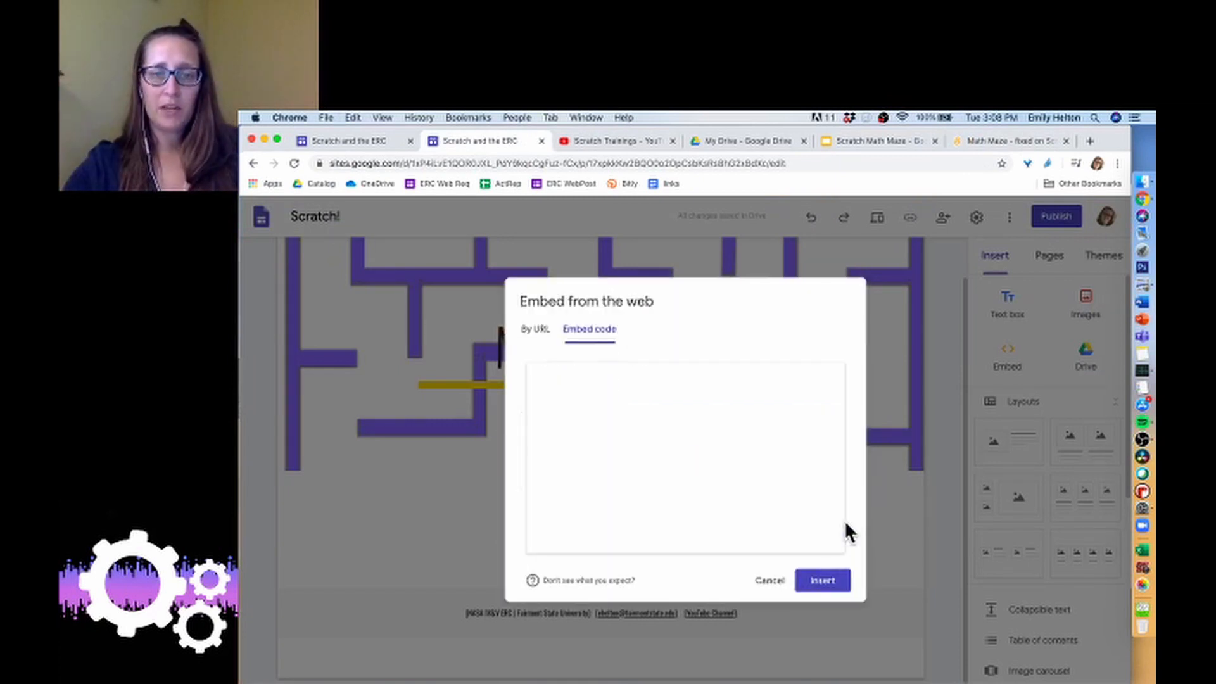
pyautogui.click(823, 582)
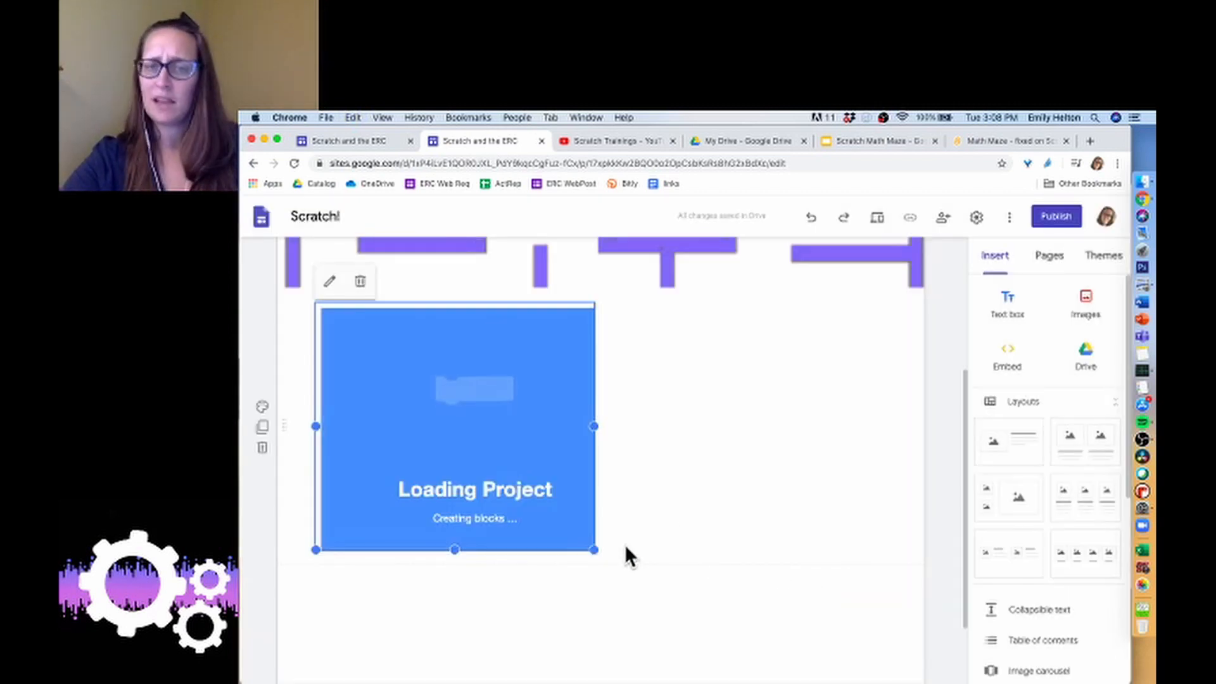
# Step: Move the embedded maze project toward the middle of its section and enlarge its frame to fit the whole project
pyautogui.moveTo(594, 553); pyautogui.dragTo(665, 572)
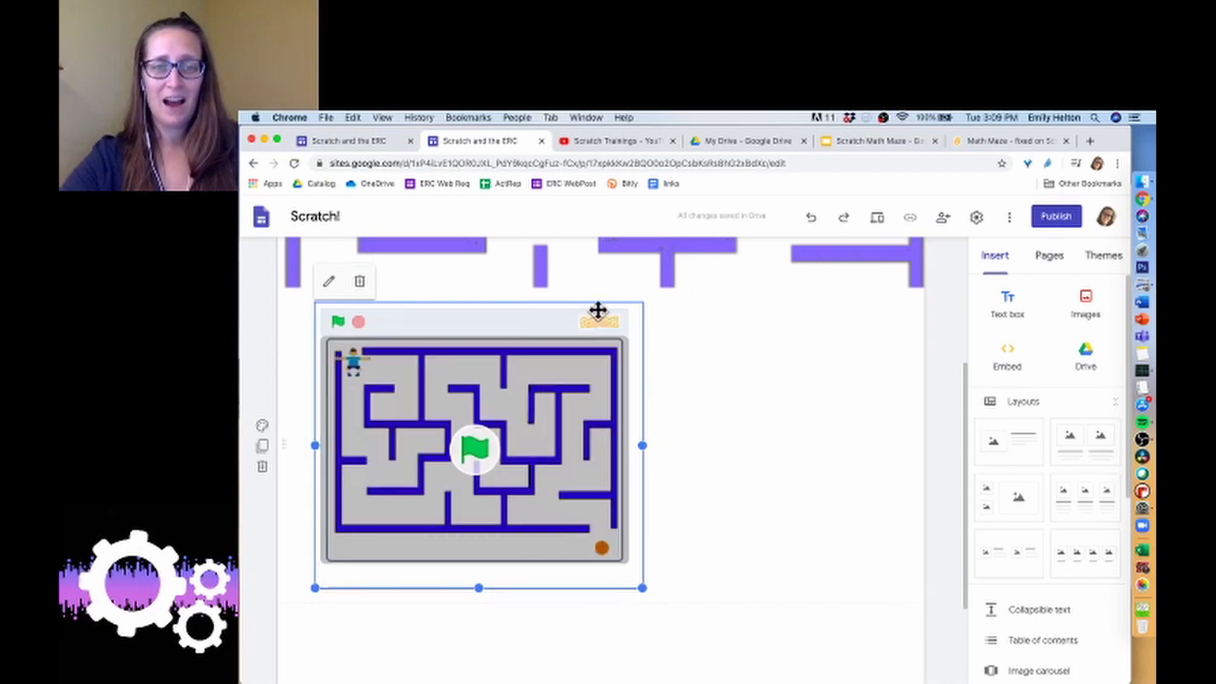
pyautogui.moveTo(584, 308); pyautogui.dragTo(617, 307)
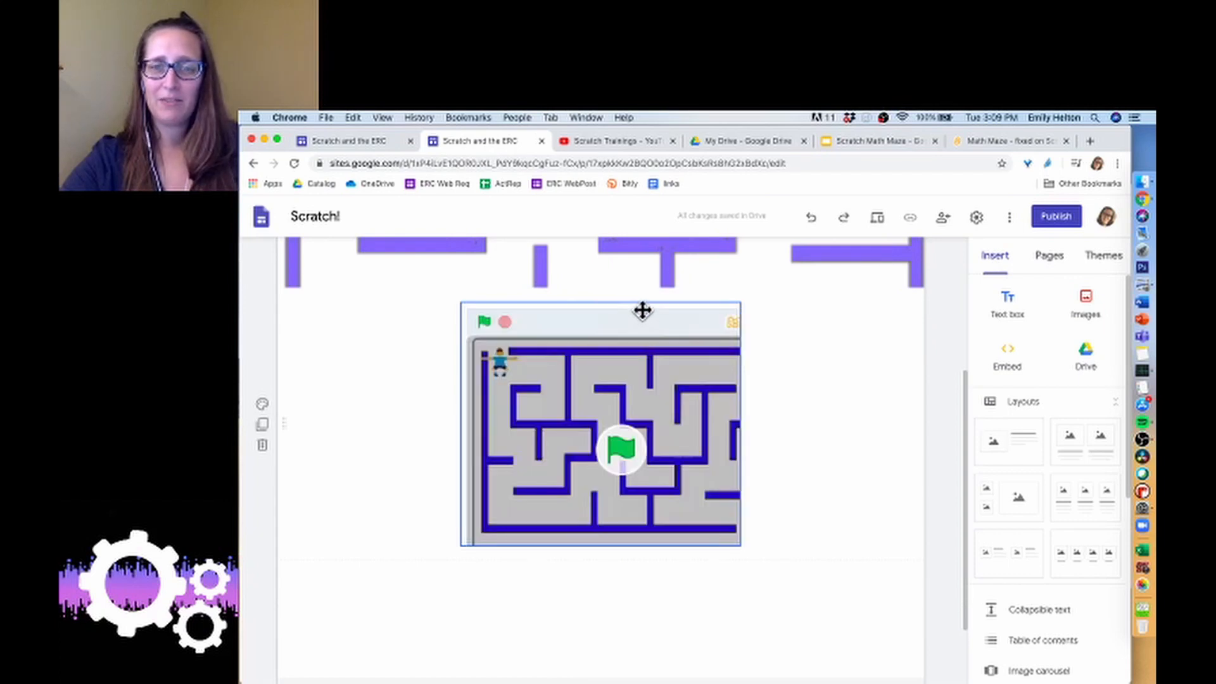
pyautogui.moveTo(643, 308); pyautogui.dragTo(579, 308)
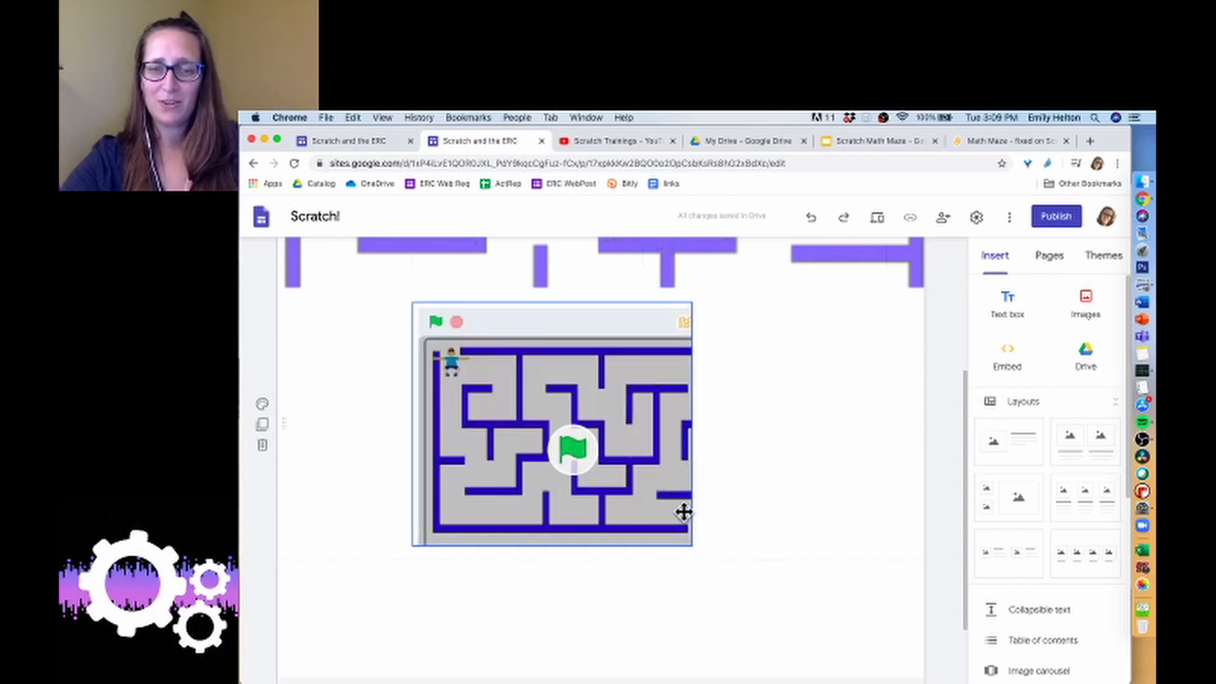
pyautogui.click(664, 312)
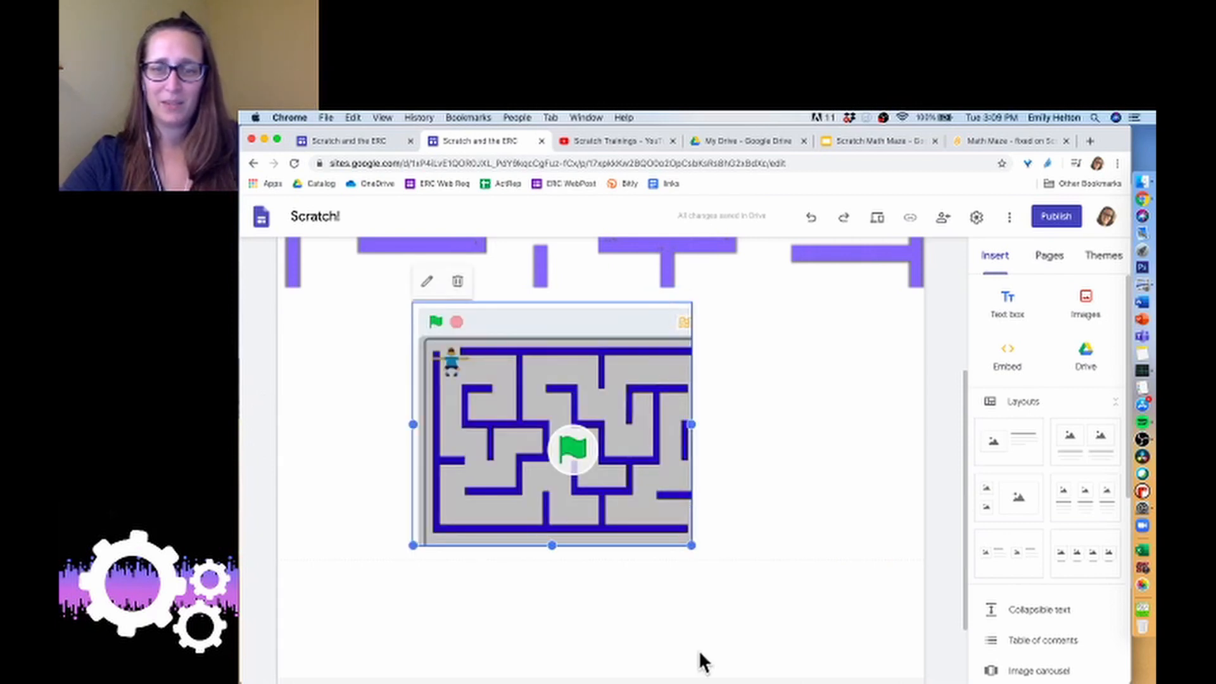
pyautogui.moveTo(694, 546); pyautogui.dragTo(740, 575)
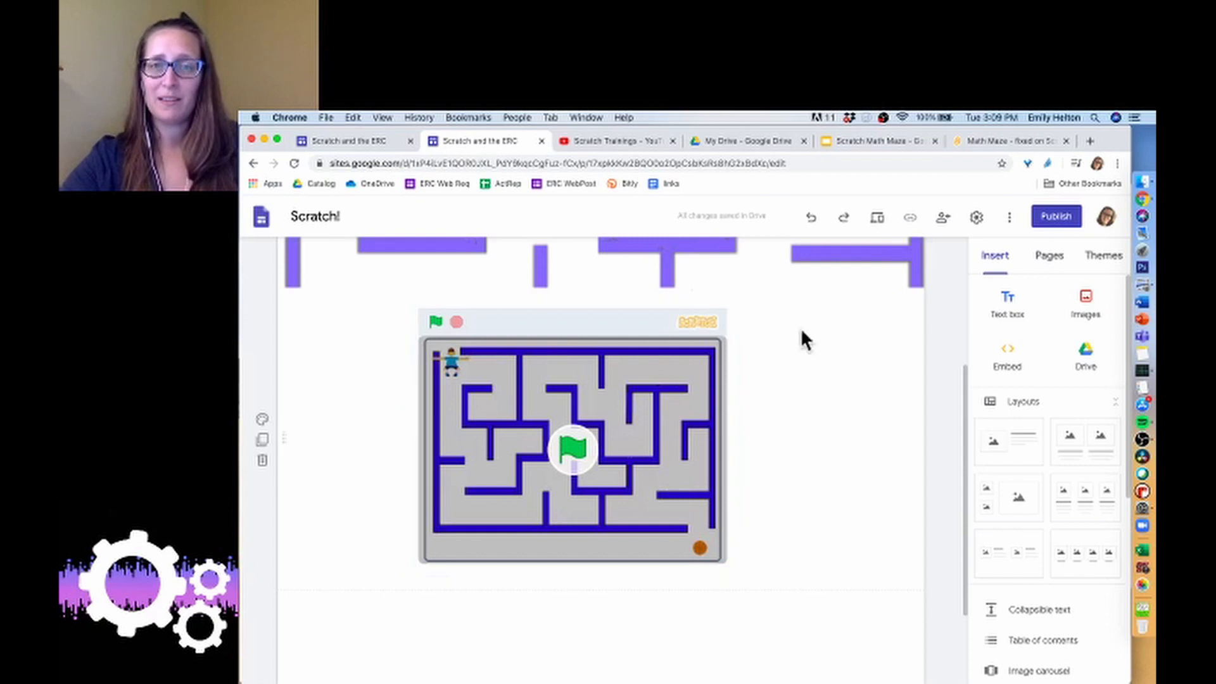
# Step: Add a layout section with two side-by-side image-and-text pairs below the maze project, and delete that section again
pyautogui.scroll(-2, 801, 453)
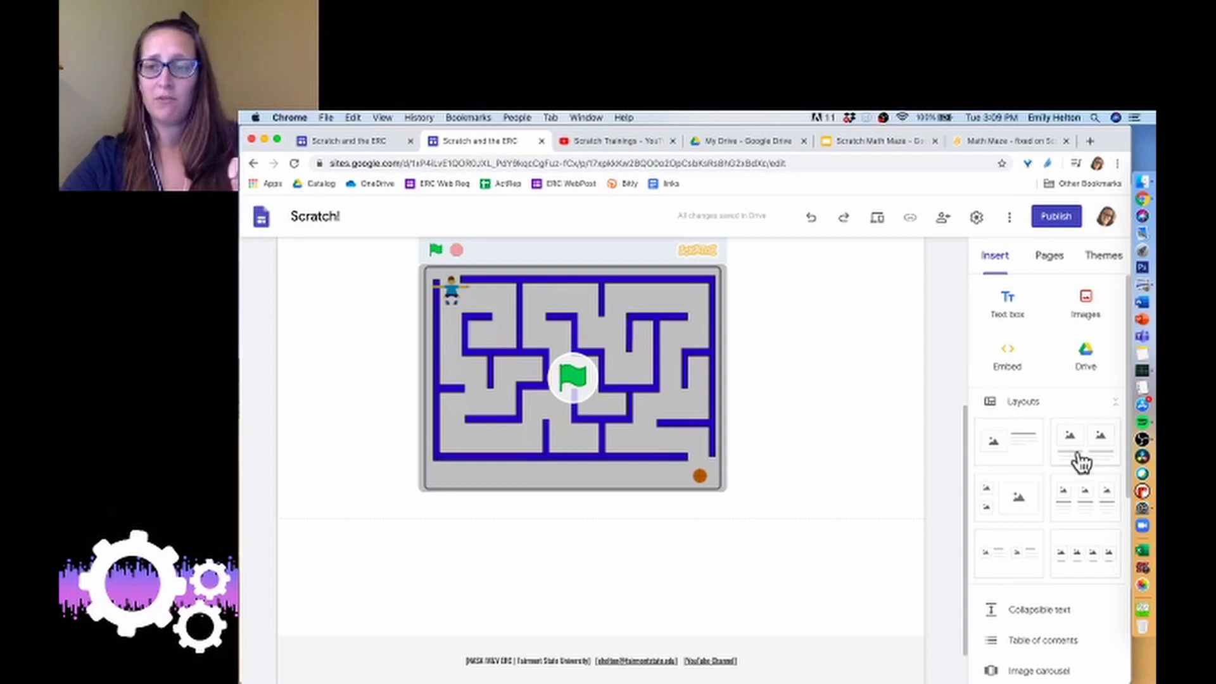
pyautogui.moveTo(1006, 567); pyautogui.dragTo(756, 584)
pyautogui.scroll(-2, 757, 584)
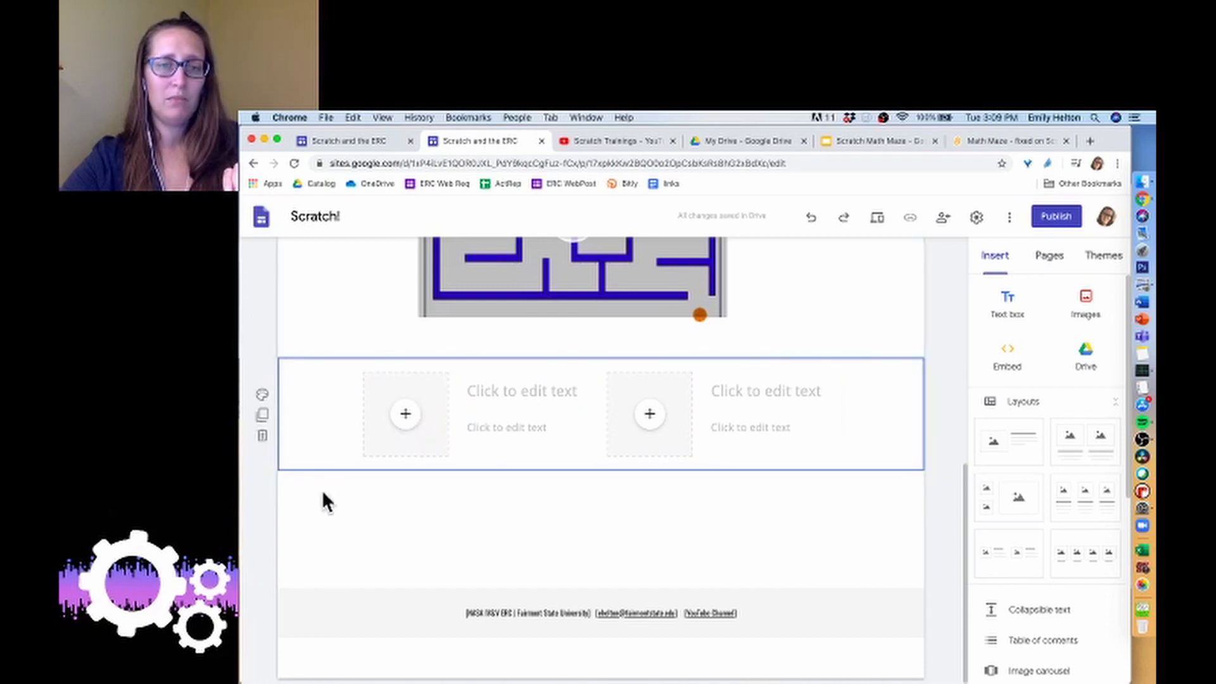
pyautogui.click(262, 437)
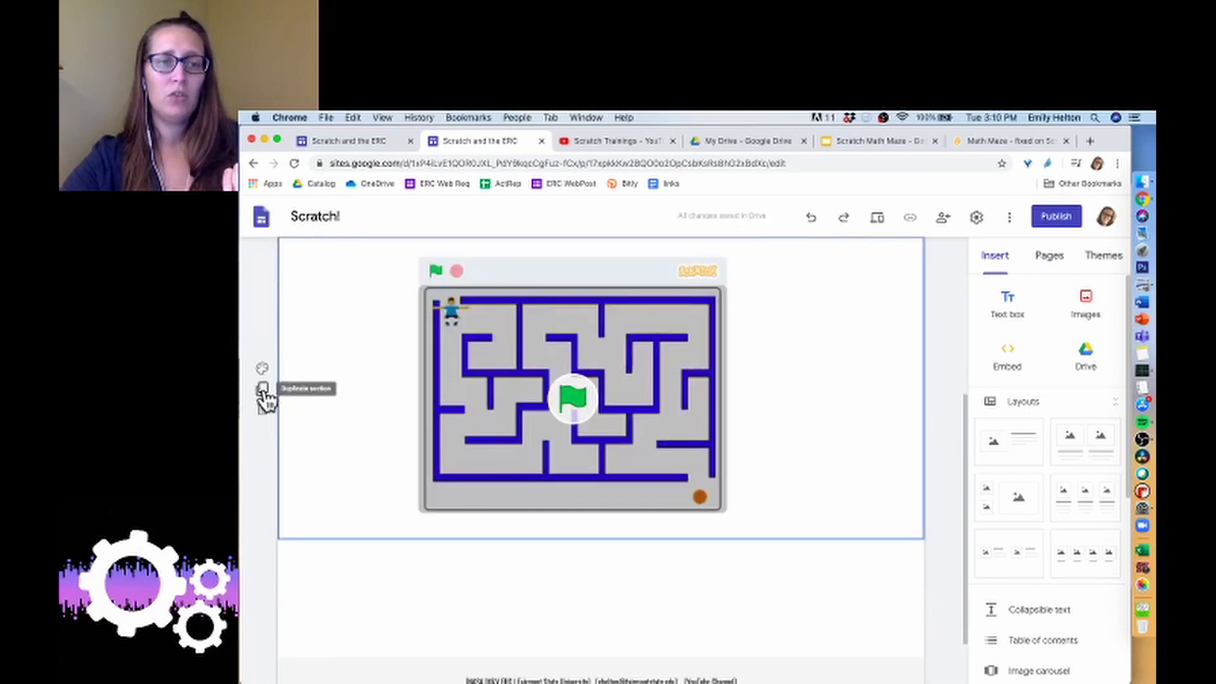
pyautogui.click(263, 369)
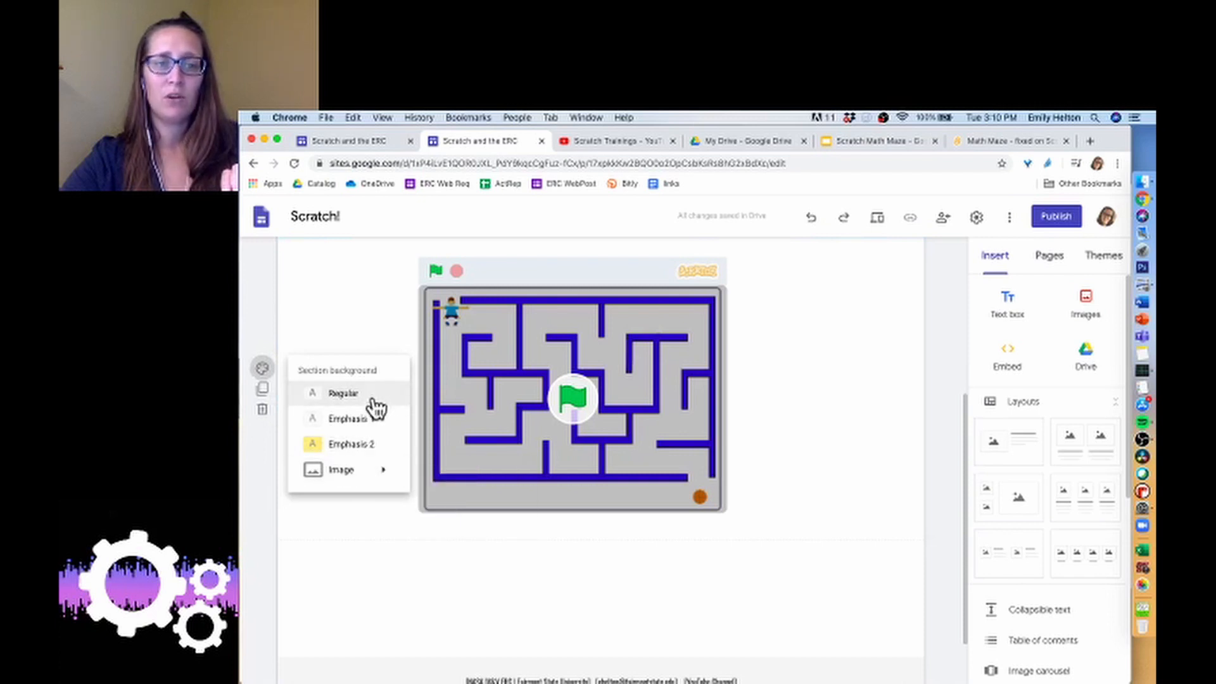
pyautogui.moveTo(364, 480)
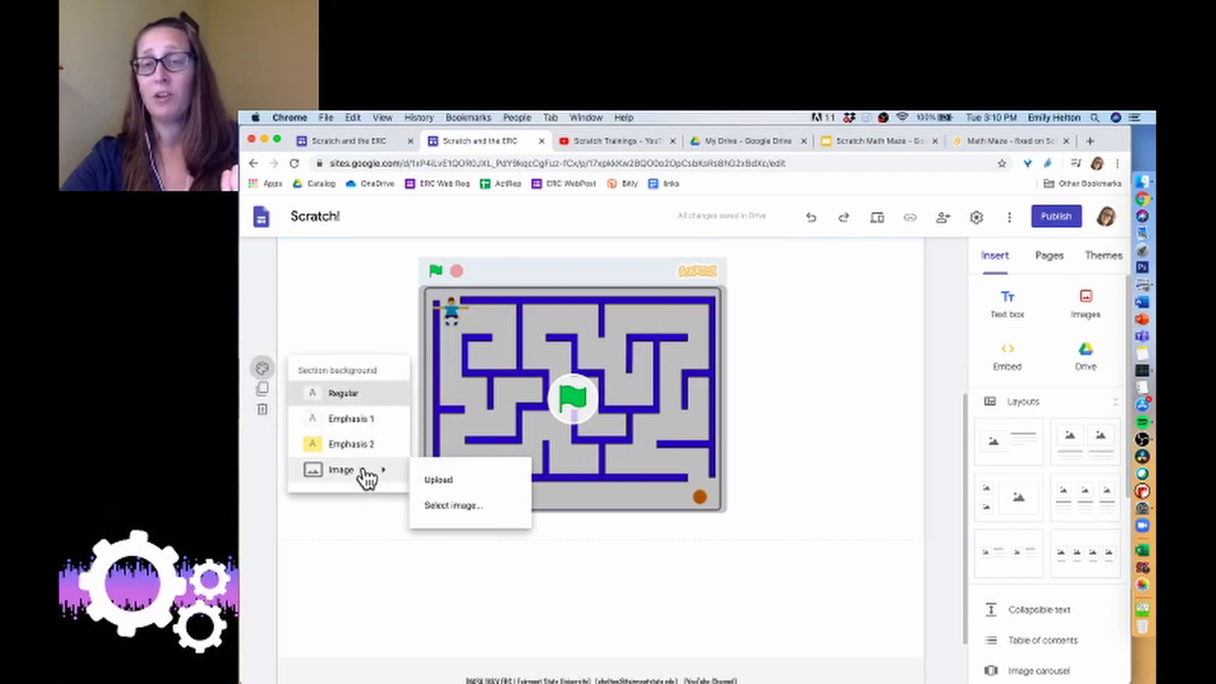
pyautogui.click(350, 587)
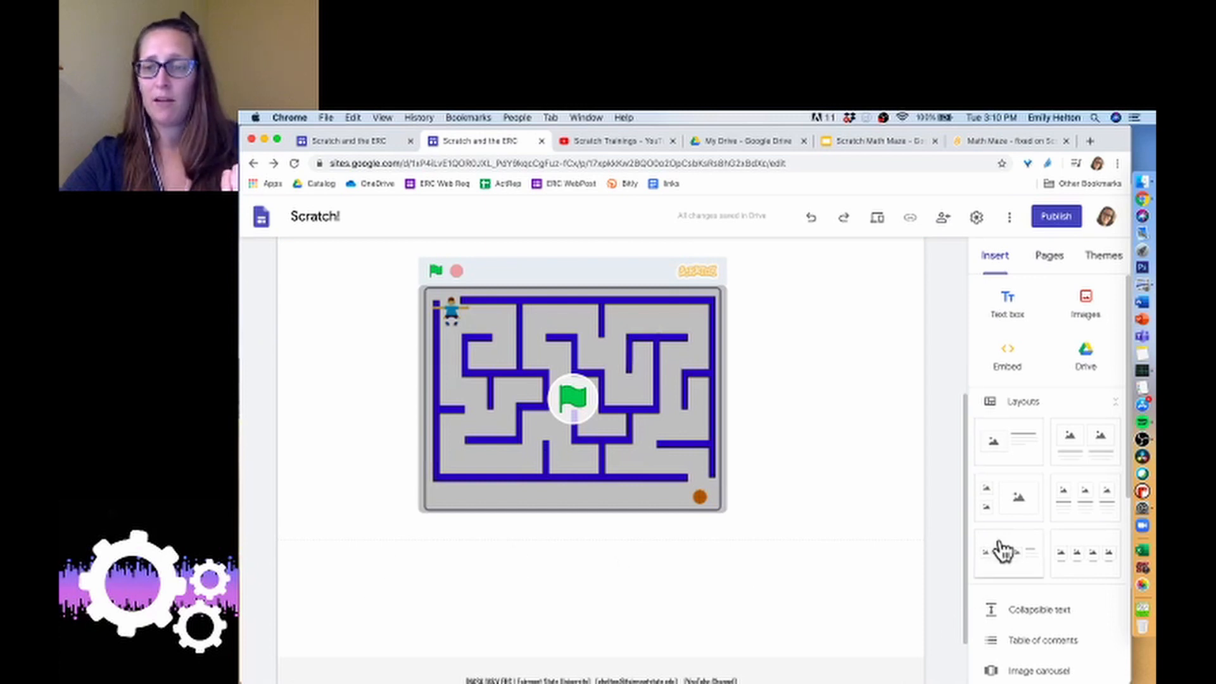
# Step: Start inserting a YouTube video on the Math Maze page and search for "nasa scratch math maze"
pyautogui.scroll(-2, 1004, 549)
pyautogui.scroll(-5, 1073, 427)
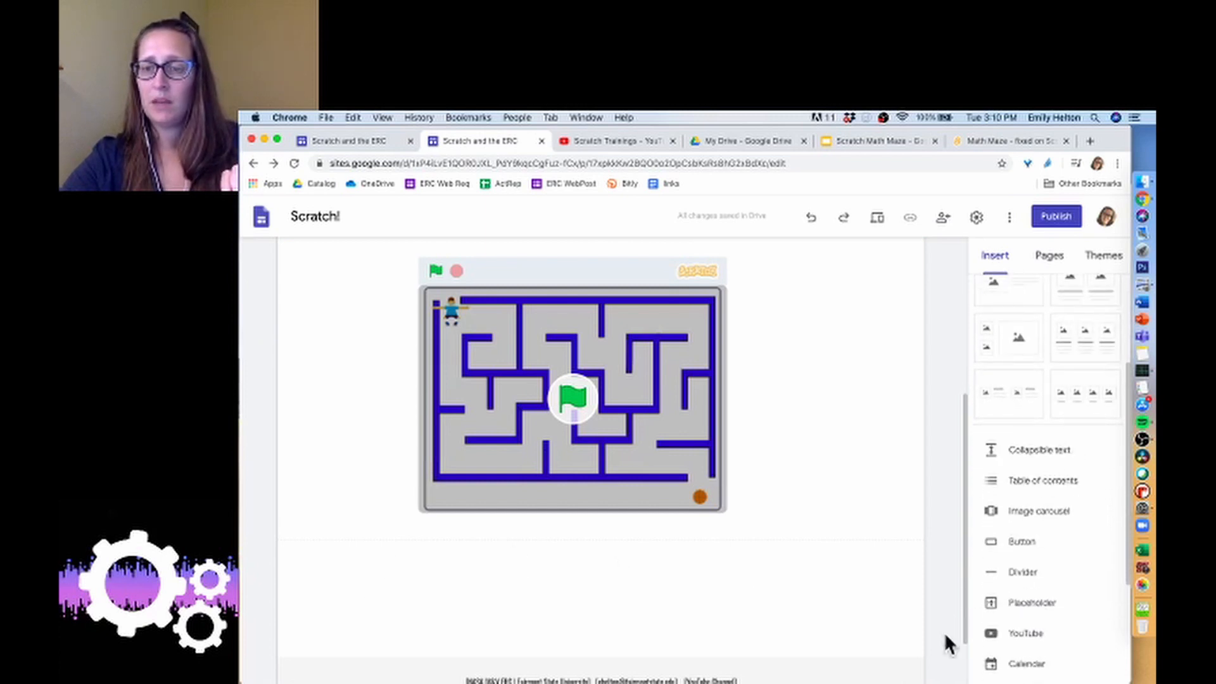
pyautogui.click(1030, 636)
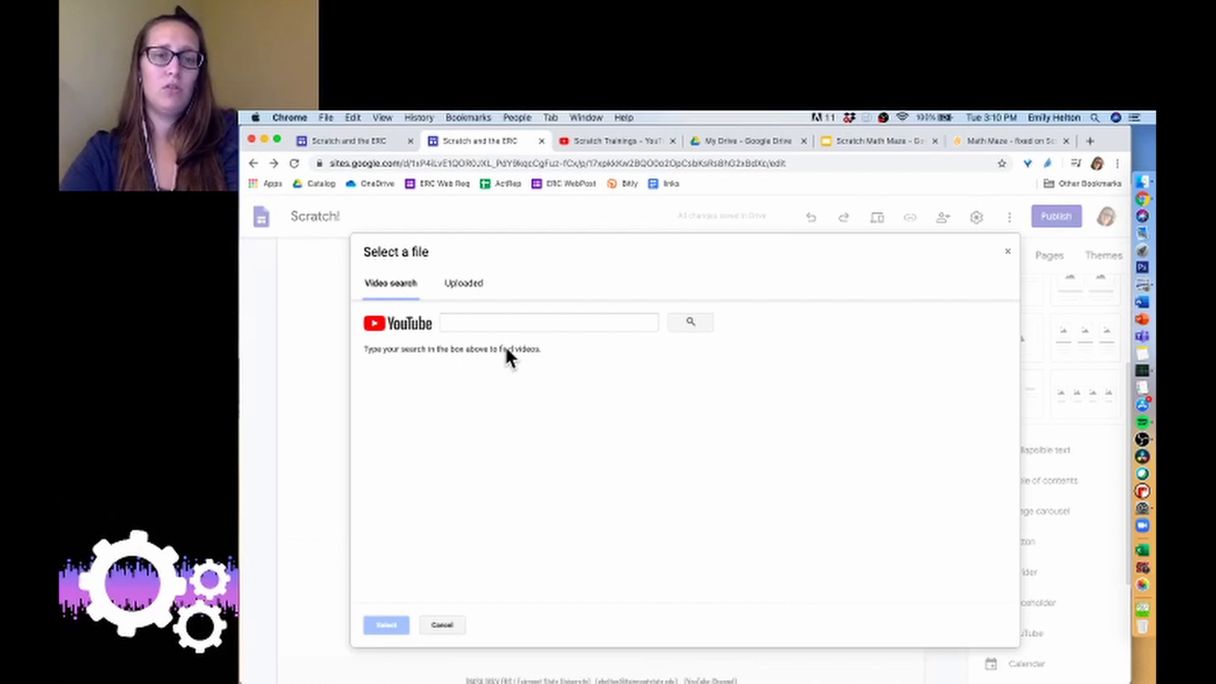
pyautogui.click(492, 322)
pyautogui.write('nasa scratch')
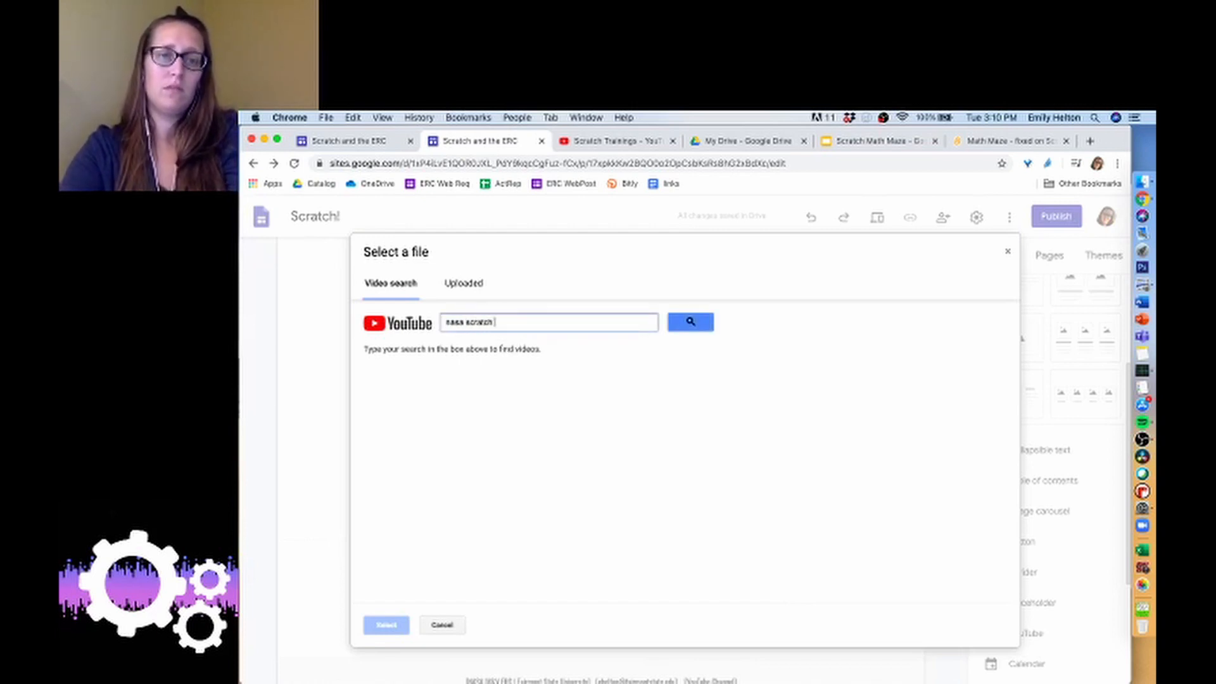
pyautogui.write(' math maze')
pyautogui.click(684, 448)
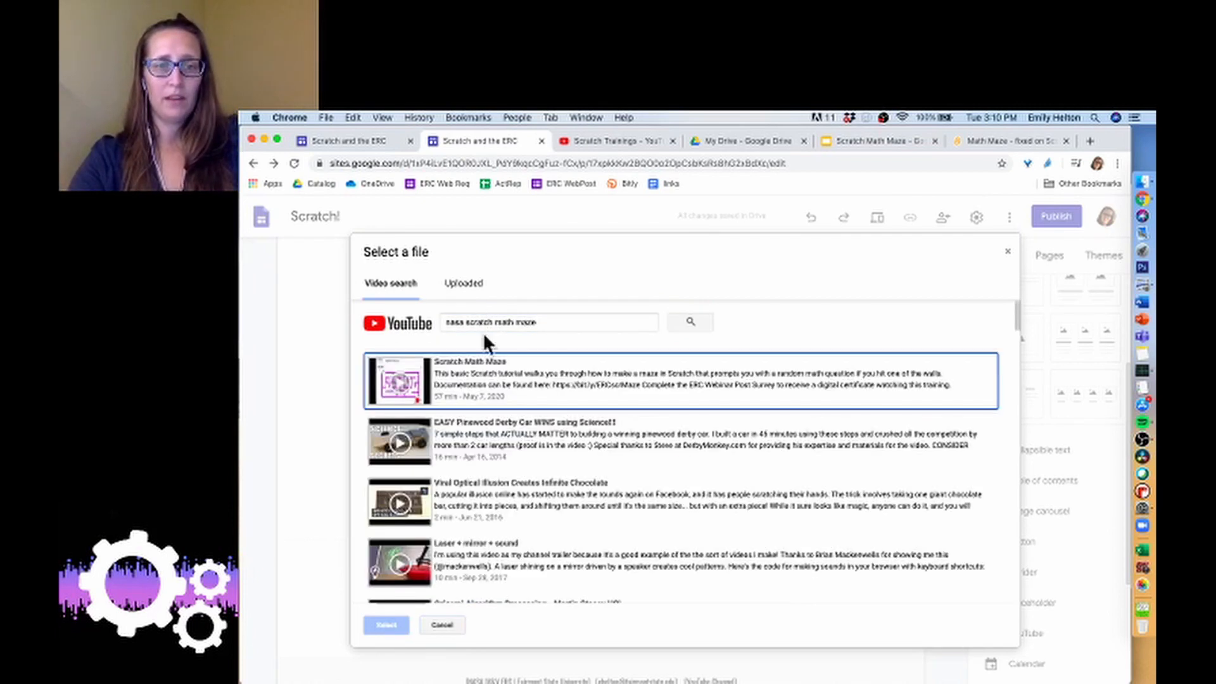
# Step: Insert the Scratch Math Maze video below the embedded maze project and center it in its section
pyautogui.click(492, 388)
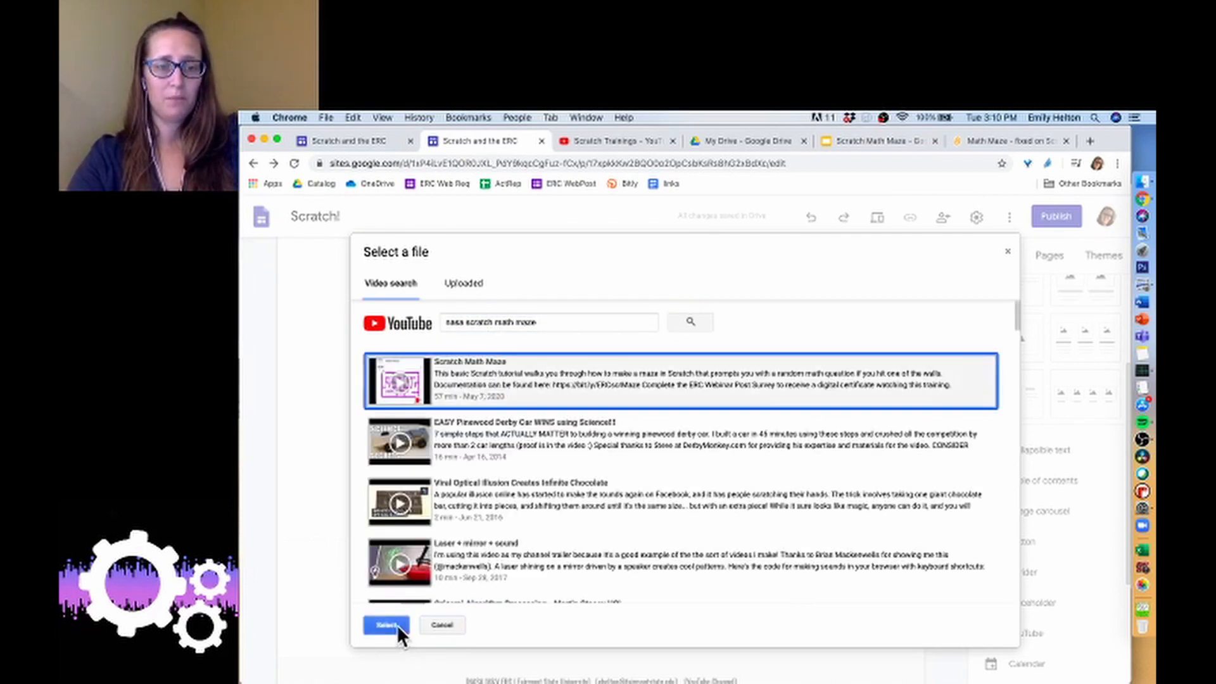
pyautogui.click(397, 625)
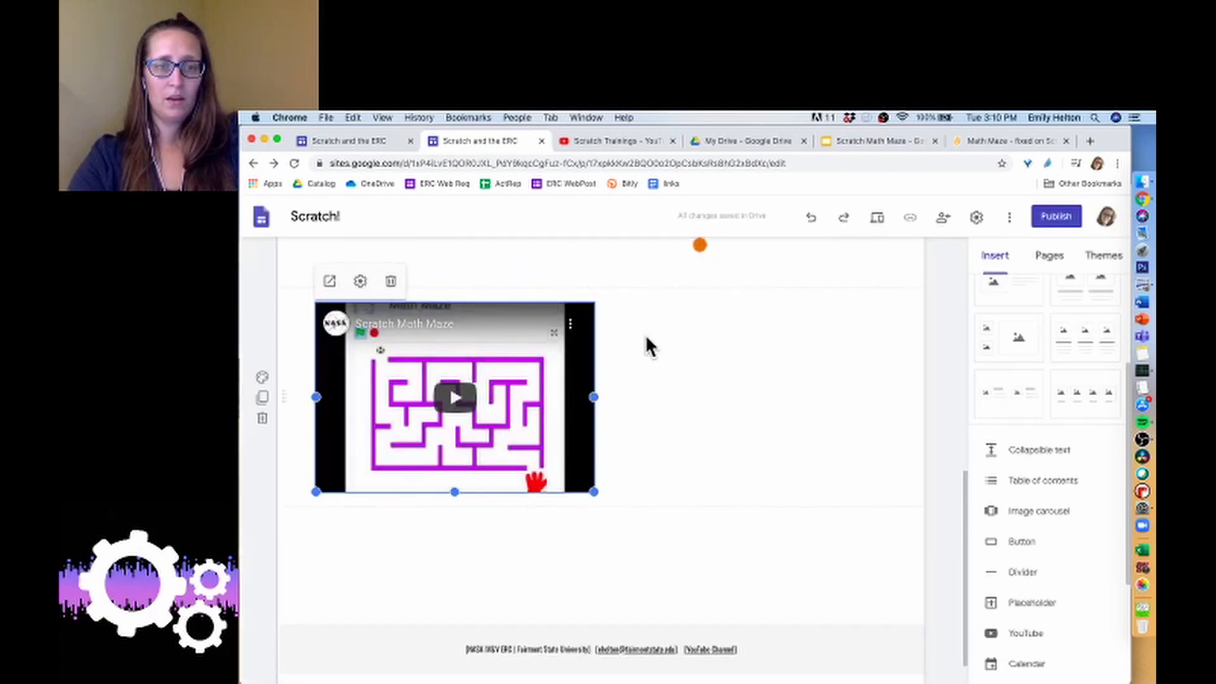
pyautogui.moveTo(459, 356); pyautogui.dragTo(612, 359)
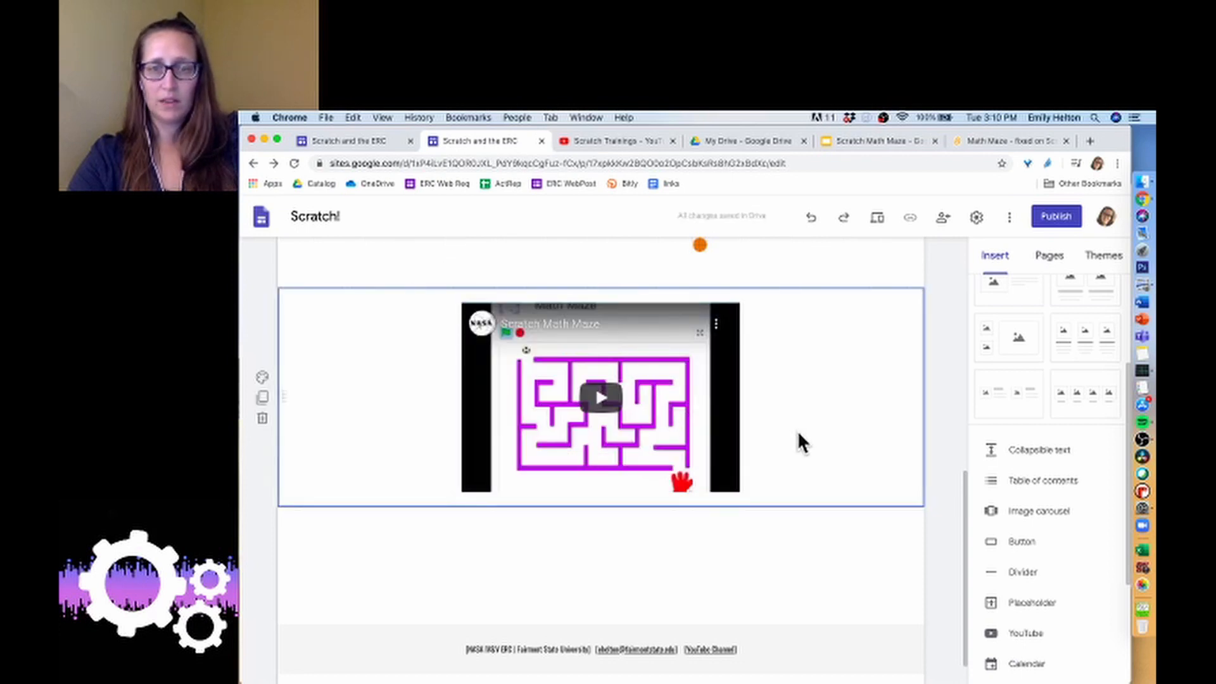
# Step: Insert the Scratch Math Maze slide presentation below the video and center it in its section
pyautogui.scroll(-1, 800, 442)
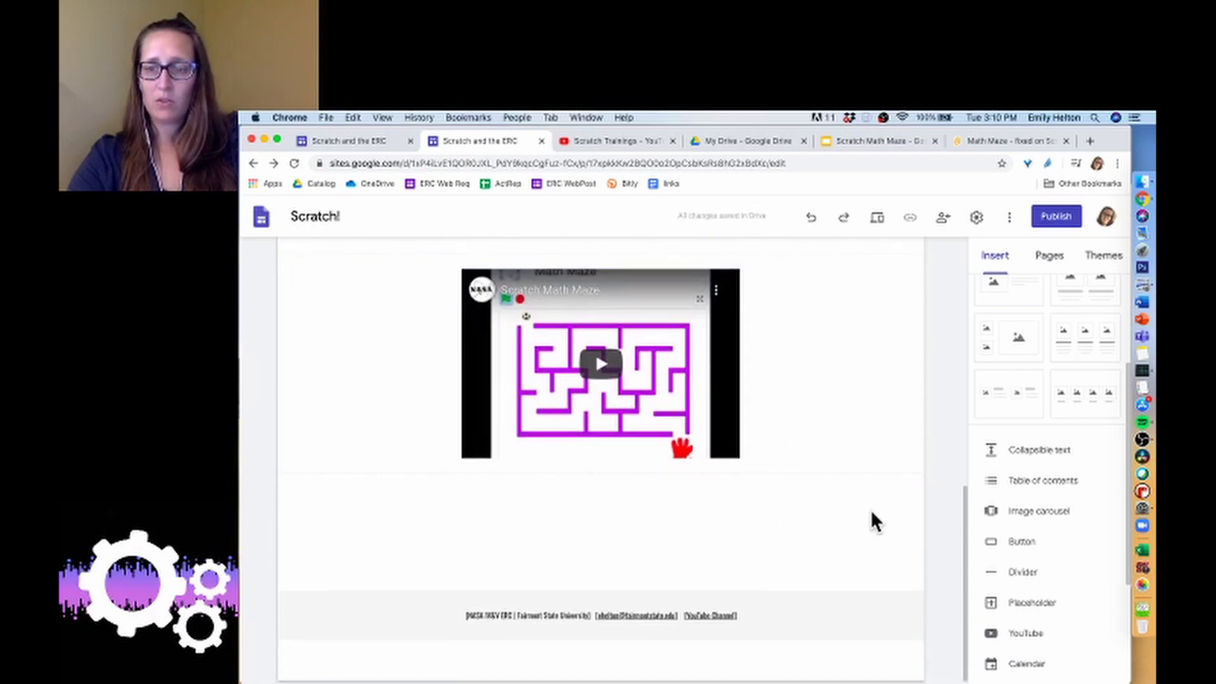
pyautogui.scroll(-5, 1077, 592)
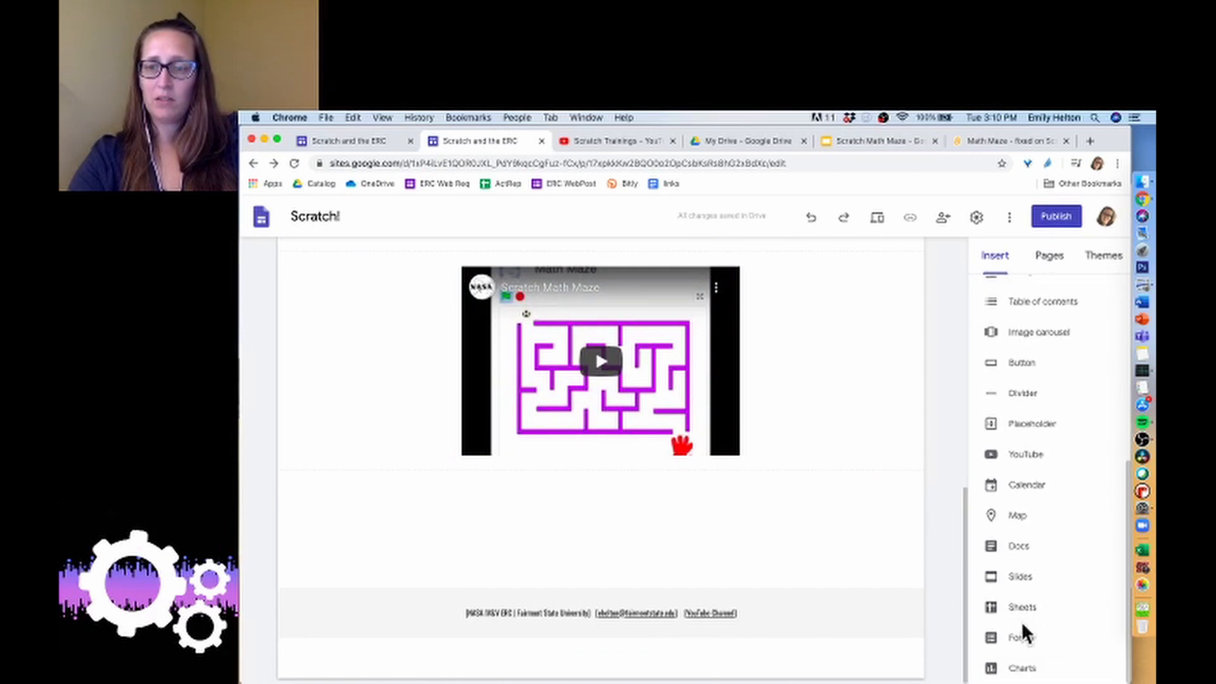
pyautogui.click(1023, 577)
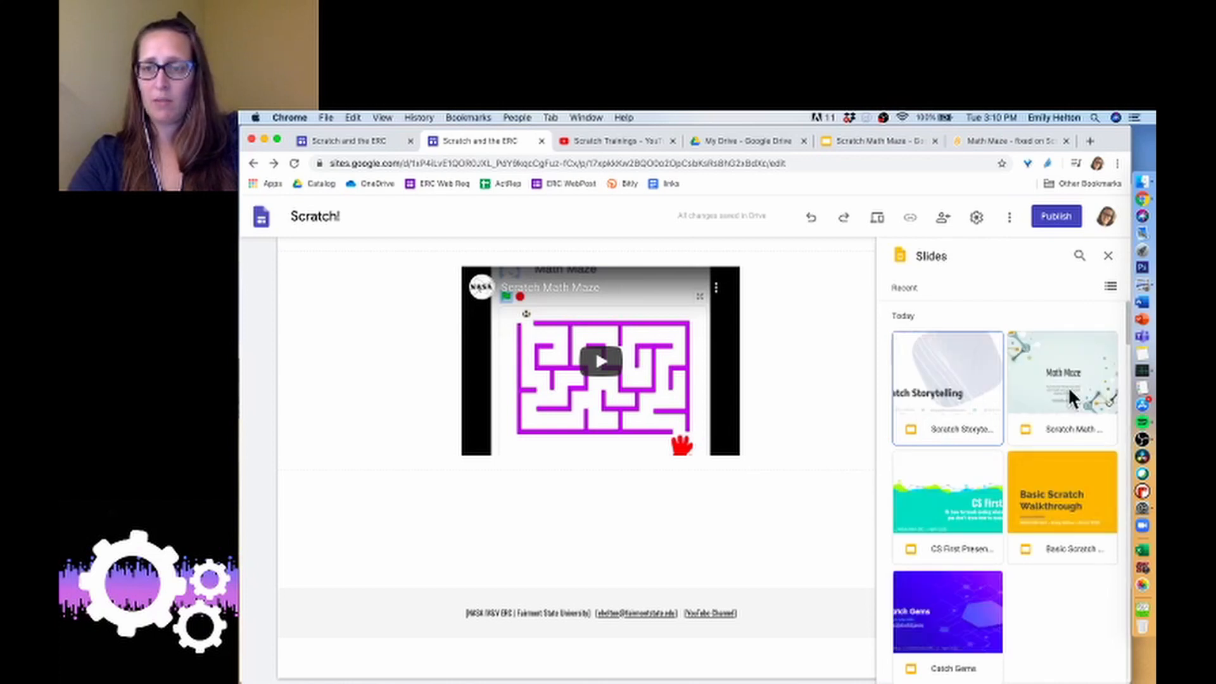
pyautogui.click(1071, 398)
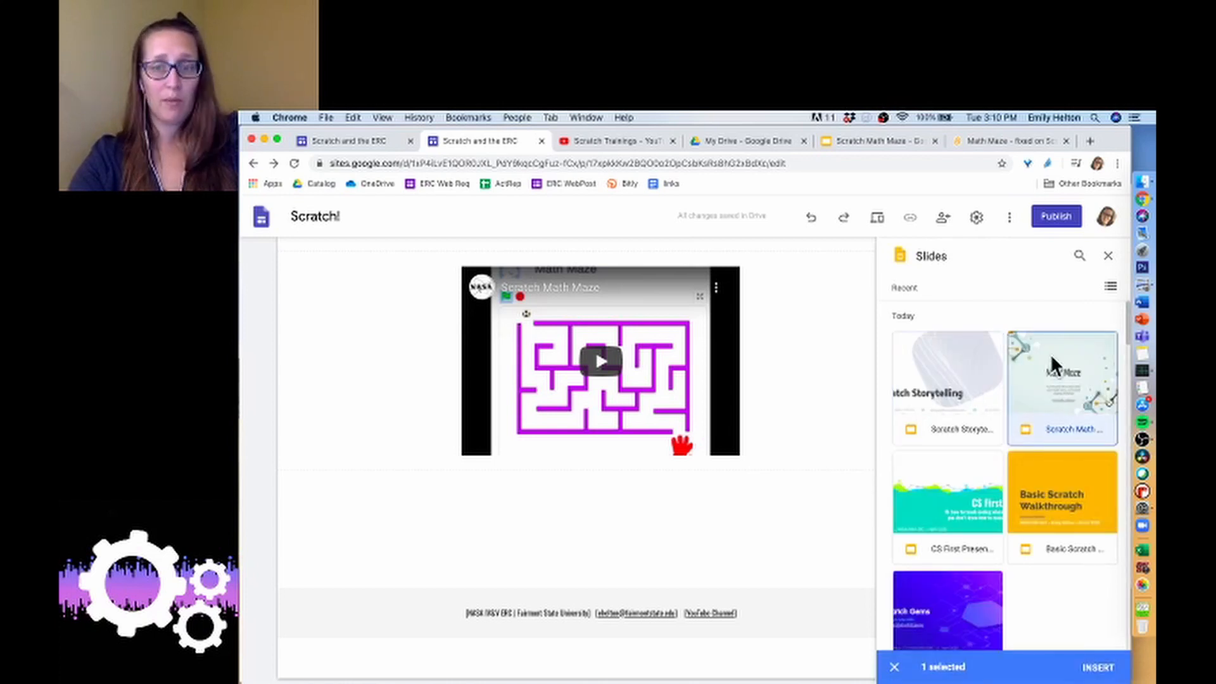
pyautogui.click(1080, 257)
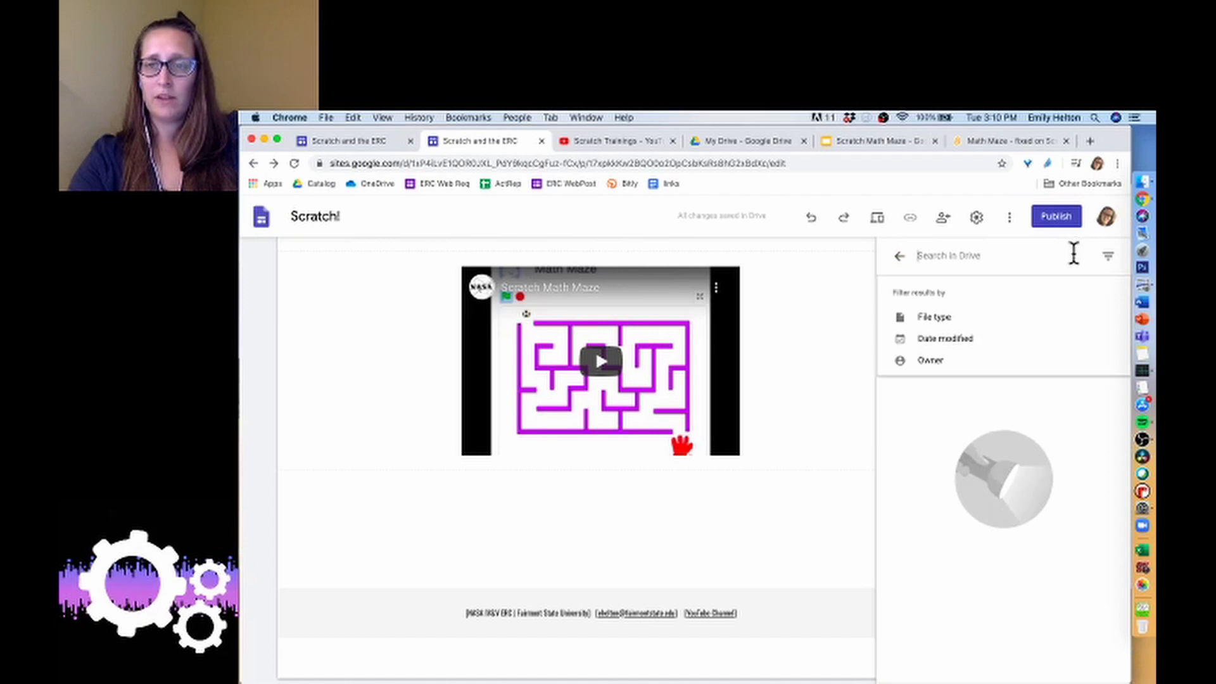
pyautogui.click(899, 256)
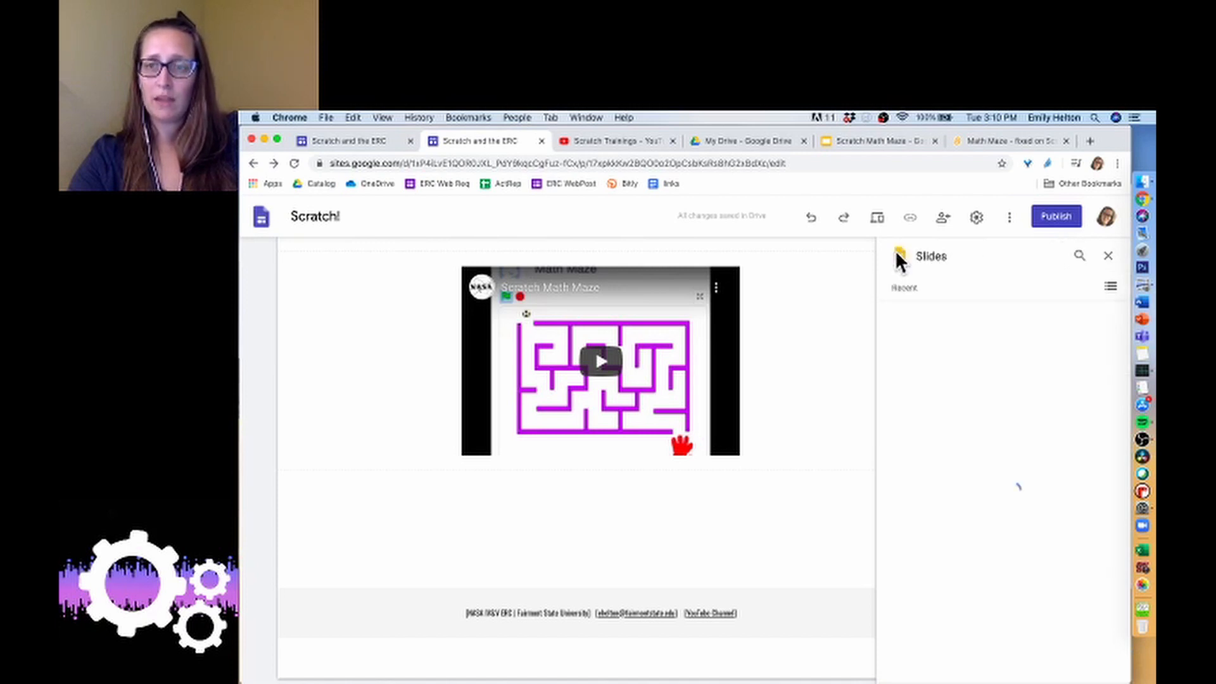
pyautogui.click(1042, 417)
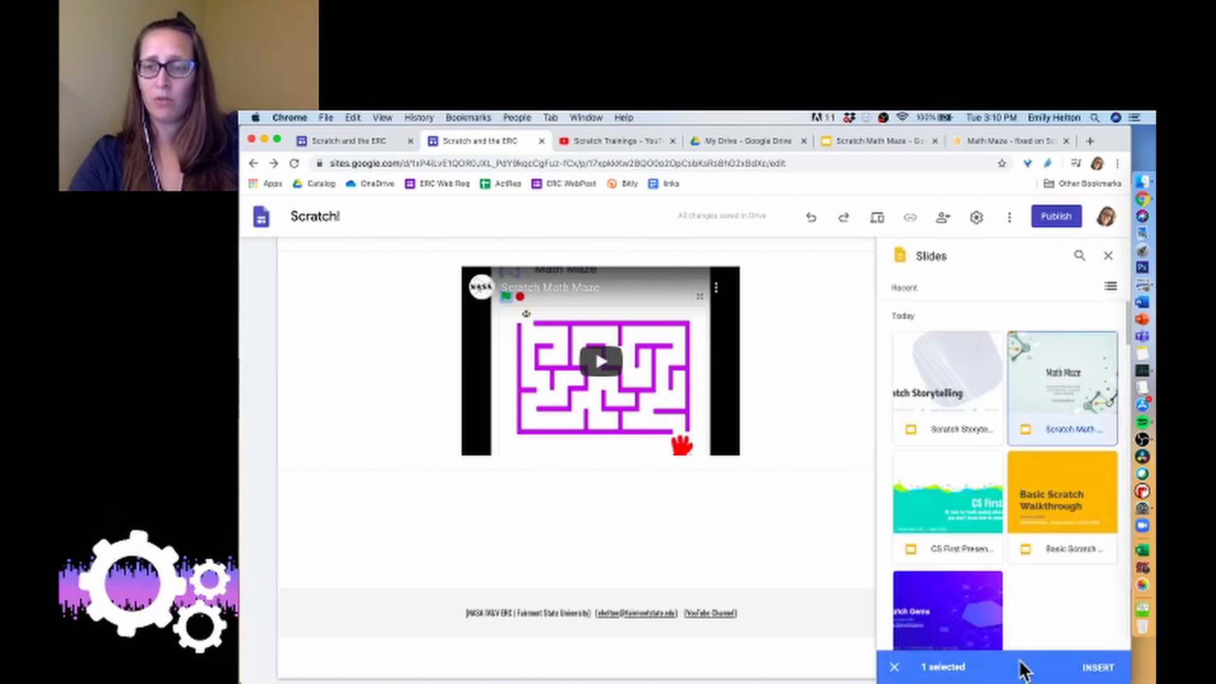
pyautogui.click(1095, 672)
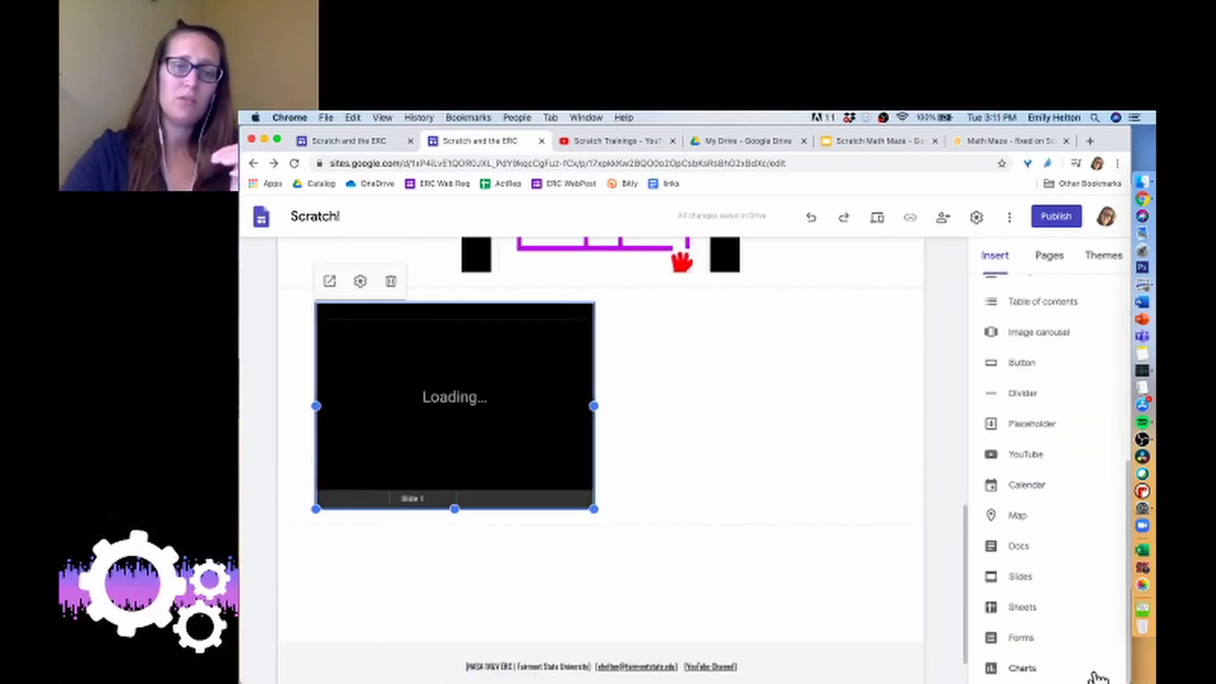
pyautogui.moveTo(477, 413); pyautogui.dragTo(626, 397)
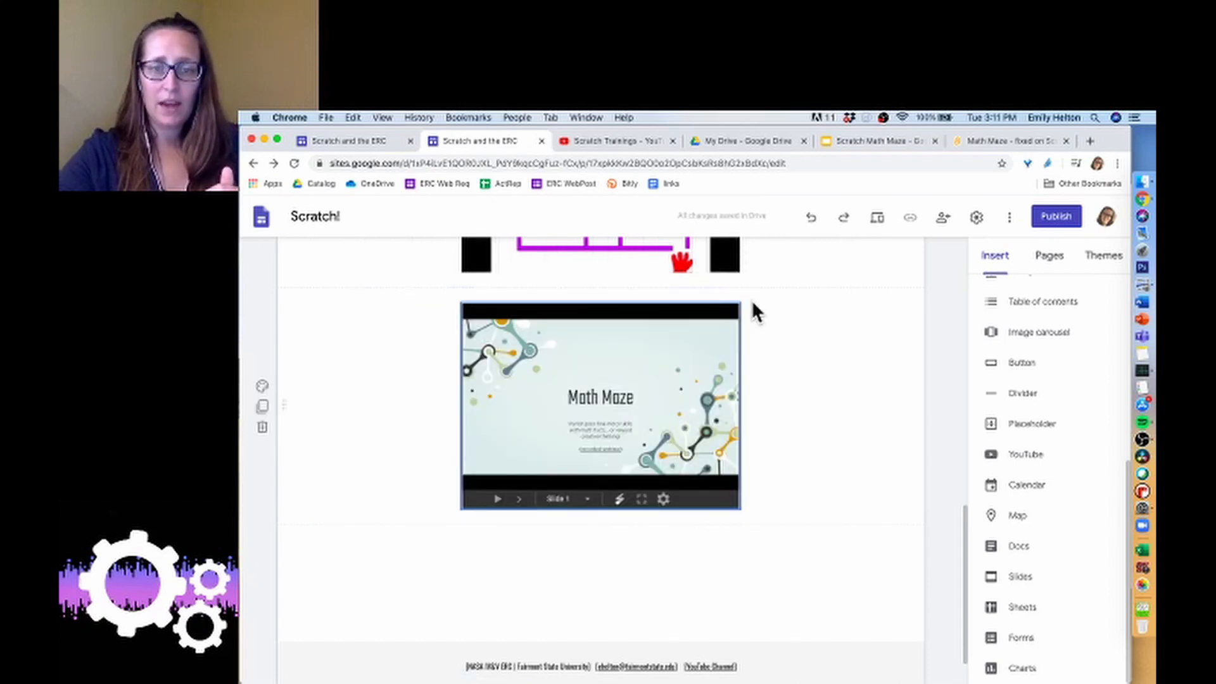
# Step: Add a full-width text box between the Scratch Math Maze video and the slide presentation
pyautogui.scroll(3, 751, 299)
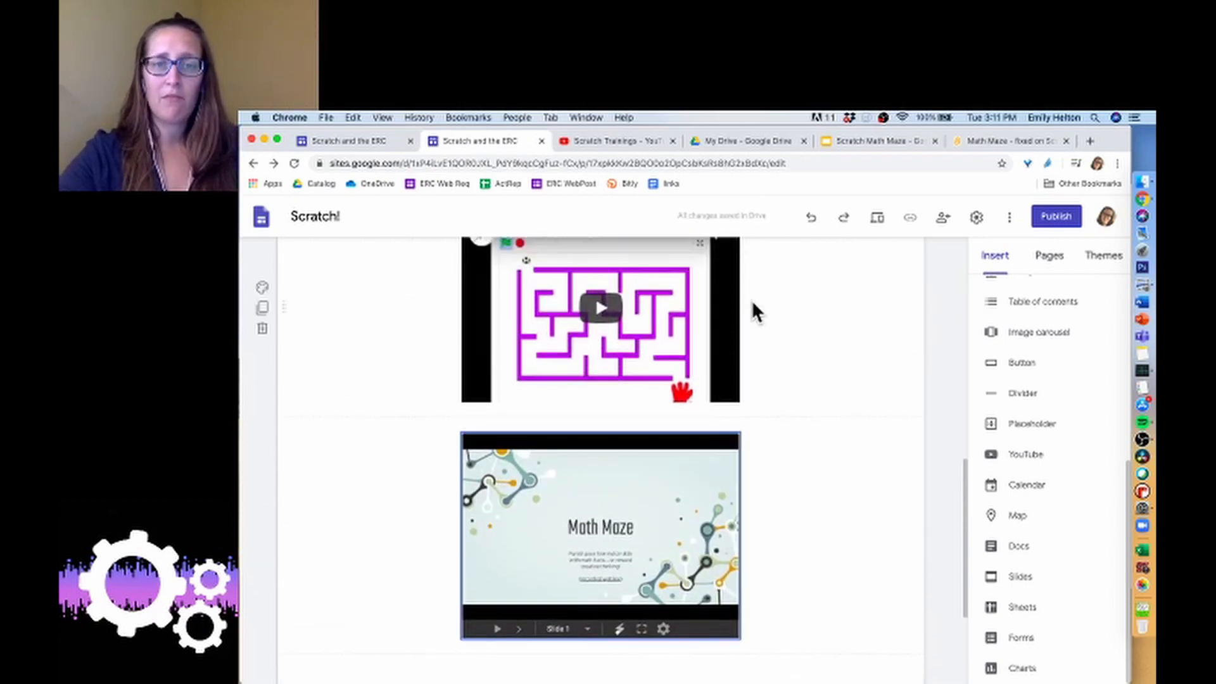
pyautogui.scroll(1, 753, 308)
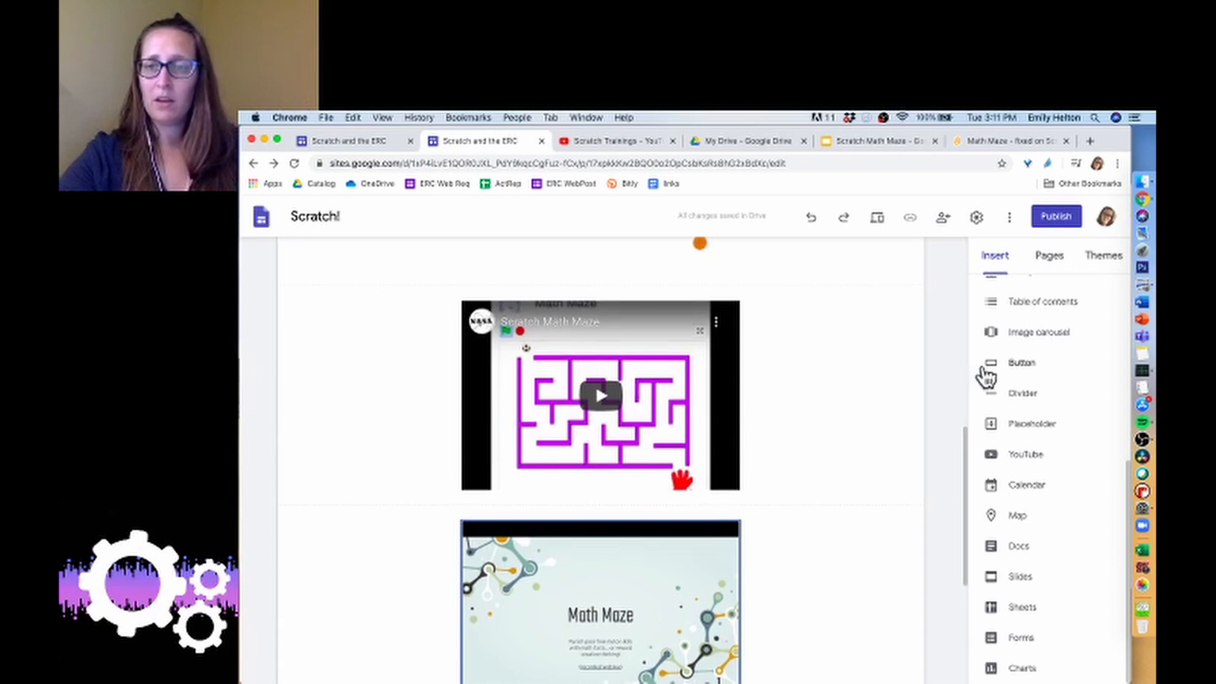
pyautogui.scroll(5, 999, 380)
pyautogui.scroll(3, 1001, 380)
pyautogui.click(1009, 304)
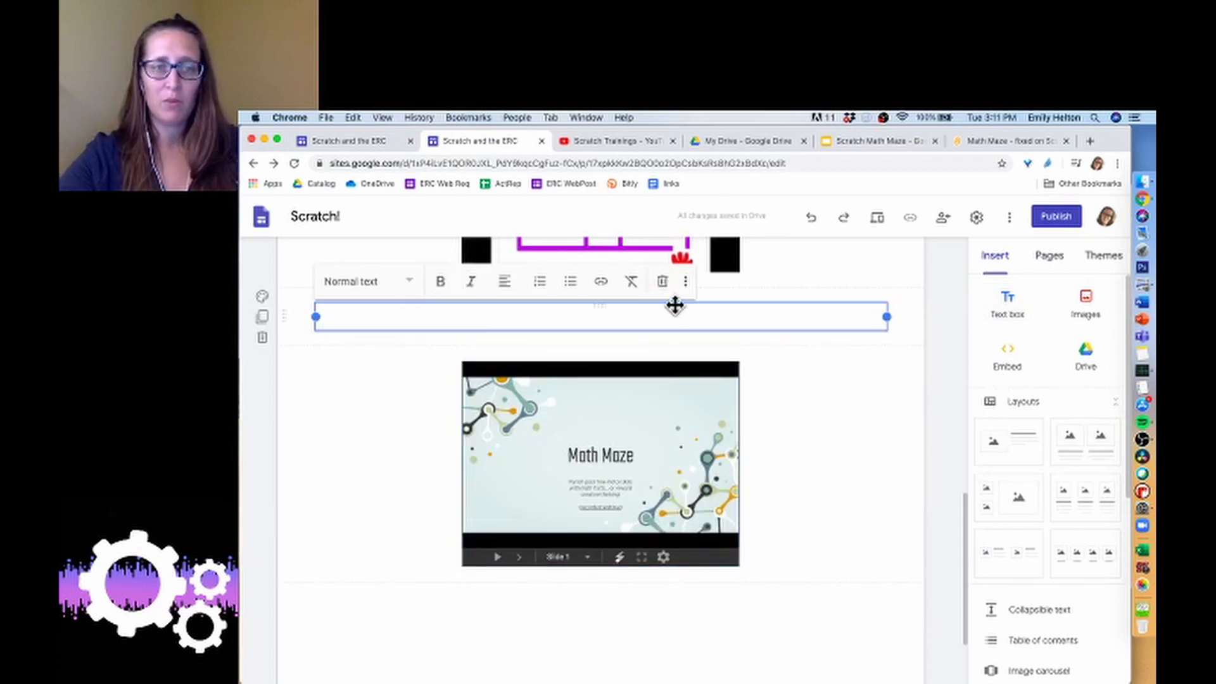
pyautogui.moveTo(283, 314)
pyautogui.mouseDown()
pyautogui.moveTo(297, 561)
pyautogui.moveTo(284, 472)
pyautogui.moveTo(288, 295)
pyautogui.mouseUp()
pyautogui.click(445, 316)
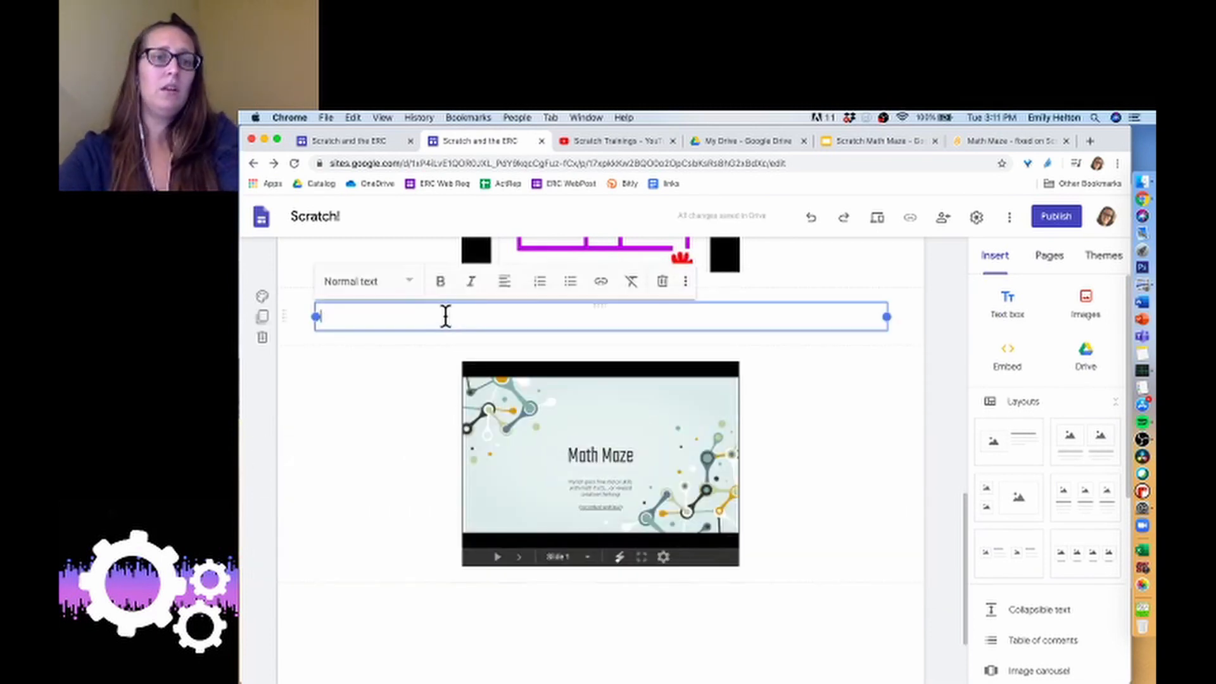
# Step: Write "Above, is the YouTube video of a Math Maze training." in the new text box
pyautogui.write('Avo')
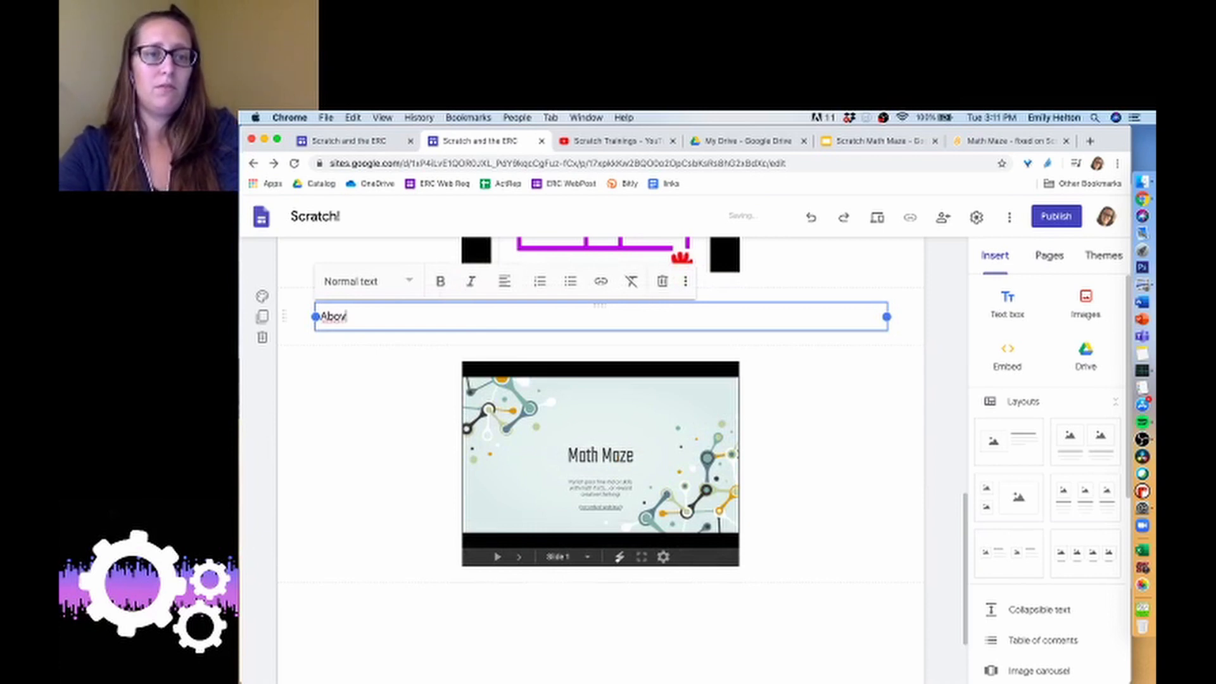
pyautogui.write('ve, is the You')
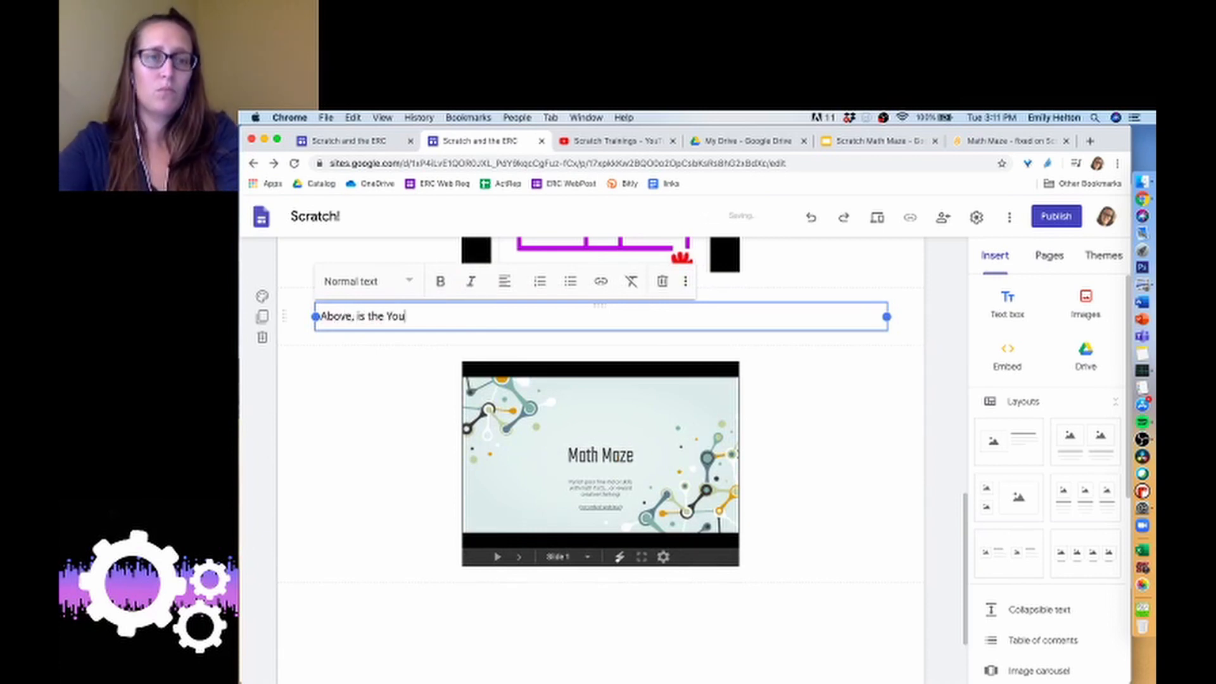
pyautogui.write('Tube vide')
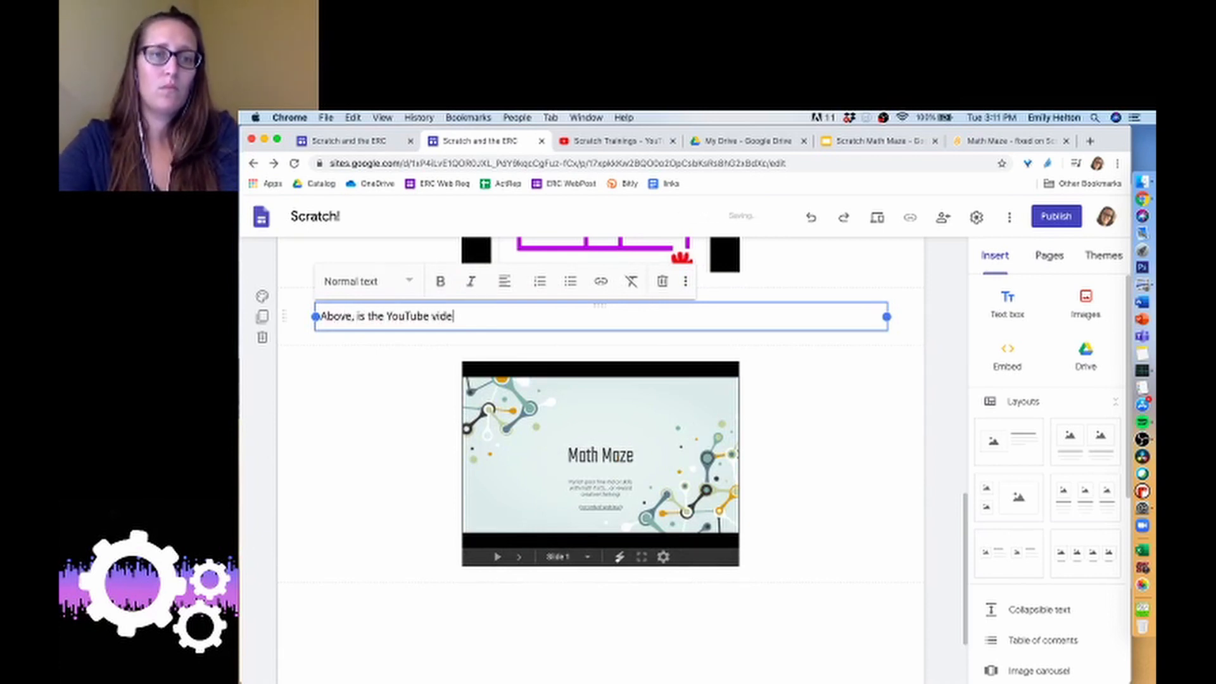
pyautogui.write('o of a Math maz')
pyautogui.press('BackSpace')
pyautogui.write('ze t')
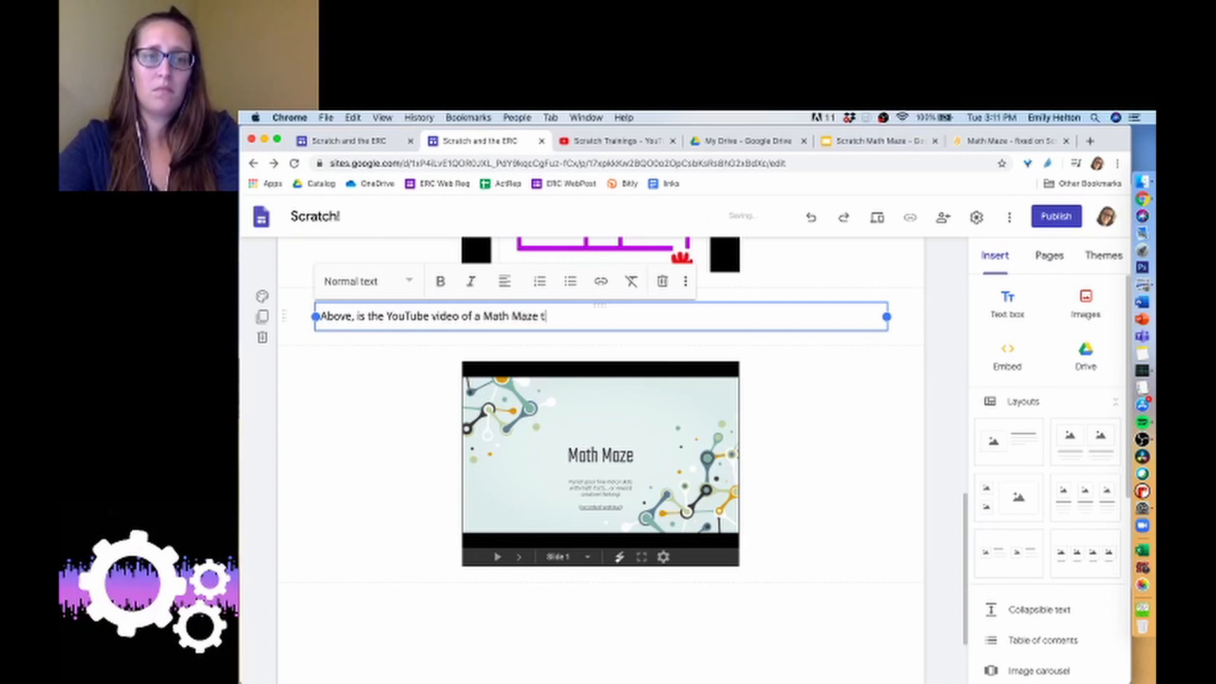
pyautogui.write('raining.')
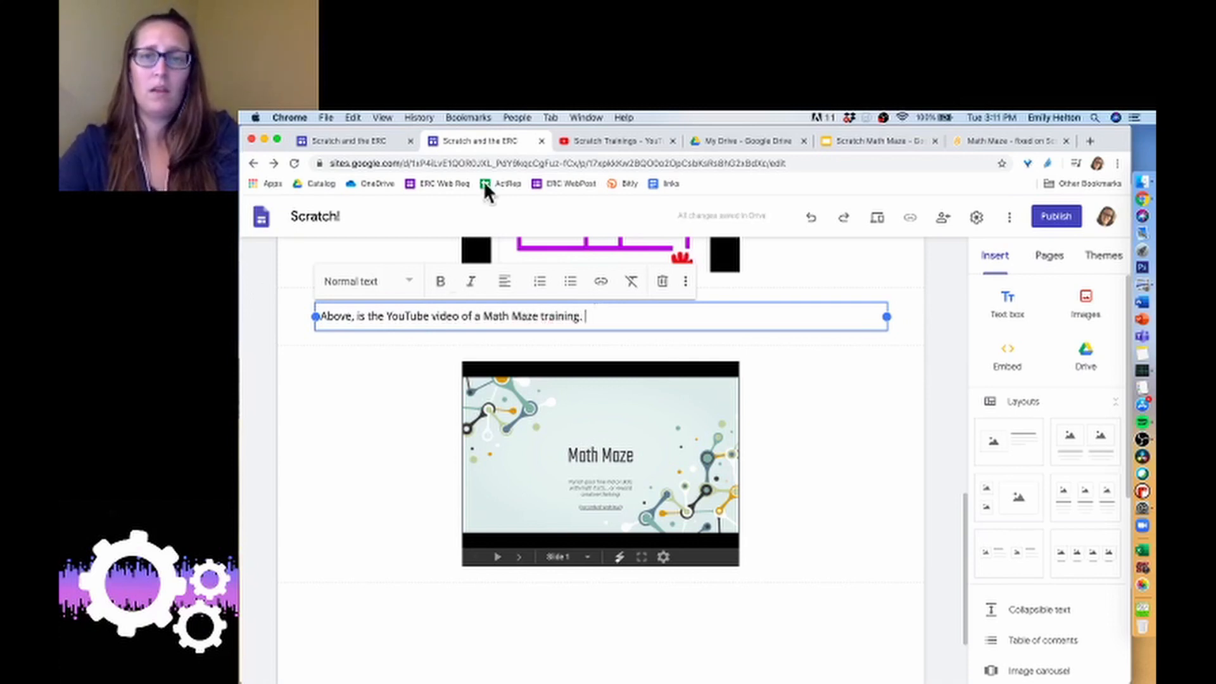
# Step: Switch to the Scratch Trainings playlist on YouTube and copy the link address of the Scratch Math Maze video
pyautogui.click(603, 141)
pyautogui.click(570, 165)
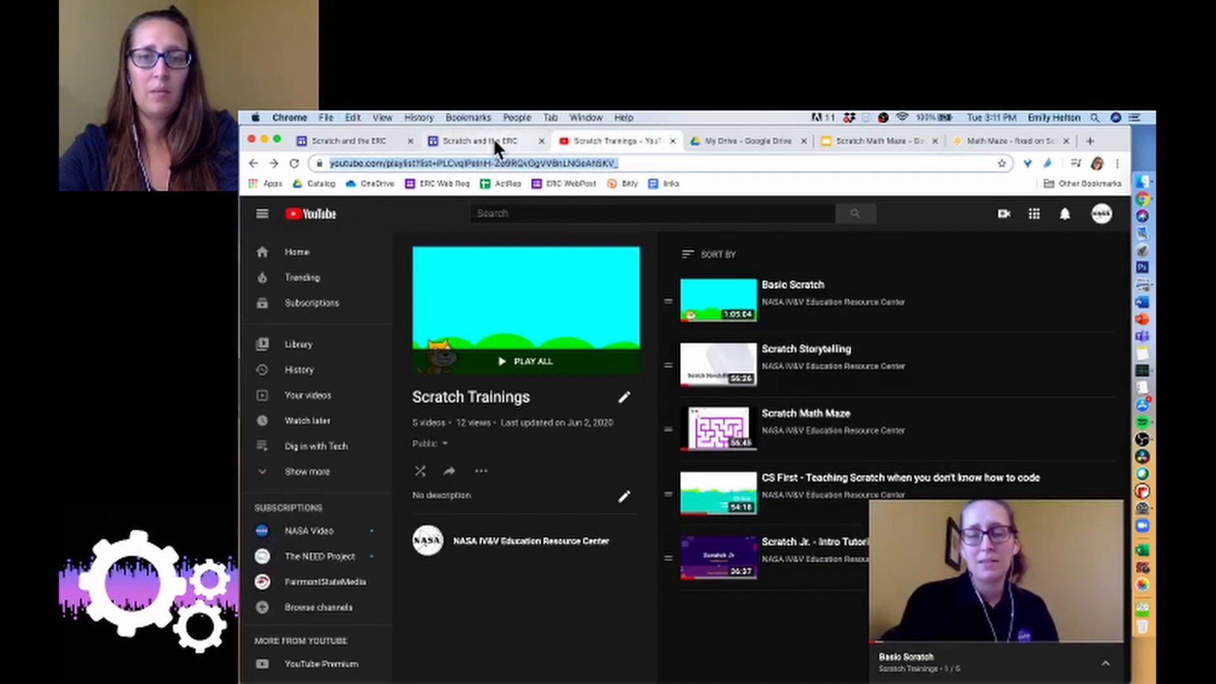
pyautogui.tripleClick(843, 409)
pyautogui.rightClick(843, 410)
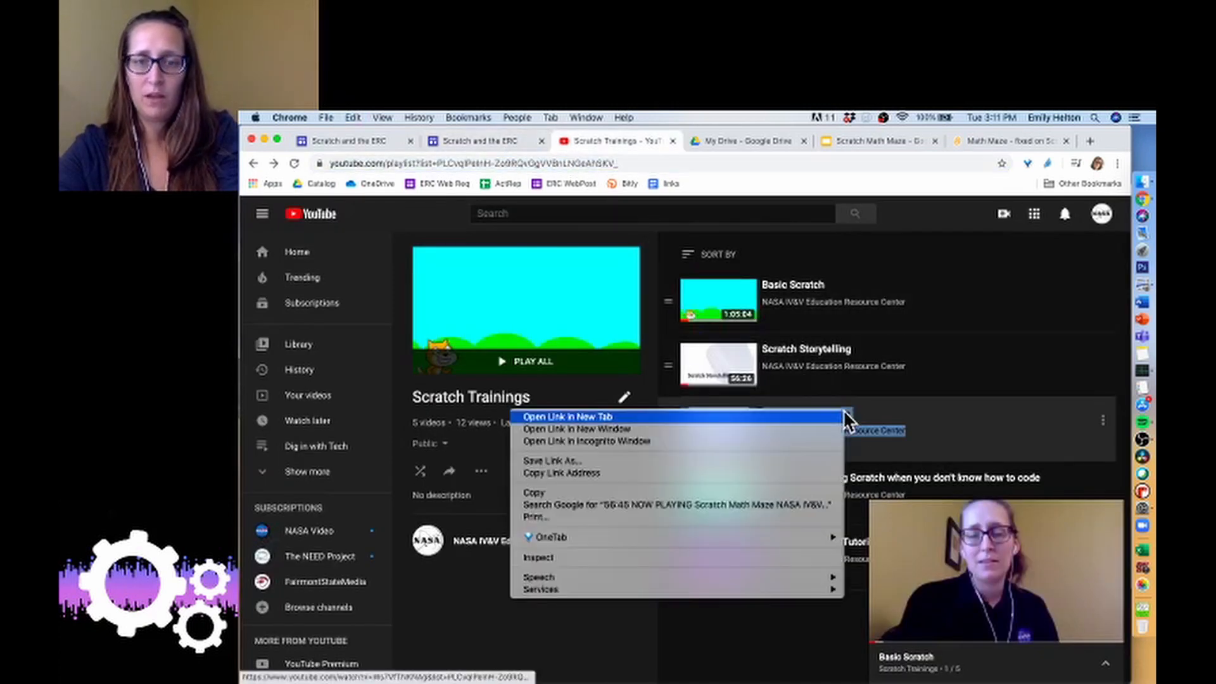
pyautogui.click(745, 475)
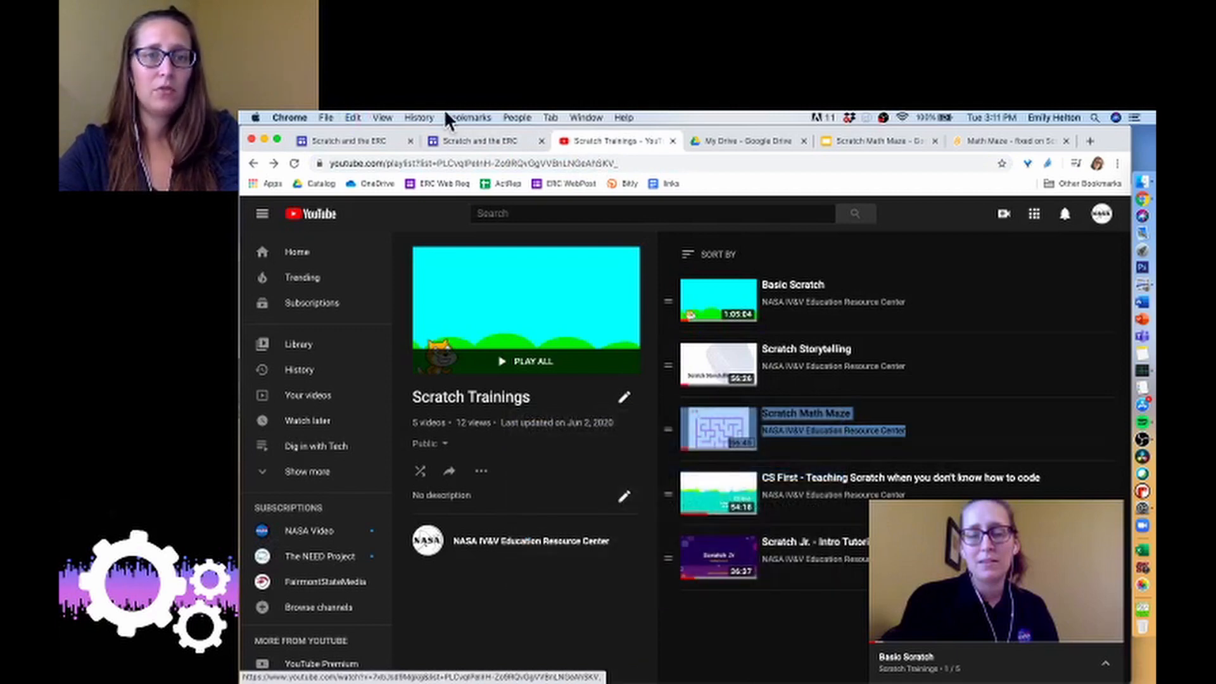
# Step: Back in the site editor, link the words "YouTube video" to the copied Scratch Math Maze video address, removing its "=85s" ending
pyautogui.click(363, 139)
pyautogui.click(440, 146)
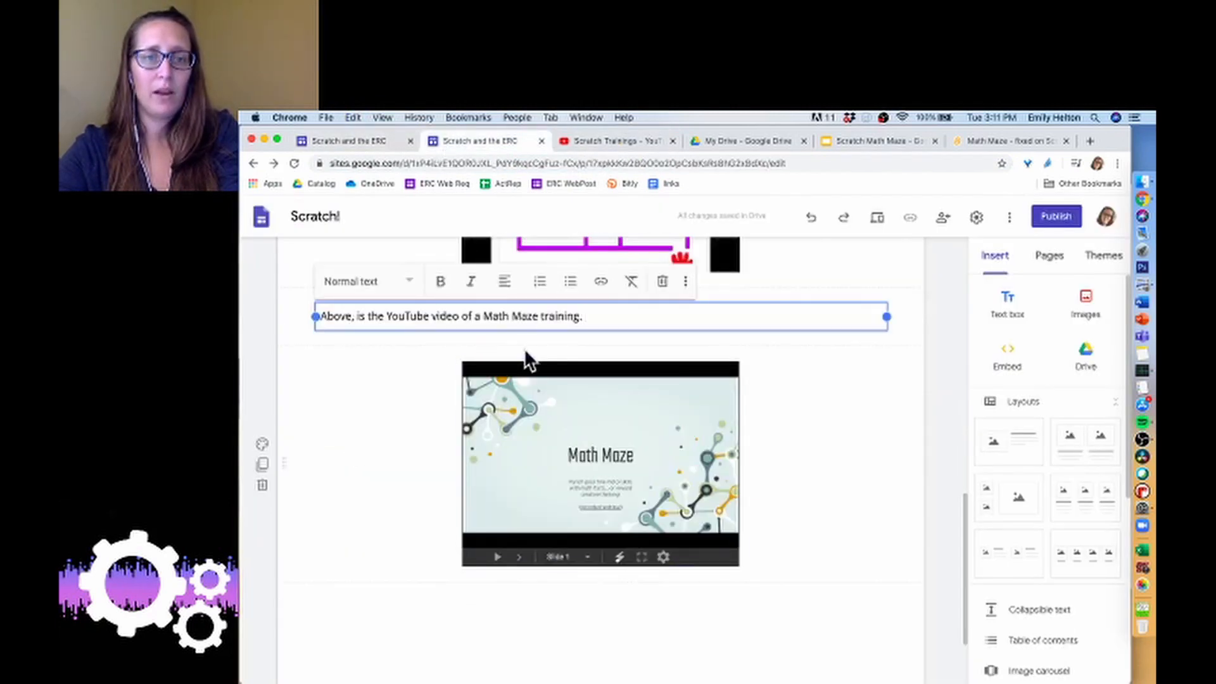
pyautogui.moveTo(387, 316); pyautogui.dragTo(459, 316)
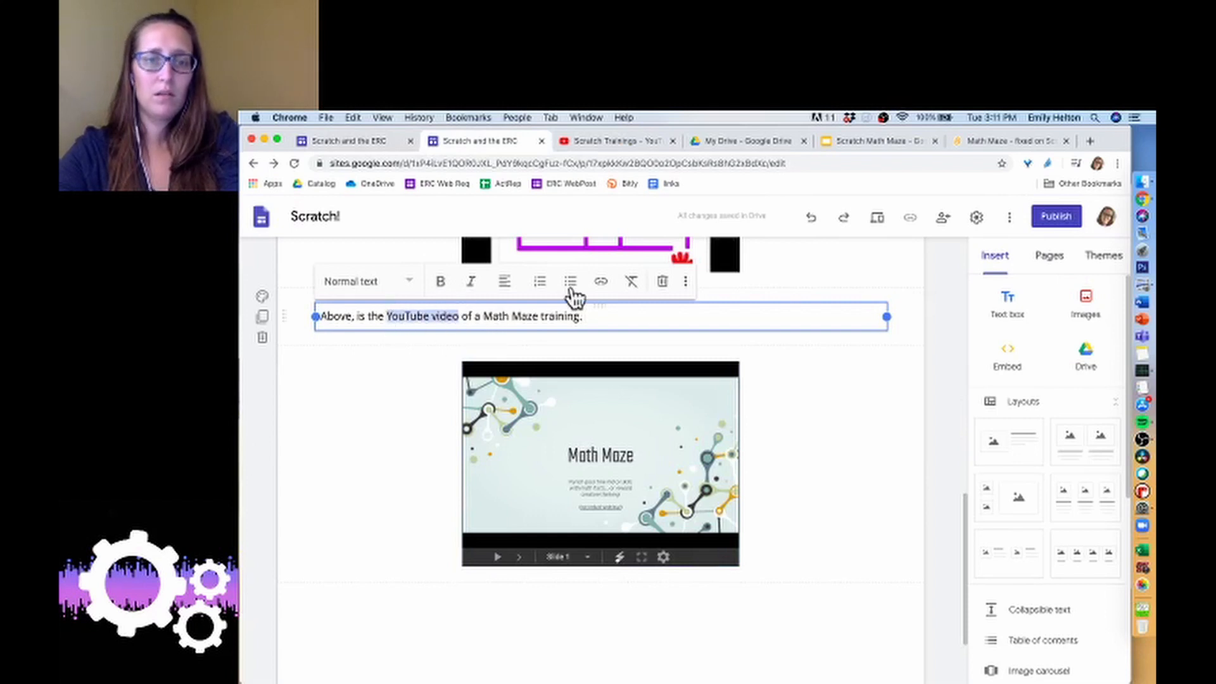
pyautogui.click(599, 281)
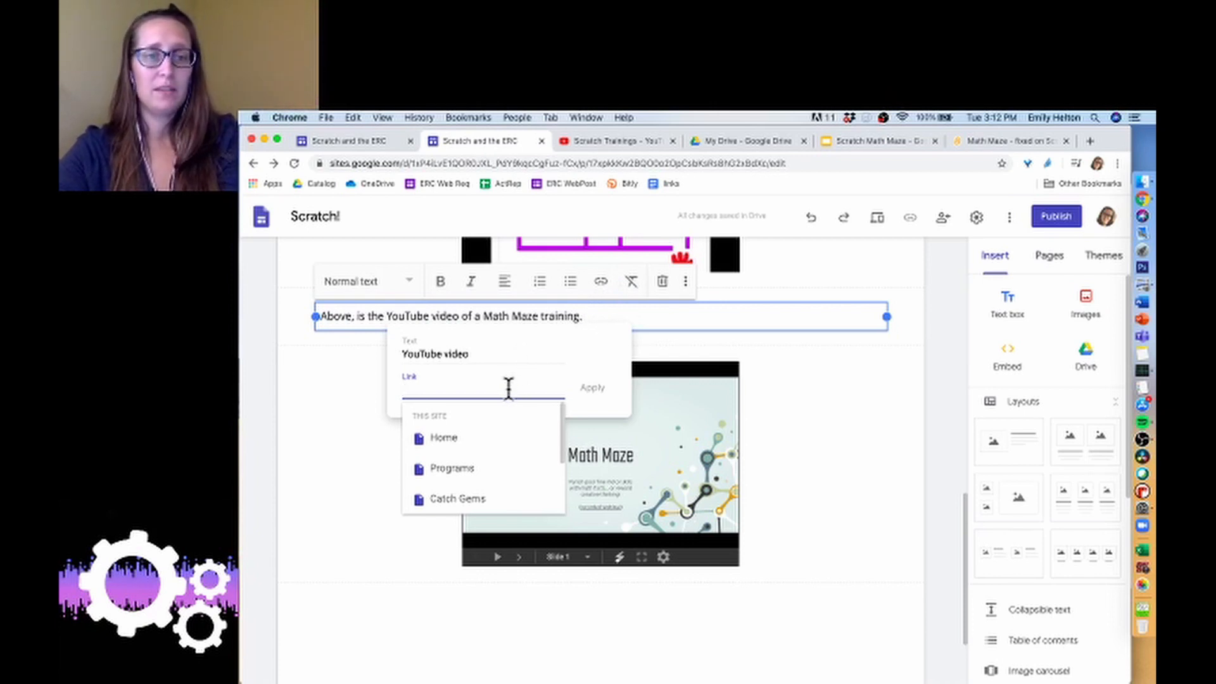
pyautogui.press('super+v')
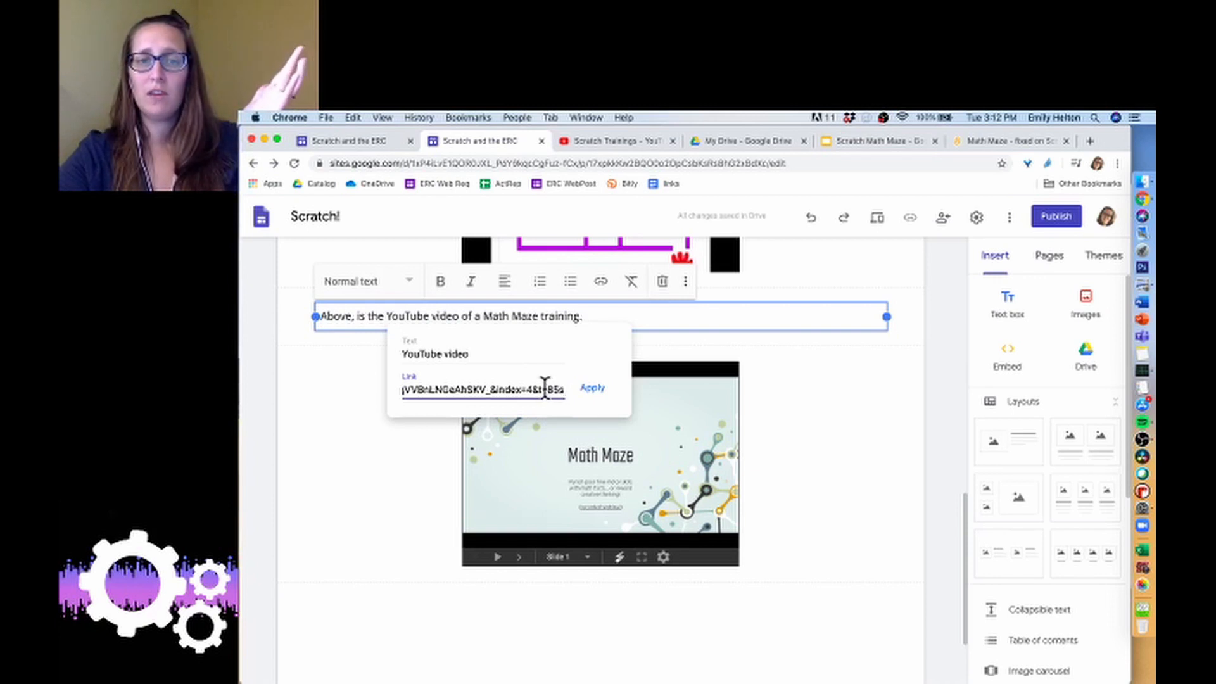
pyautogui.moveTo(543, 388); pyautogui.dragTo(569, 389)
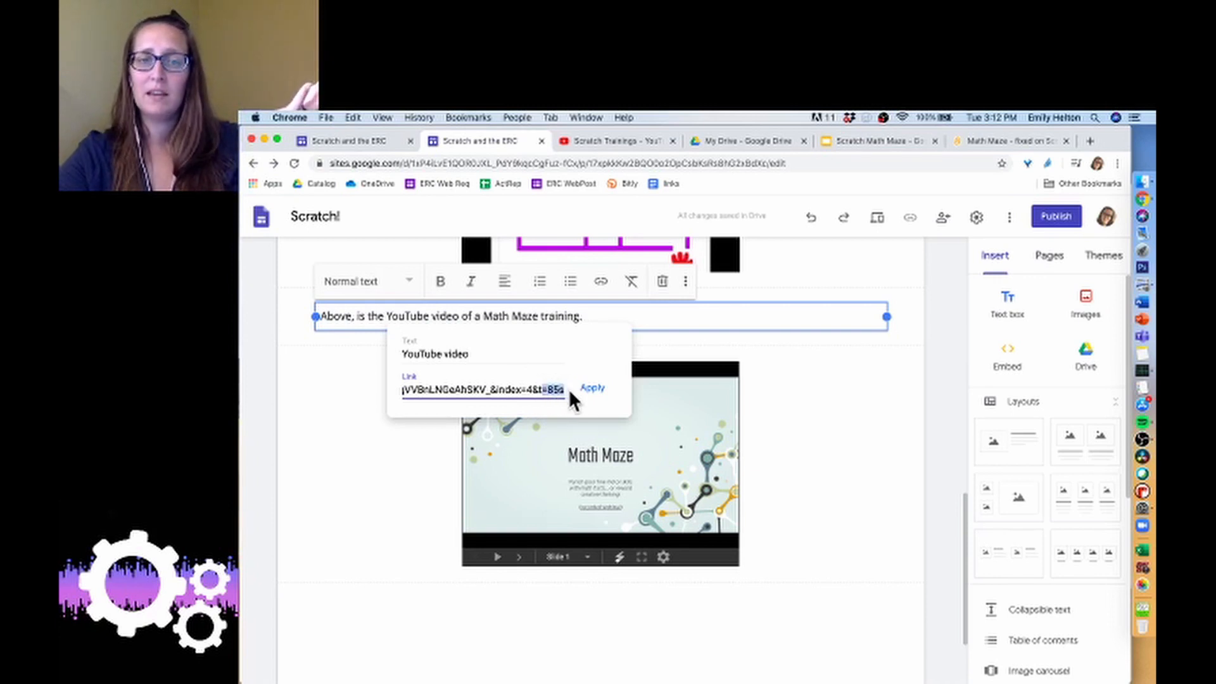
pyautogui.press('BackSpace')
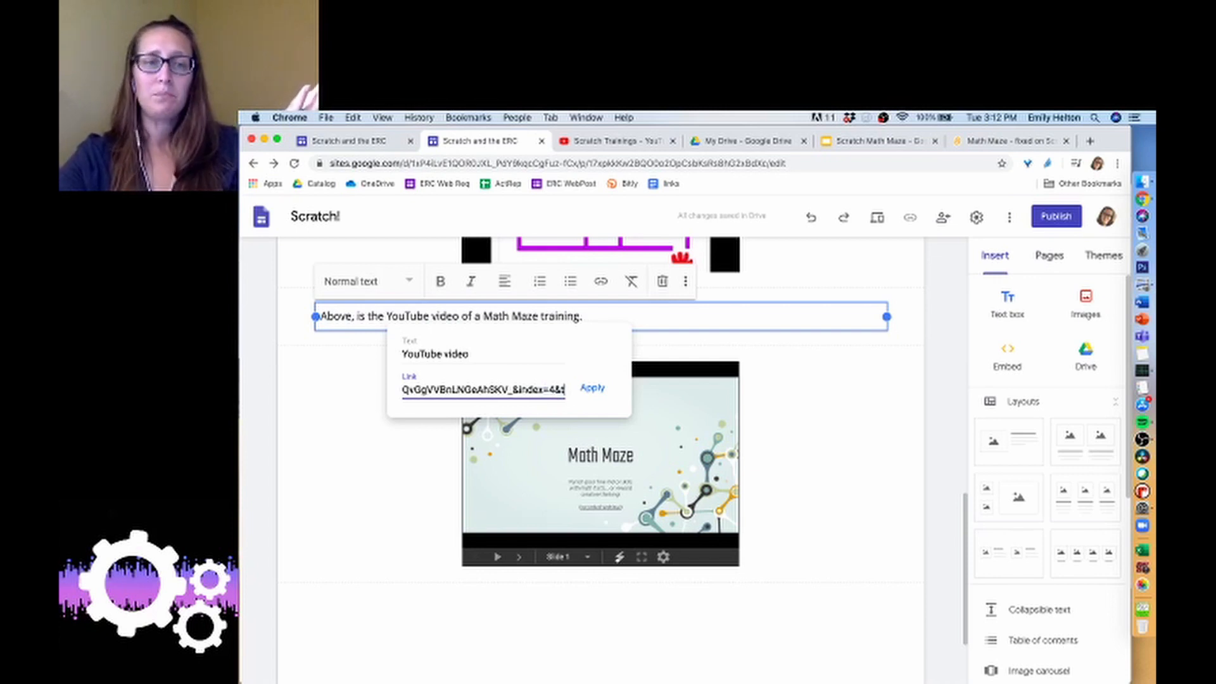
pyautogui.moveTo(448, 386); pyautogui.dragTo(373, 390)
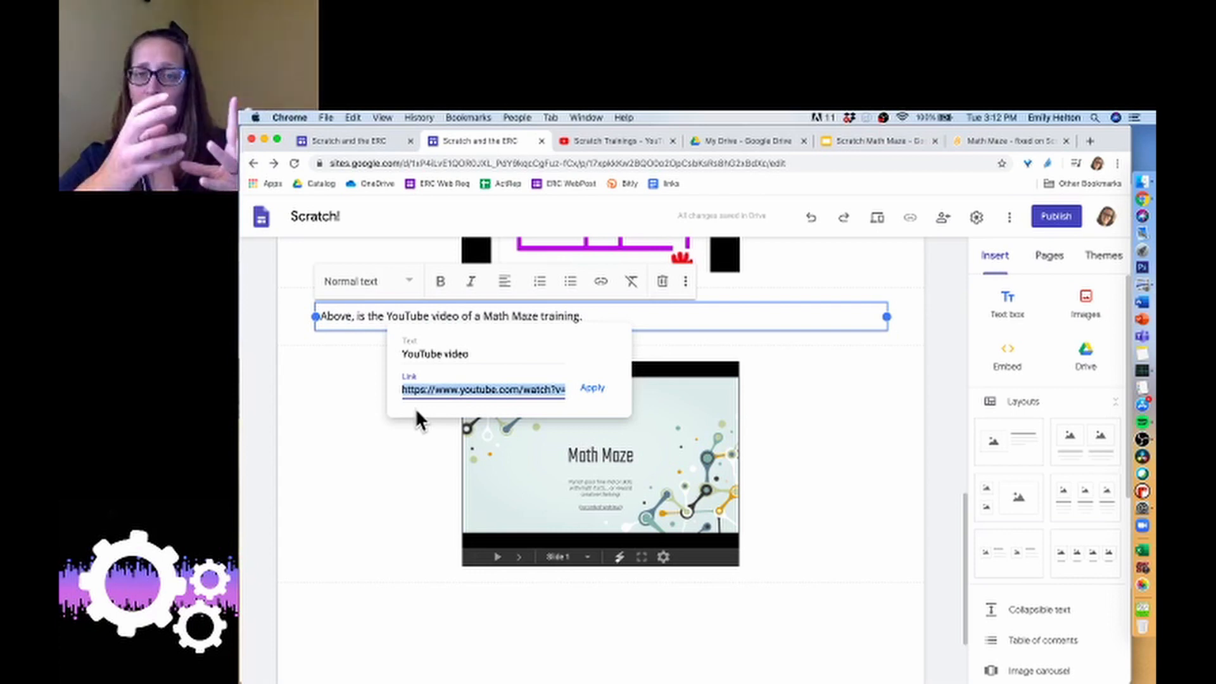
pyautogui.click(590, 393)
# Step: Add the sentence "Below is the documentation." after the Math Maze training sentence in the text box
pyautogui.click(612, 320)
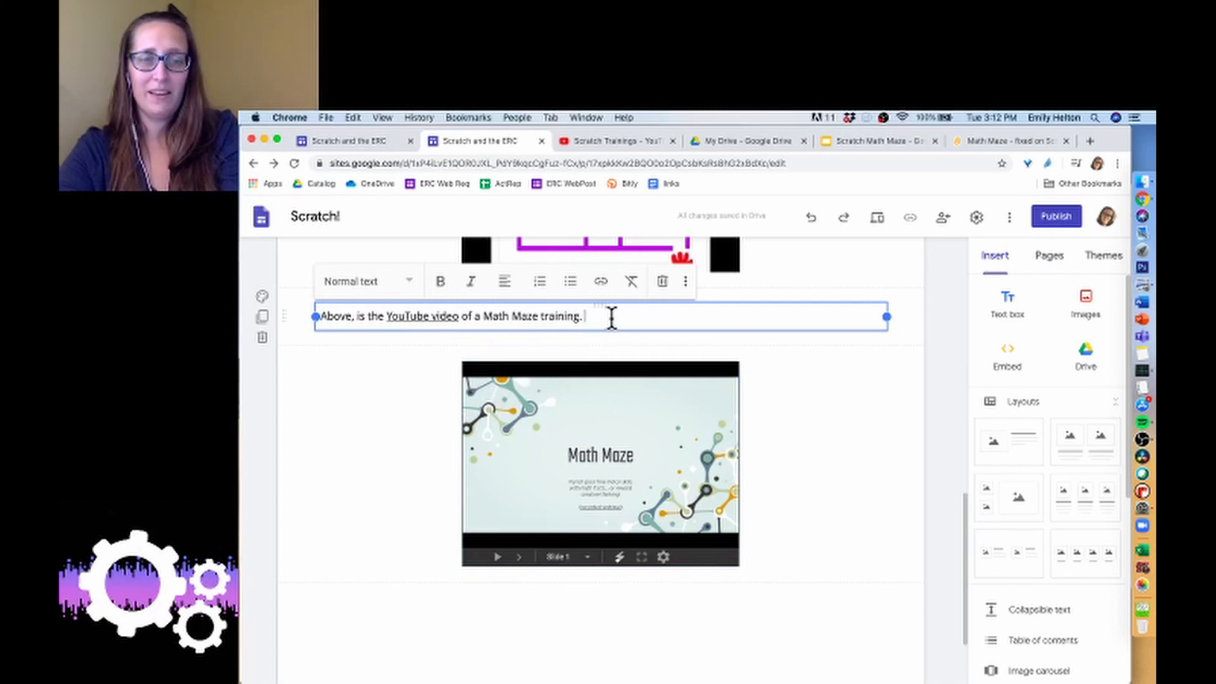
pyautogui.write('Below is the')
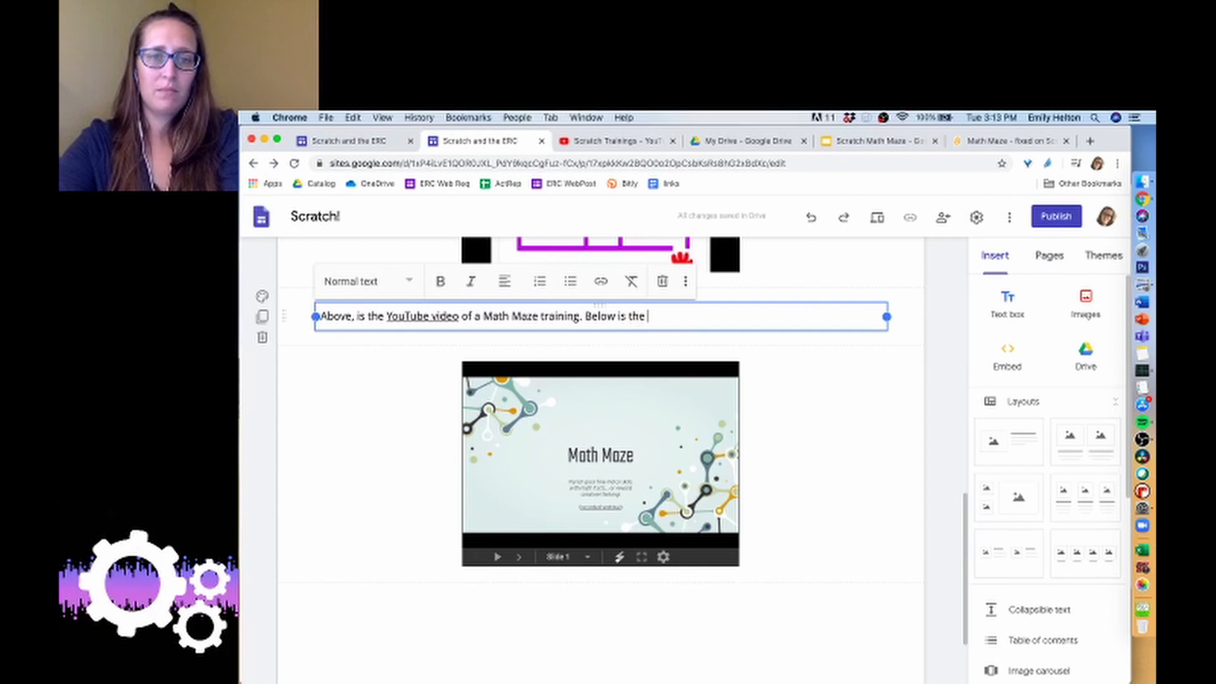
pyautogui.write(' documentation')
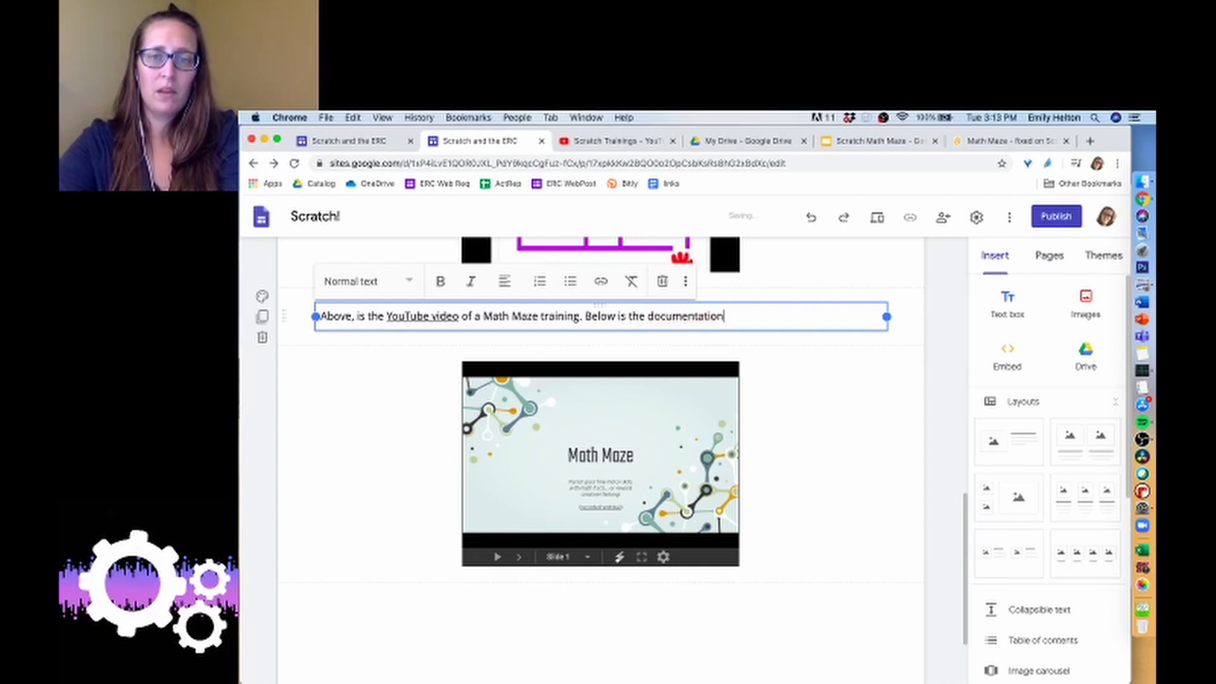
pyautogui.write('.')
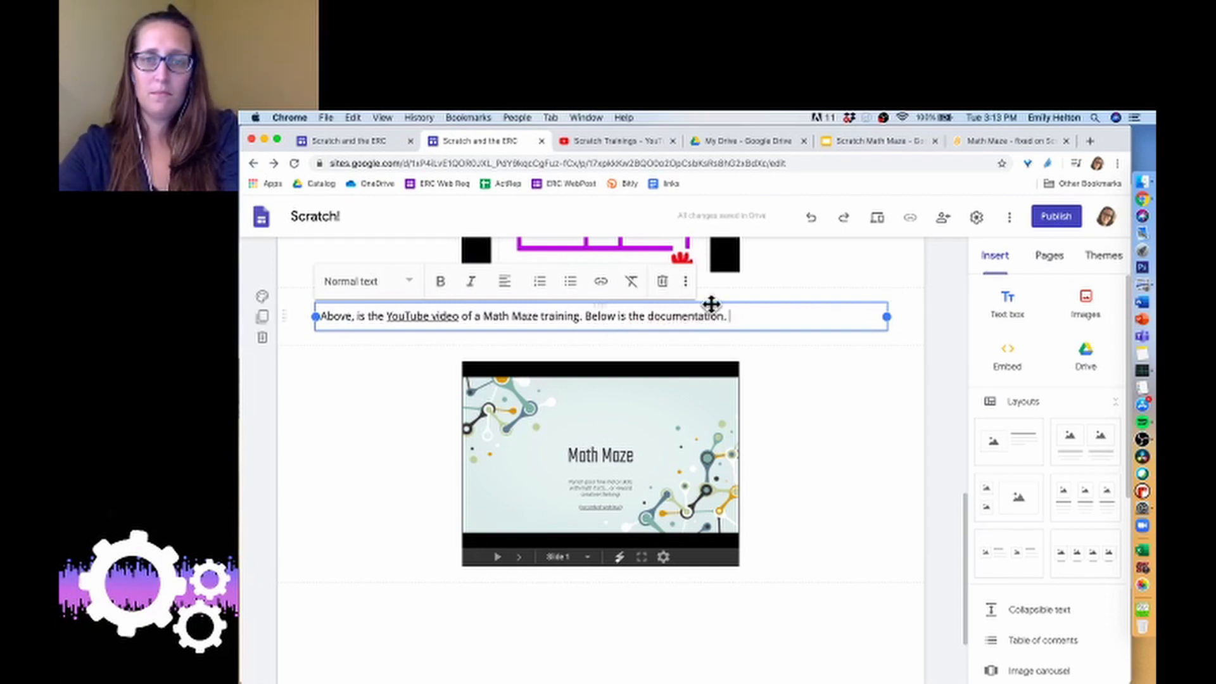
# Step: Switch to the Scratch Math Maze presentation in Google Slides and copy its sharing link
pyautogui.click(911, 143)
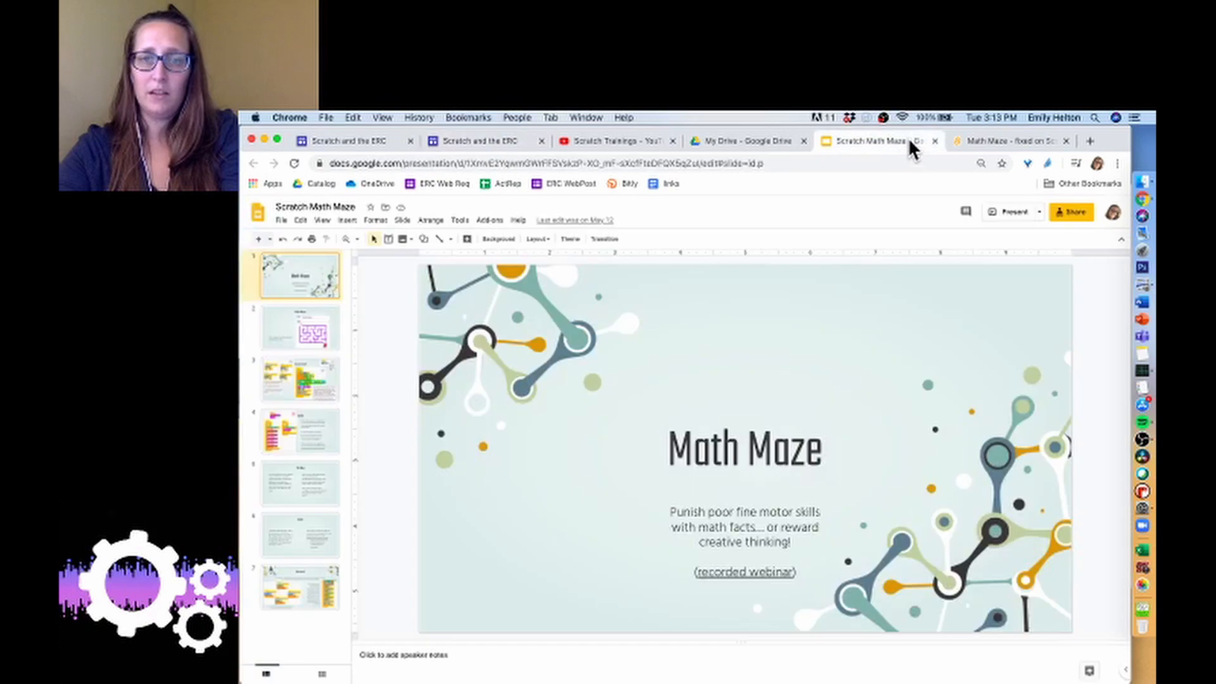
pyautogui.click(1071, 212)
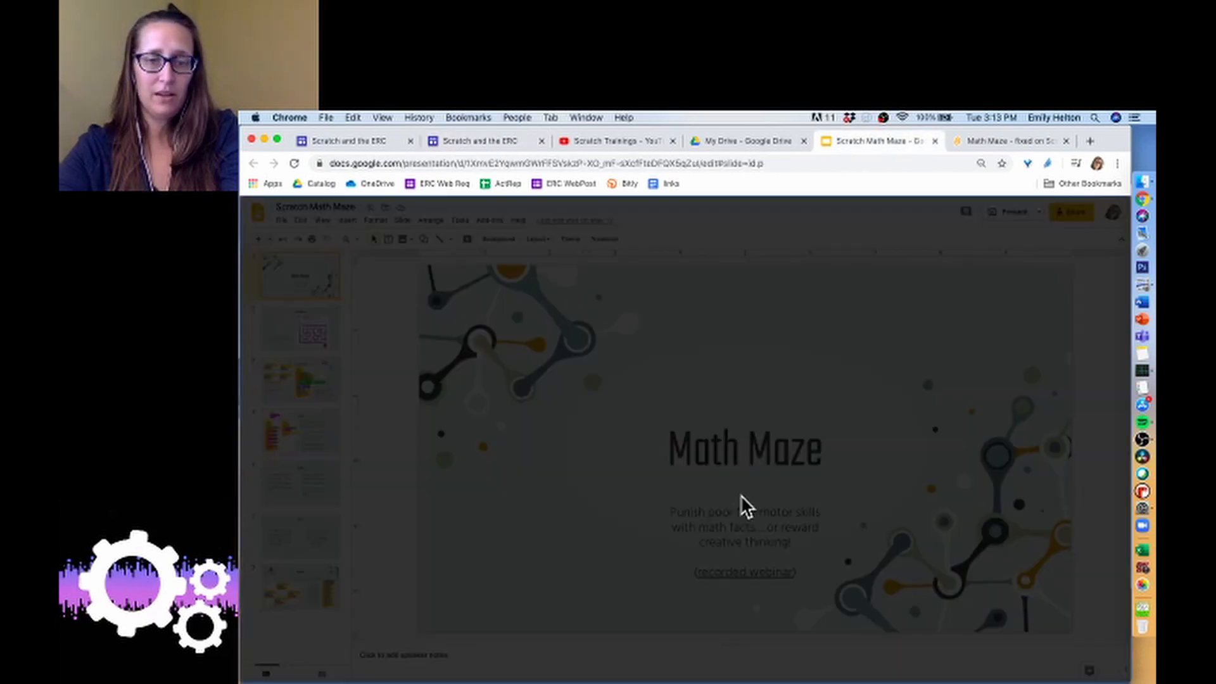
pyautogui.click(816, 602)
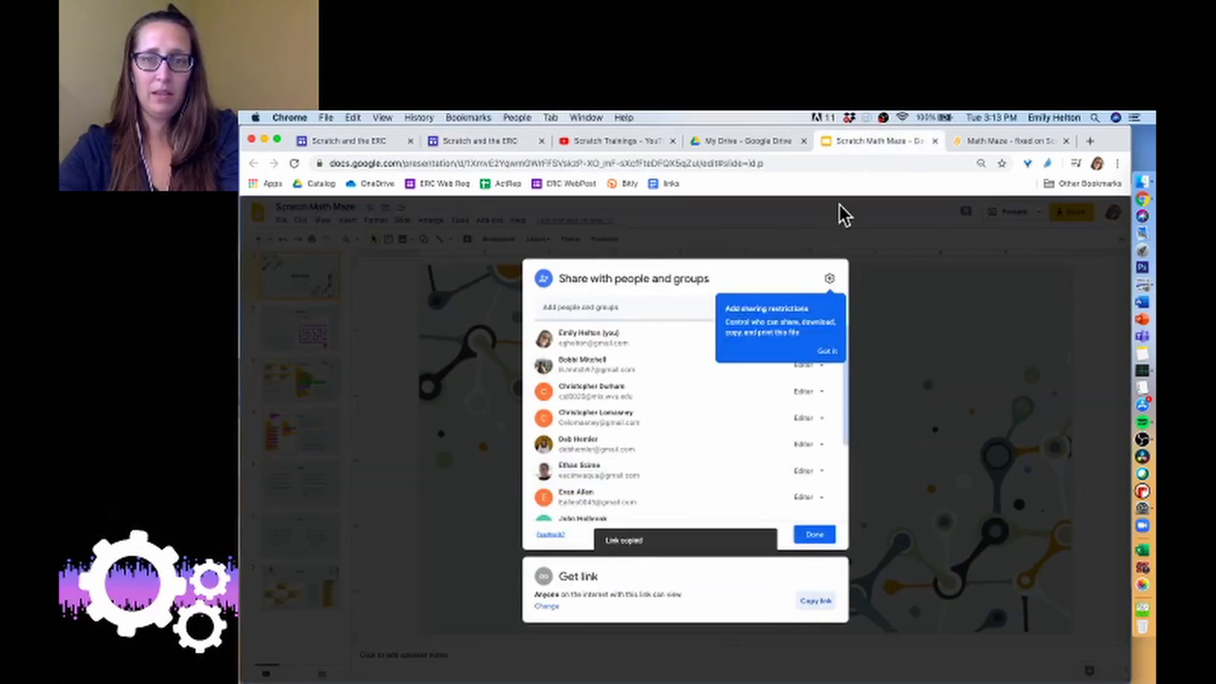
pyautogui.click(788, 217)
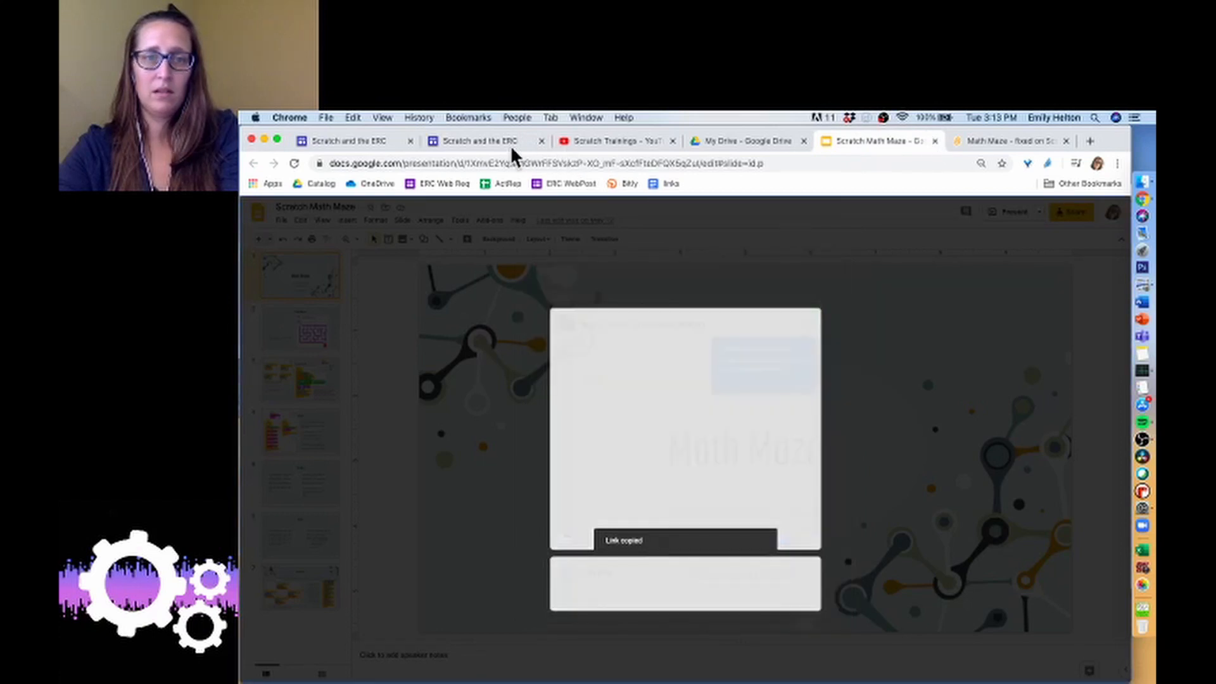
# Step: Return to the site editor and link the word "documentation" to the copied presentation link
pyautogui.click(482, 141)
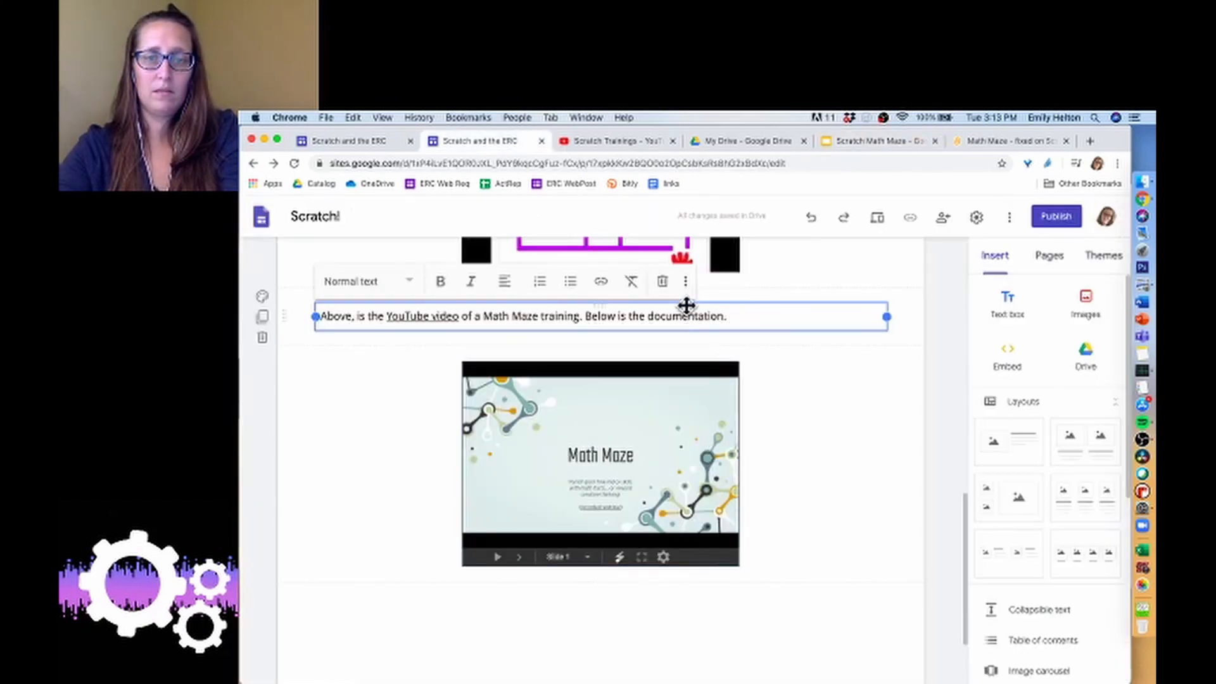
pyautogui.click(600, 281)
pyautogui.press('super+v')
pyautogui.click(859, 396)
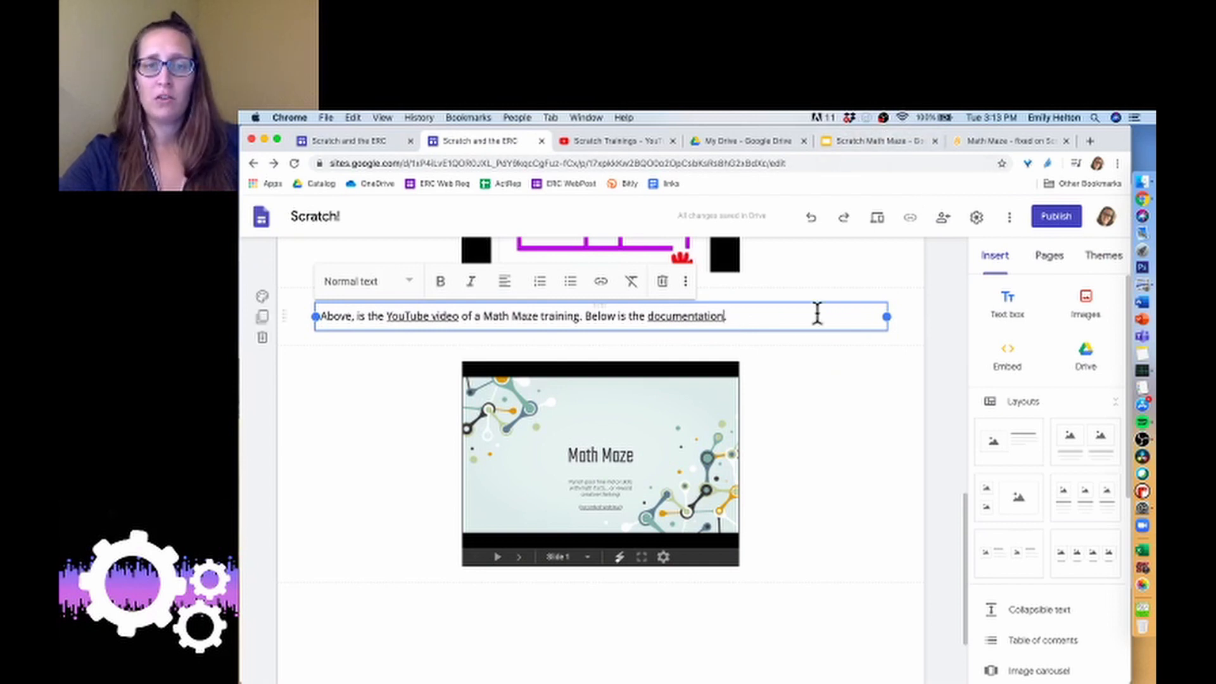
# Step: Center the text line between the Math Maze video and the slide presentation
pyautogui.click(503, 285)
pyautogui.click(506, 336)
pyautogui.click(824, 424)
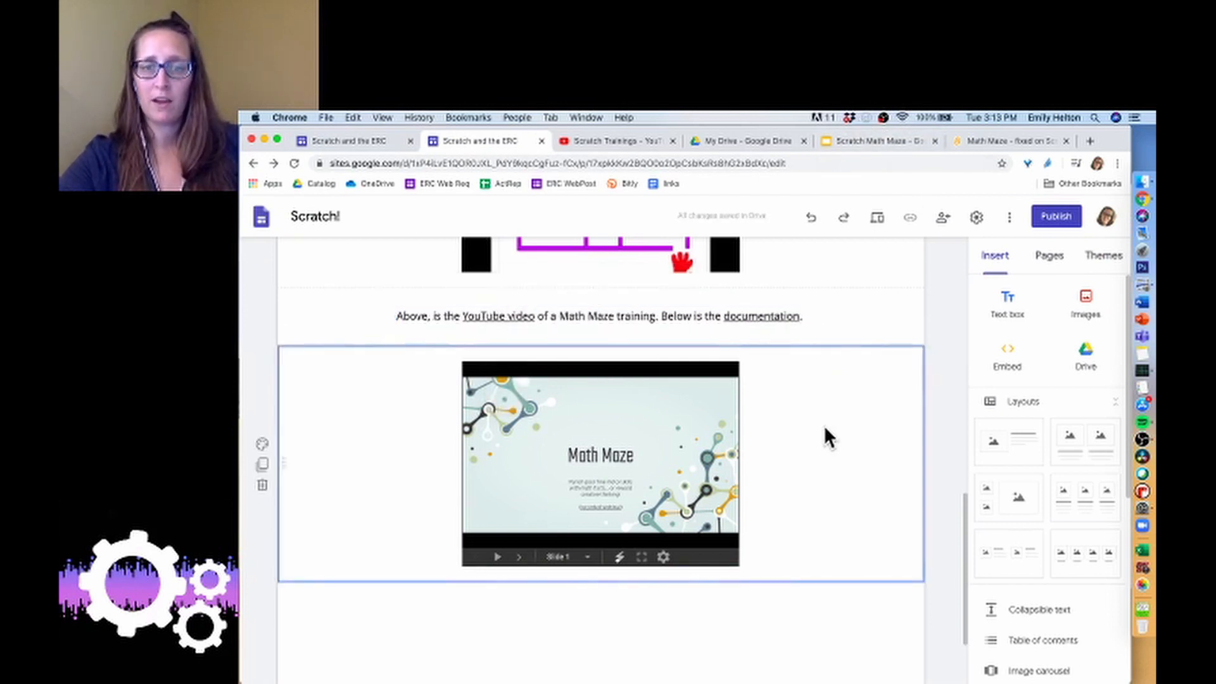
# Step: Open the site's Home page from the Math Maze page for editing
pyautogui.scroll(5, 825, 429)
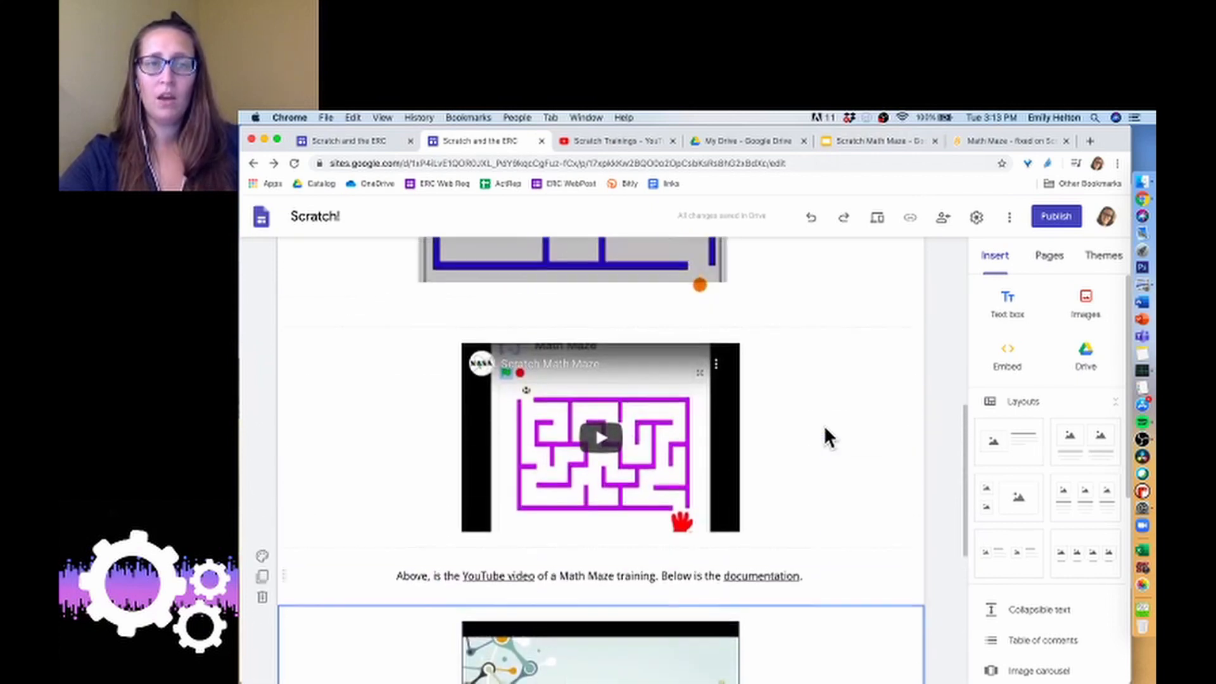
pyautogui.scroll(5, 829, 437)
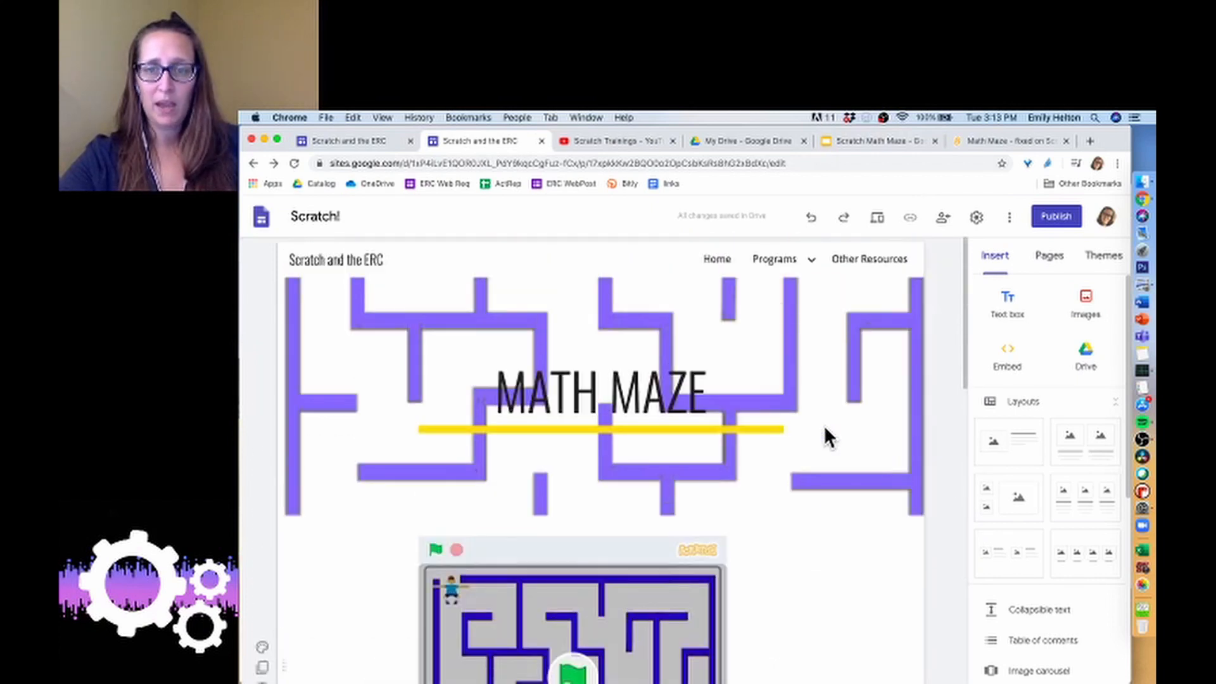
pyautogui.click(714, 260)
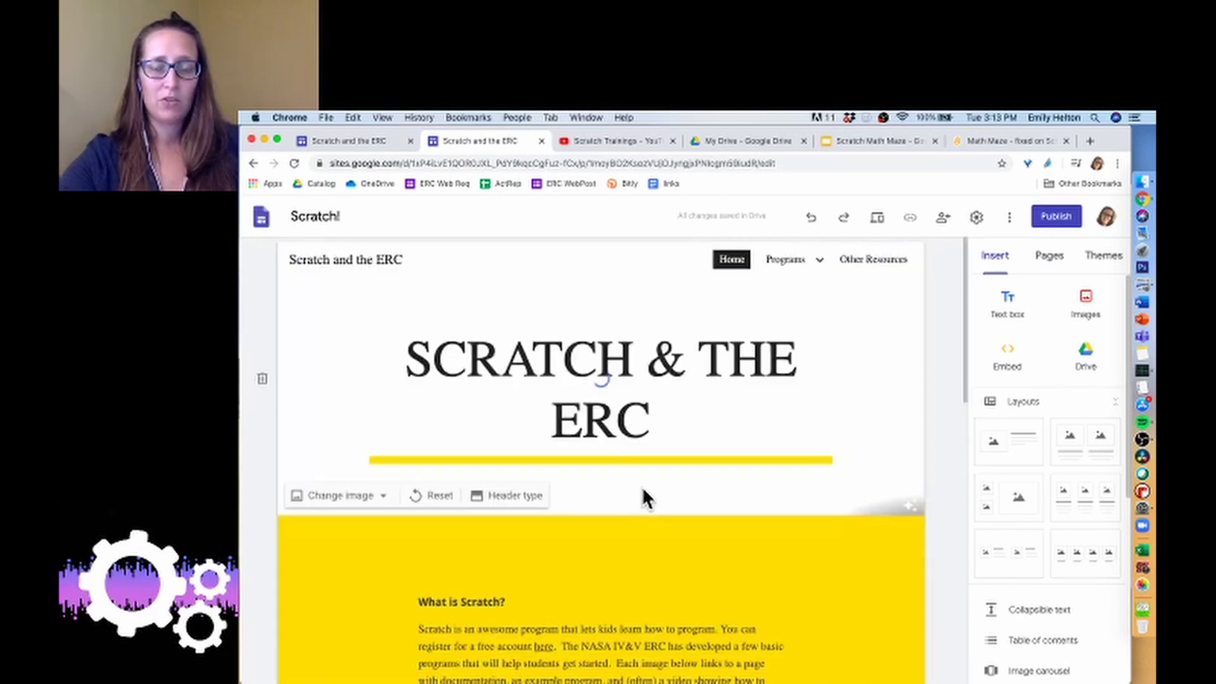
# Step: Link the "Math Maze" caption below the maze image on the Home page to the site's Math Maze page
pyautogui.scroll(-6, 641, 485)
pyautogui.scroll(-5, 644, 490)
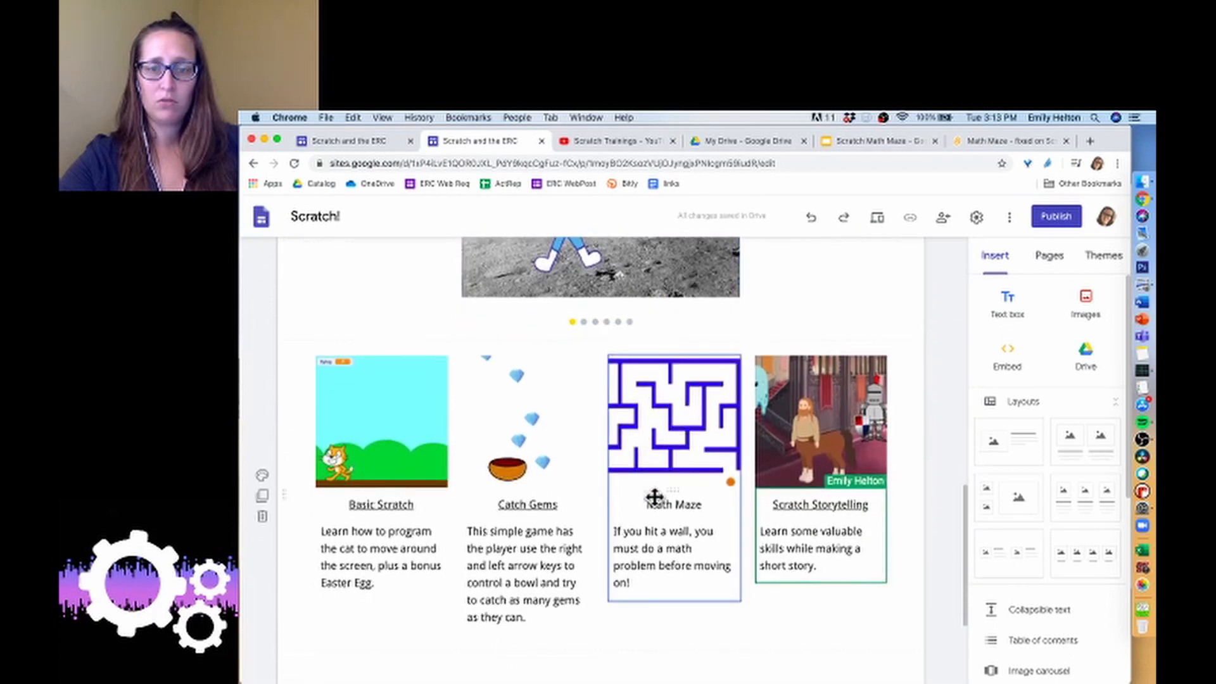
pyautogui.click(674, 507)
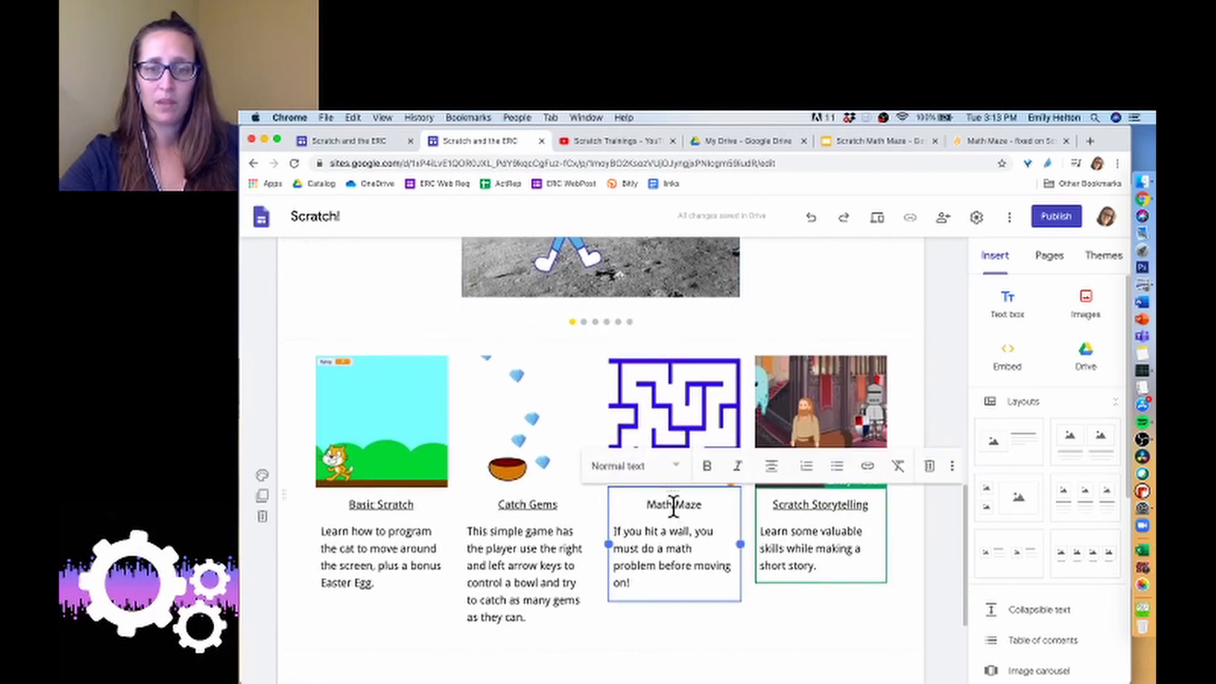
pyautogui.moveTo(647, 505); pyautogui.dragTo(704, 505)
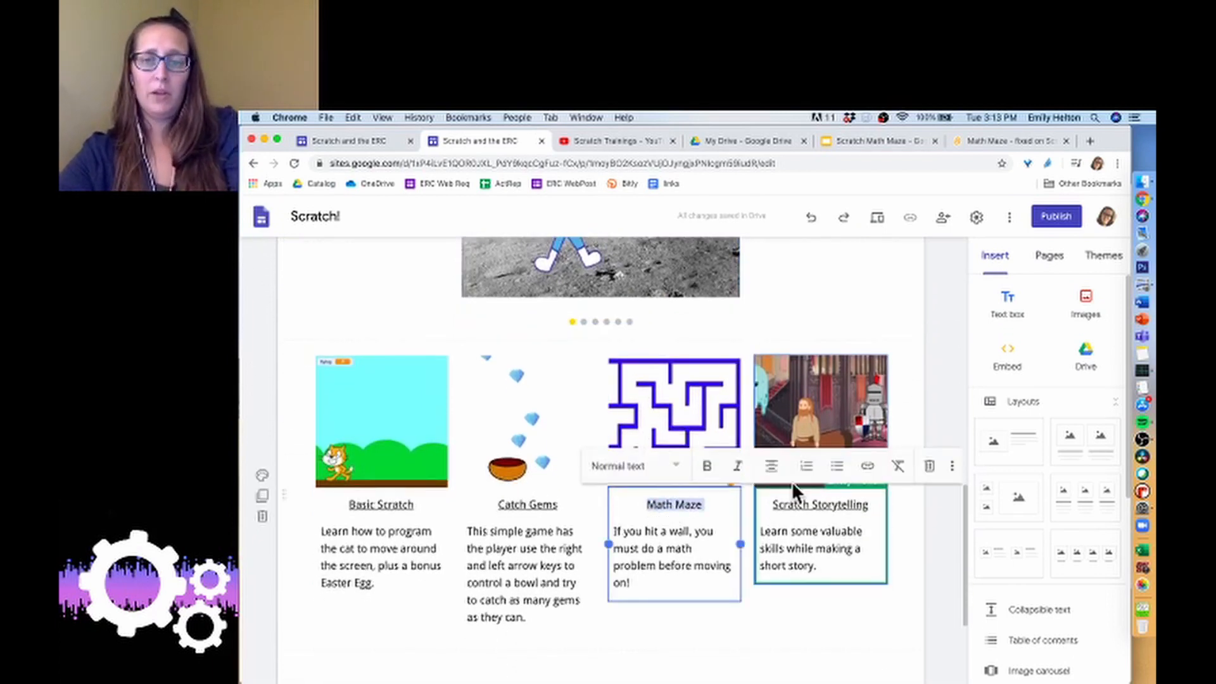
pyautogui.click(868, 465)
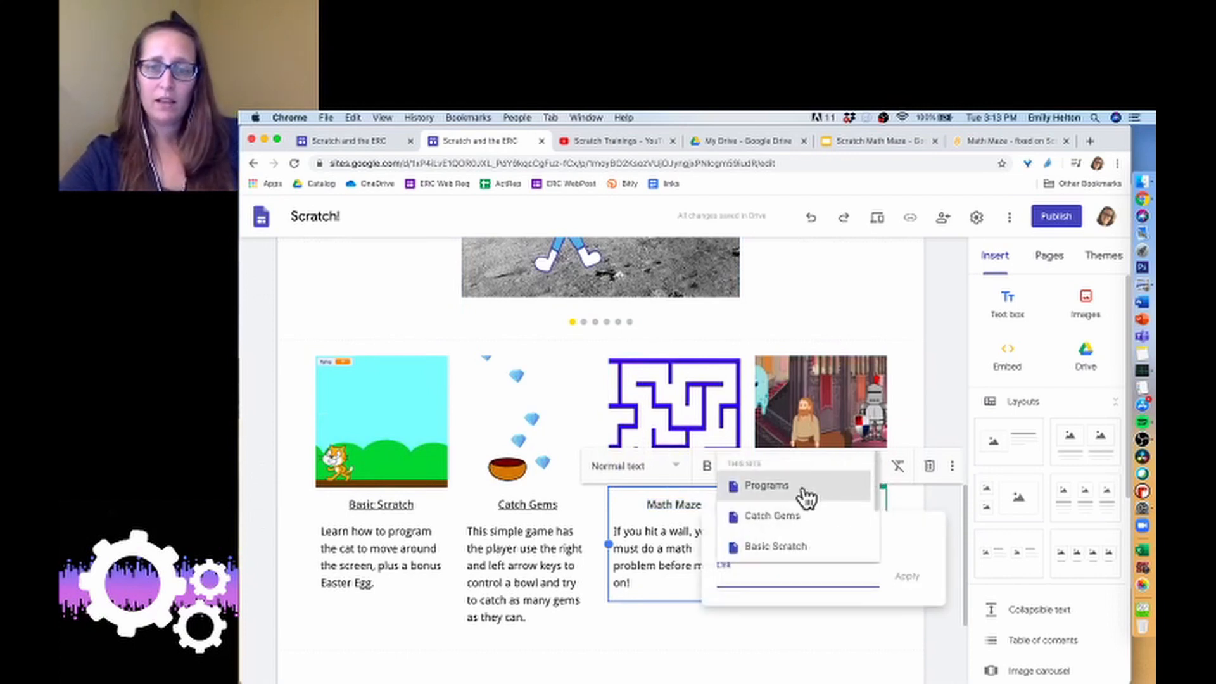
pyautogui.scroll(-1, 784, 523)
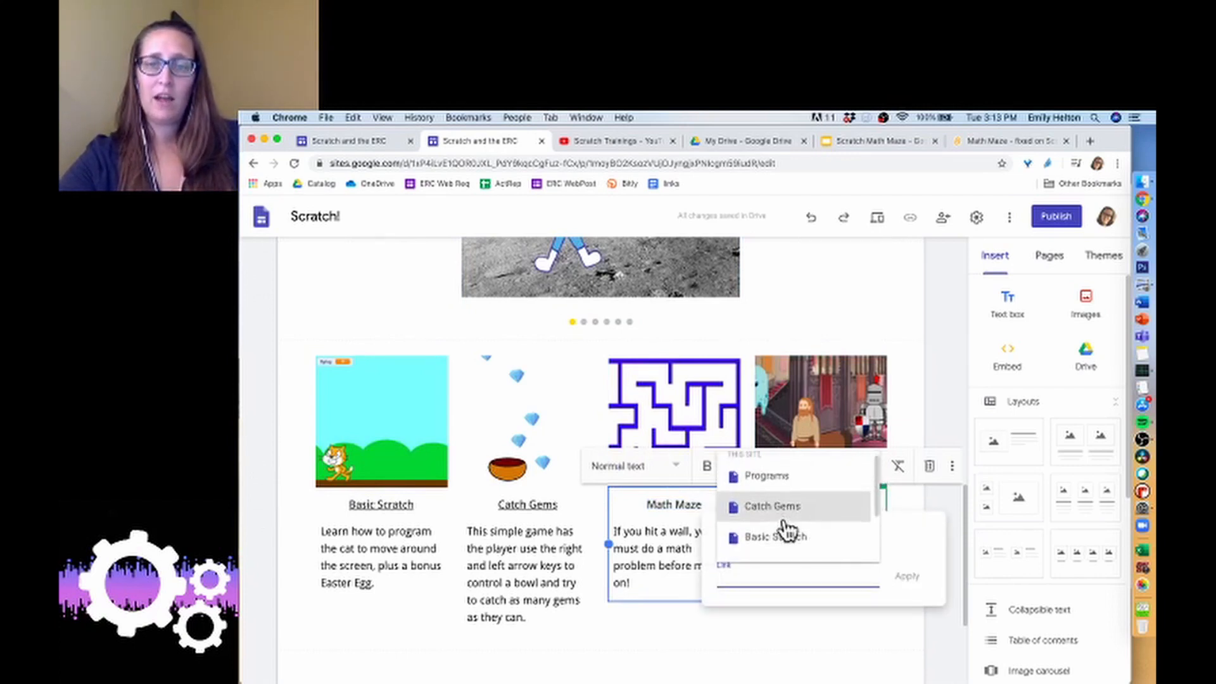
pyautogui.scroll(-3, 786, 529)
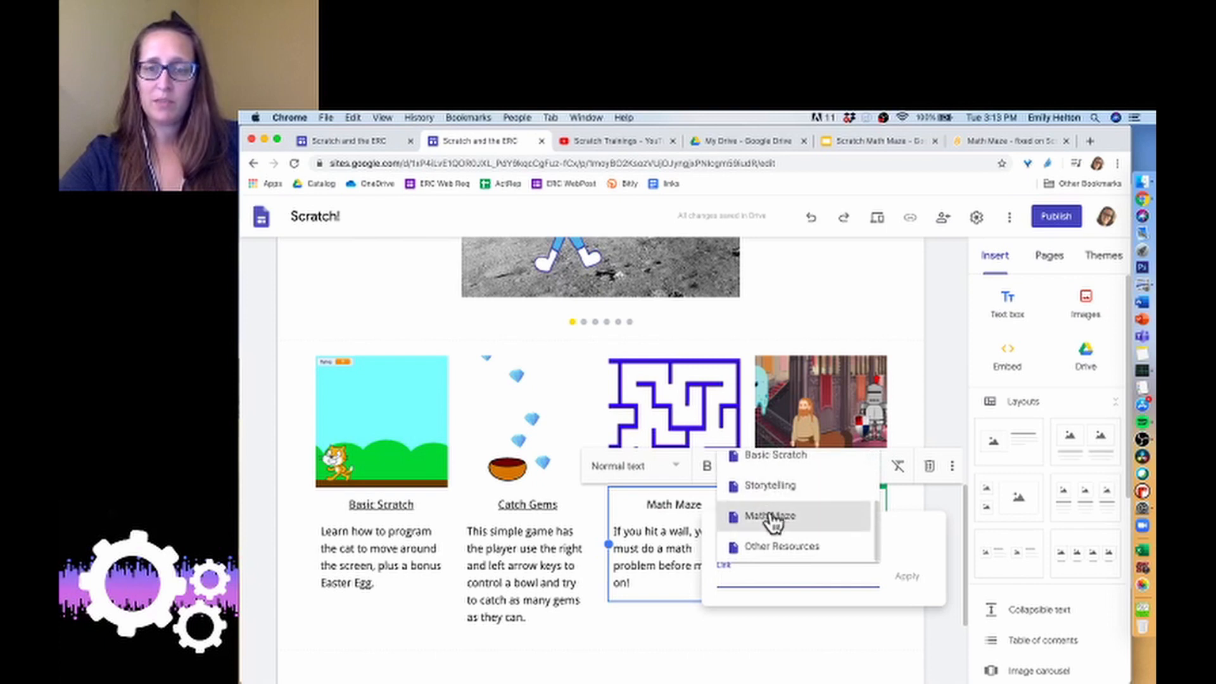
pyautogui.click(769, 517)
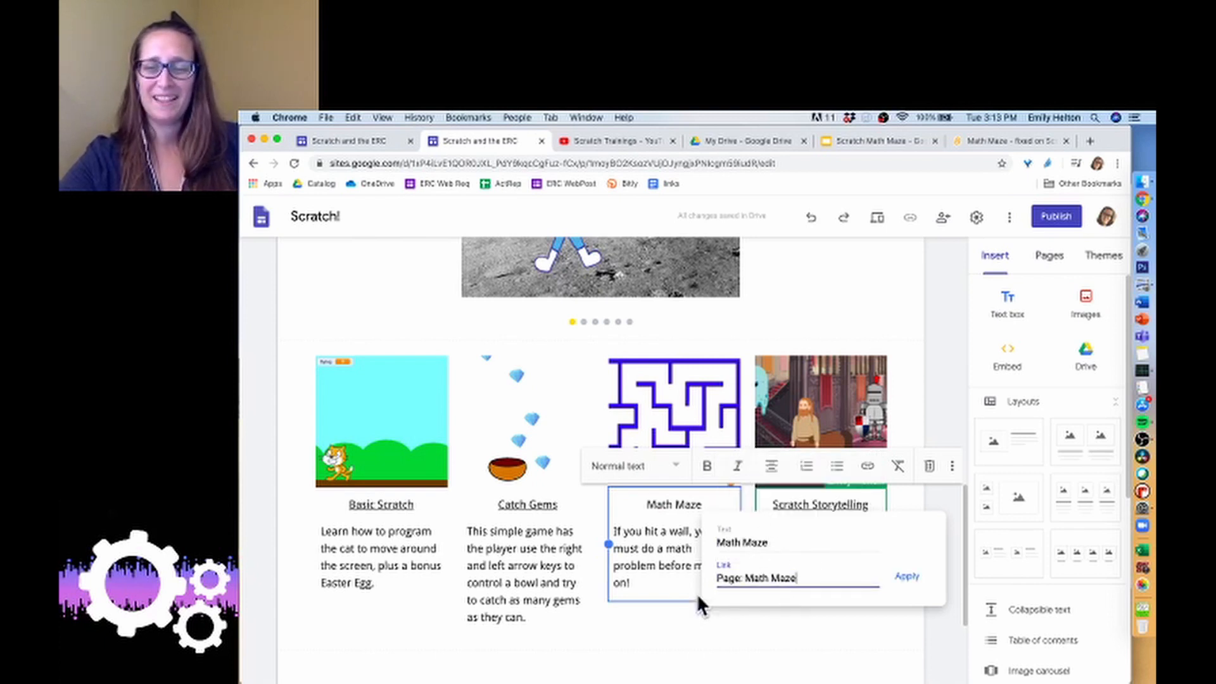
pyautogui.click(910, 578)
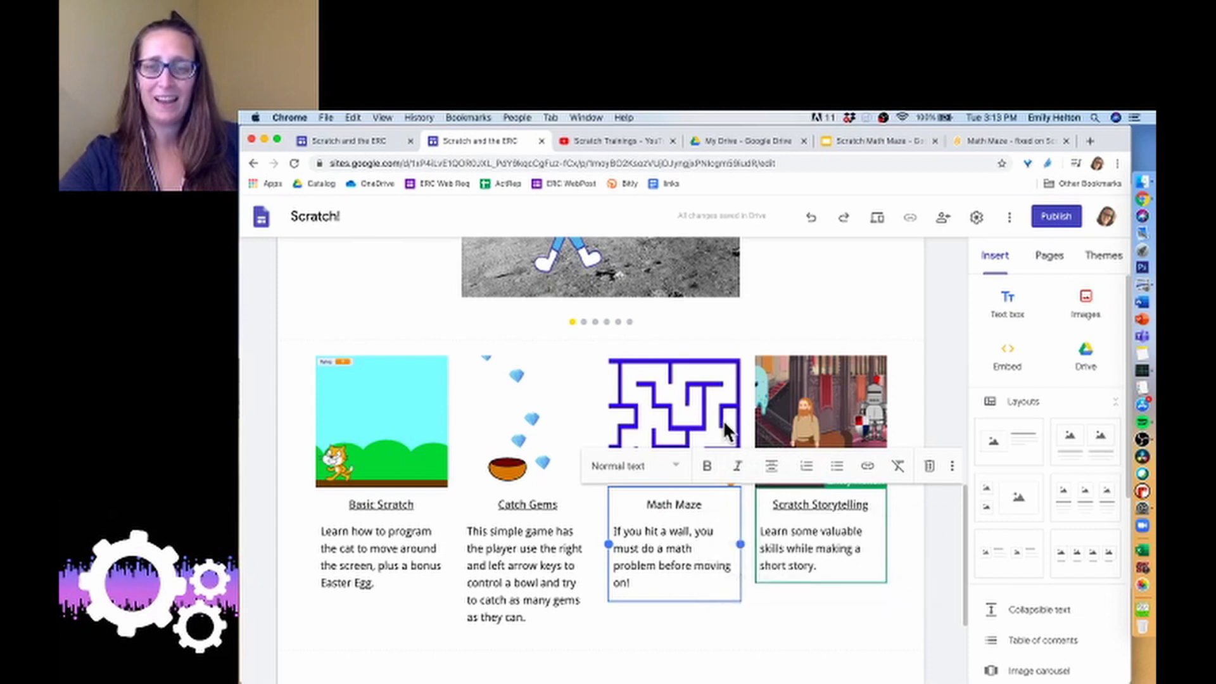
# Step: Link the maze image above the Math Maze caption to the site's Math Maze page
pyautogui.click(677, 407)
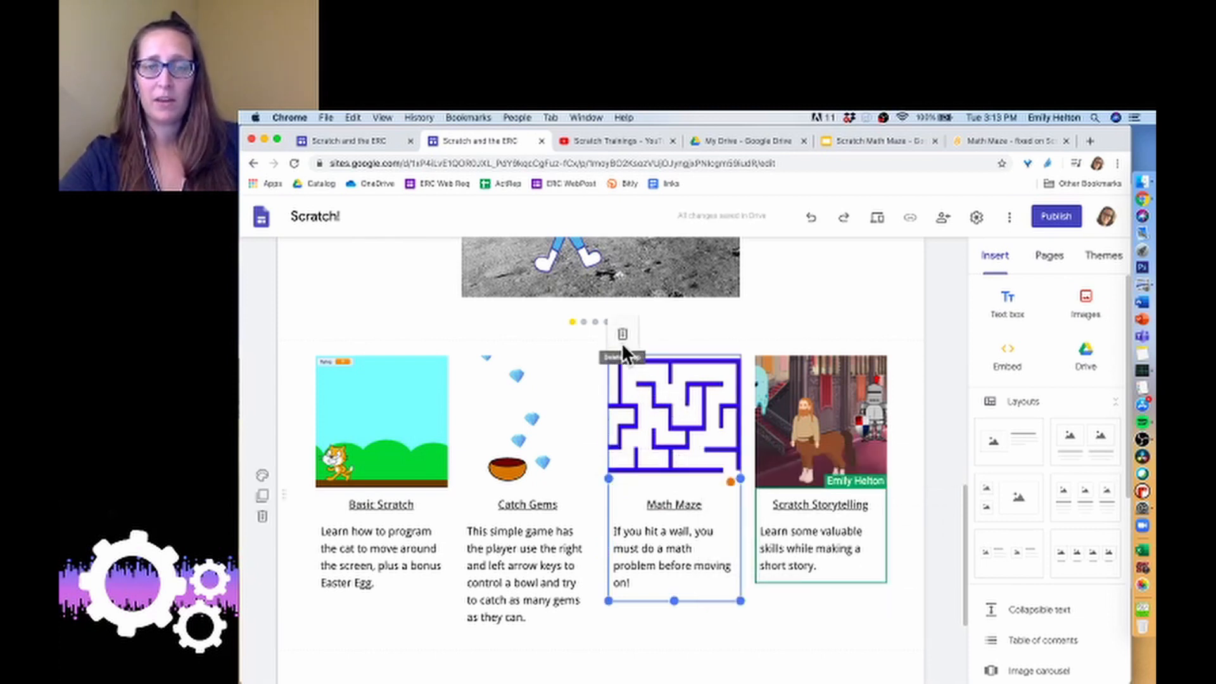
pyautogui.click(659, 415)
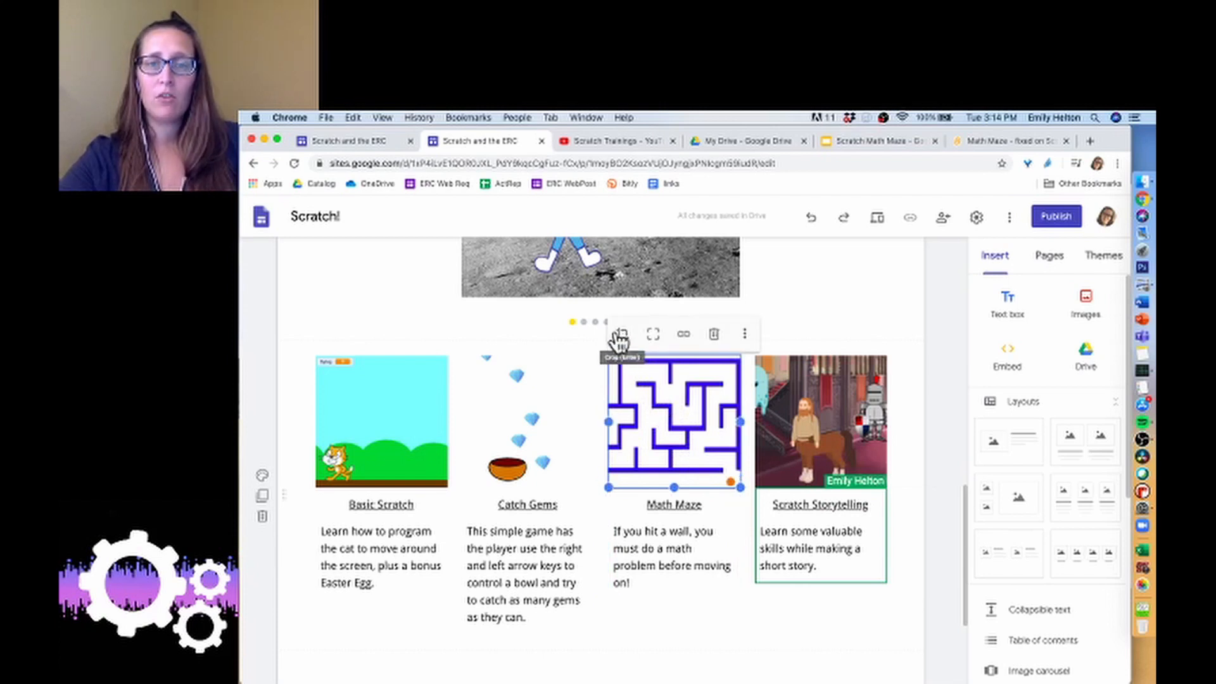
pyautogui.click(684, 335)
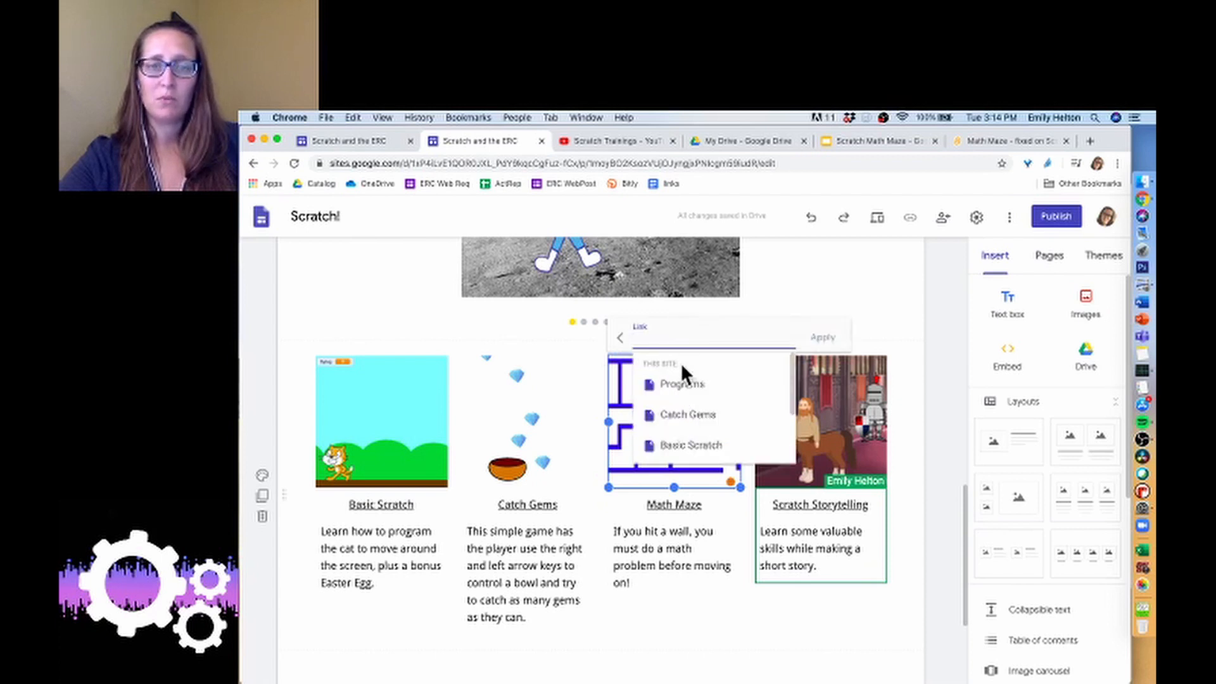
pyautogui.scroll(-3, 678, 417)
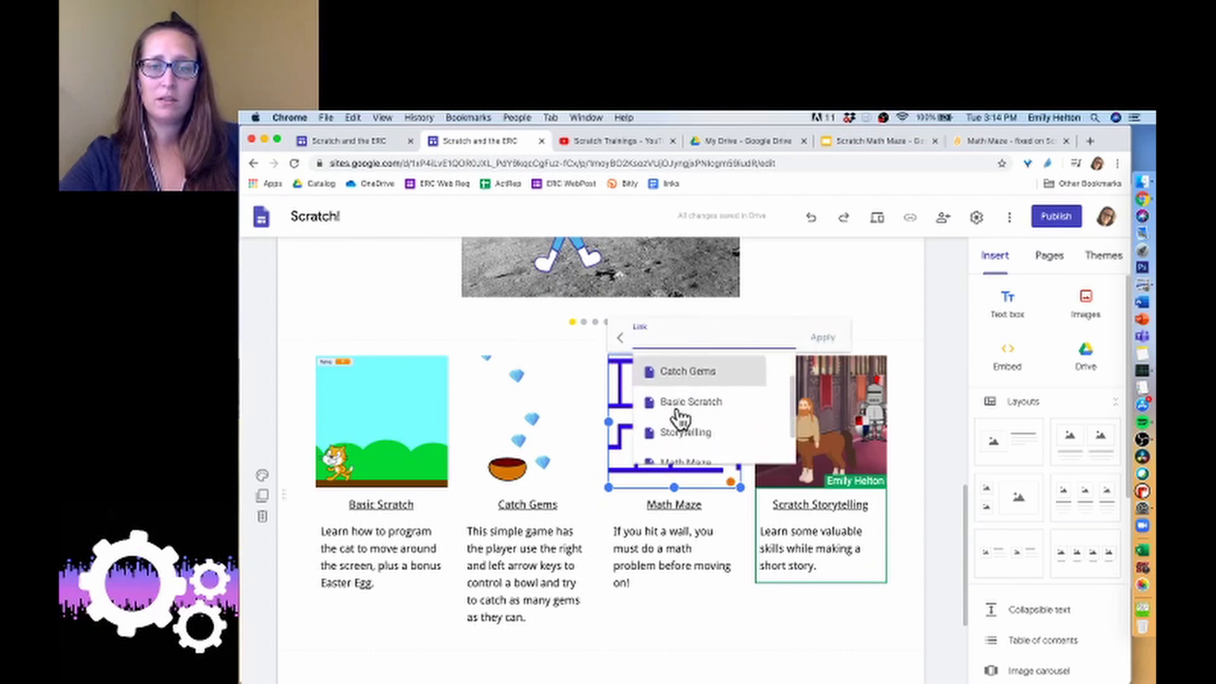
pyautogui.click(684, 461)
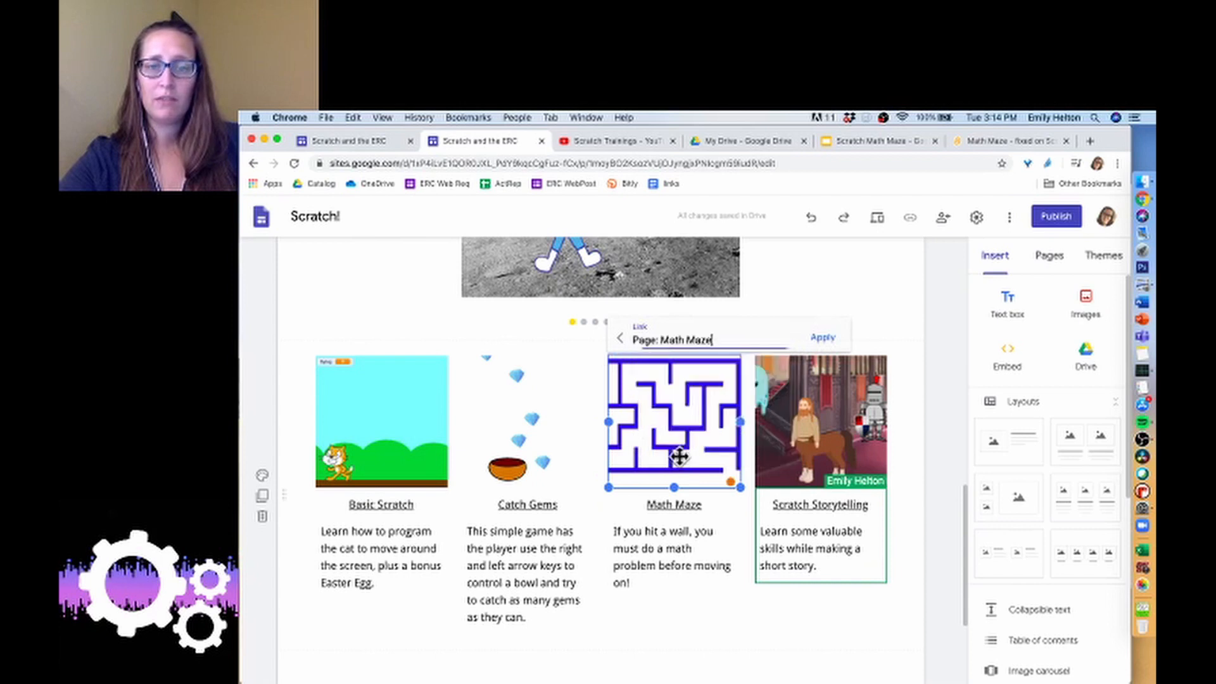
pyautogui.click(822, 338)
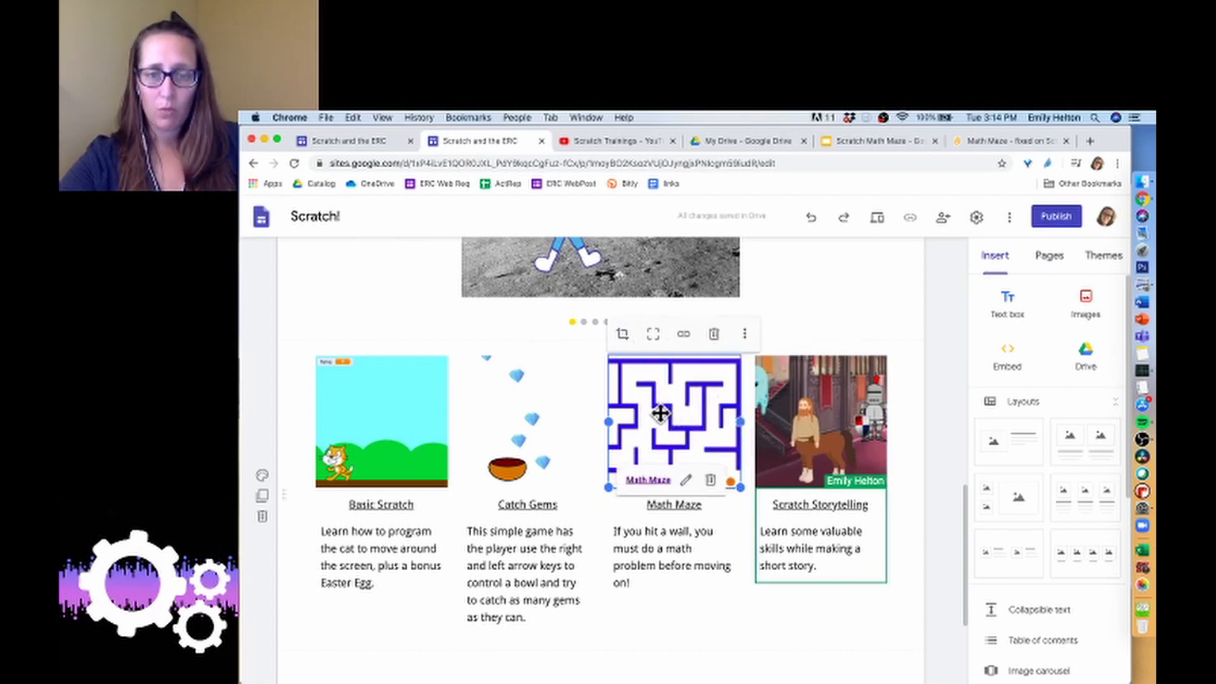
# Step: Reposition the maze image within its crop frame on the Home page to show the maze's left edge and the character
pyautogui.click(664, 409)
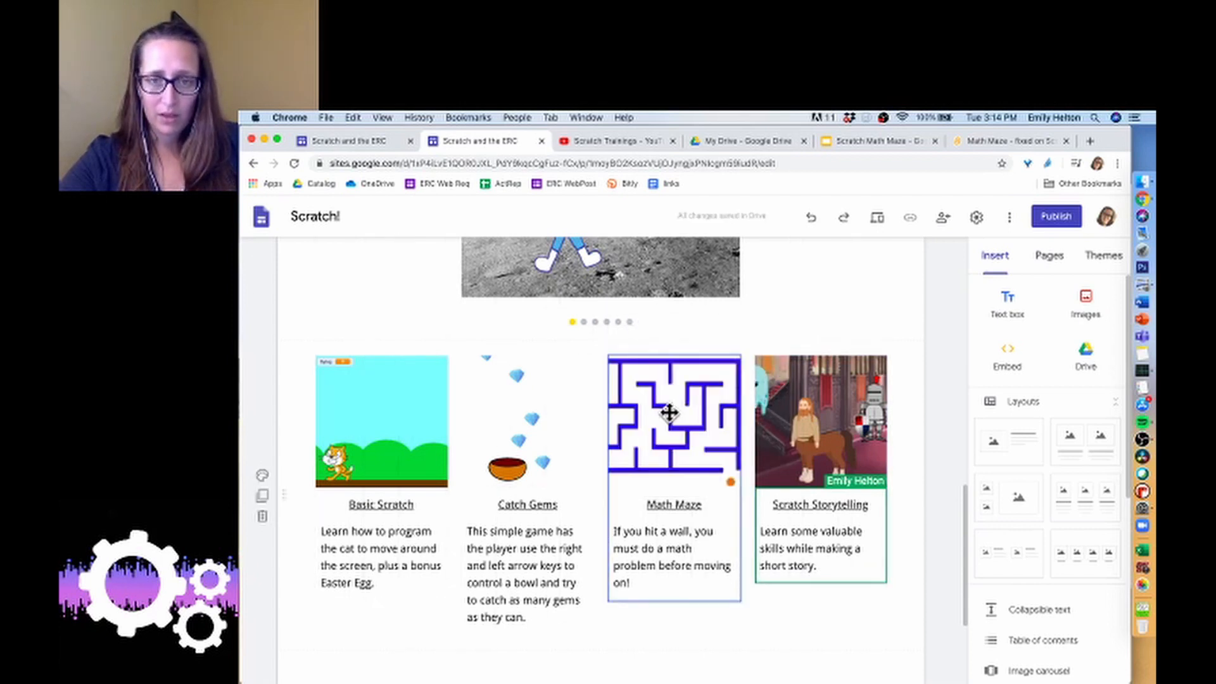
pyautogui.doubleClick(642, 379)
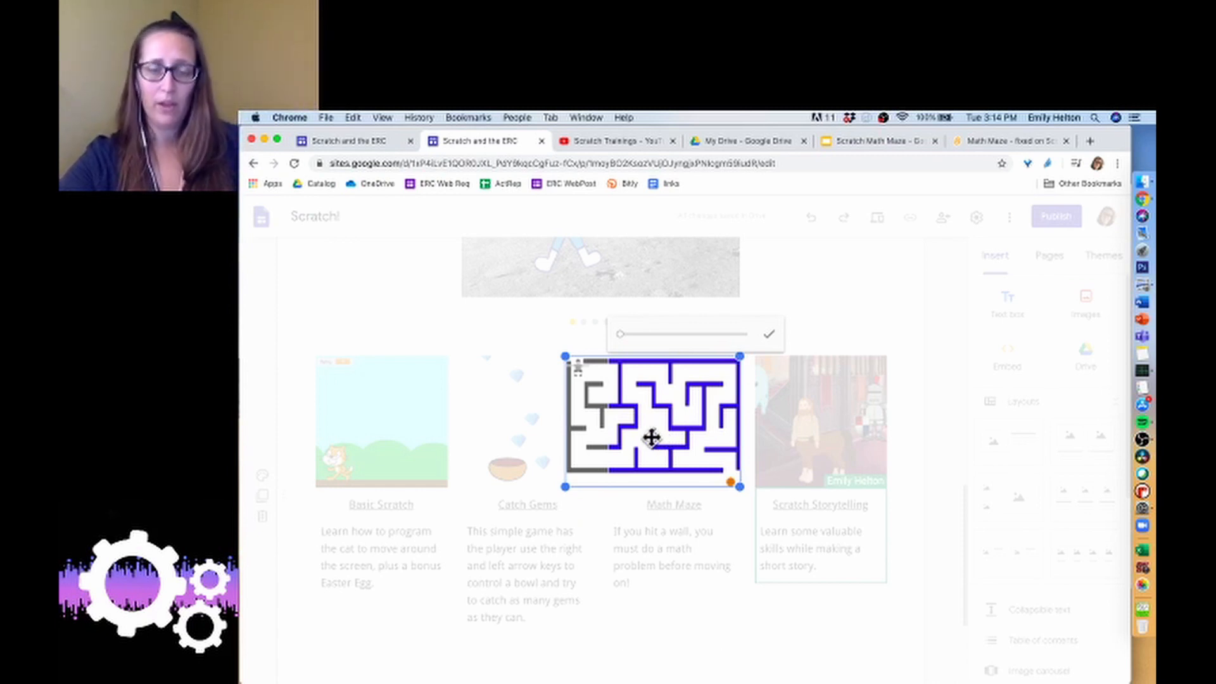
pyautogui.moveTo(651, 437); pyautogui.dragTo(695, 436)
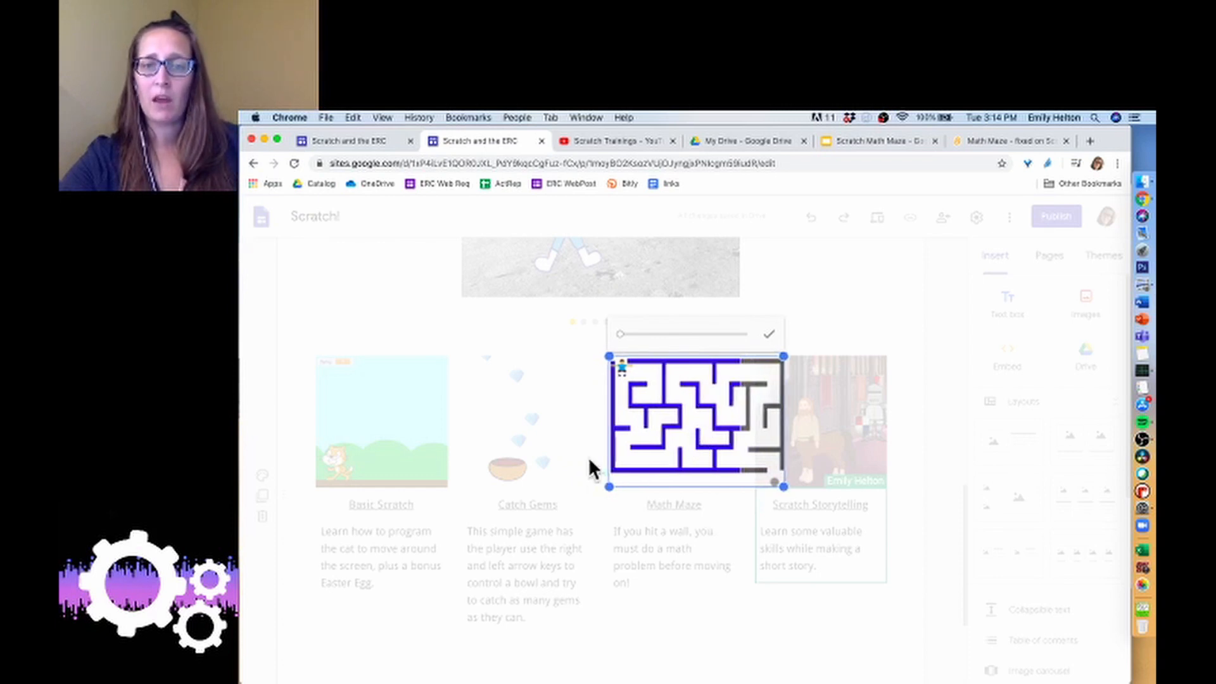
pyautogui.moveTo(627, 346); pyautogui.dragTo(602, 343)
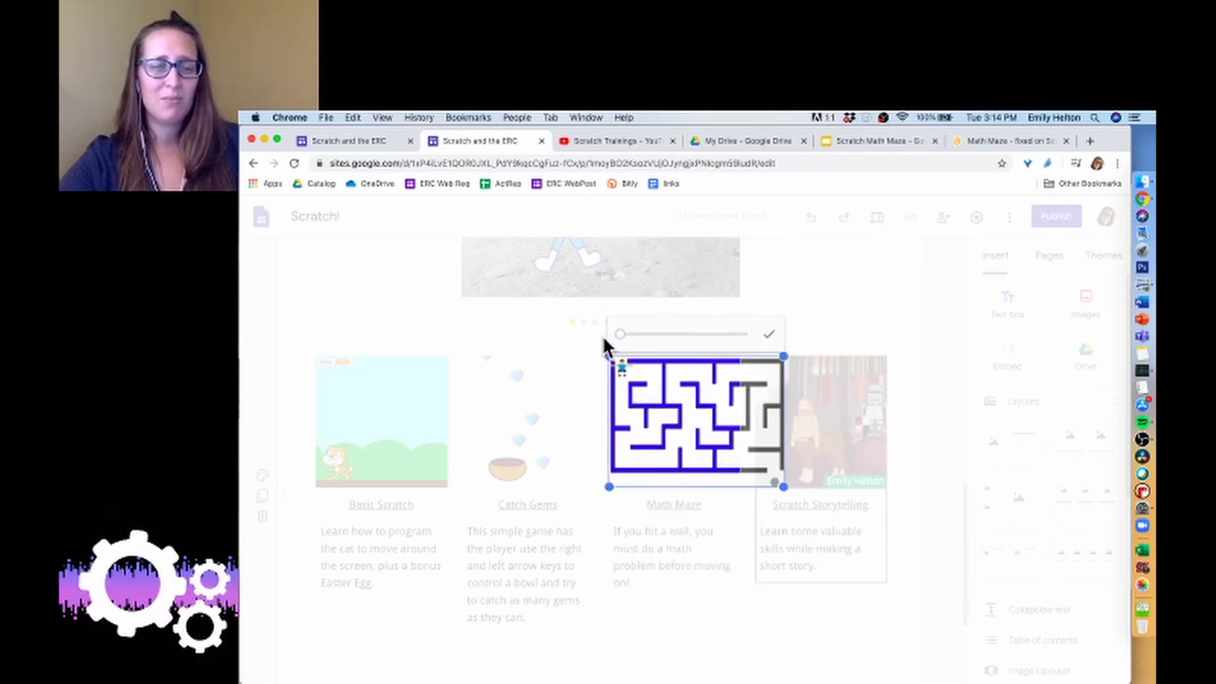
pyautogui.click(647, 515)
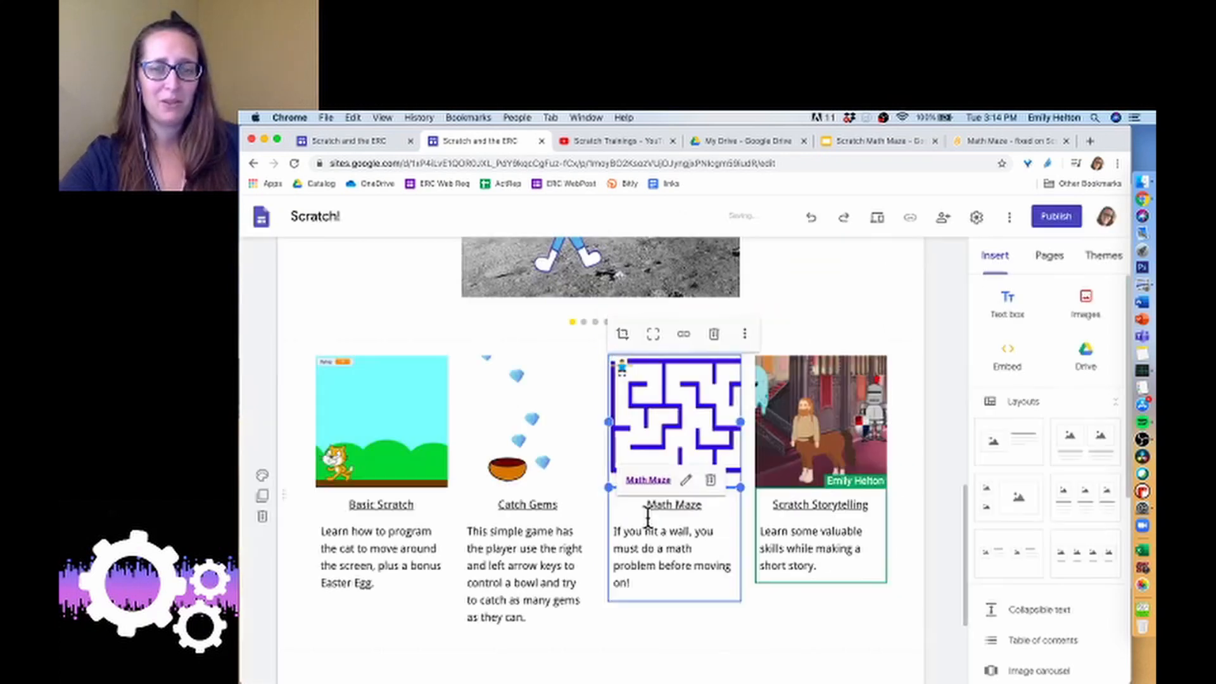
pyautogui.doubleClick(642, 412)
pyautogui.moveTo(612, 488); pyautogui.dragTo(617, 488)
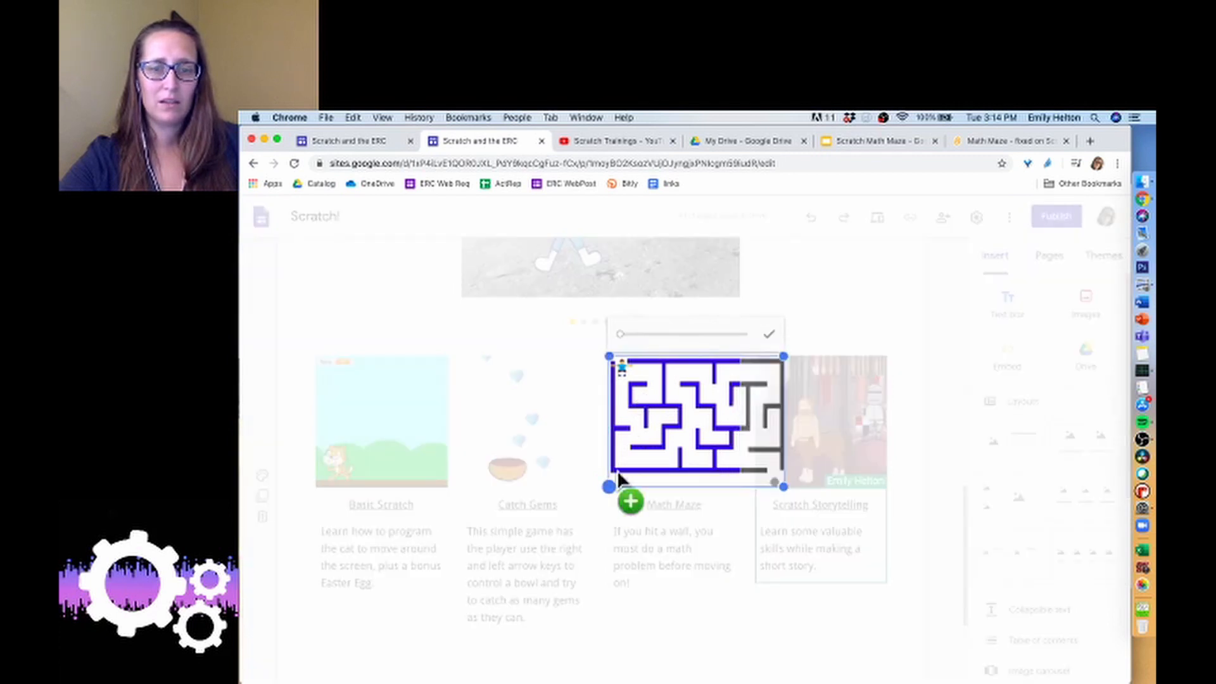
pyautogui.click(650, 522)
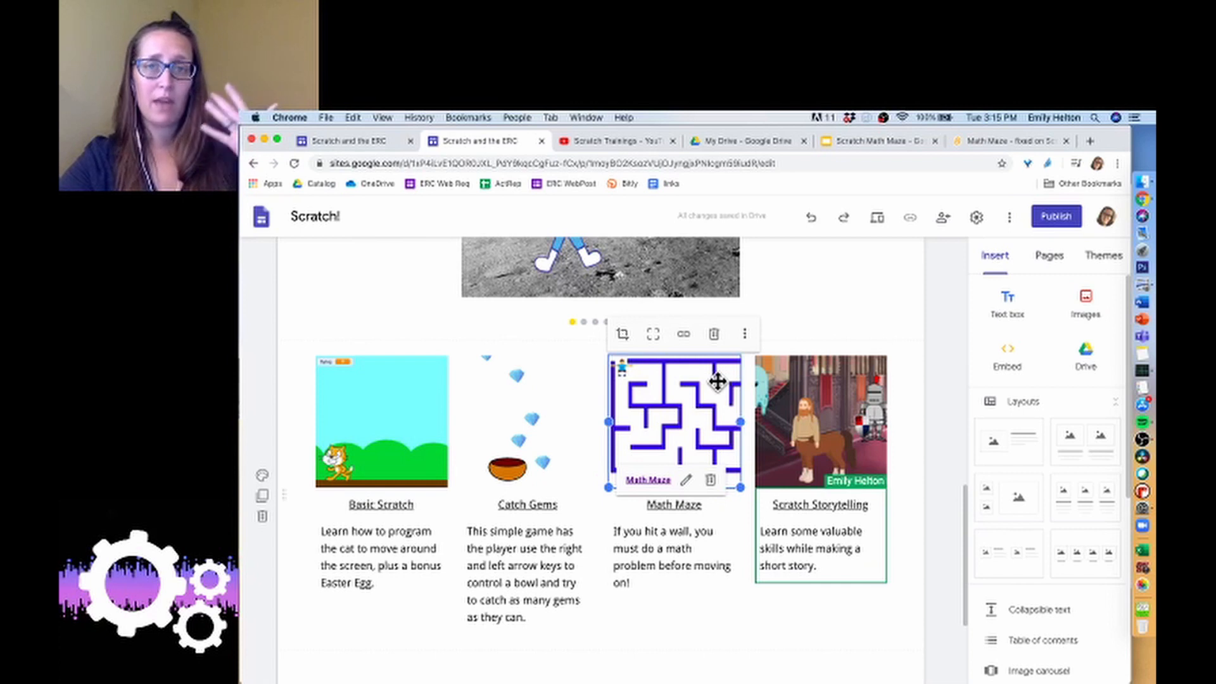
# Step: Apply the alt text "a simple maze with a basketball icon" to the Math Maze image
pyautogui.click(745, 333)
pyautogui.click(724, 346)
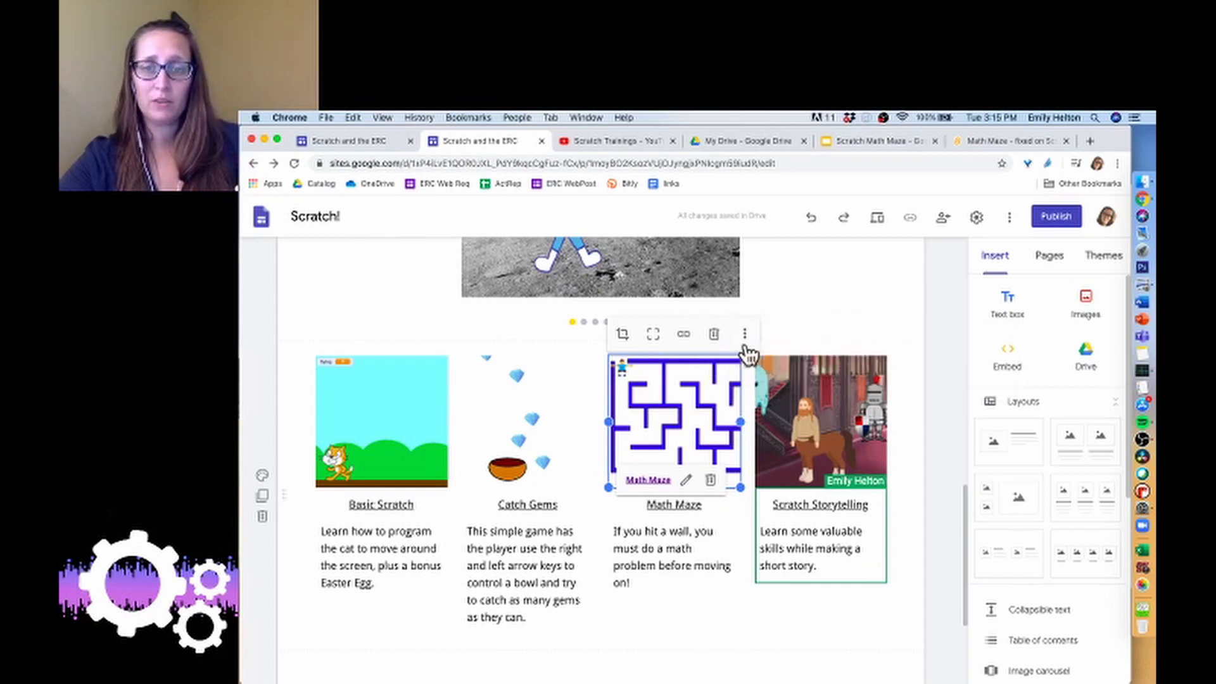
pyautogui.click(747, 335)
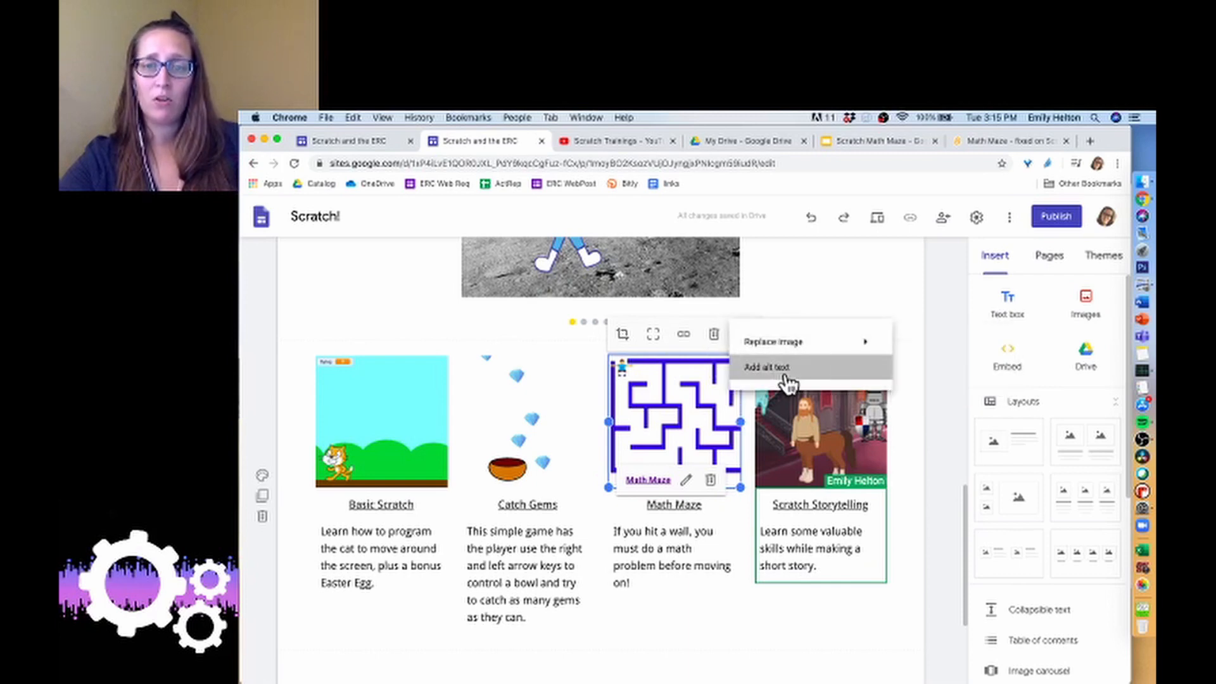
pyautogui.click(785, 370)
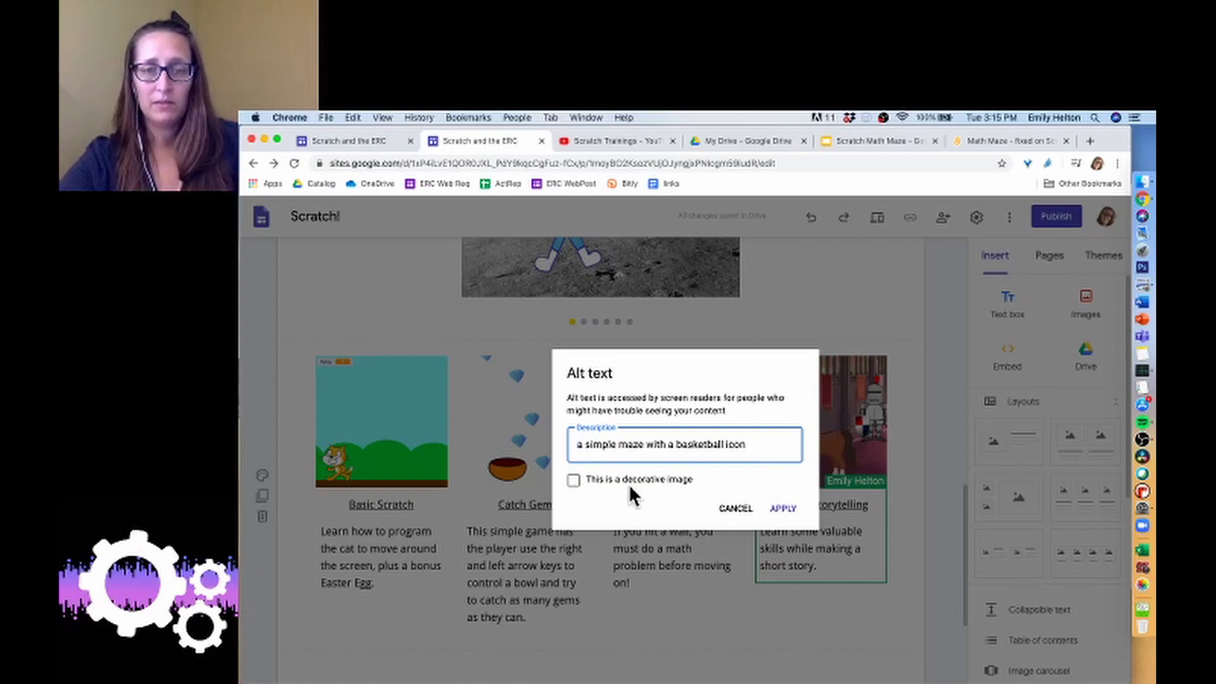
pyautogui.click(783, 510)
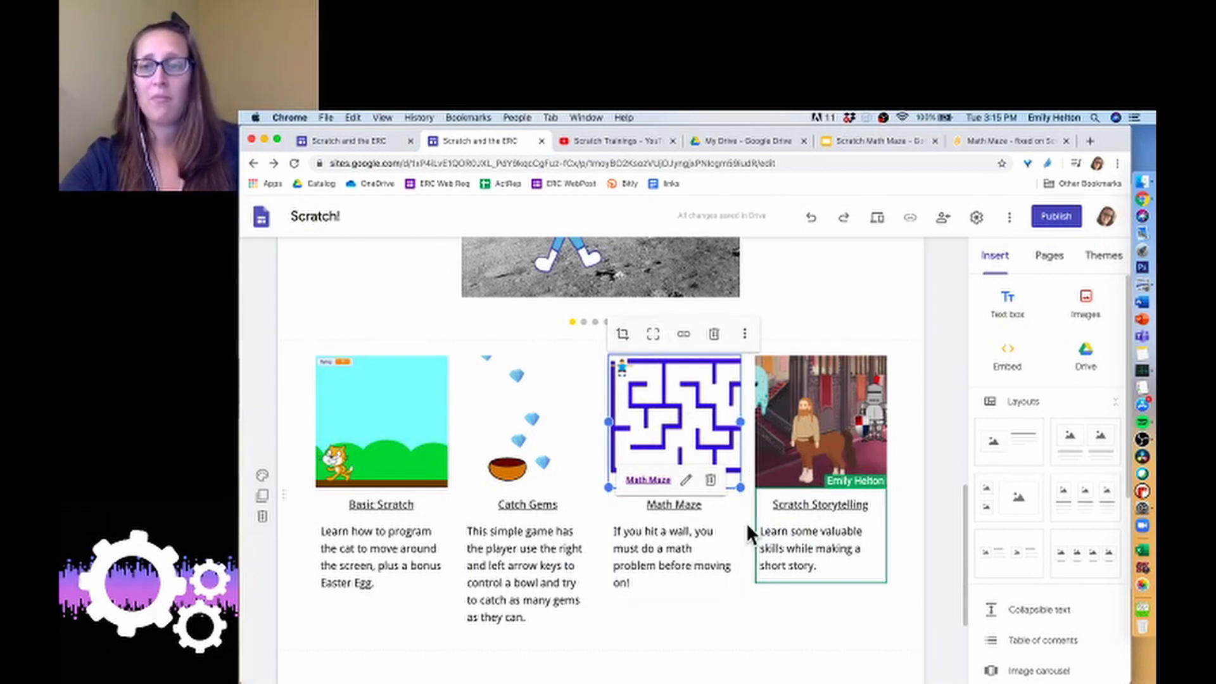
# Step: Open the Catch Gems page by following the link in the "Catch Gems" caption on the Home page
pyautogui.scroll(2, 748, 531)
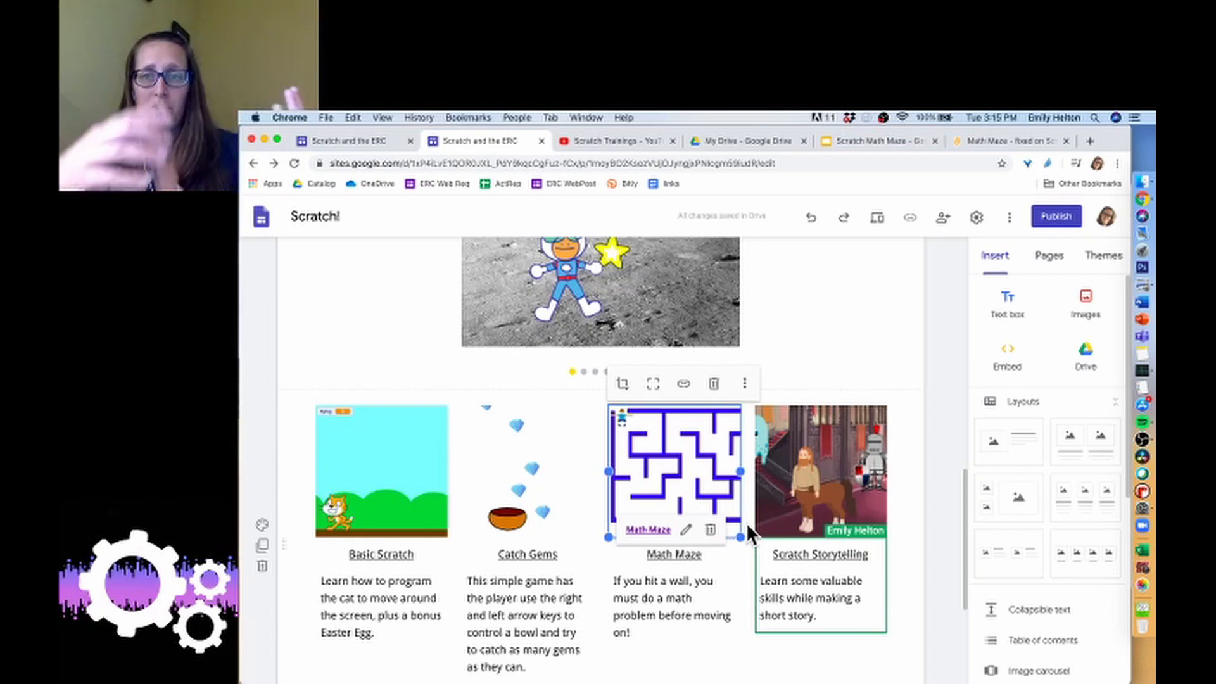
pyautogui.scroll(15, 779, 470)
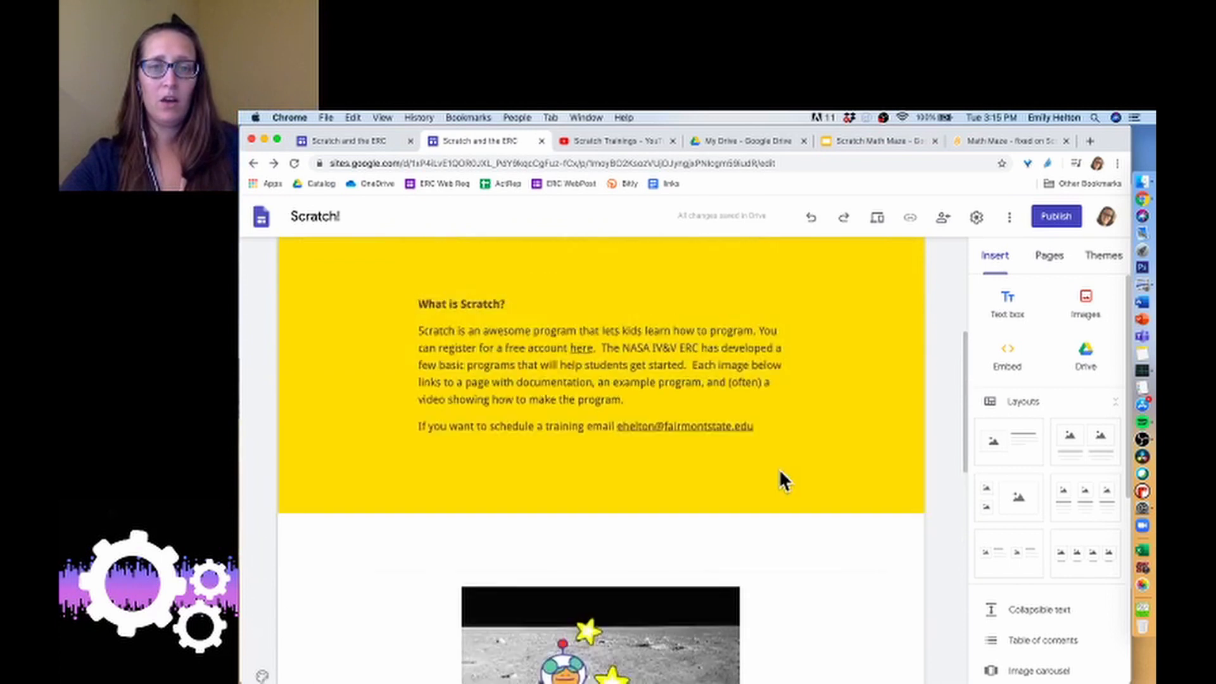
pyautogui.moveTo(792, 253)
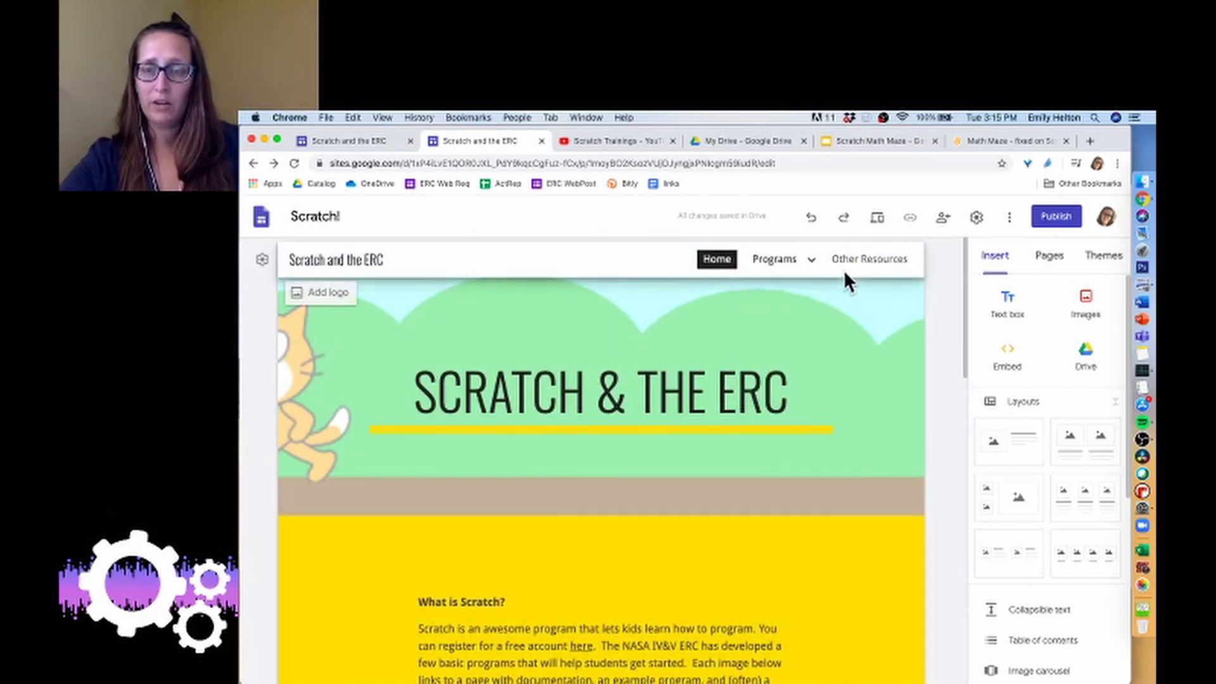
pyautogui.scroll(-8, 784, 394)
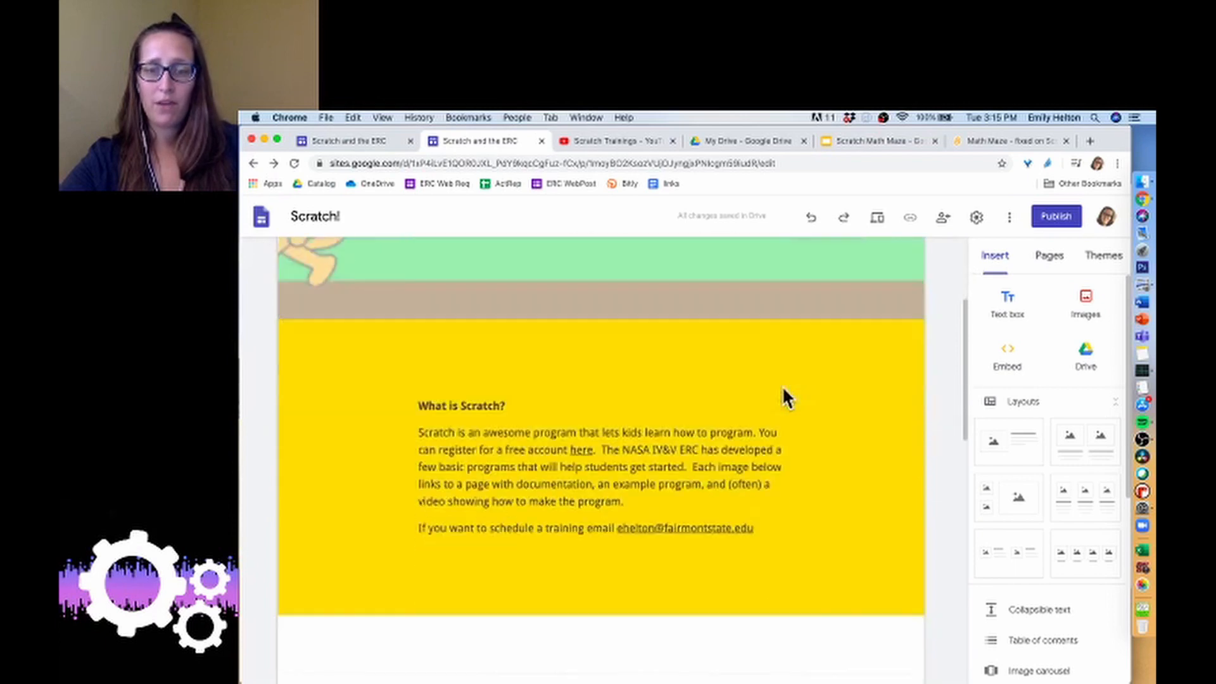
pyautogui.scroll(-6, 783, 391)
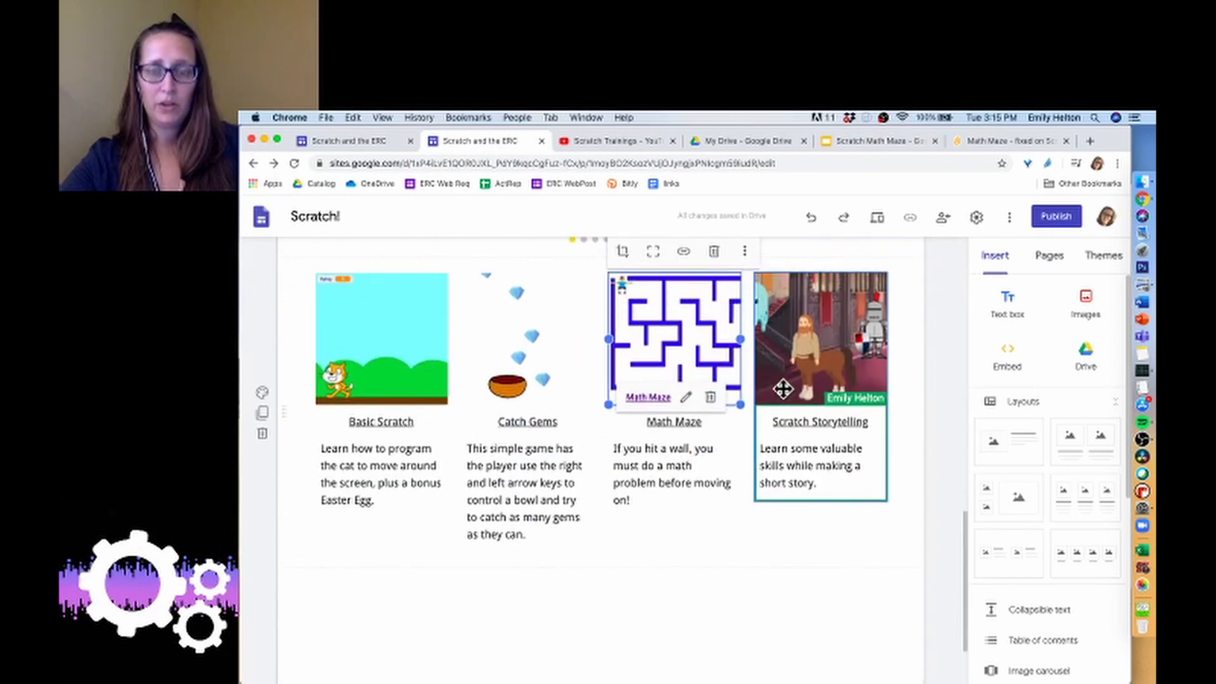
pyautogui.click(507, 367)
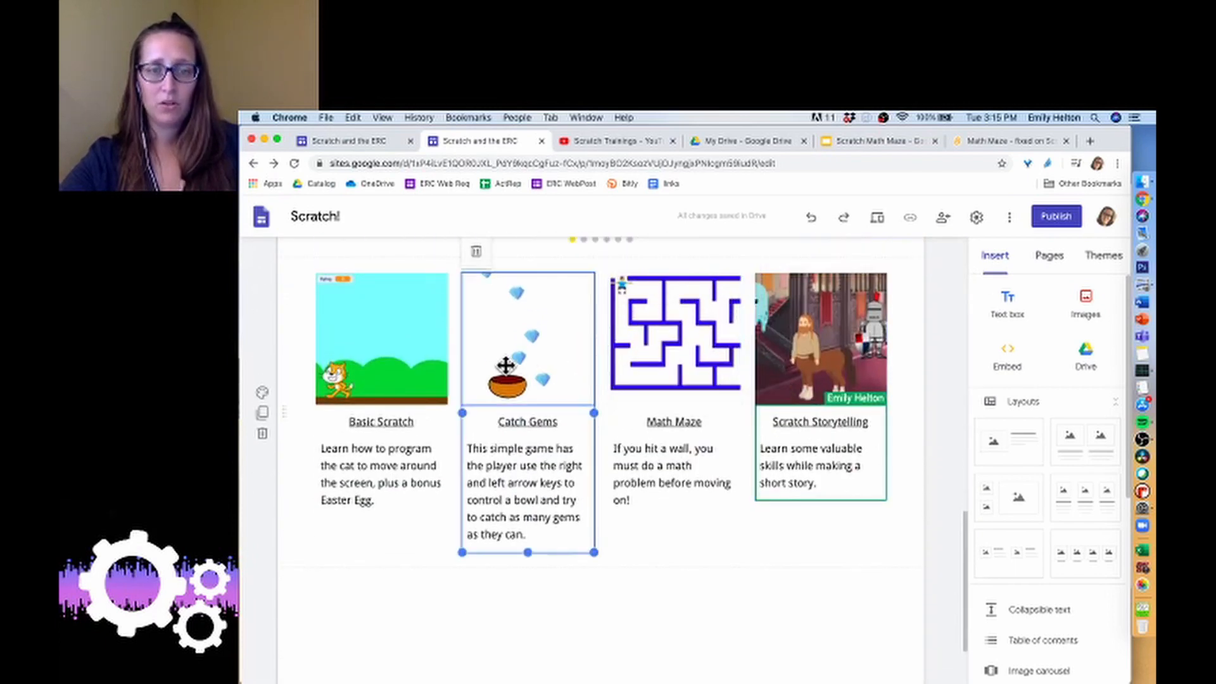
pyautogui.click(522, 430)
pyautogui.doubleClick(521, 432)
pyautogui.doubleClick(521, 423)
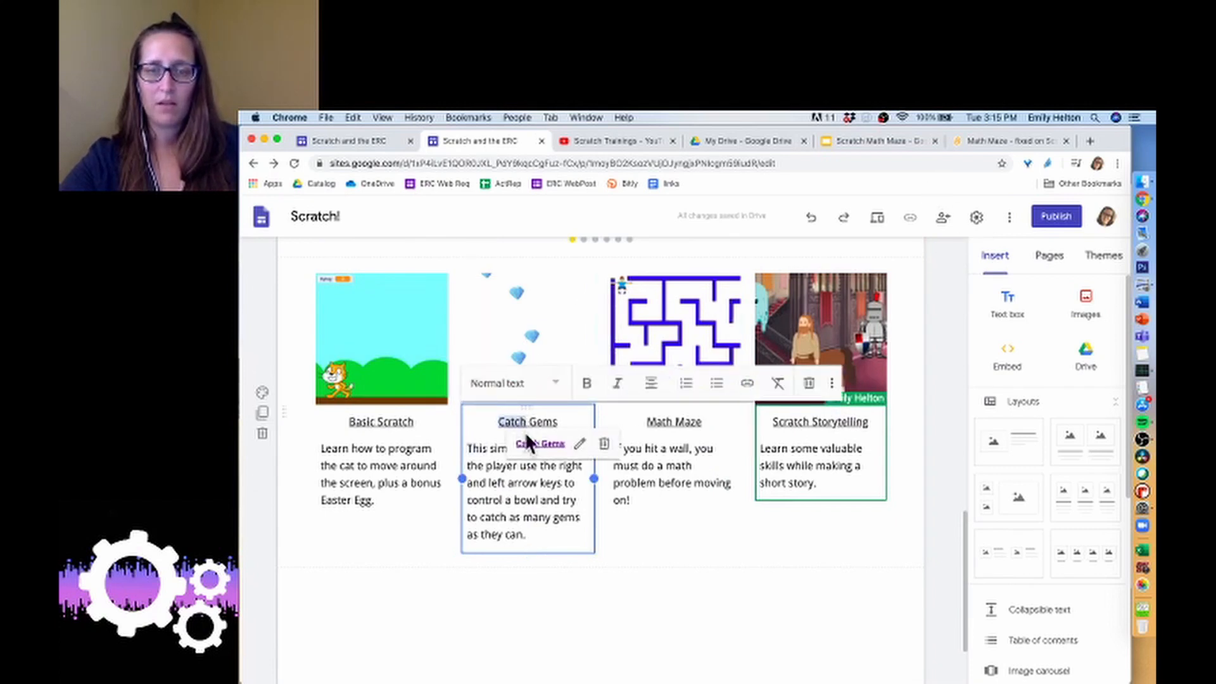
pyautogui.click(540, 443)
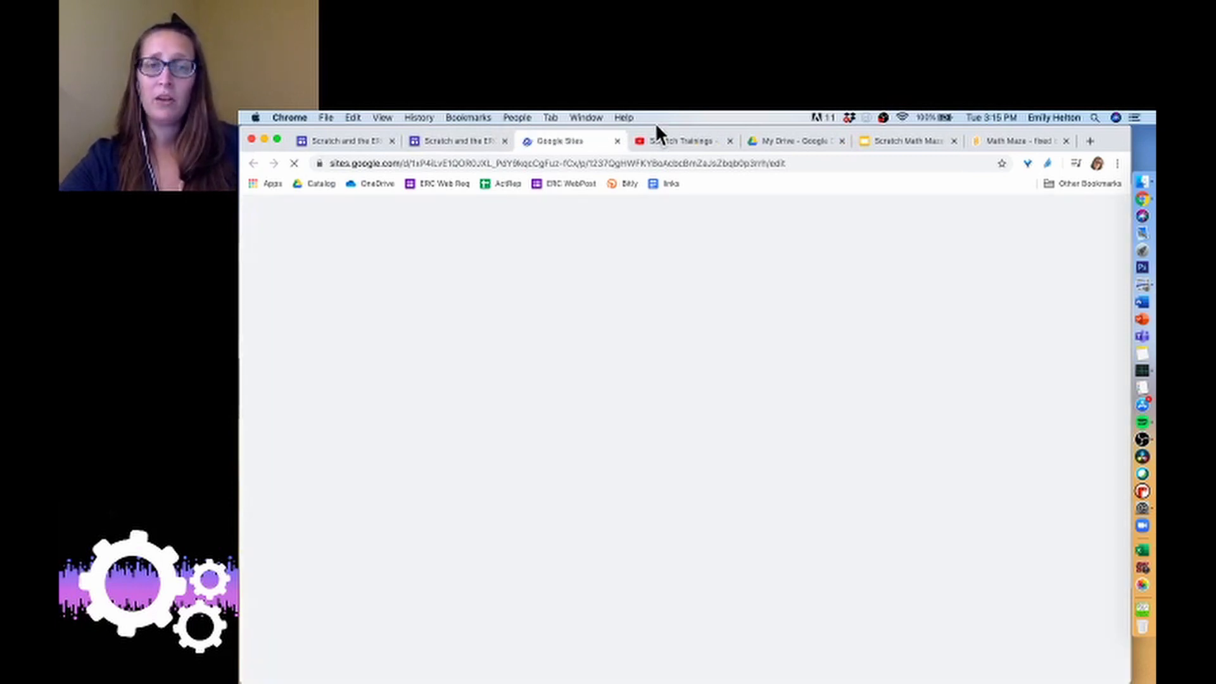
# Step: Open the Basic Scratch video from the Scratch Trainings playlist on YouTube and copy its embed code
pyautogui.click(662, 142)
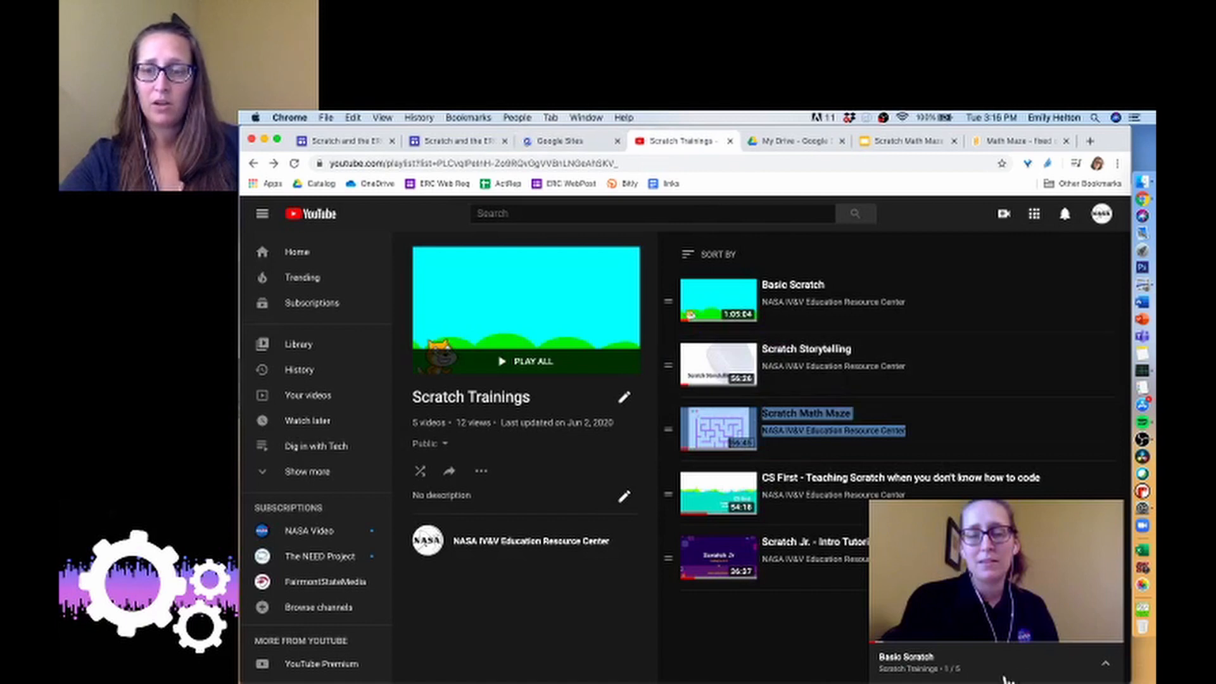
pyautogui.click(958, 671)
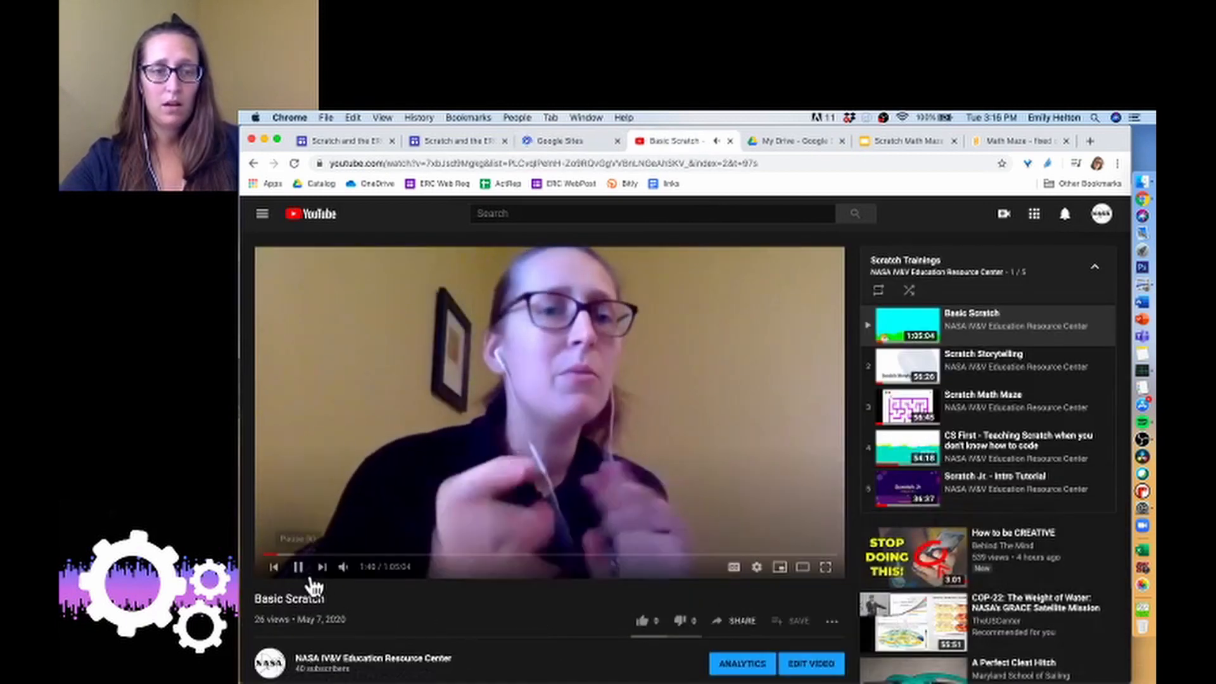
pyautogui.click(741, 621)
pyautogui.click(558, 406)
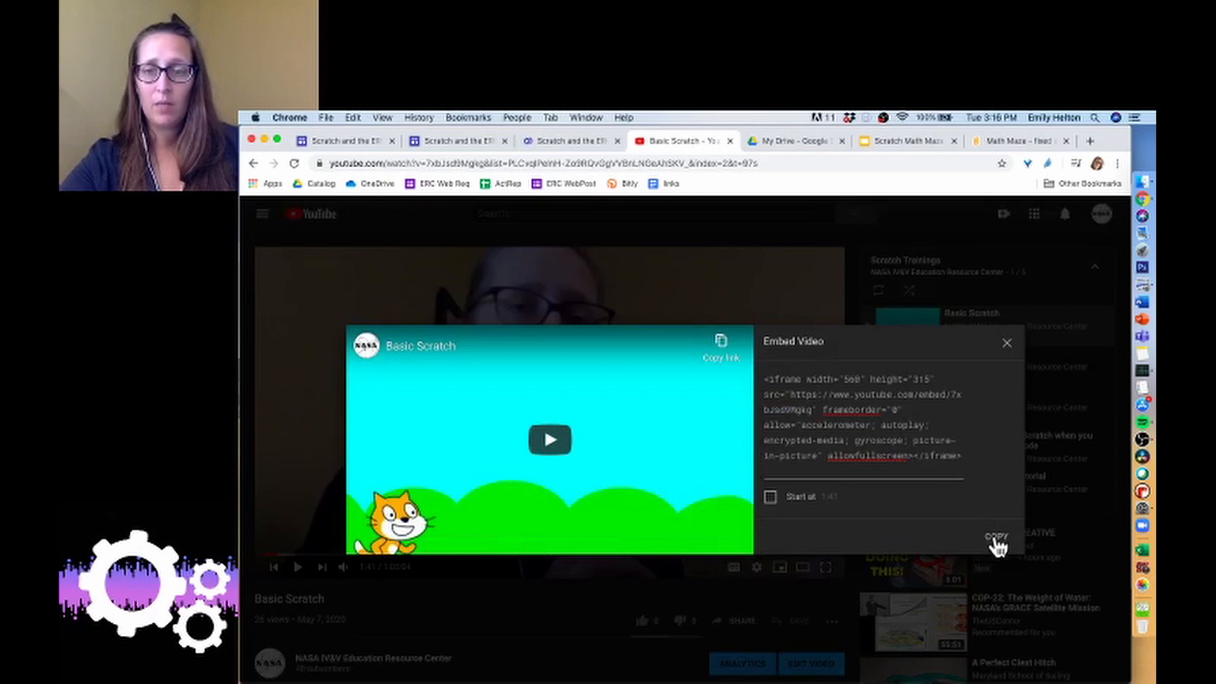
pyautogui.click(997, 540)
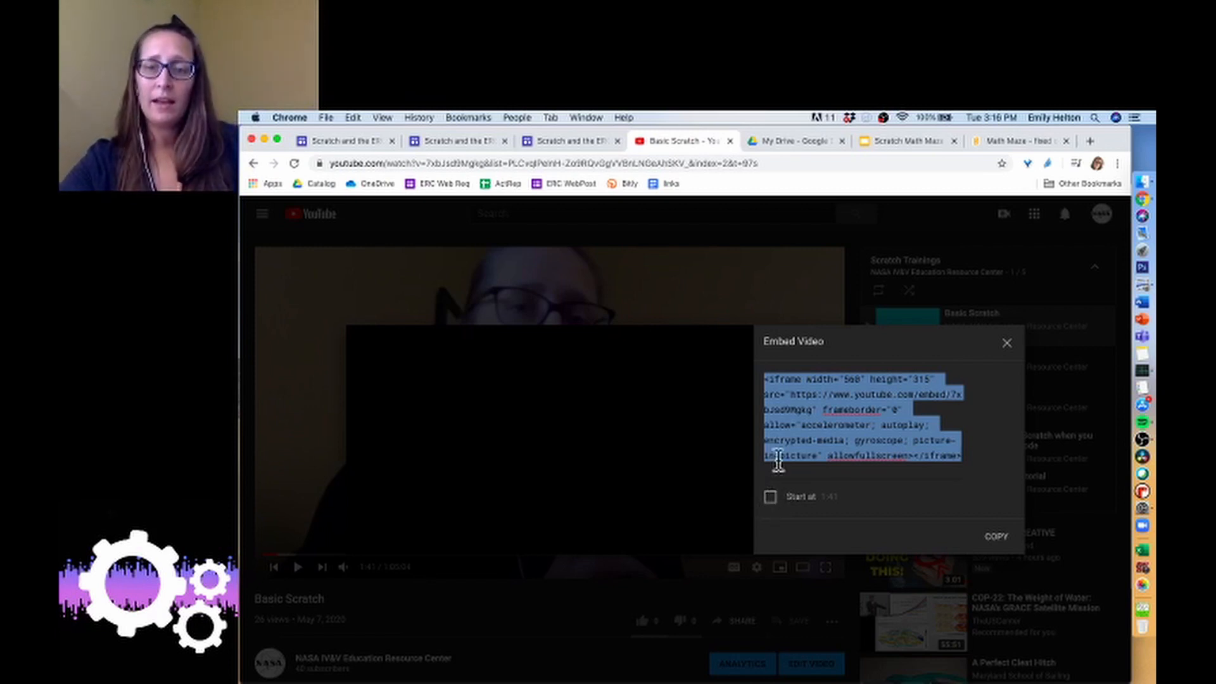
# Step: Embed the Basic Scratch video below the Catch Gems slide presentation using the copied embed code, and widen its frame
pyautogui.click(467, 140)
pyautogui.click(533, 141)
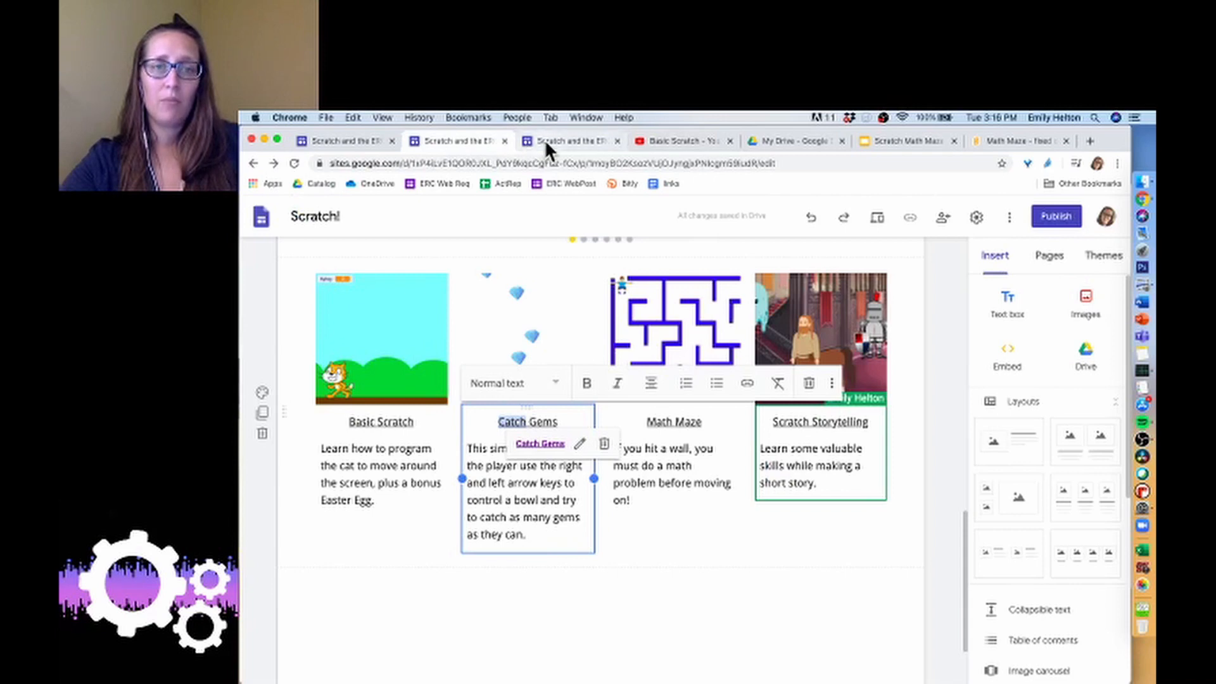
pyautogui.scroll(-15, 604, 443)
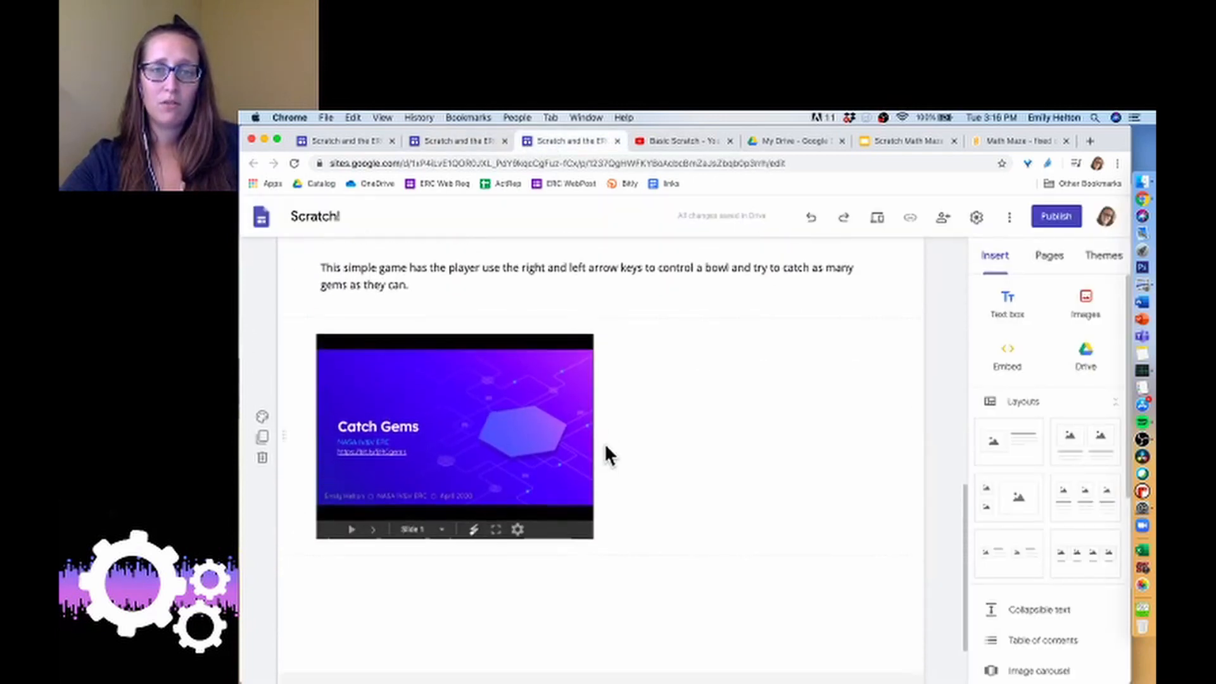
pyautogui.scroll(-3, 605, 455)
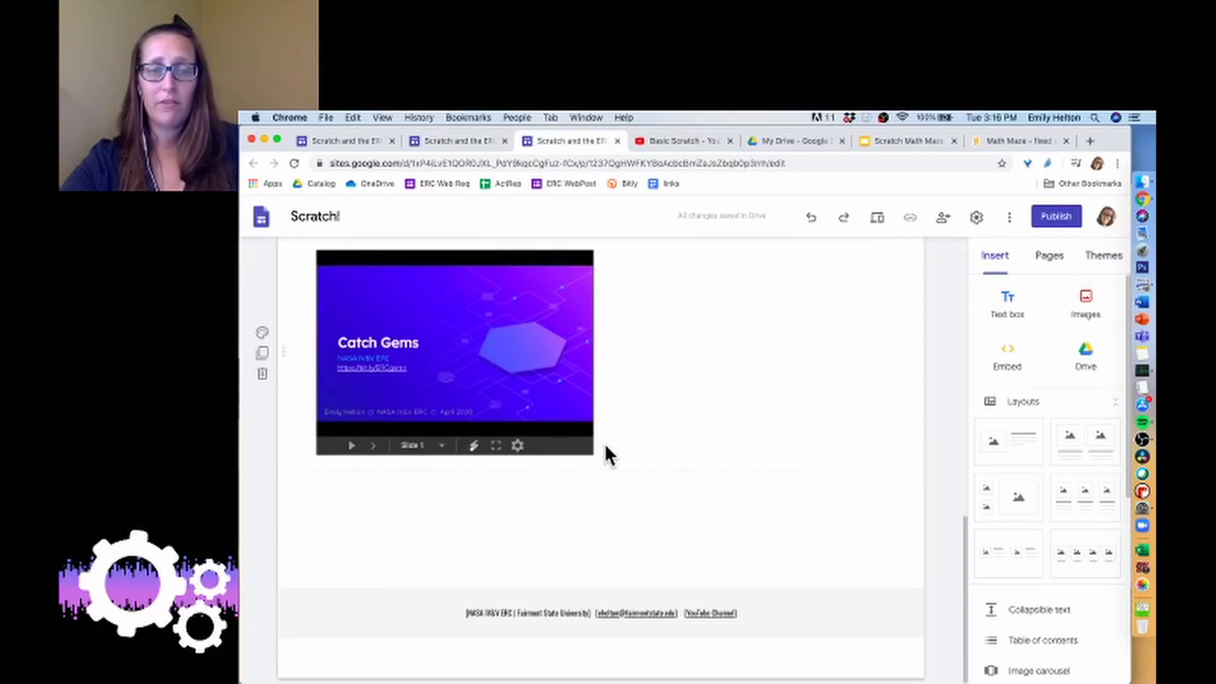
pyautogui.click(1006, 353)
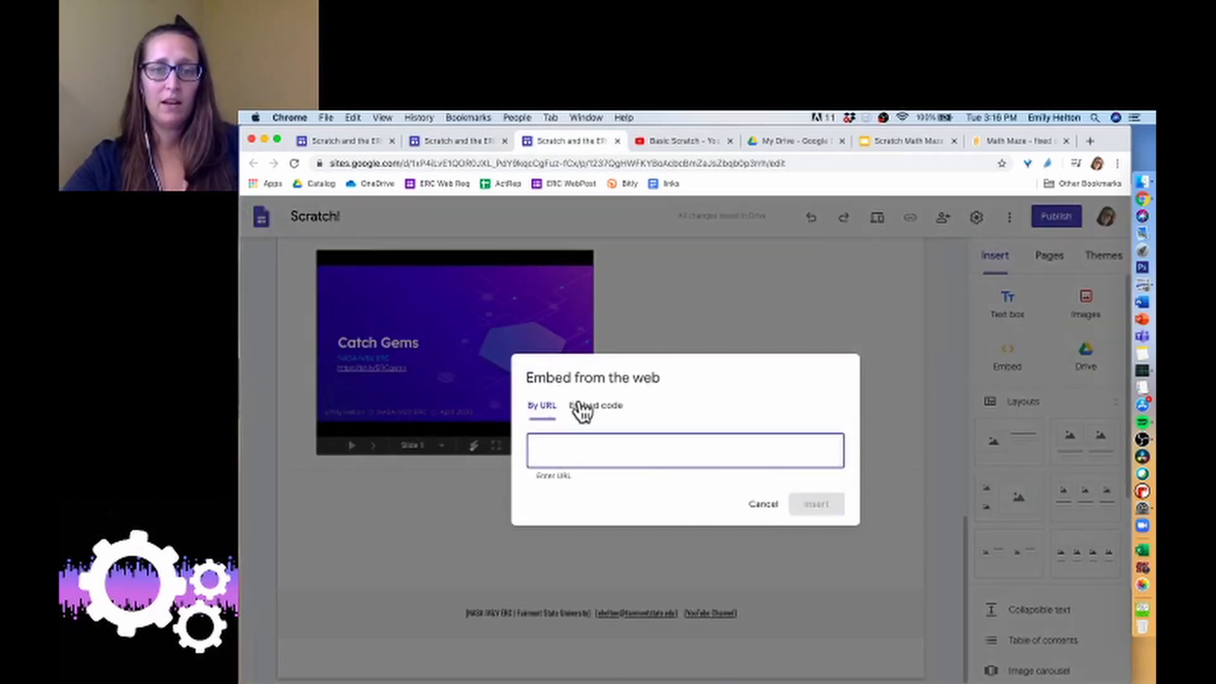
pyautogui.click(588, 407)
pyautogui.press('super+v')
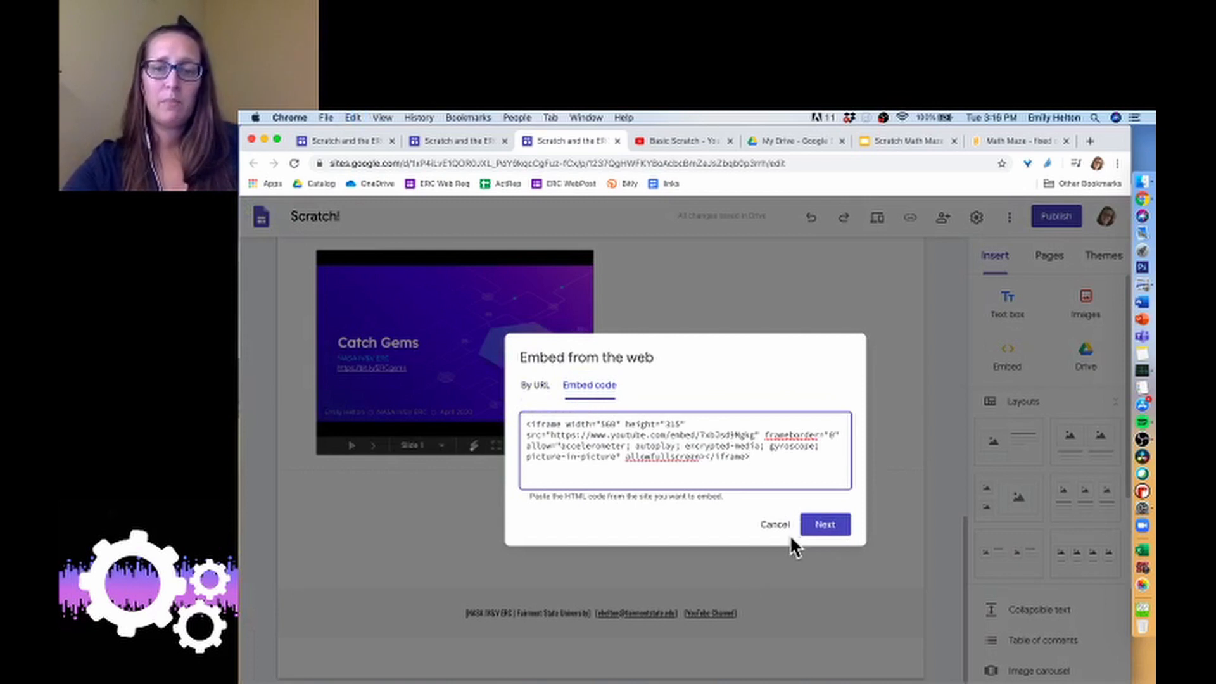
pyautogui.click(823, 529)
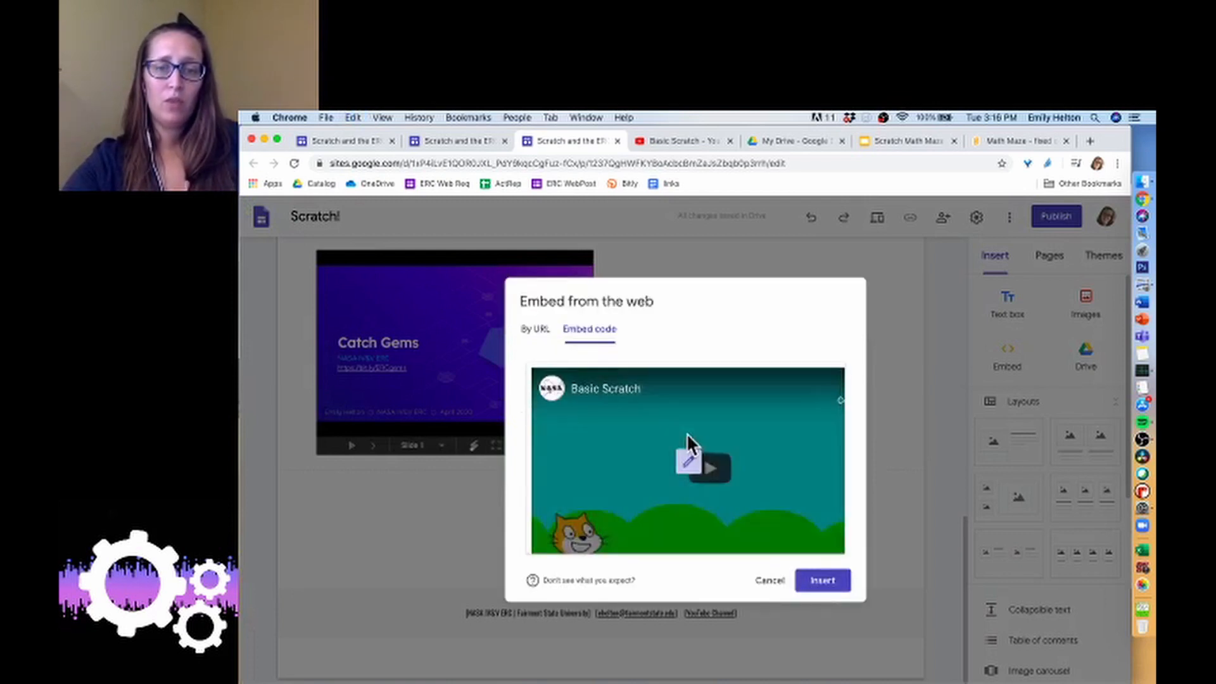
pyautogui.click(827, 588)
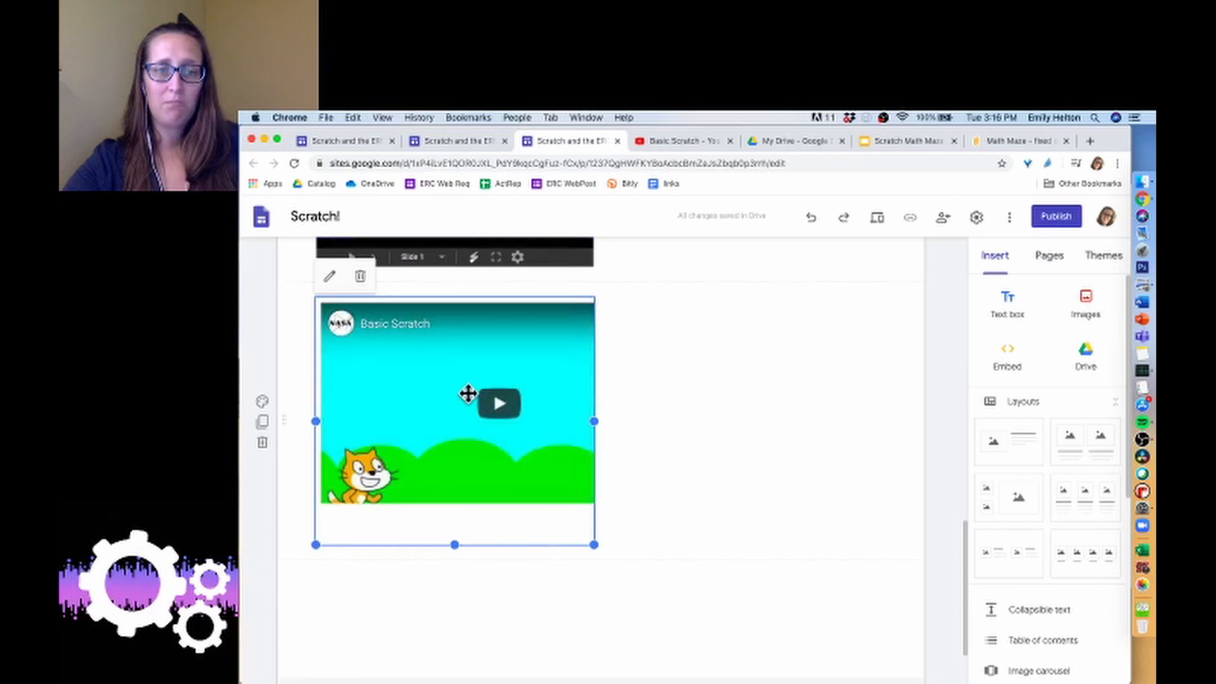
pyautogui.moveTo(601, 419); pyautogui.dragTo(691, 421)
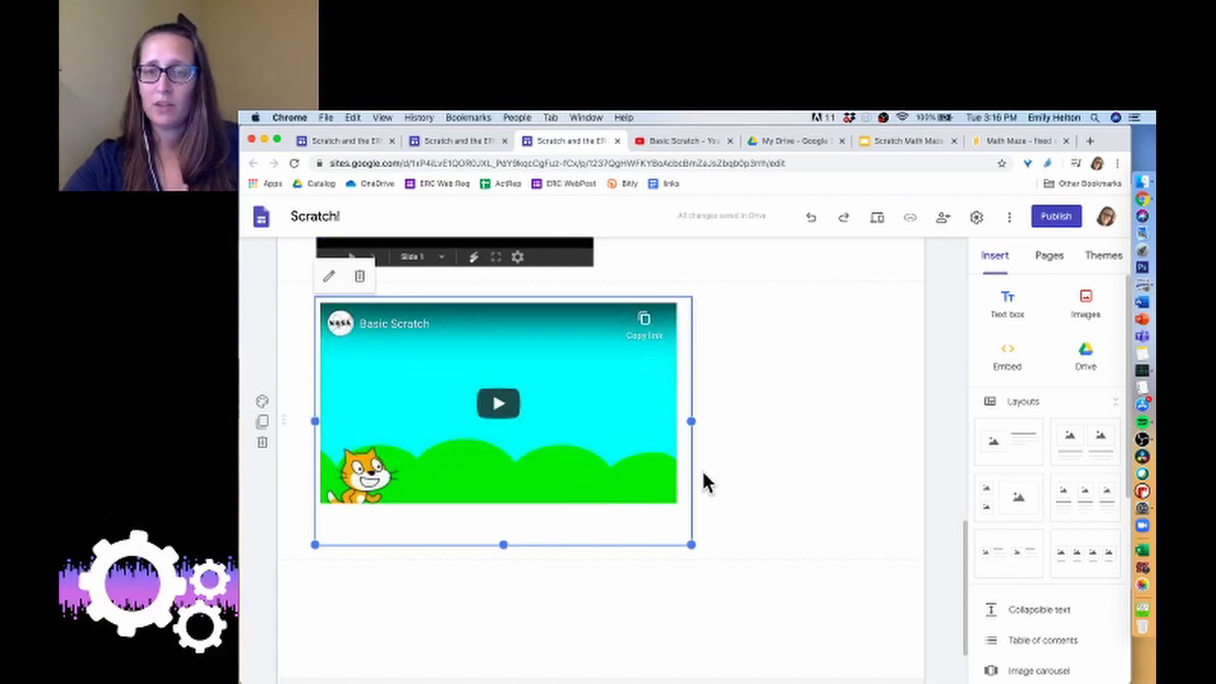
# Step: Search YouTube for "scratch math maze", insert the Scratch Math Maze video below the Basic Scratch video, and centre it on the page
pyautogui.scroll(-2, 1045, 637)
pyautogui.scroll(-5, 1046, 637)
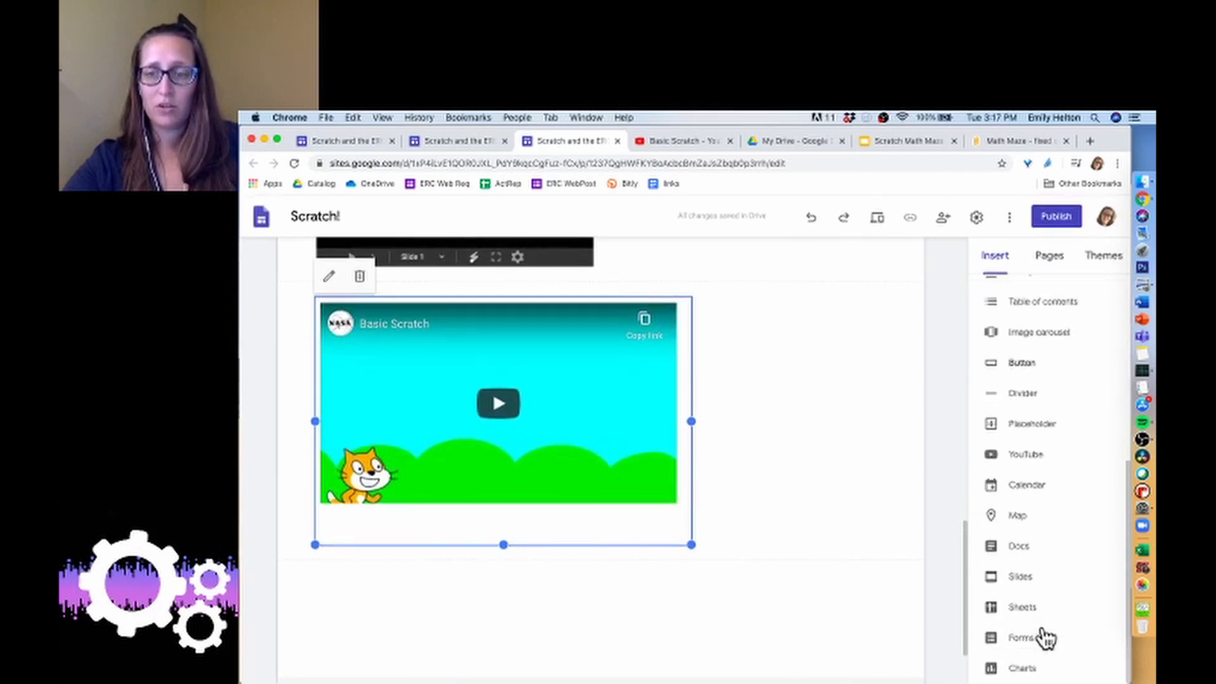
pyautogui.click(1024, 457)
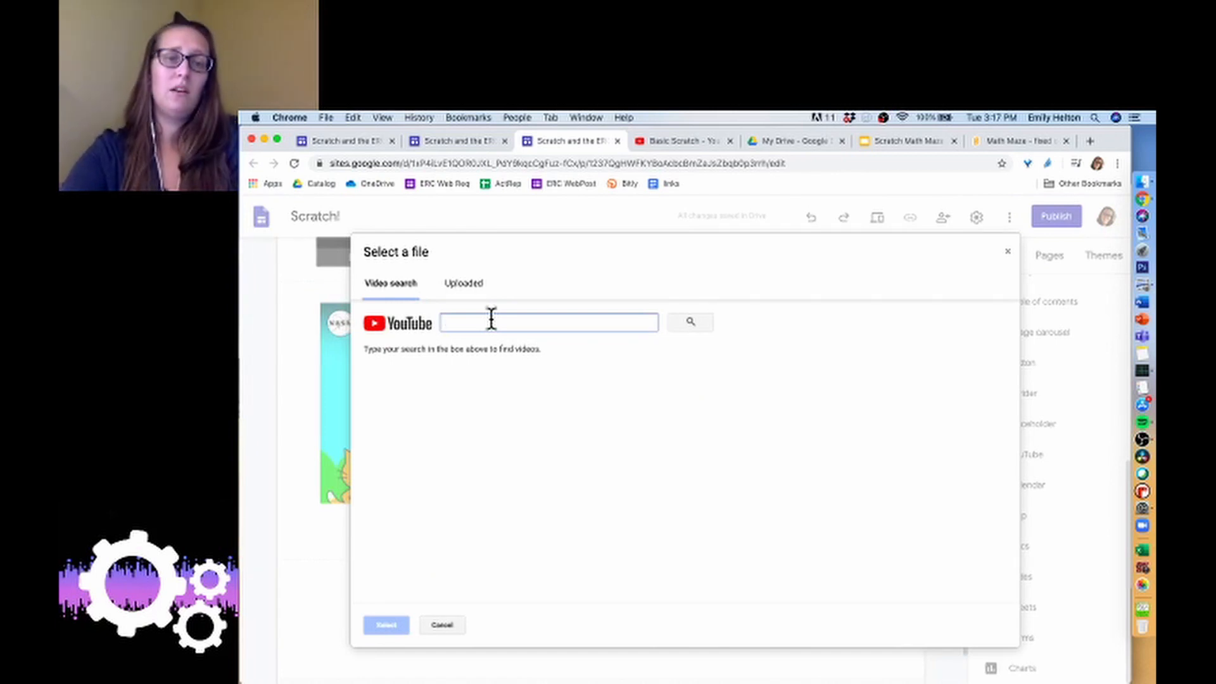
pyautogui.write('scratch math maze')
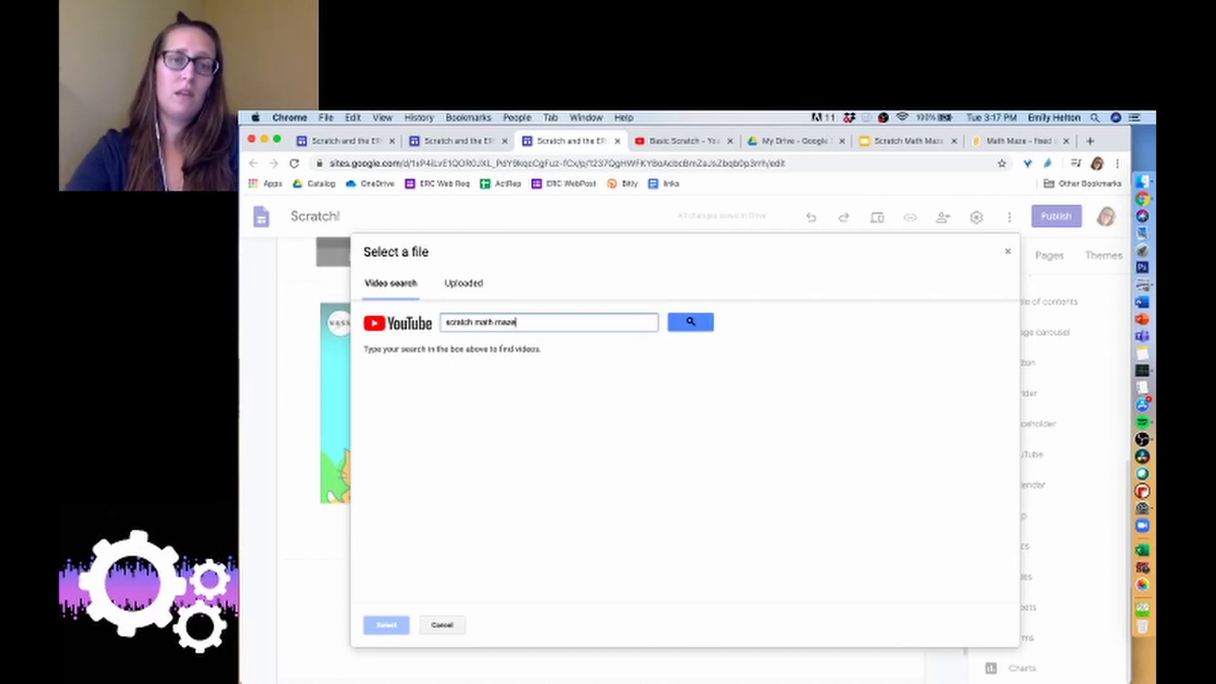
pyautogui.press('Return')
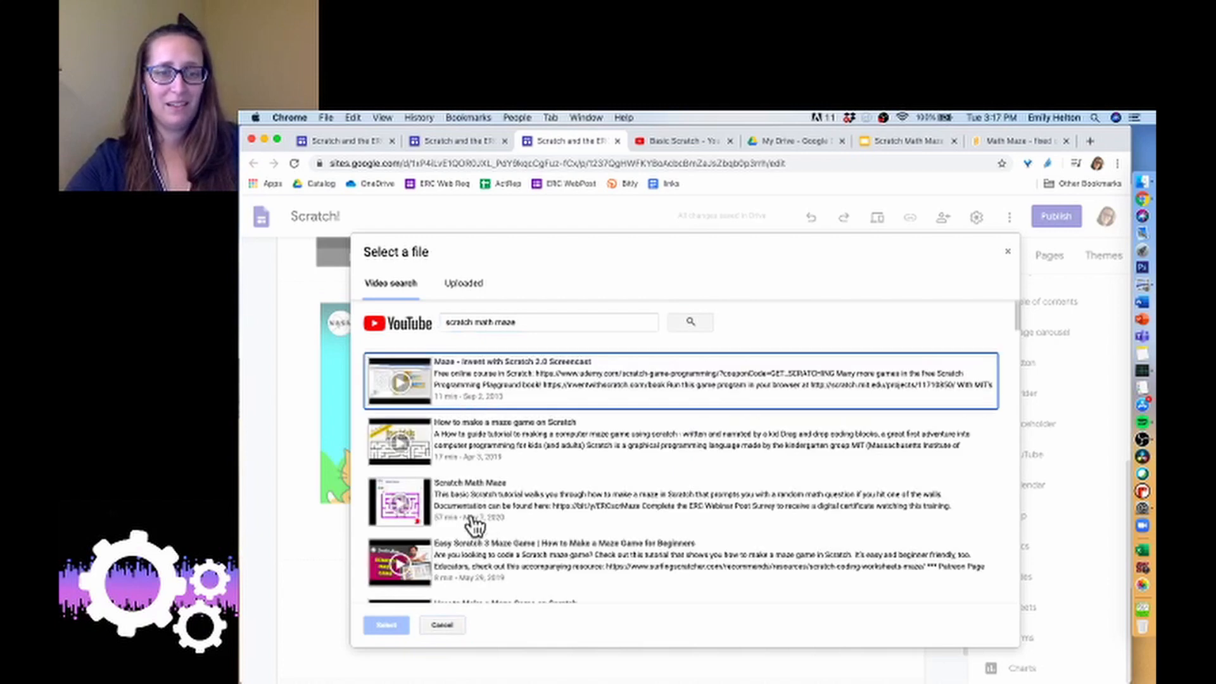
pyautogui.click(472, 497)
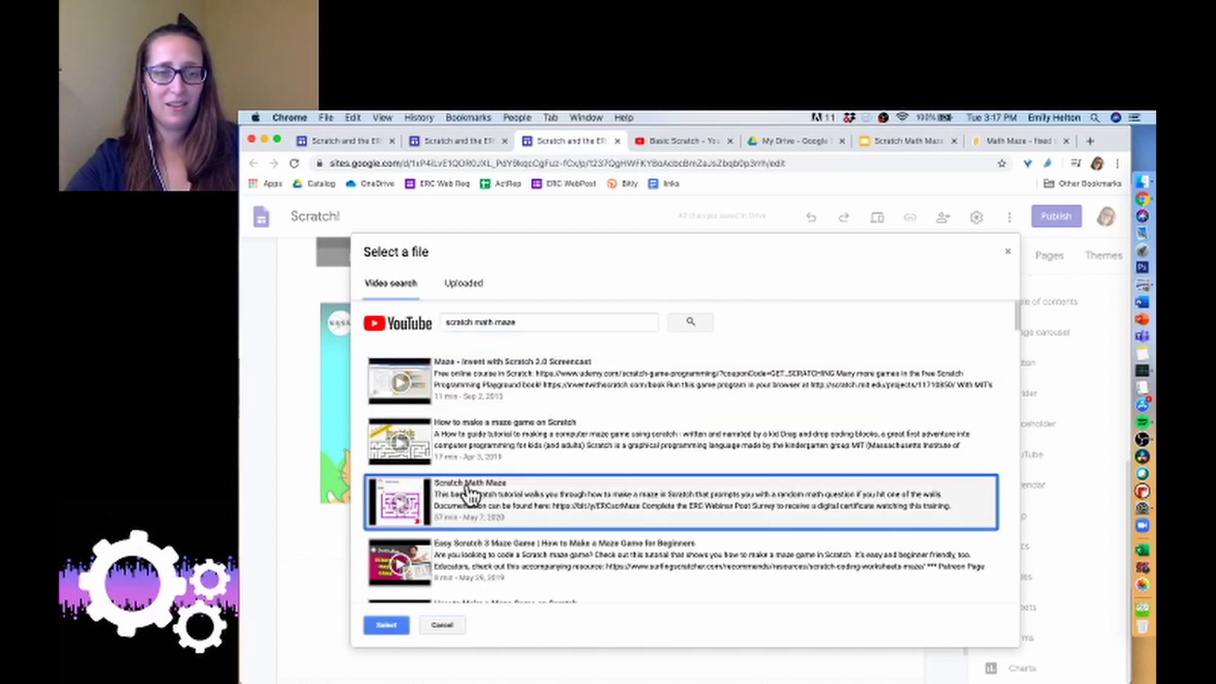
pyautogui.click(400, 627)
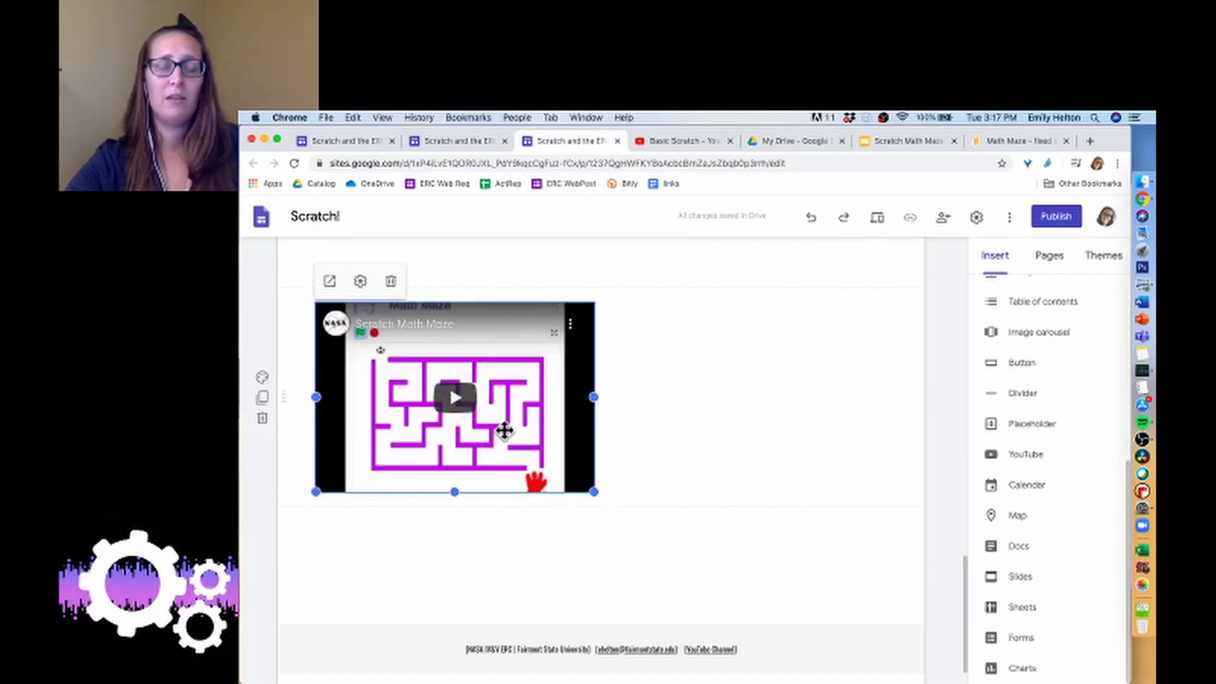
pyautogui.moveTo(506, 433); pyautogui.dragTo(600, 429)
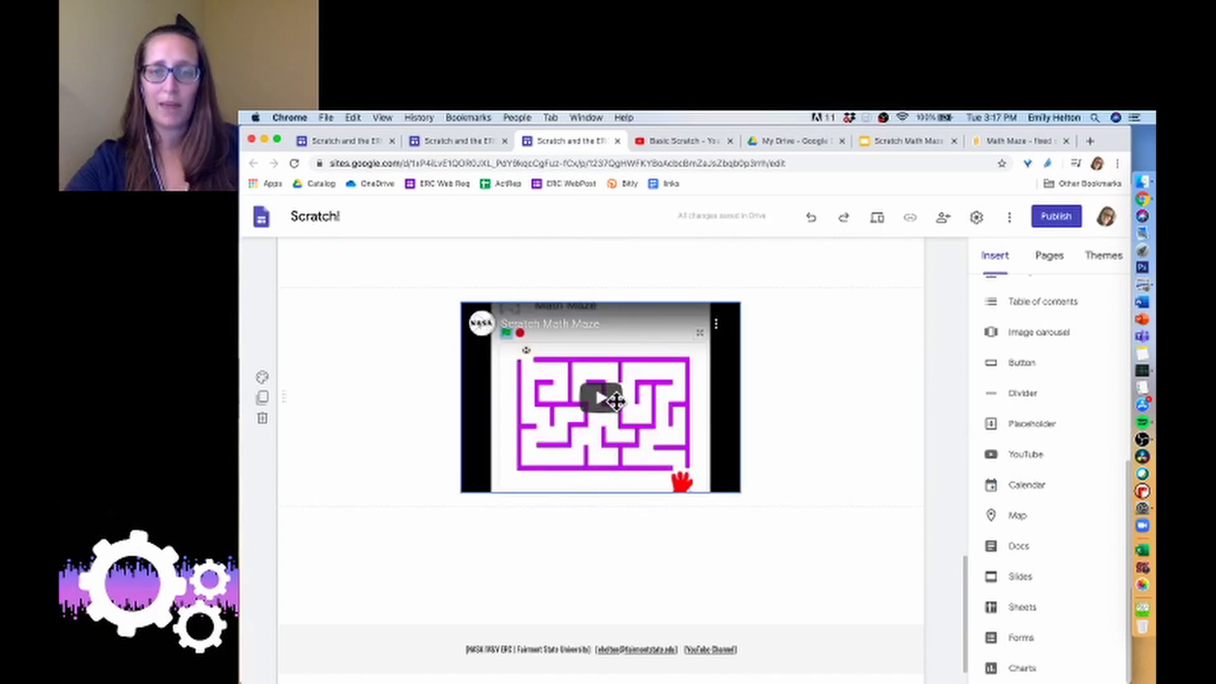
# Step: Delete the Scratch Math Maze and Basic Scratch video sections from the Catch Gems page
pyautogui.scroll(2, 617, 401)
pyautogui.scroll(1, 617, 402)
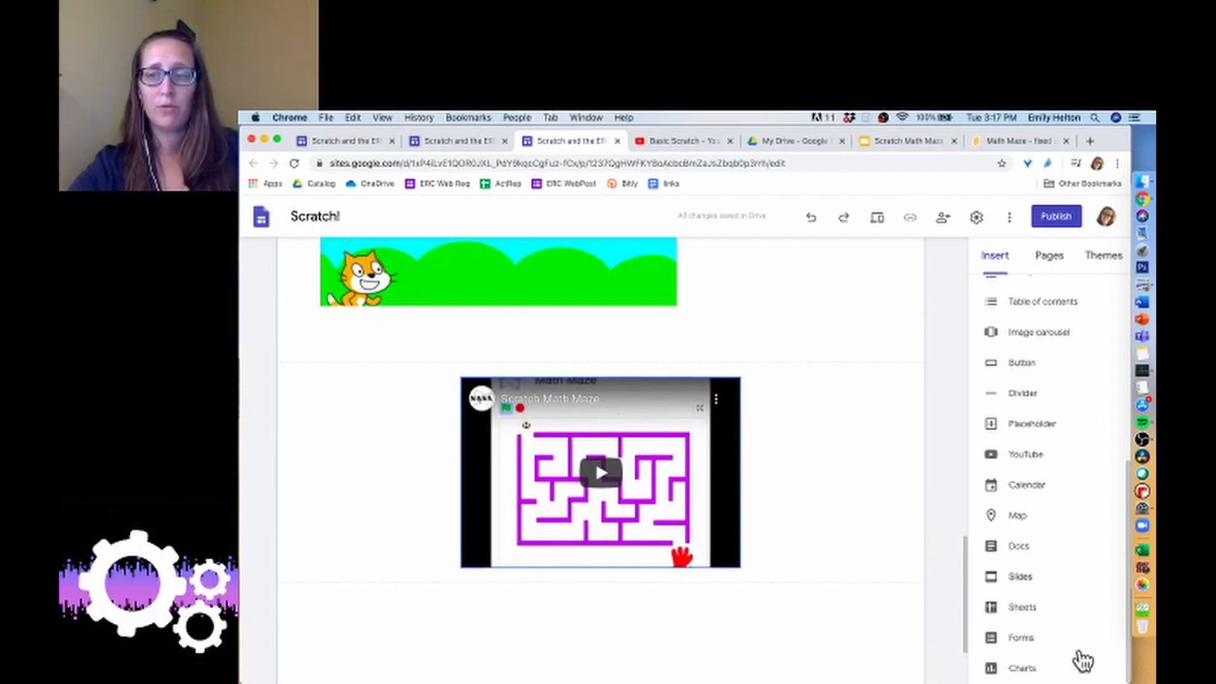
pyautogui.scroll(-1, 1065, 564)
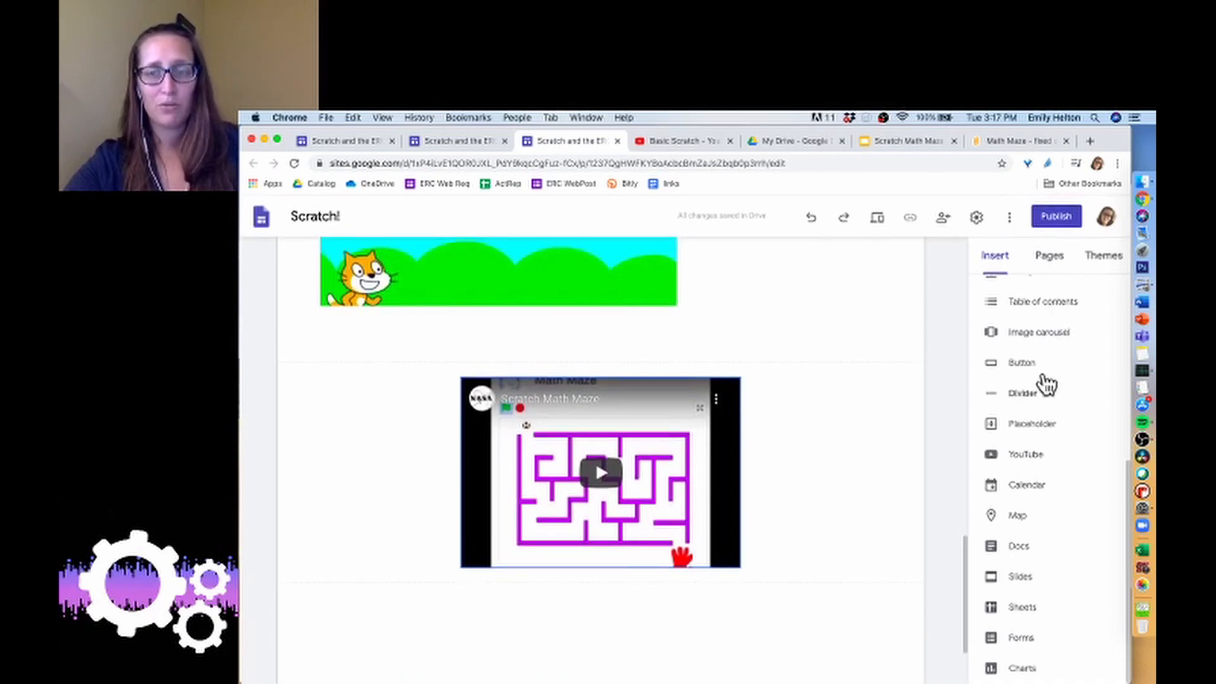
pyautogui.moveTo(460, 508)
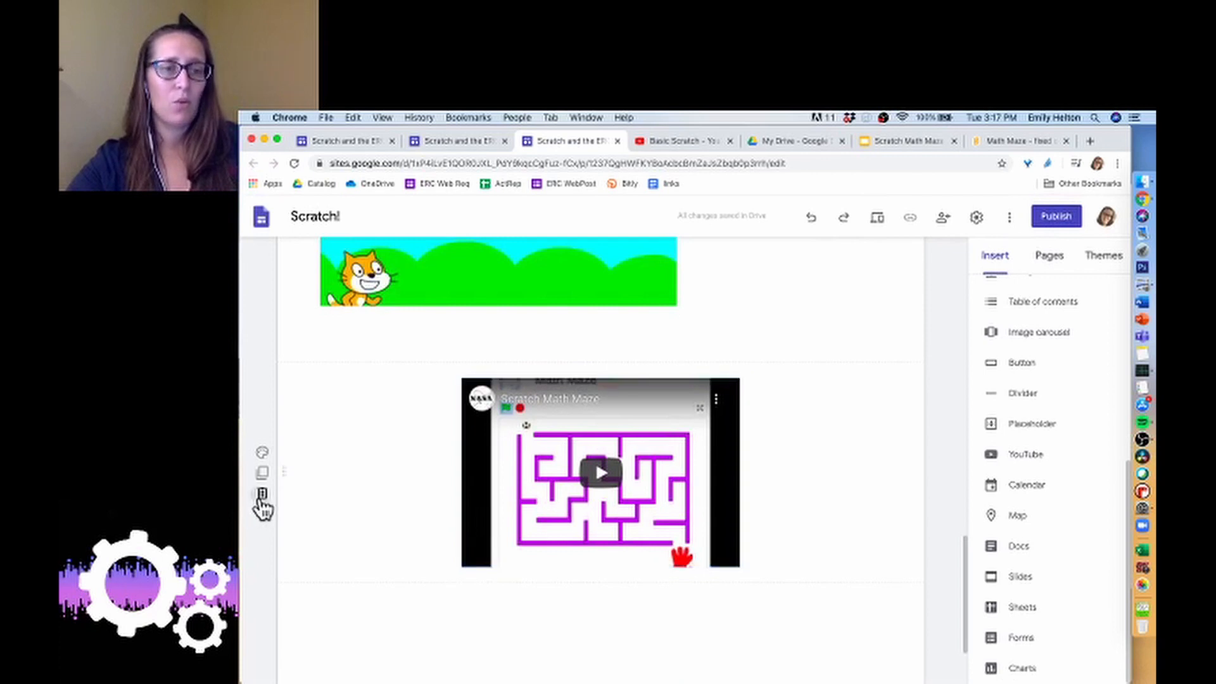
pyautogui.click(261, 498)
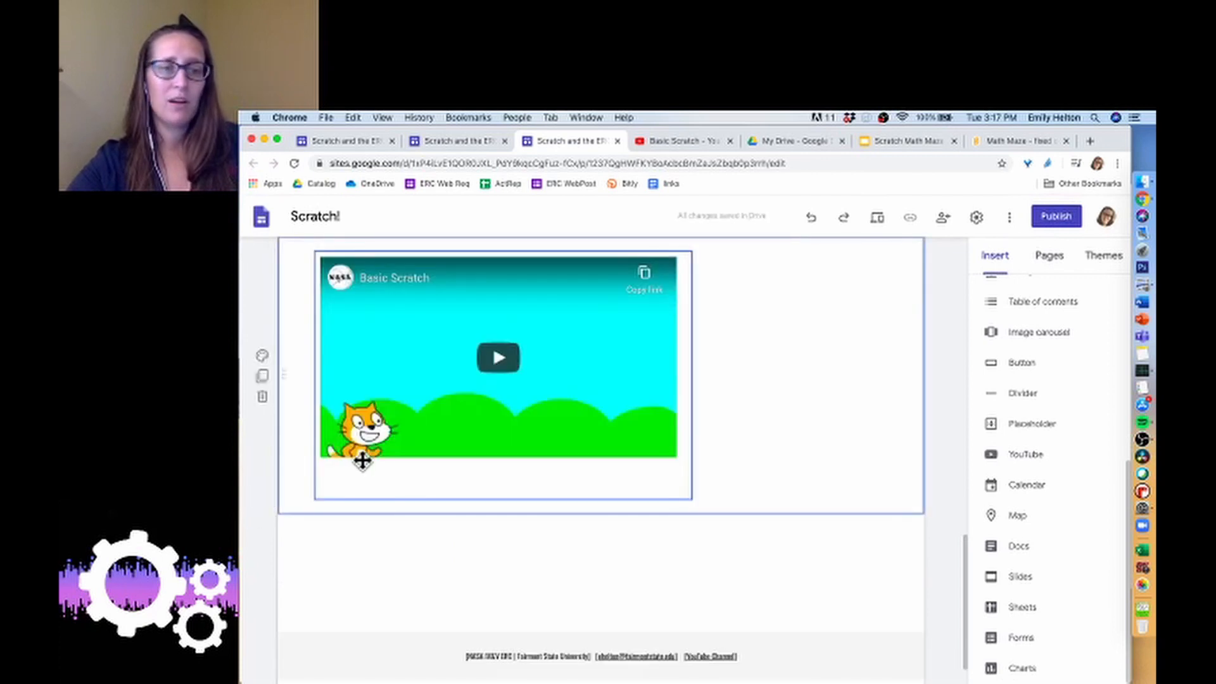
pyautogui.click(264, 401)
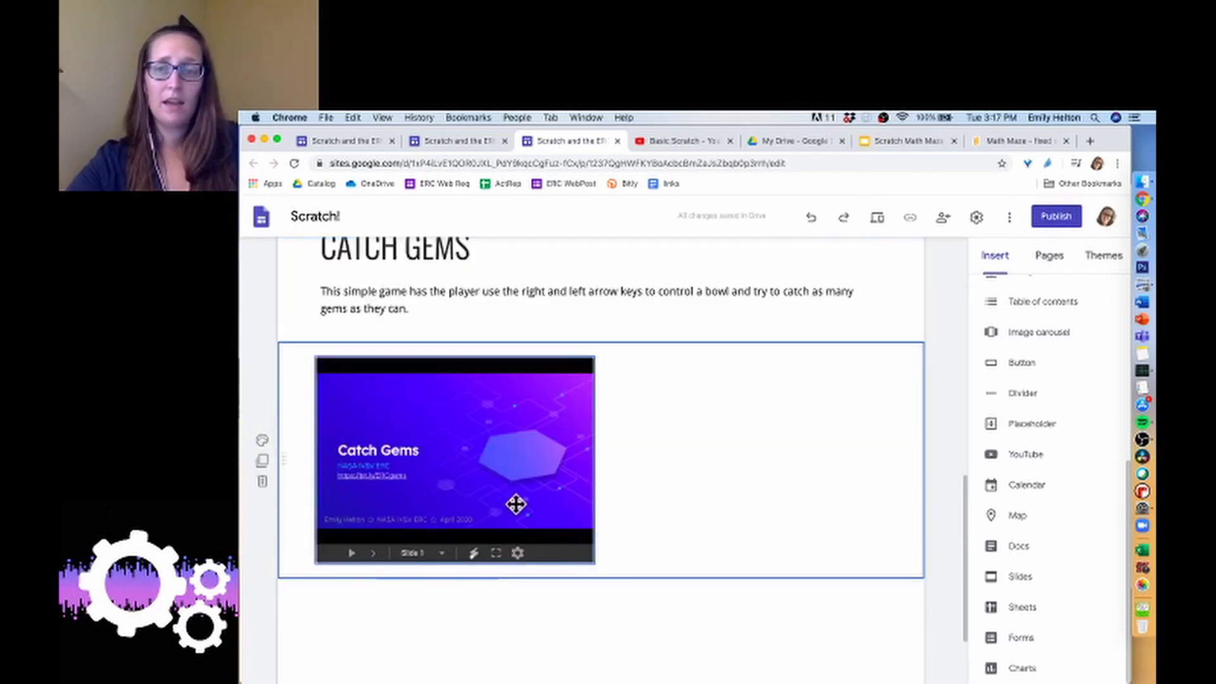
# Step: Start publishing the site, try the web address "scratch", and restore the address "scratchandtheerc"
pyautogui.scroll(5, 516, 505)
pyautogui.scroll(5, 871, 364)
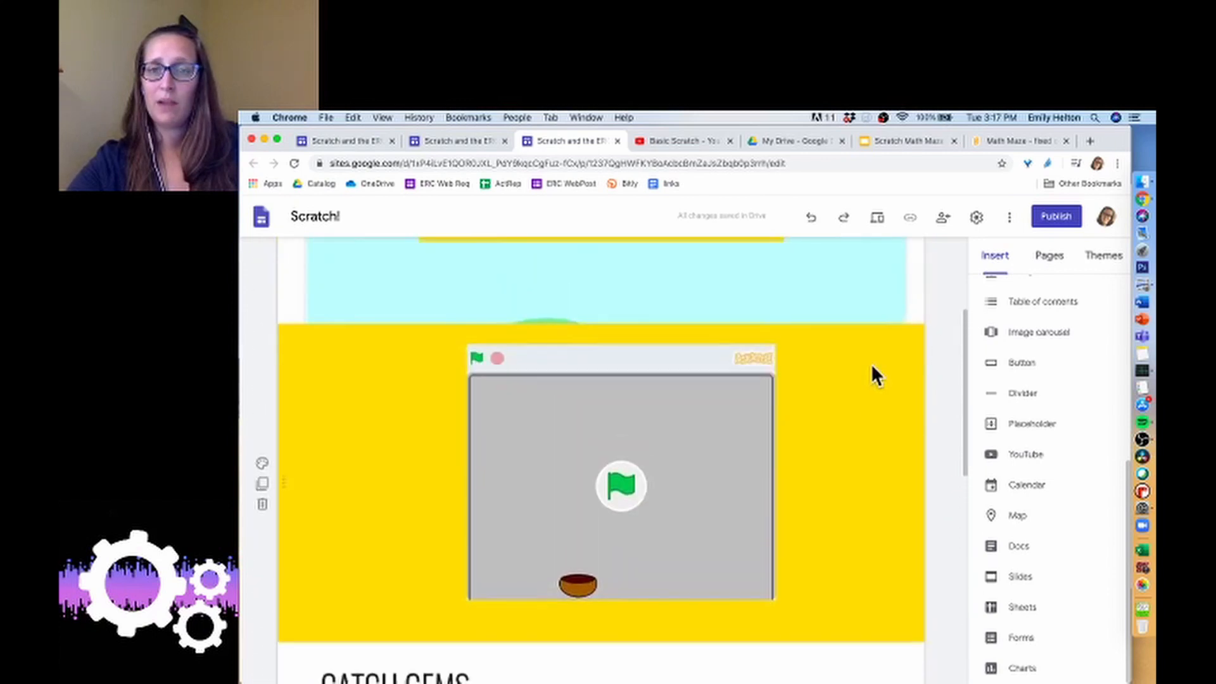
pyautogui.click(1055, 215)
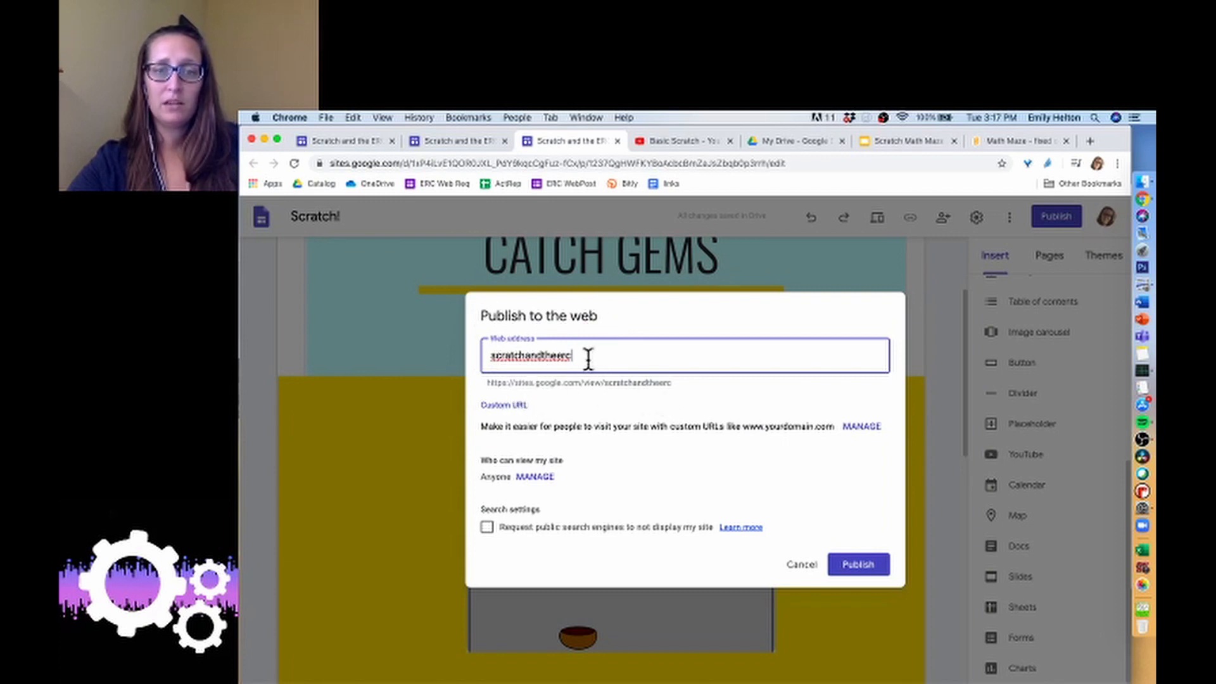
pyautogui.moveTo(585, 355); pyautogui.dragTo(529, 350)
pyautogui.press('BackSpace')
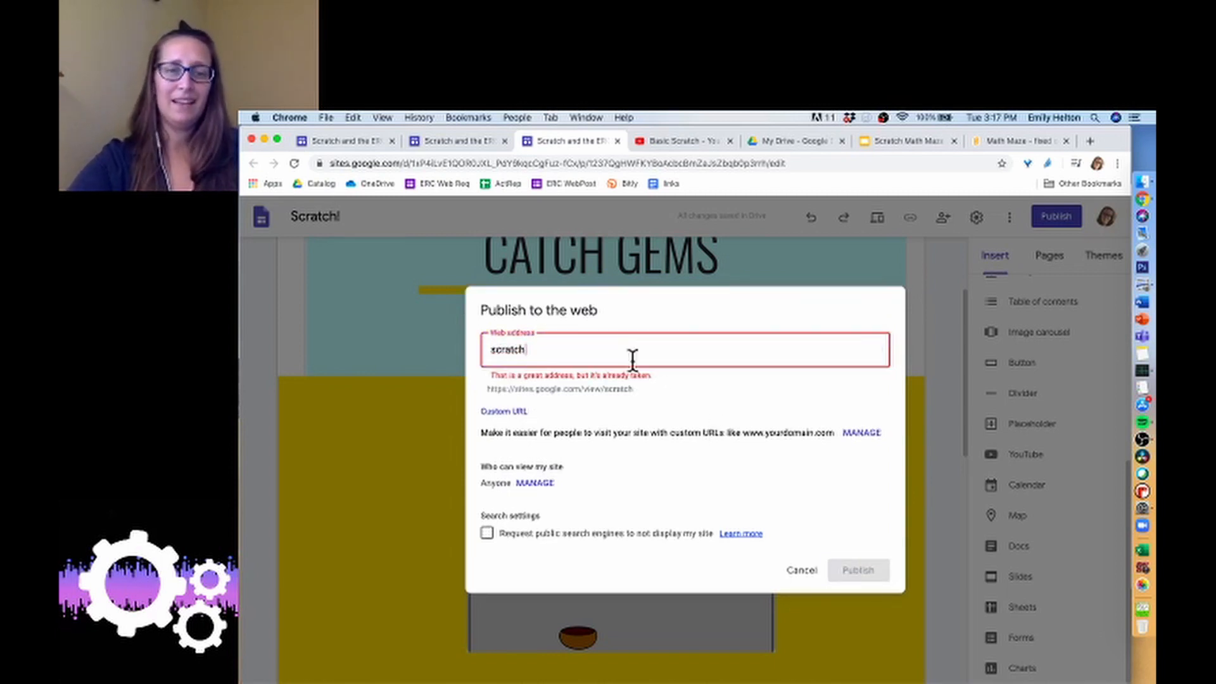
pyautogui.press('super+z')
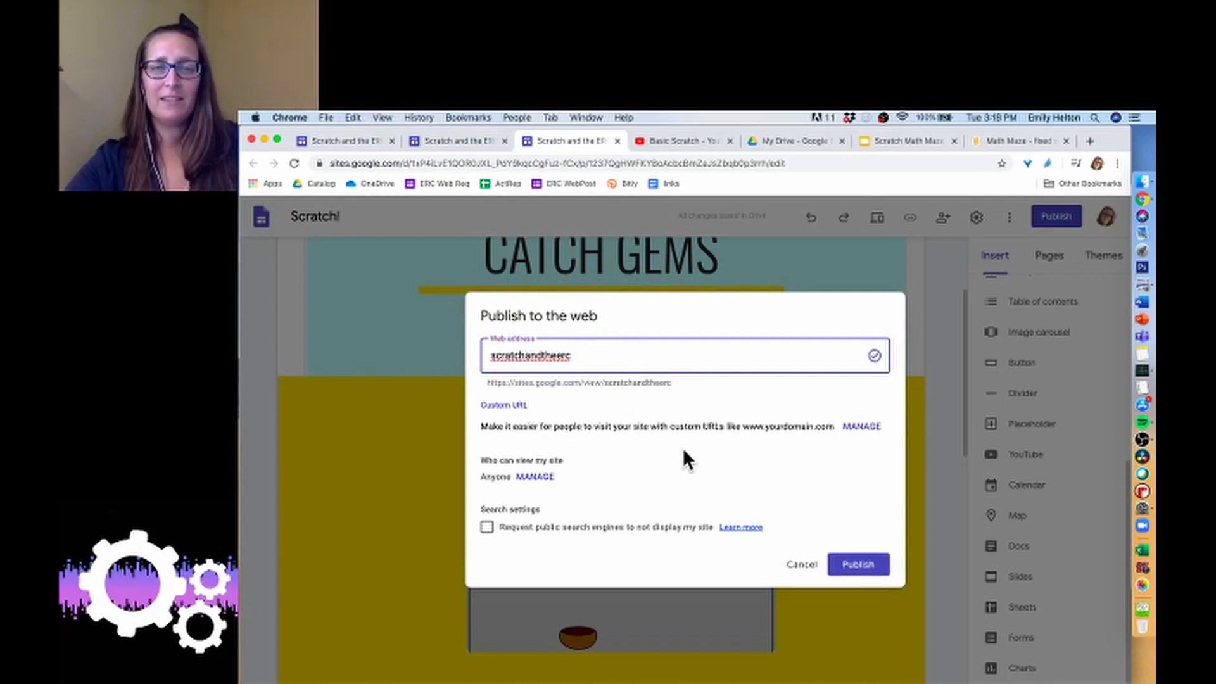
# Step: Review the sharing settings for who can view the site, and publish it with the address "scratchandtheerc"
pyautogui.click(545, 478)
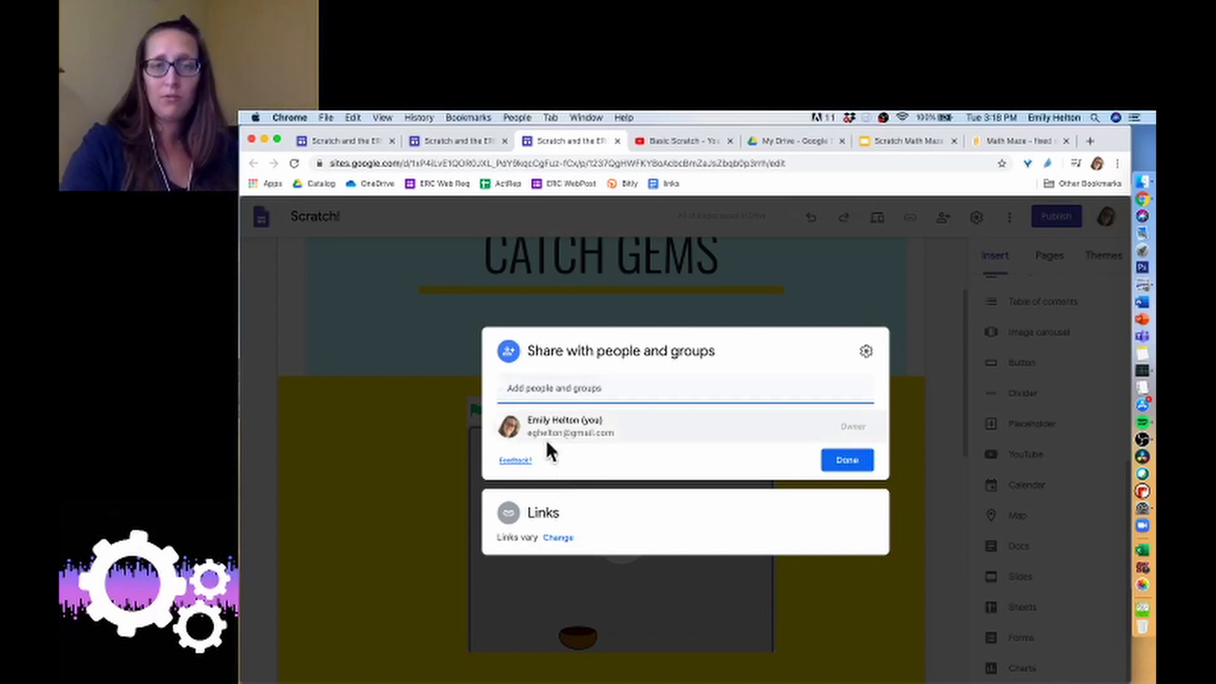
pyautogui.moveTo(564, 436)
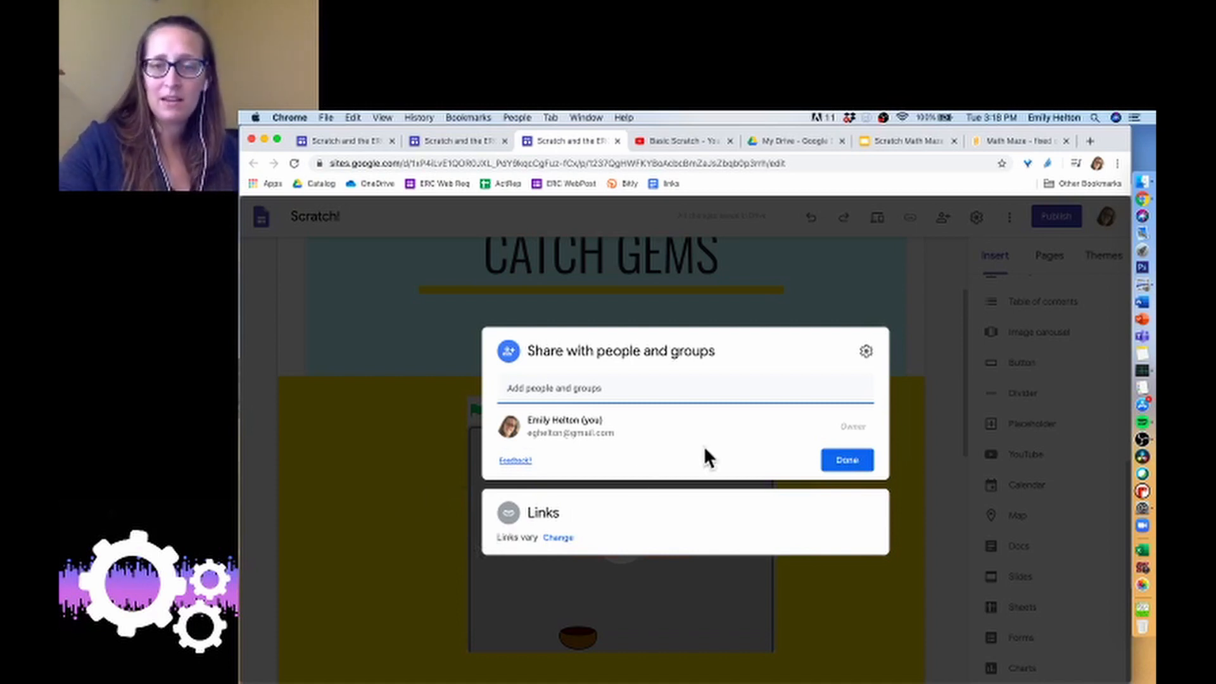
pyautogui.click(830, 460)
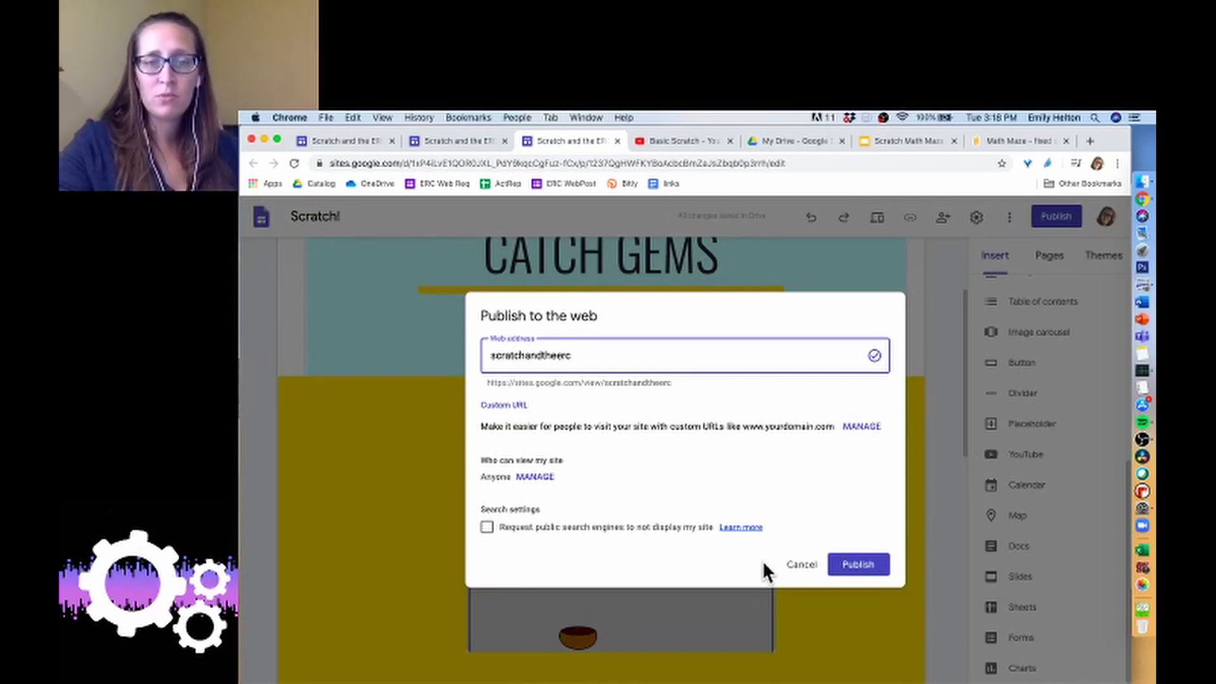
pyautogui.click(862, 564)
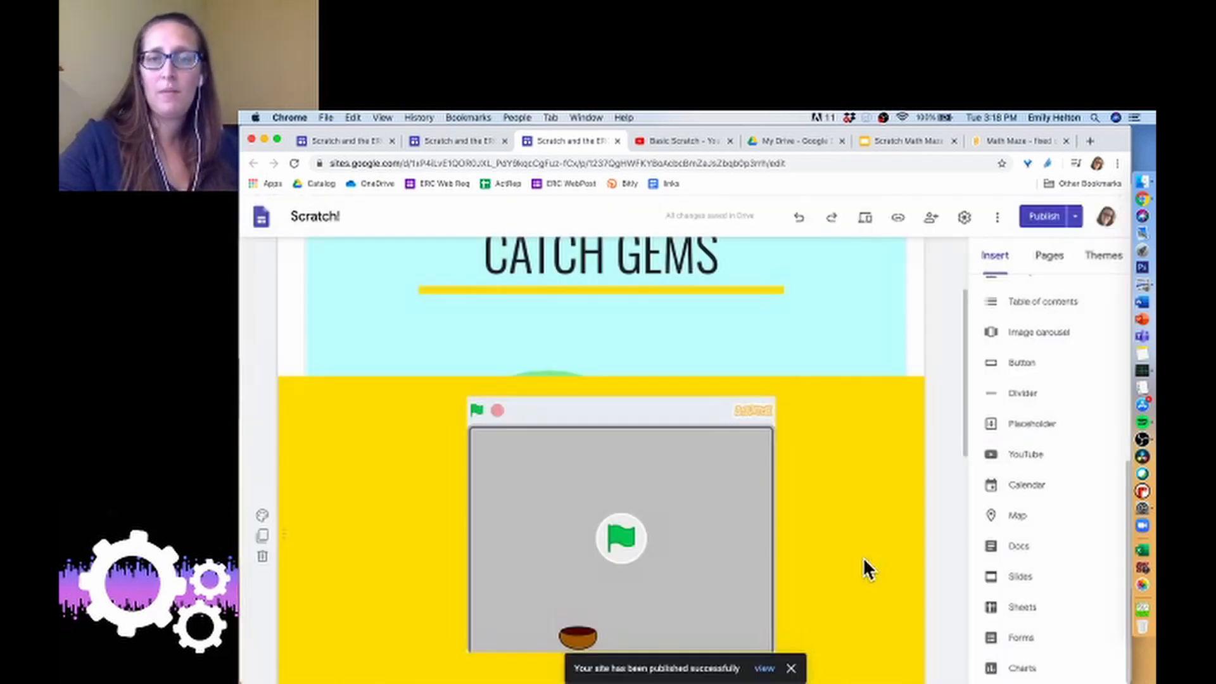
# Step: Look over the publishing options, and preview the Catch Gems page in phone layout, checking its navigation menu and content
pyautogui.click(1076, 217)
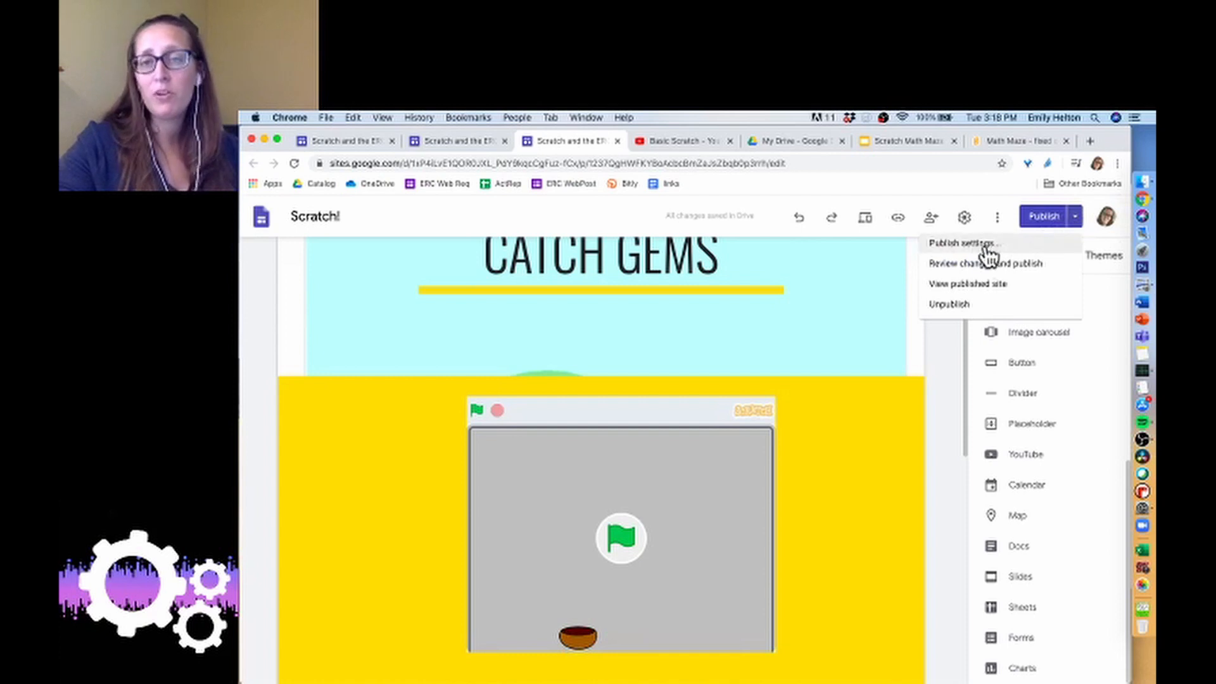
pyautogui.click(874, 248)
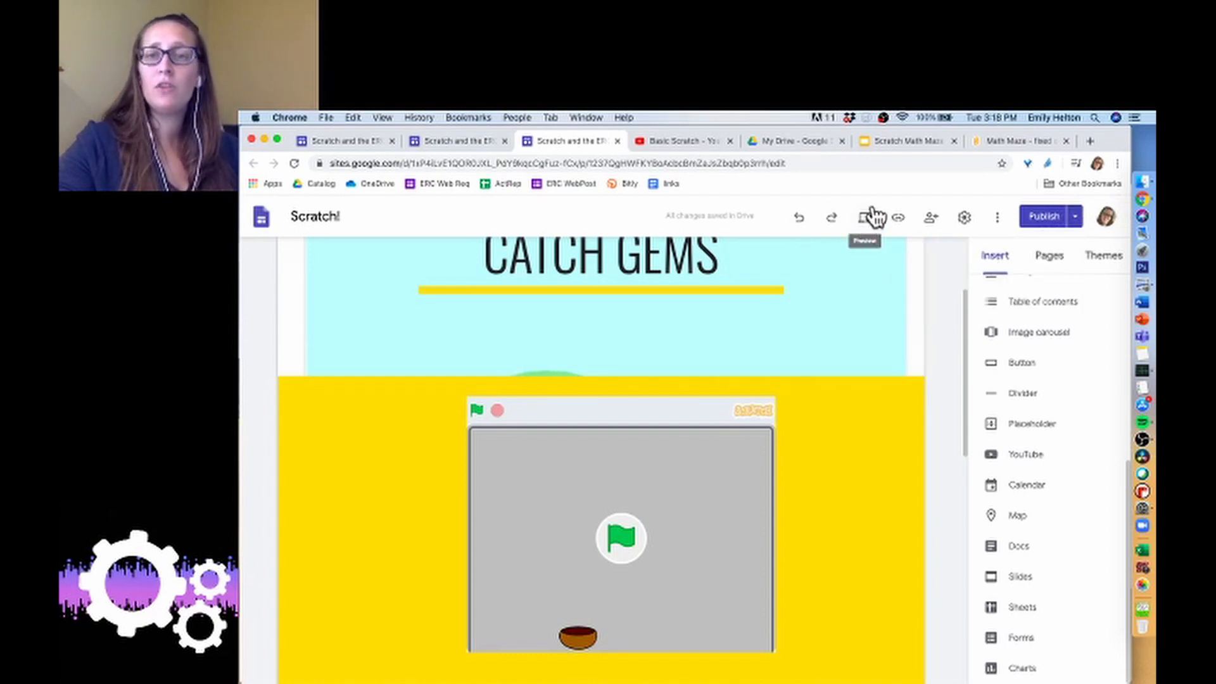
pyautogui.click(867, 218)
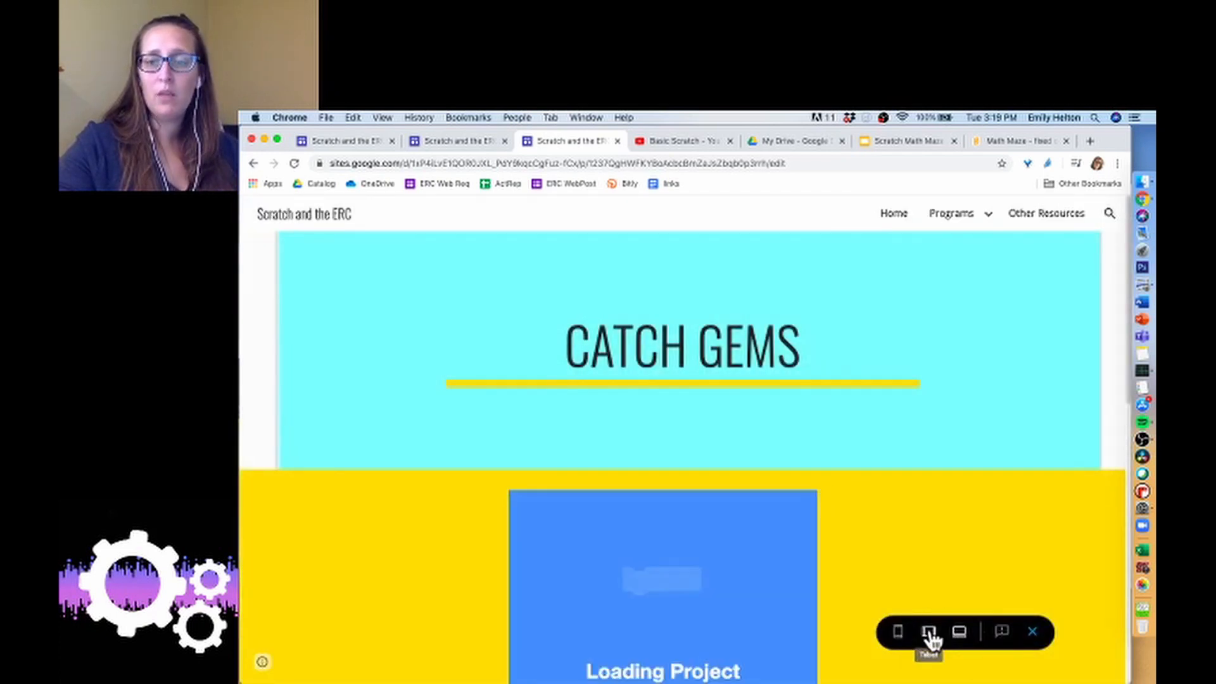
pyautogui.click(897, 636)
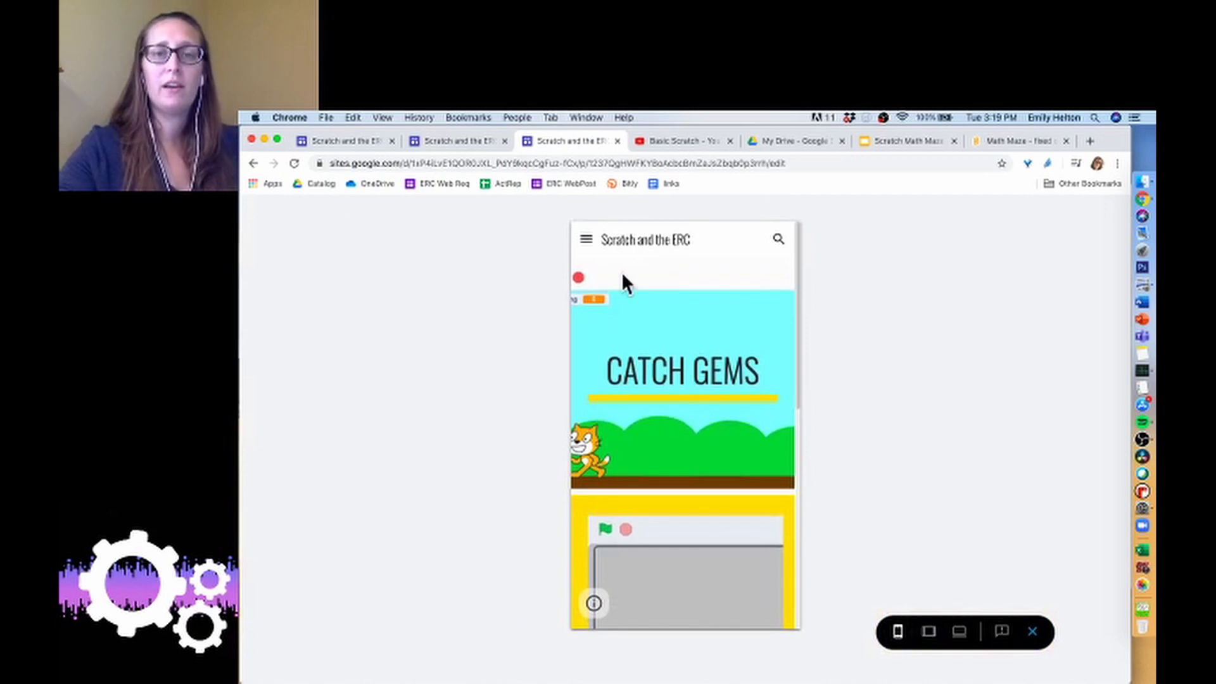
pyautogui.click(586, 240)
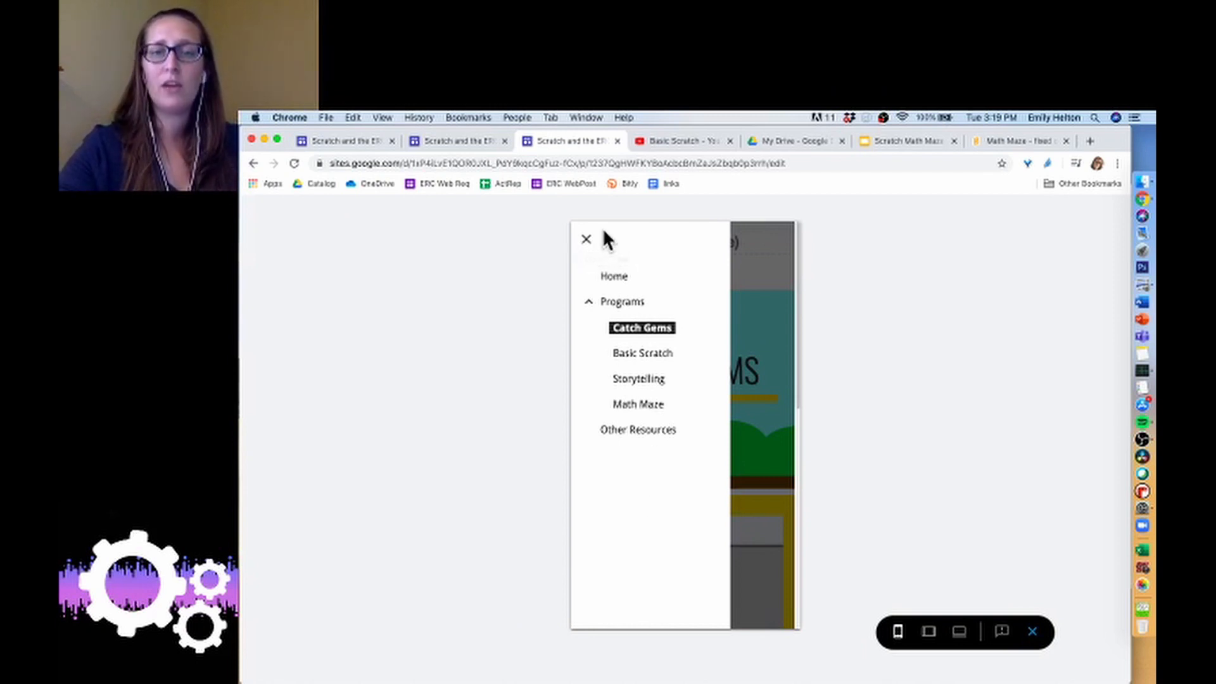
pyautogui.click(586, 241)
pyautogui.scroll(-5, 704, 388)
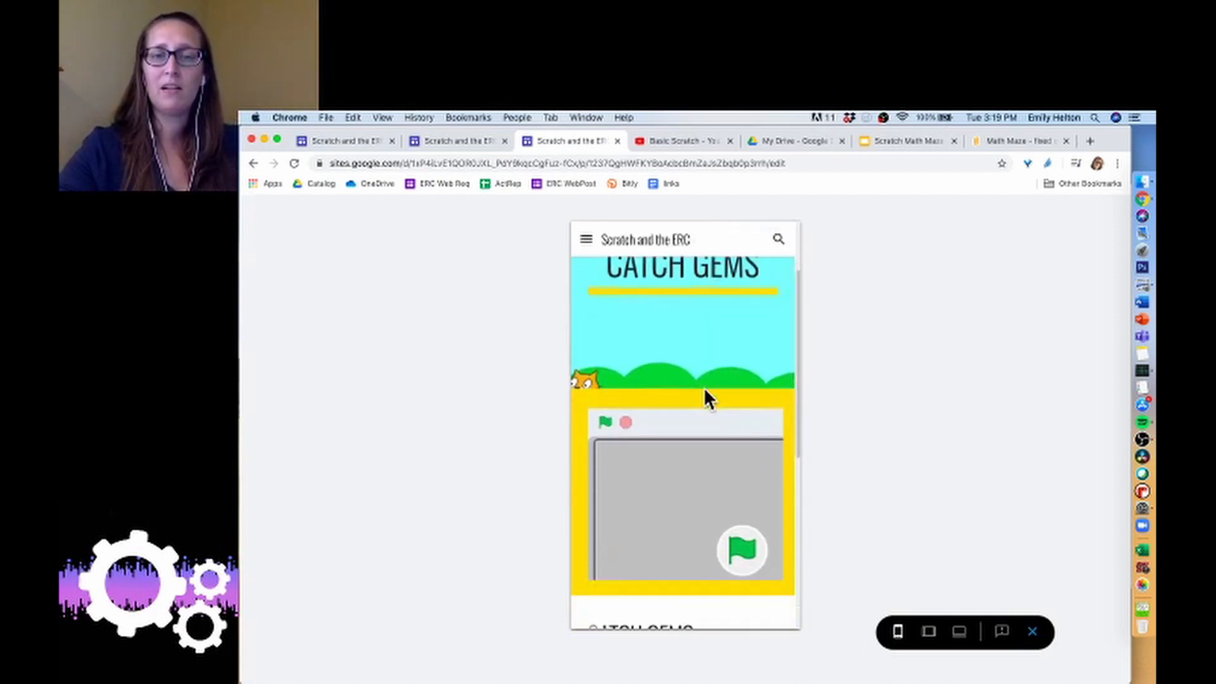
pyautogui.scroll(-4, 709, 460)
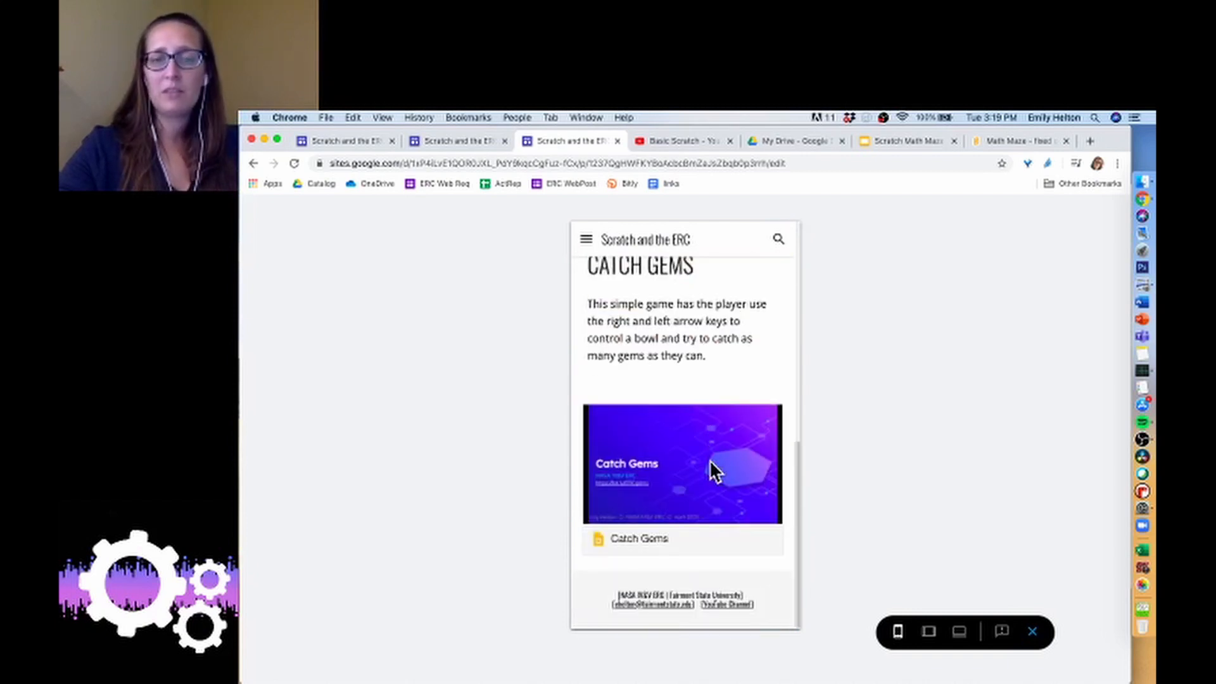
pyautogui.scroll(8, 710, 460)
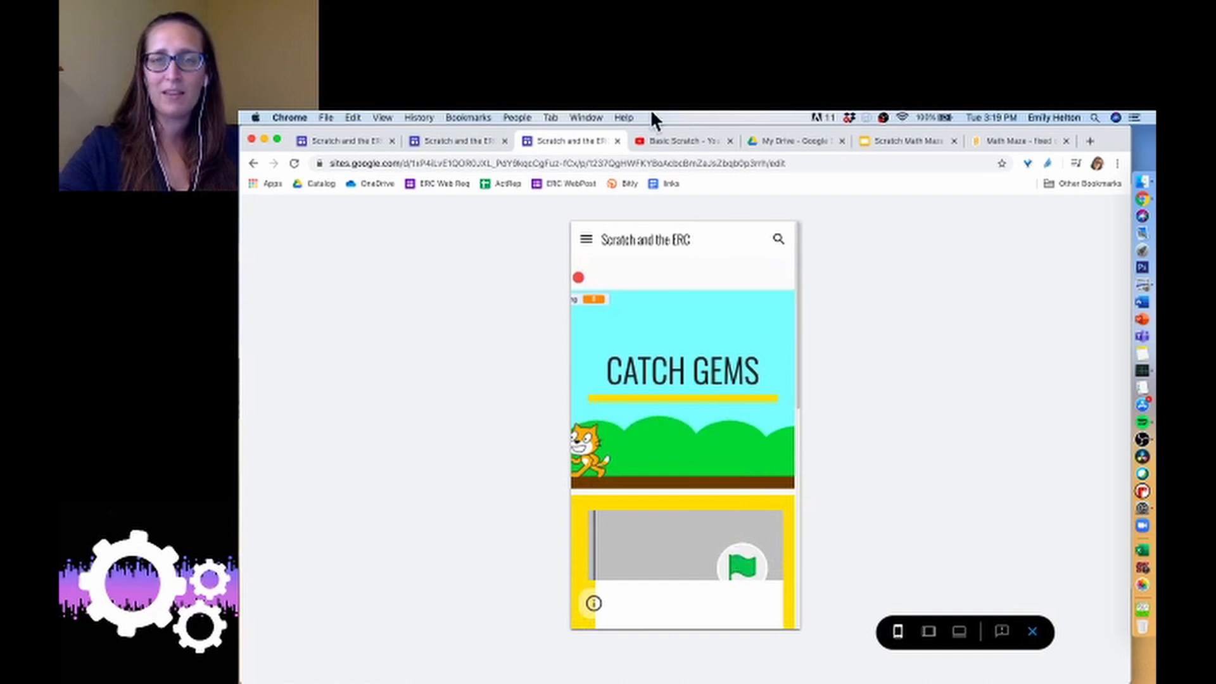
# Step: Open the published site from the Home page's editor tab, and examine its image carousel and linked program captions
pyautogui.click(457, 139)
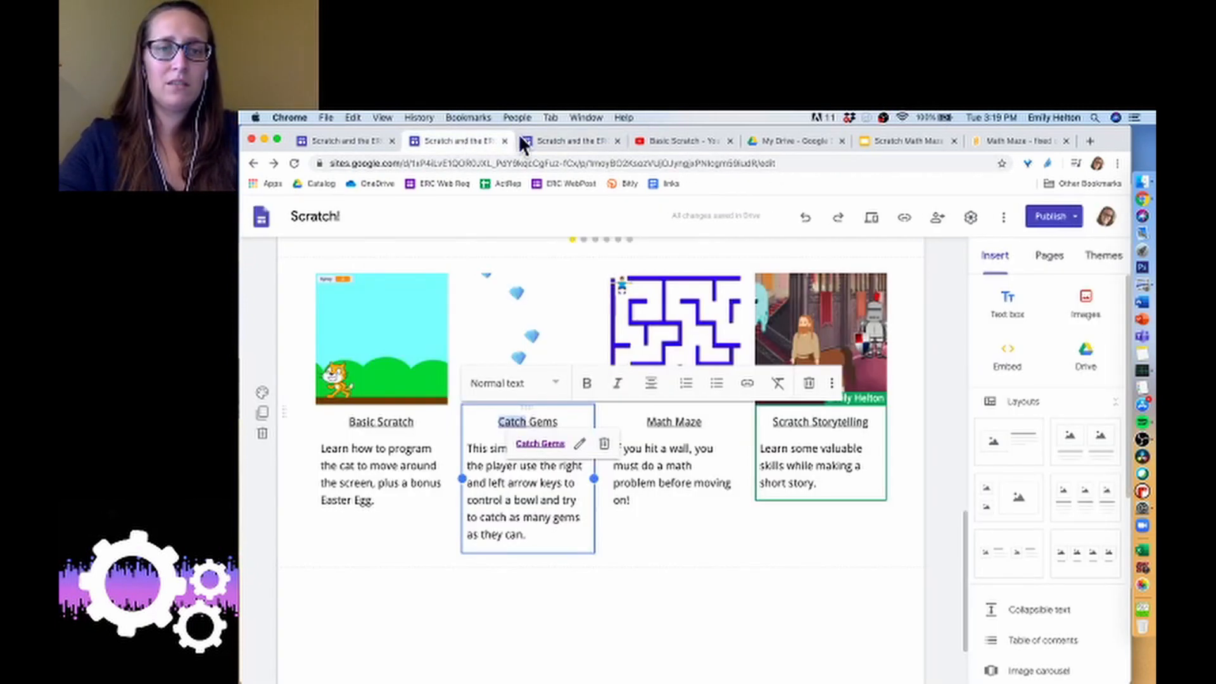
pyautogui.click(1076, 219)
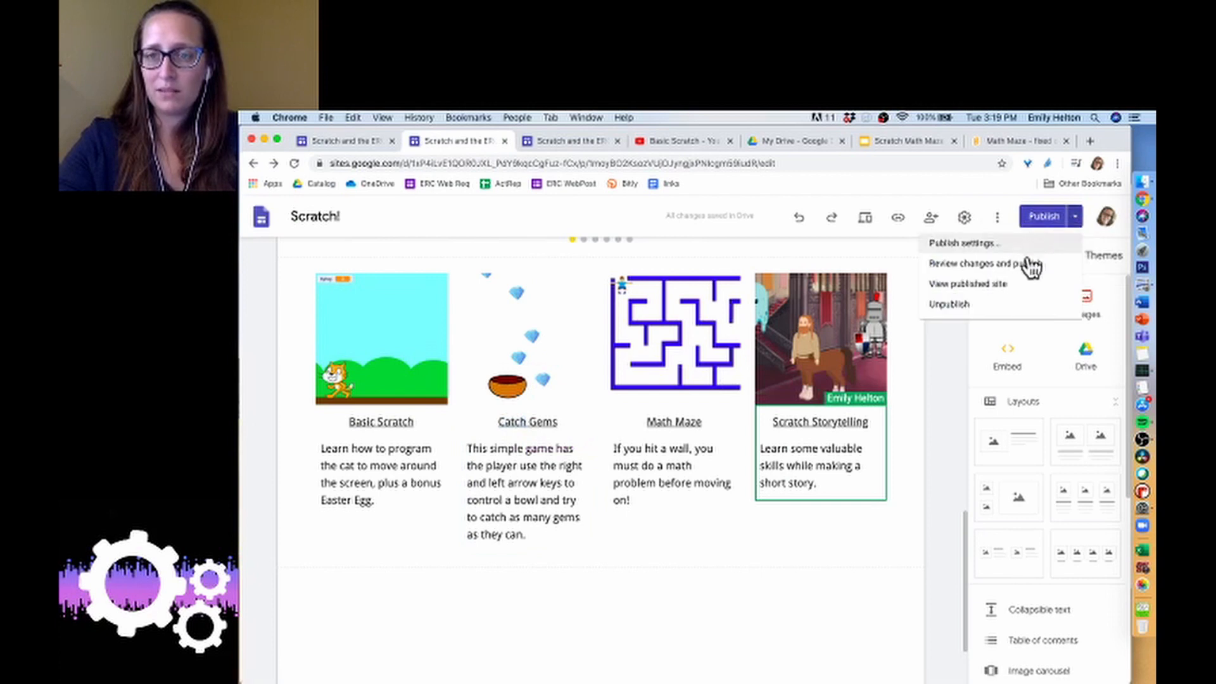
pyautogui.click(1018, 285)
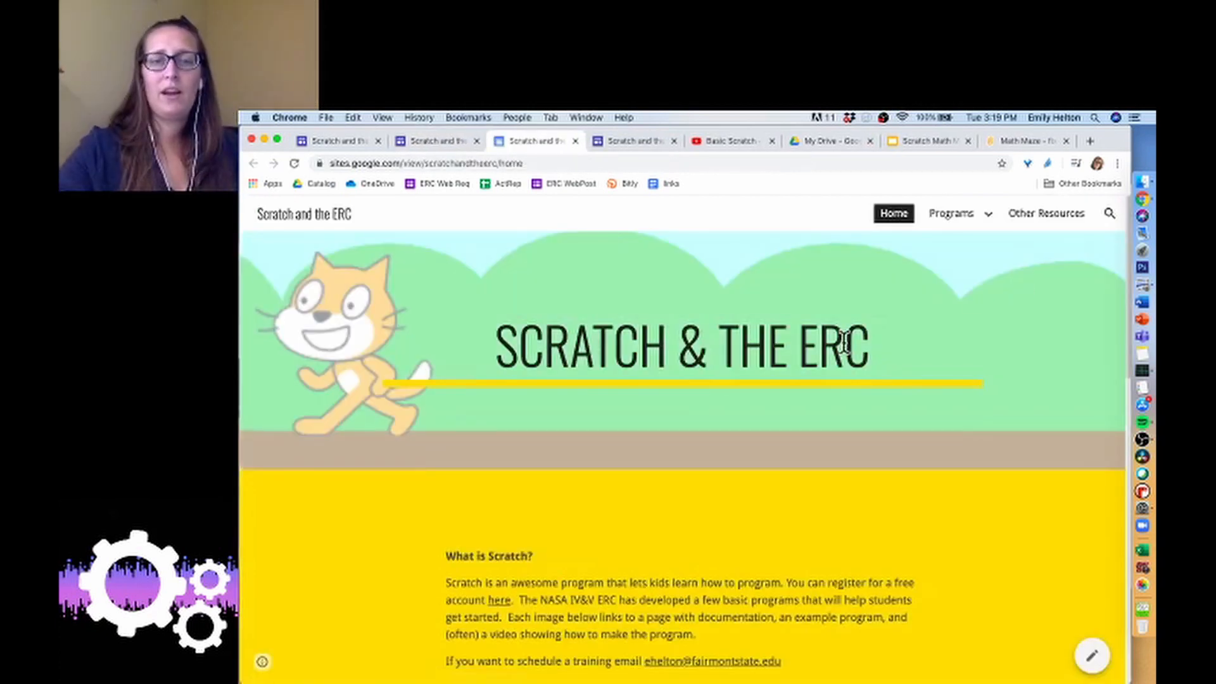
pyautogui.scroll(-5, 846, 352)
pyautogui.scroll(-10, 845, 351)
pyautogui.scroll(4, 846, 352)
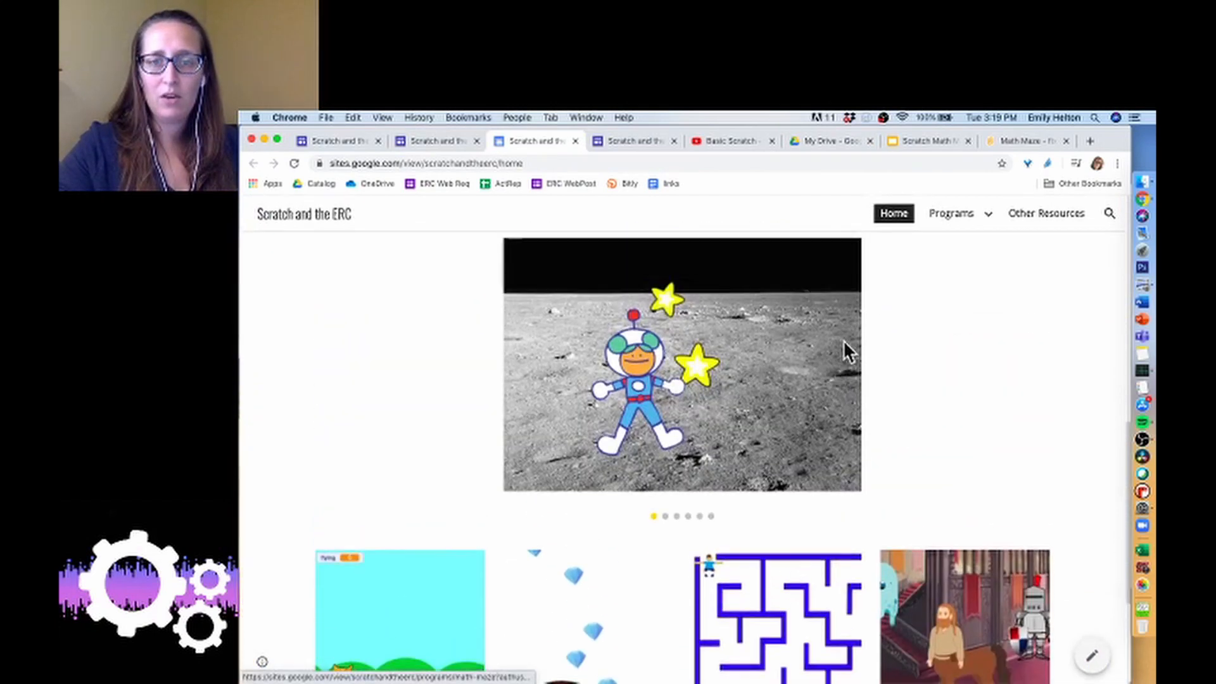
pyautogui.click(843, 361)
pyautogui.click(845, 370)
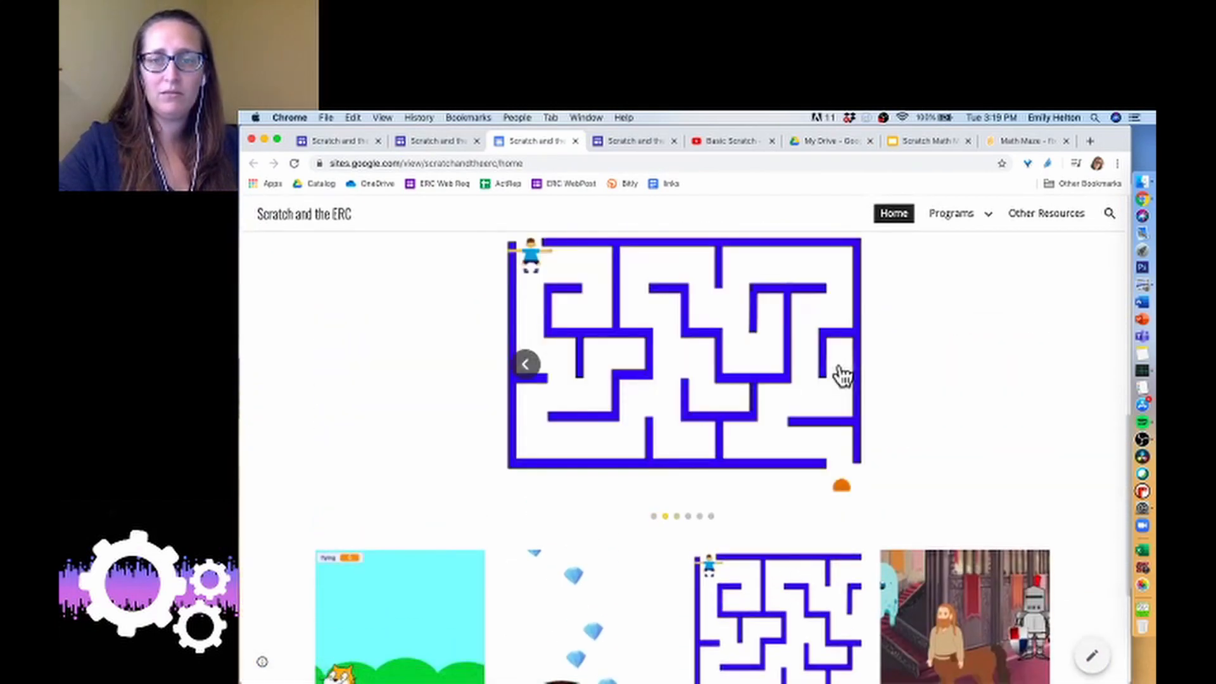
pyautogui.click(843, 374)
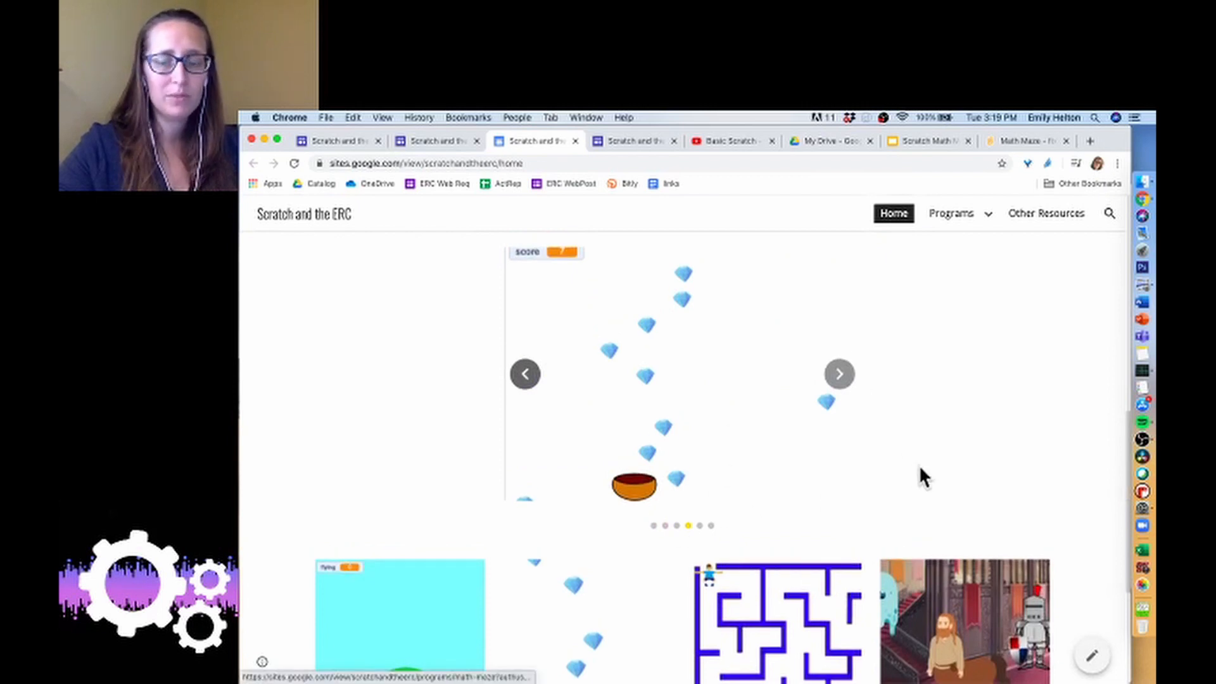
pyautogui.scroll(-3, 921, 472)
pyautogui.scroll(-1, 919, 465)
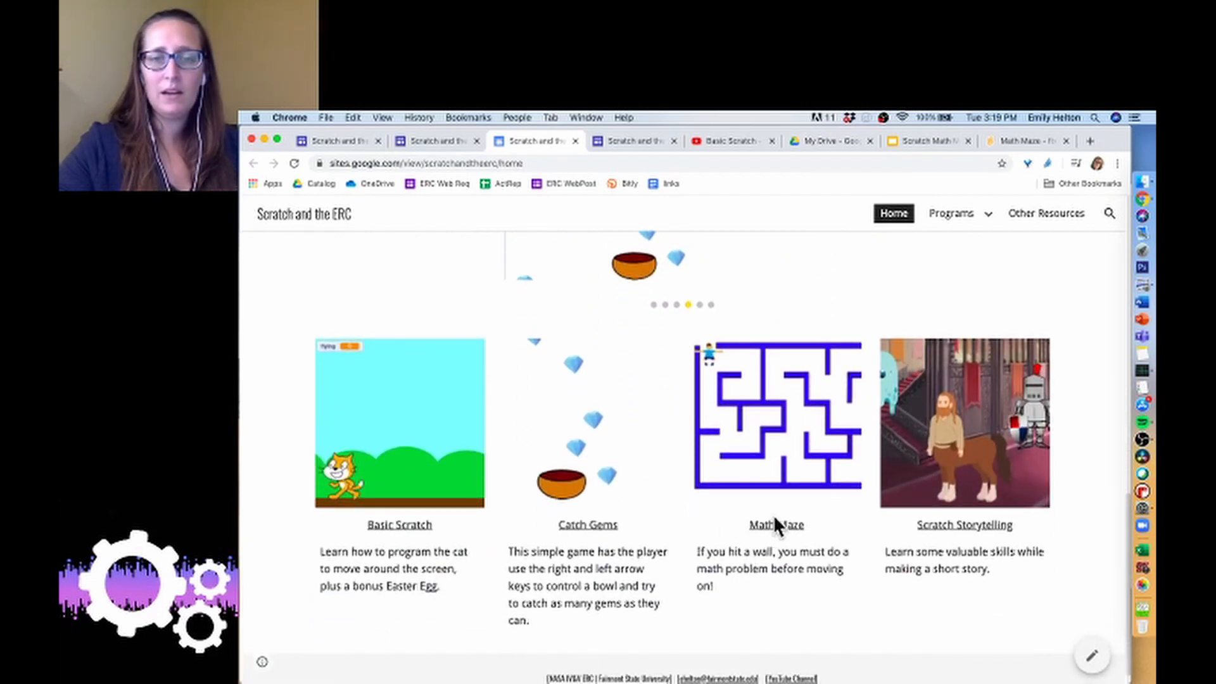
# Step: Open the Basic Scratch page from its Home page caption, and play and pause the embedded webinar video to test it
pyautogui.click(408, 530)
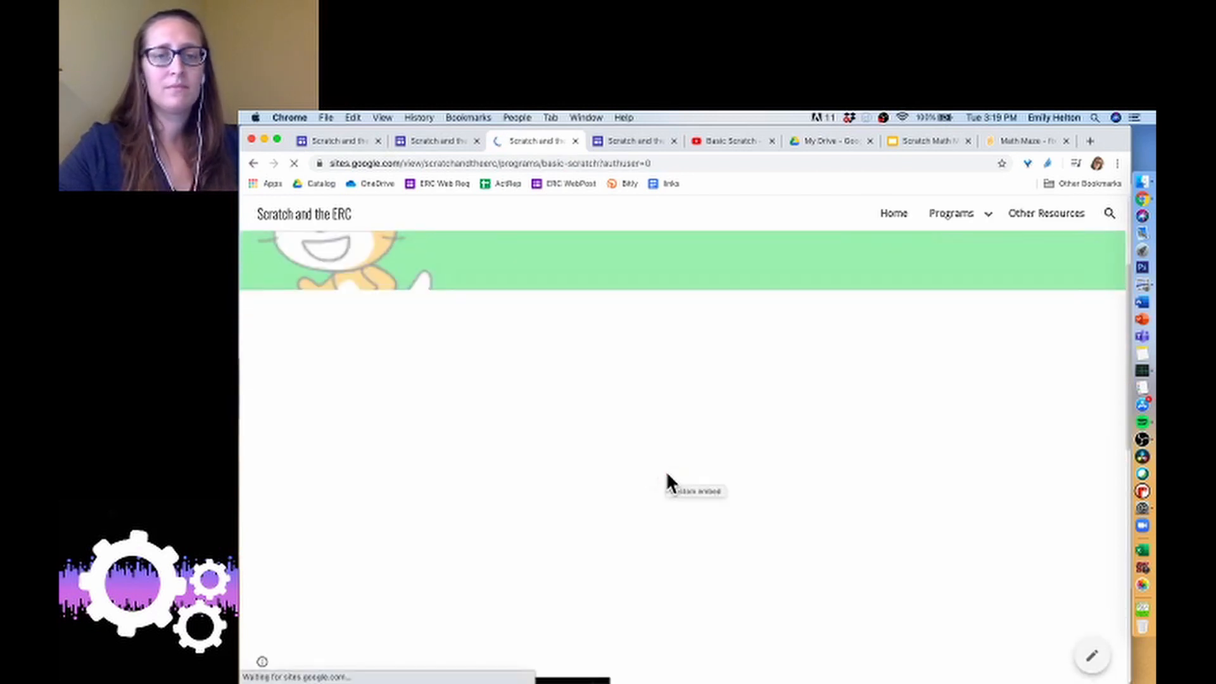
pyautogui.scroll(-5, 765, 462)
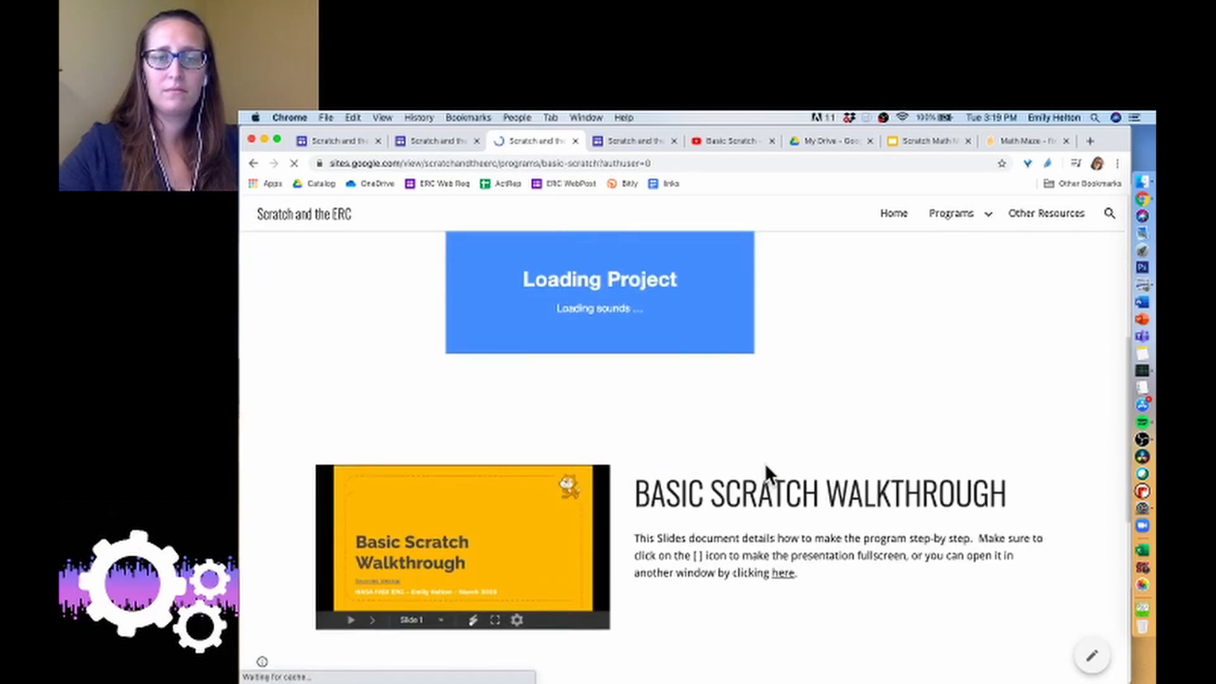
pyautogui.scroll(-5, 765, 469)
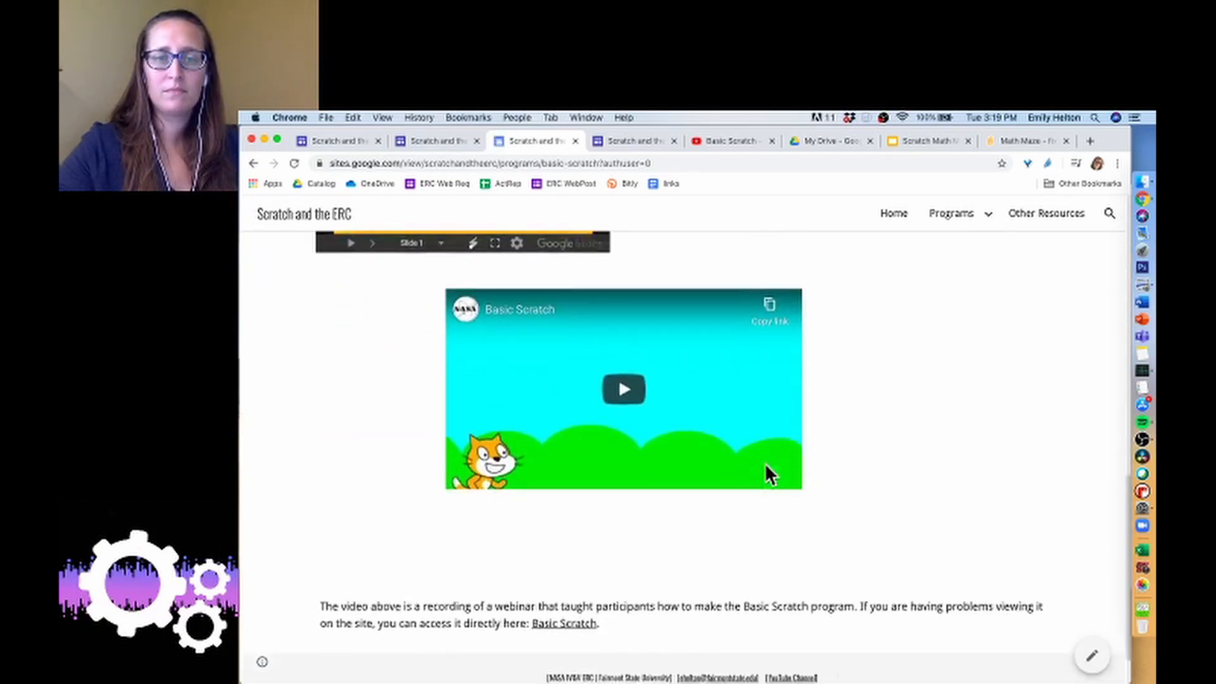
pyautogui.click(621, 380)
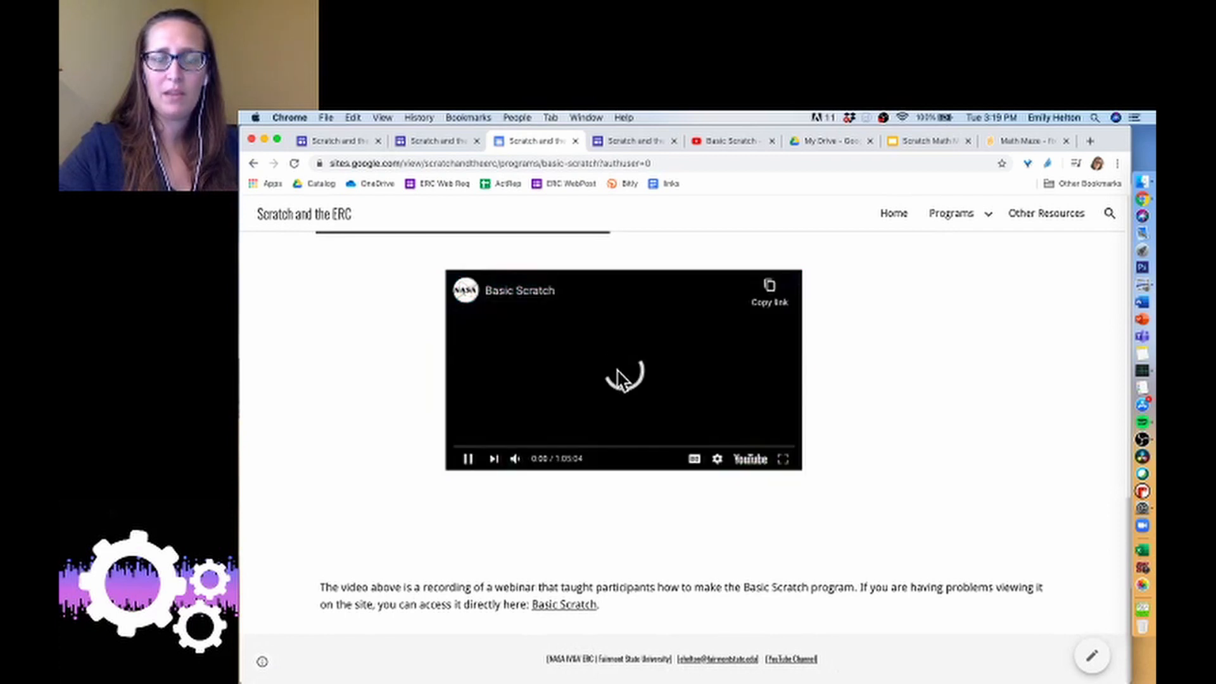
pyautogui.click(468, 459)
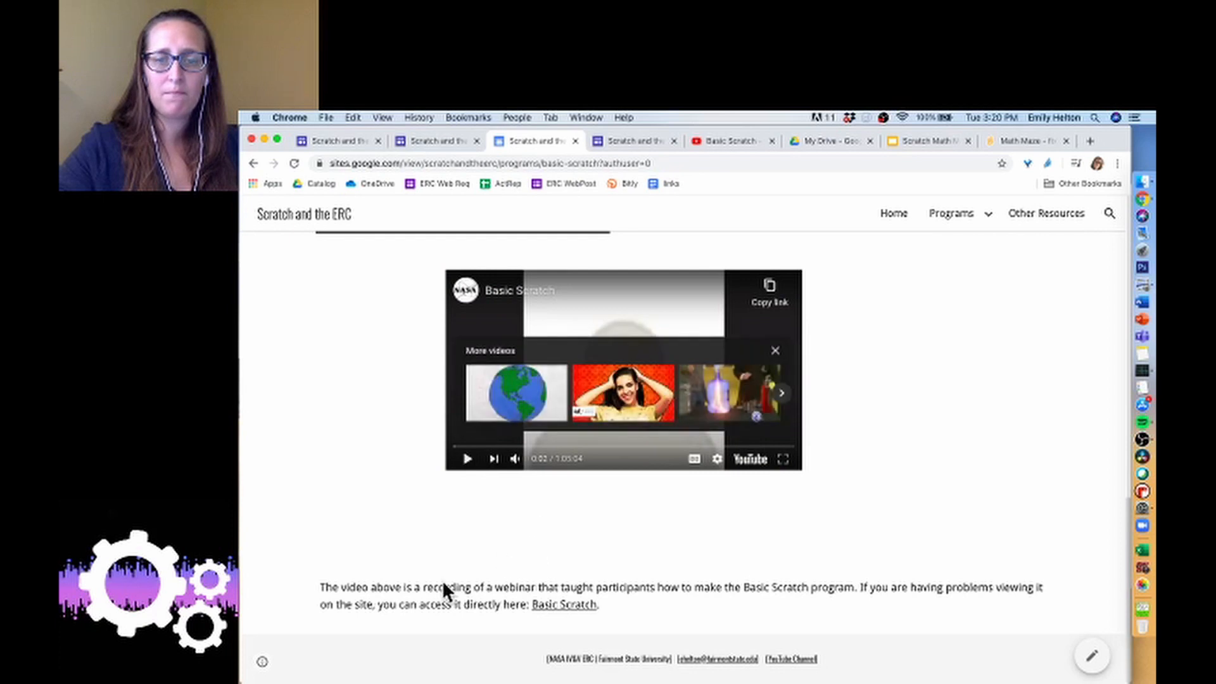
# Step: Test the embedded Scratch program on the Basic Scratch page by moving the cat right and left, and return to the page header
pyautogui.scroll(6, 561, 611)
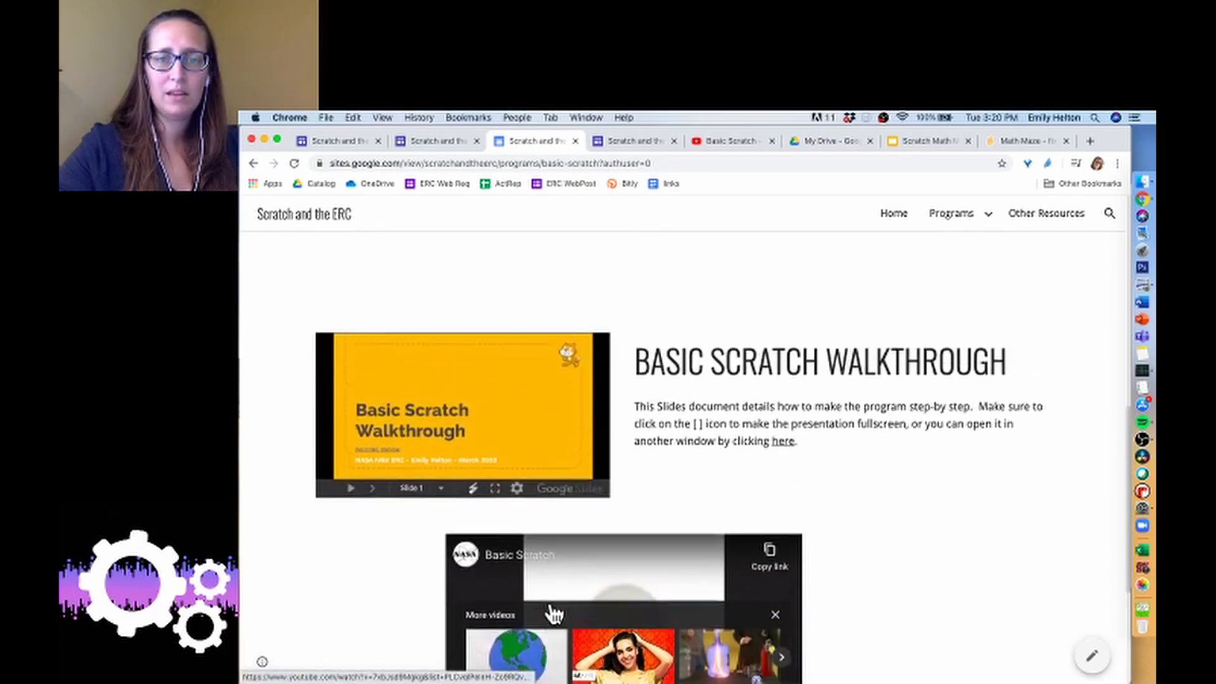
pyautogui.scroll(3, 553, 612)
pyautogui.click(606, 465)
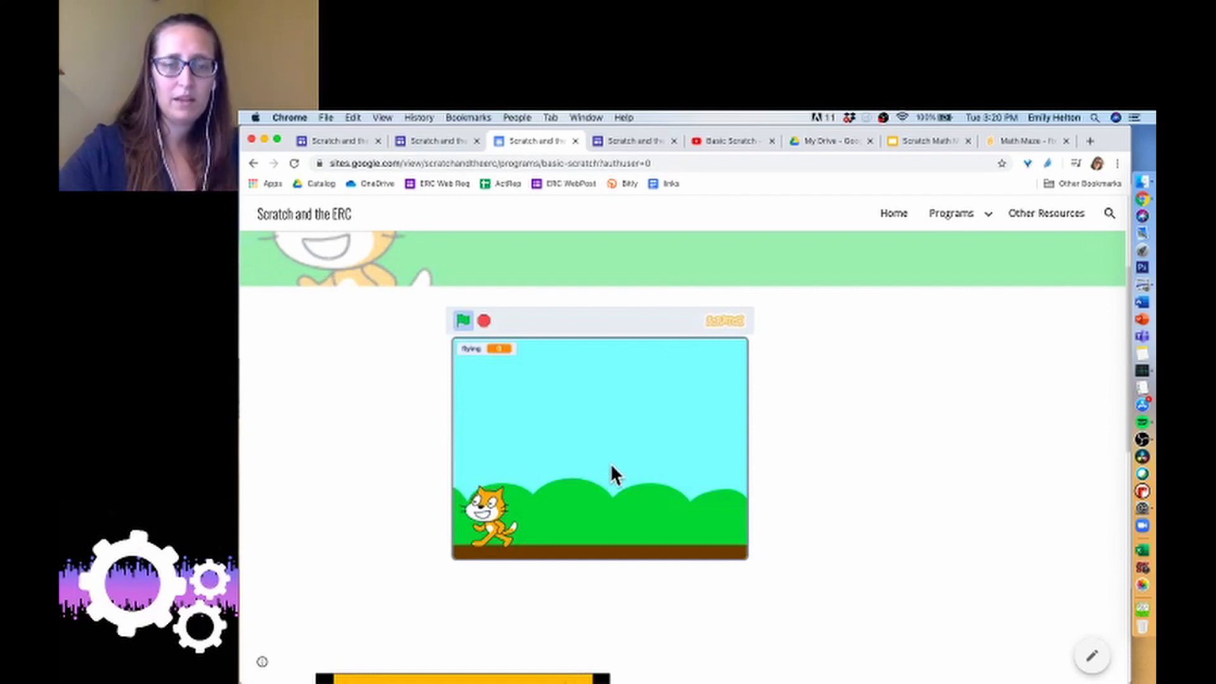
pyautogui.press('Right')
pyautogui.press('Right')
pyautogui.press('Right')
pyautogui.press('Right')
pyautogui.press('Right')
pyautogui.press('Right')
pyautogui.press('Right')
pyautogui.press('Right')
pyautogui.press('Right')
pyautogui.press('Right')
pyautogui.press('Right')
pyautogui.press('Right')
pyautogui.press('Right')
pyautogui.press('Right')
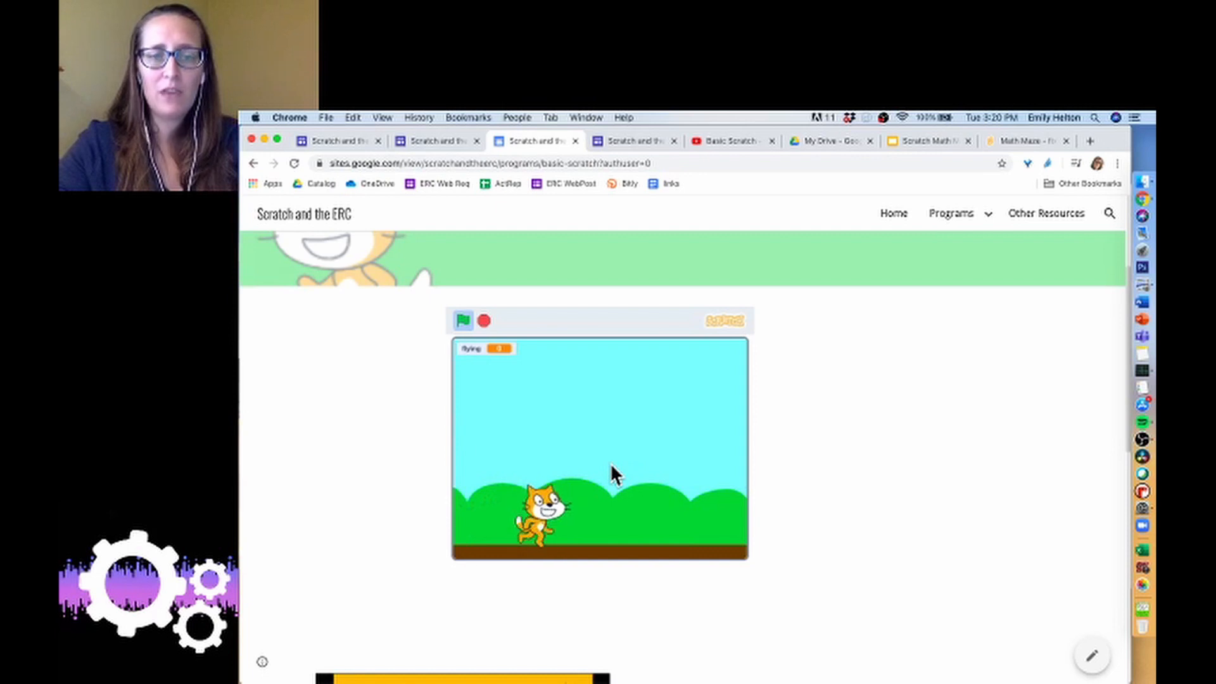
pyautogui.press('Left')
pyautogui.press('Left')
pyautogui.press('Left')
pyautogui.press('Left')
pyautogui.press('Left')
pyautogui.press('Left')
pyautogui.press('Left')
pyautogui.press('Left')
pyautogui.press('Left')
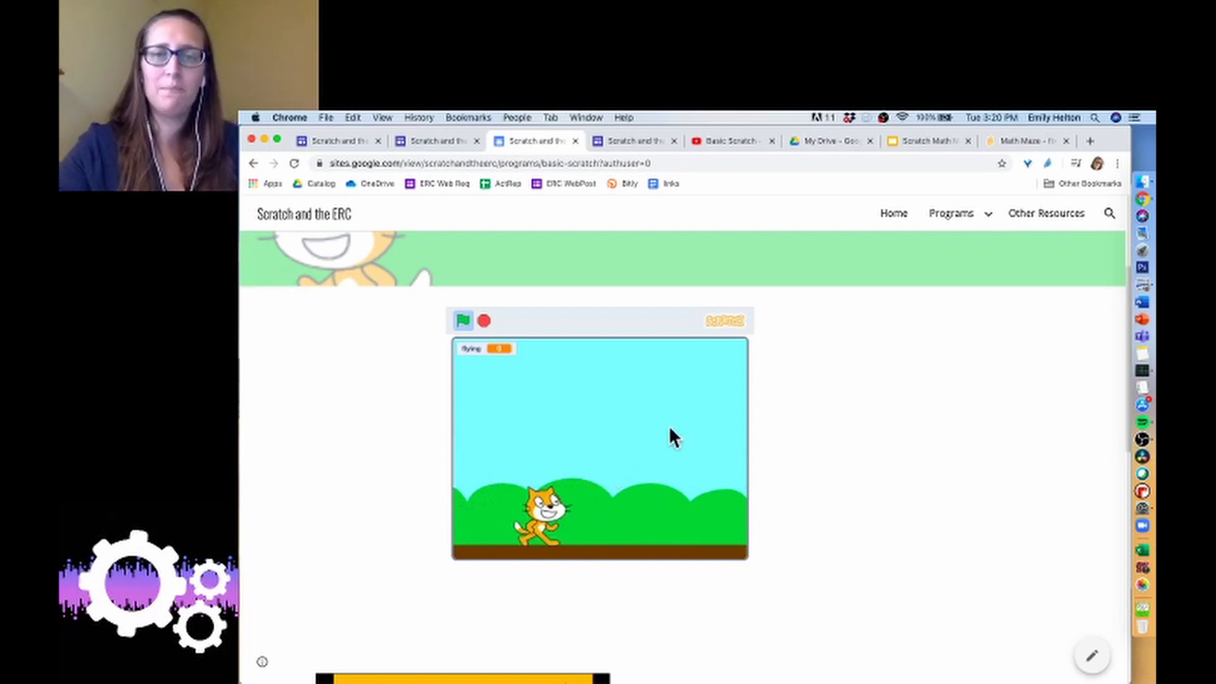
pyautogui.scroll(5, 754, 472)
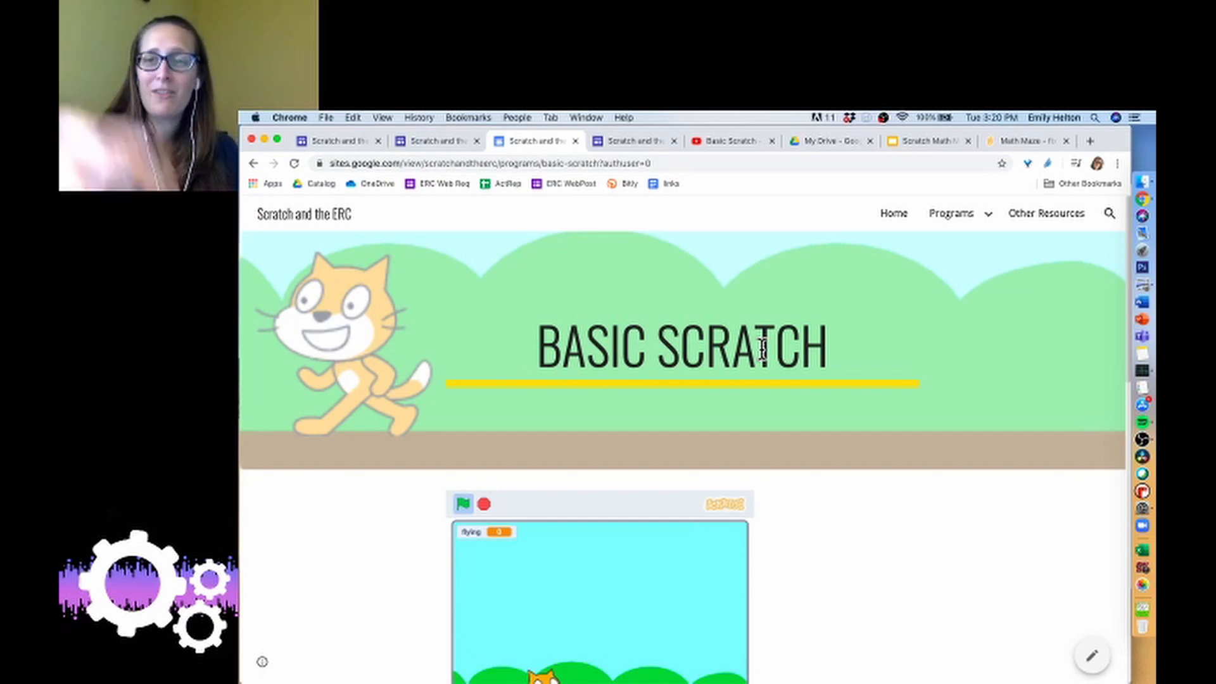
# Step: Open the browser's Developer Tools for the published Basic Scratch page
pyautogui.moveTo(953, 214)
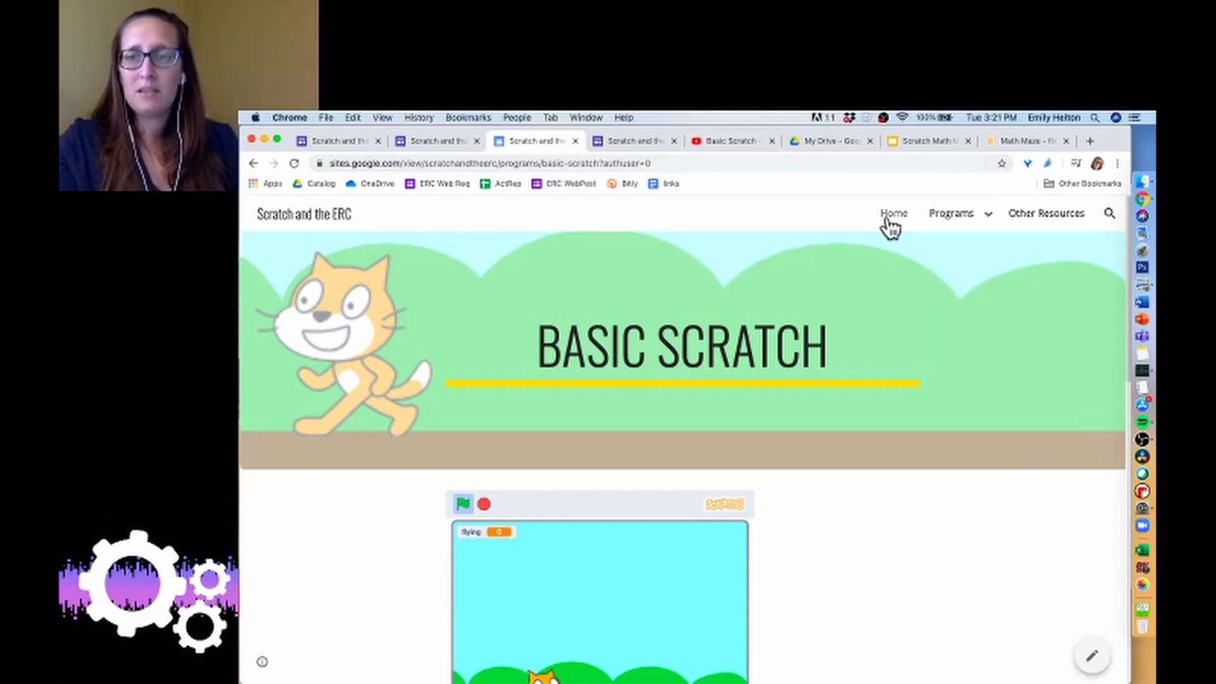
pyautogui.click(1118, 162)
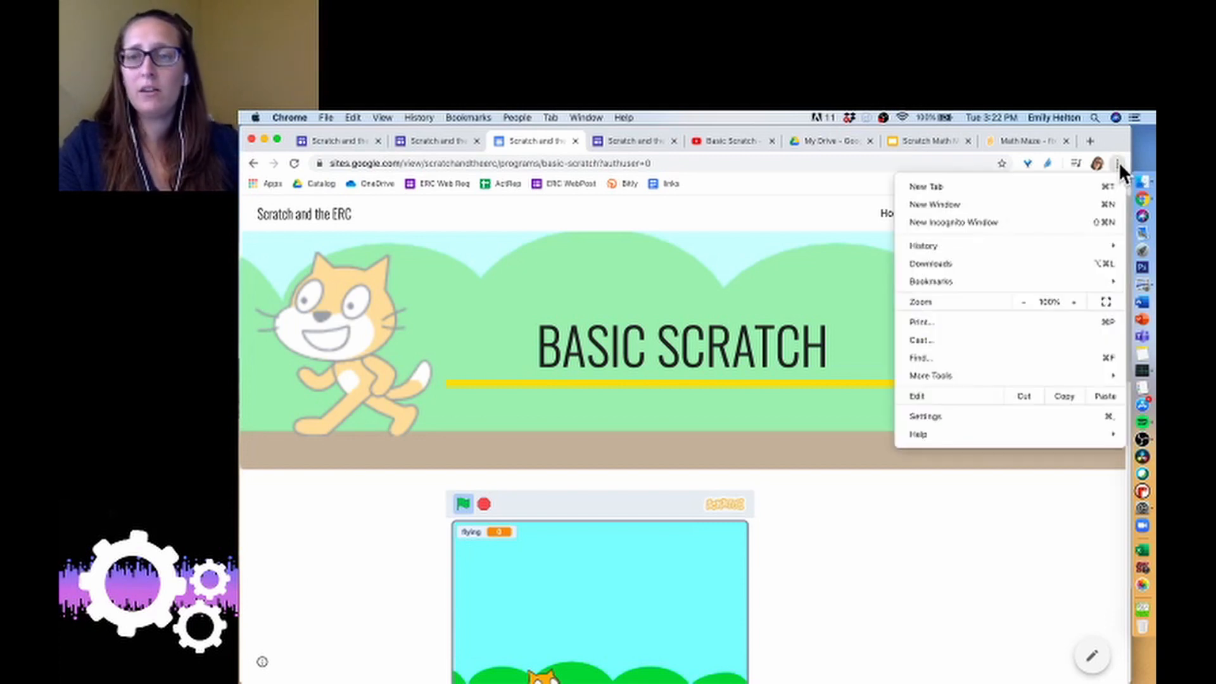
pyautogui.moveTo(963, 374)
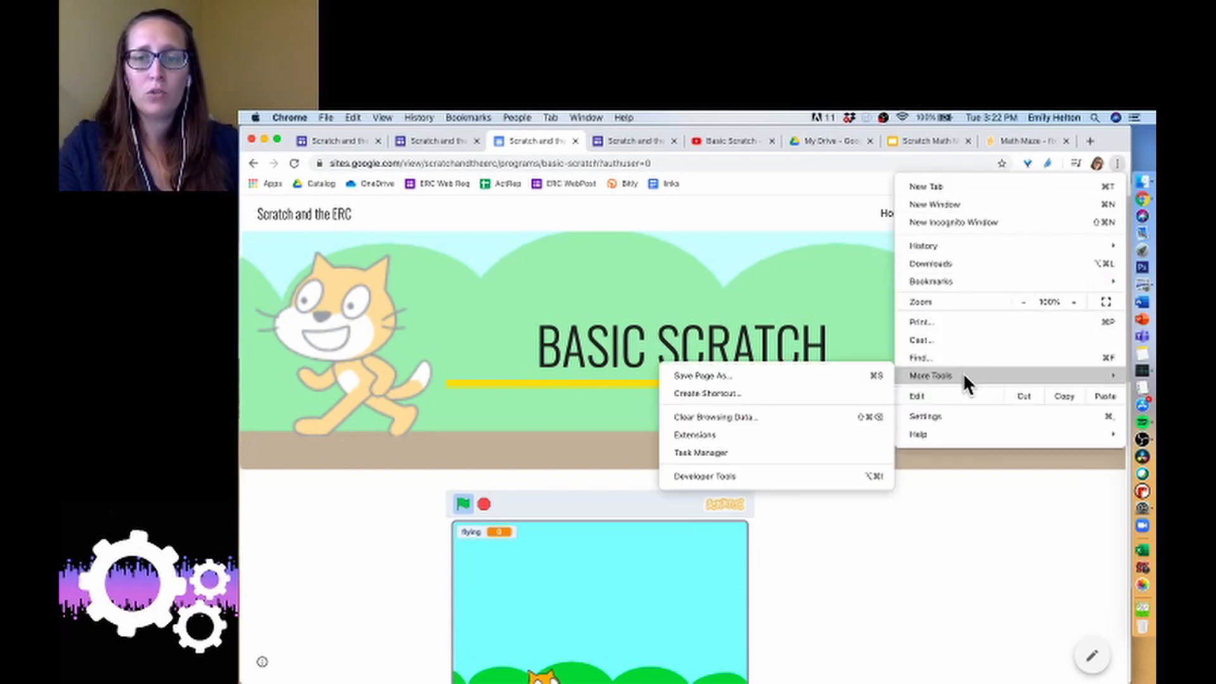
pyautogui.click(799, 480)
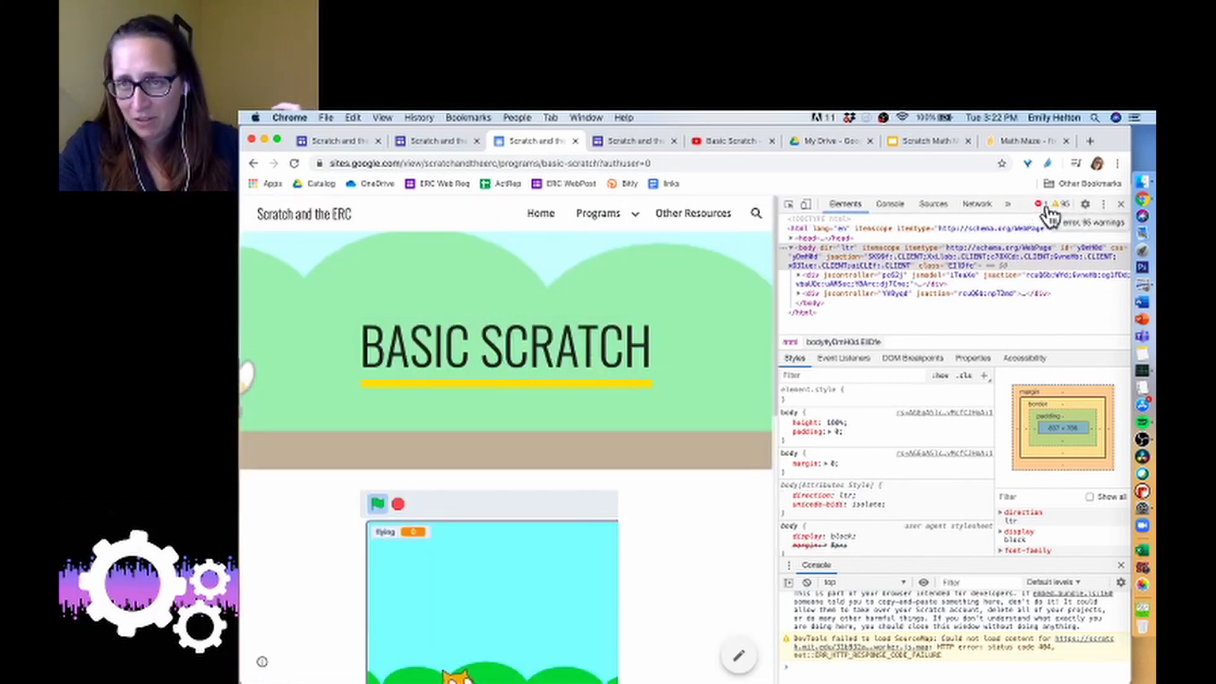
# Step: Generate a Lighthouse report on the Basic Scratch page for the Accessibility category with Desktop as the device
pyautogui.click(1009, 205)
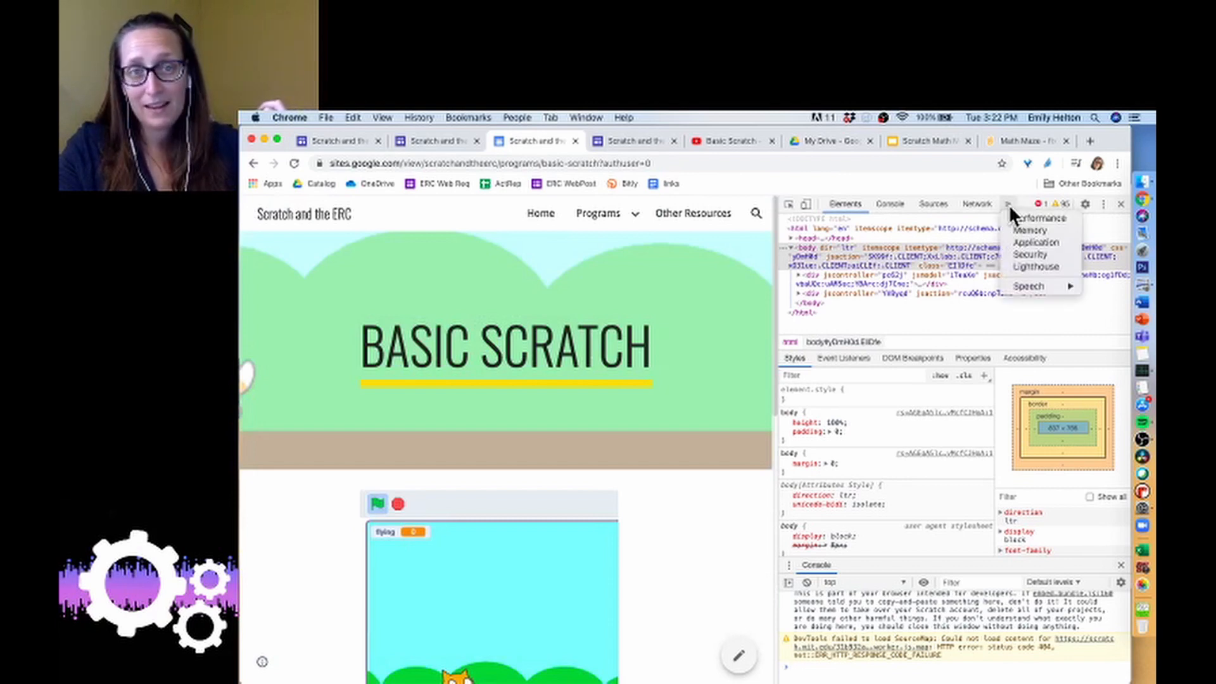
pyautogui.click(1009, 204)
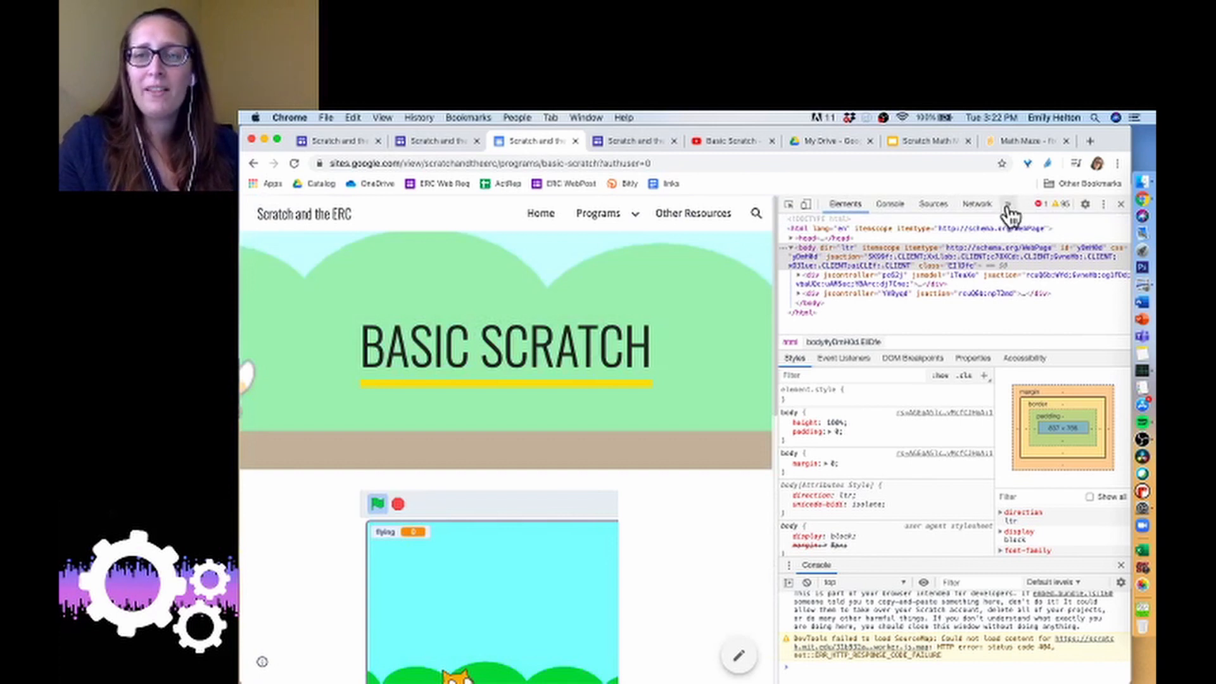
pyautogui.click(1009, 205)
pyautogui.click(1011, 264)
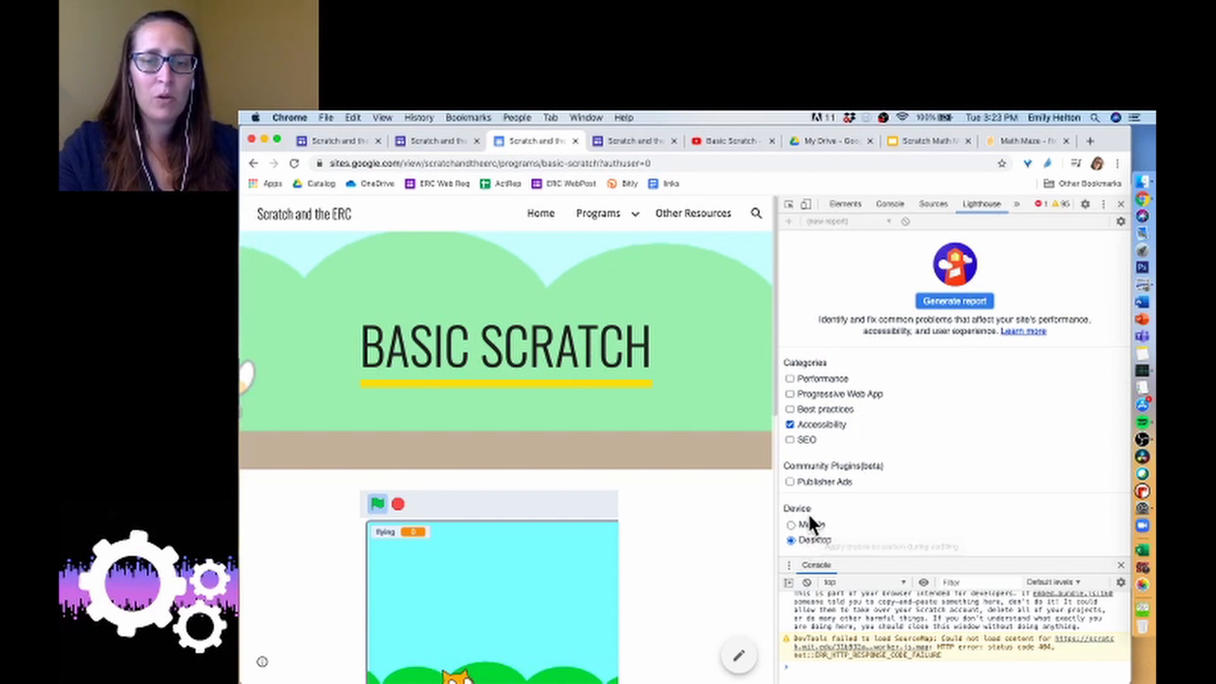
pyautogui.click(971, 302)
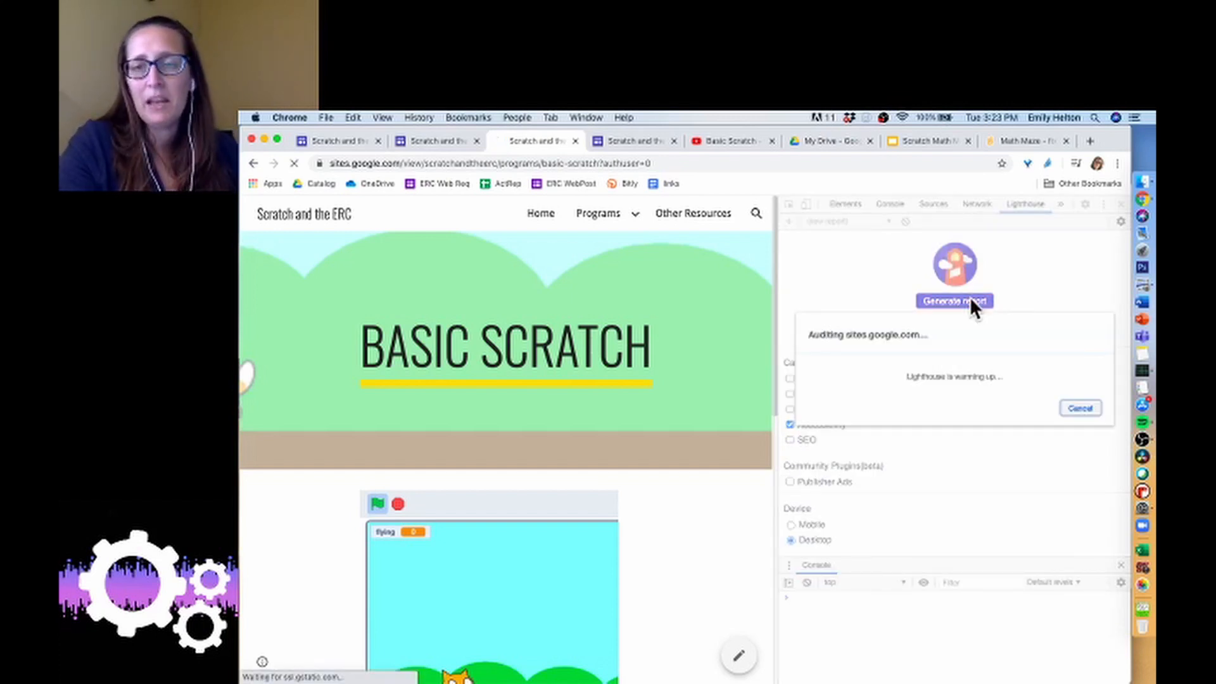